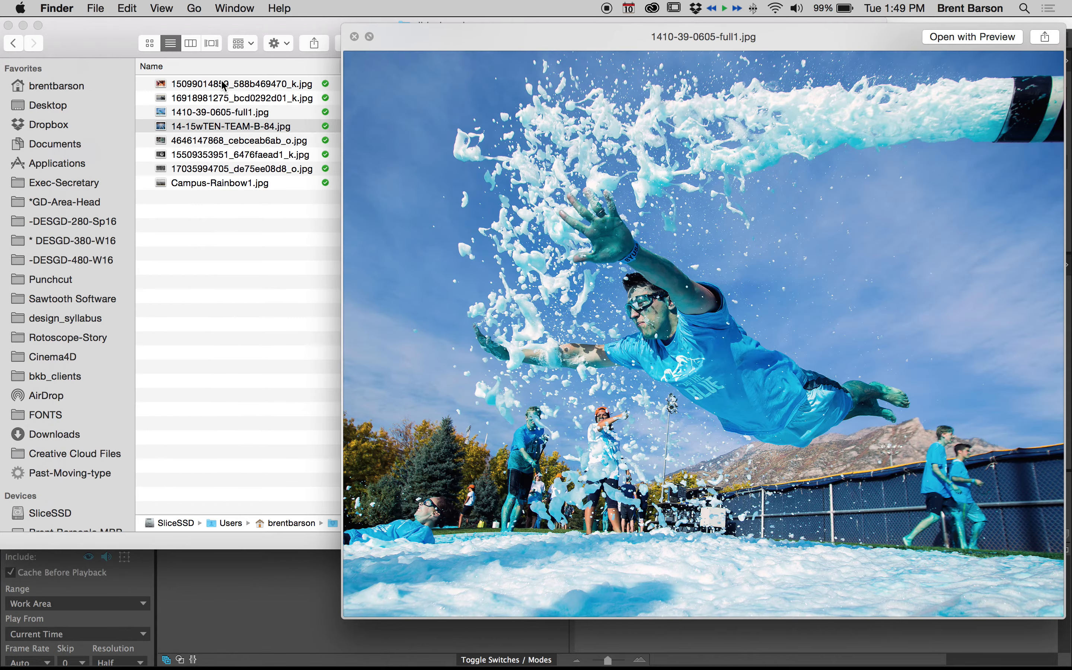
Select all the images in the slideshow-imgs folder and switch to After Effects.
key("space")
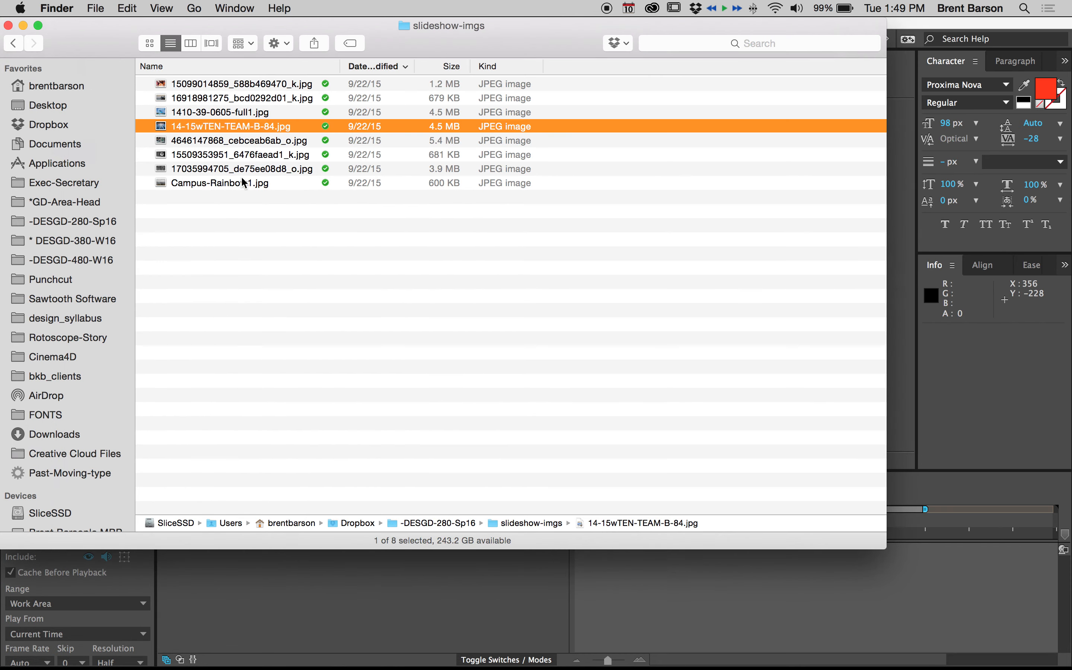
left_click_drag(96, 25, 480, 26)
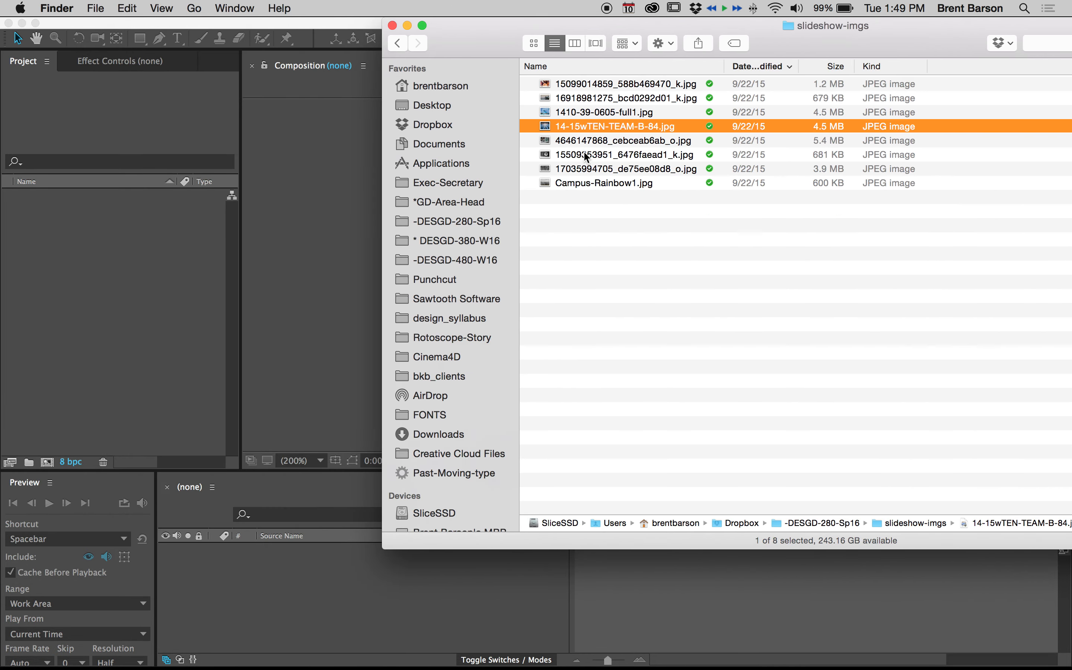
left_click_drag(625, 208, 559, 80)
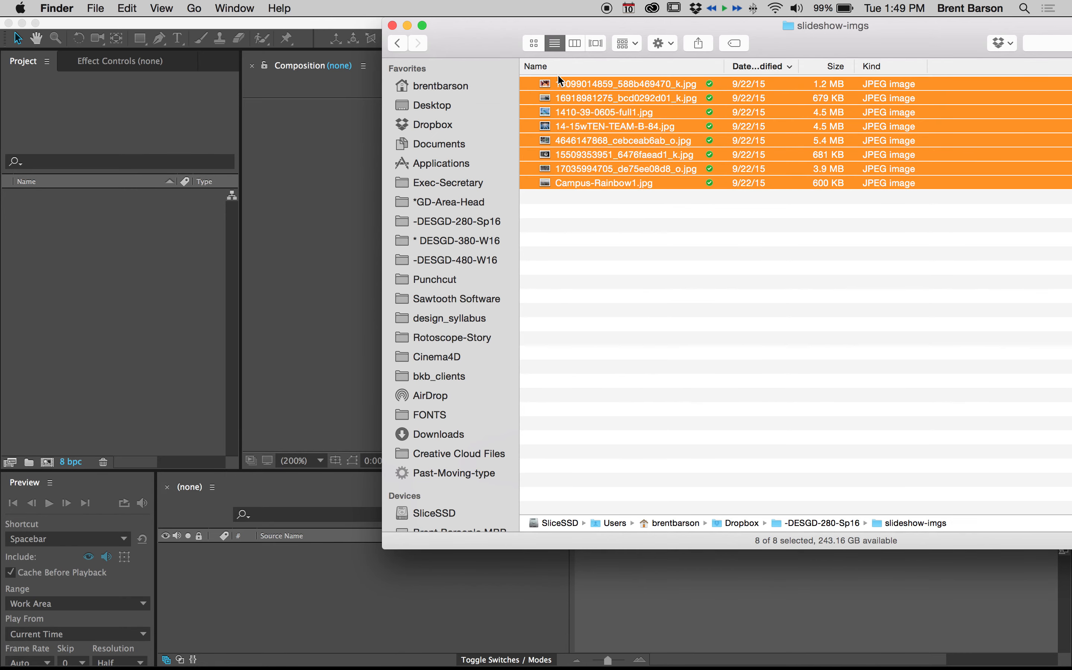
left_click(124, 265)
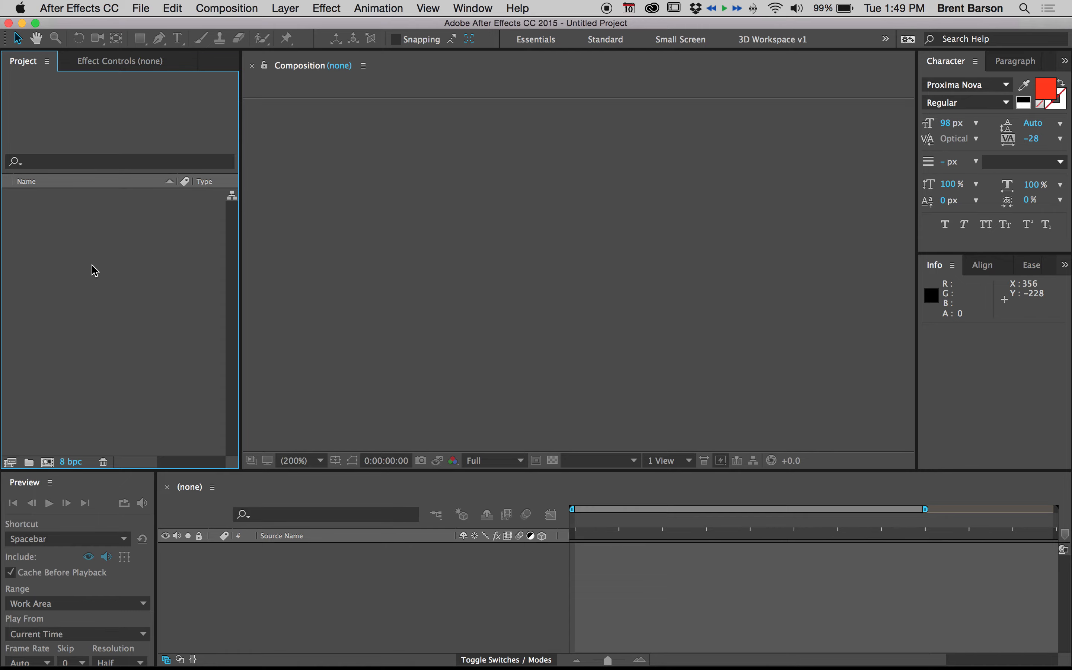
Import all the JPEG images from the slideshow-imgs folder into the project as footage.
left_click(140, 7)
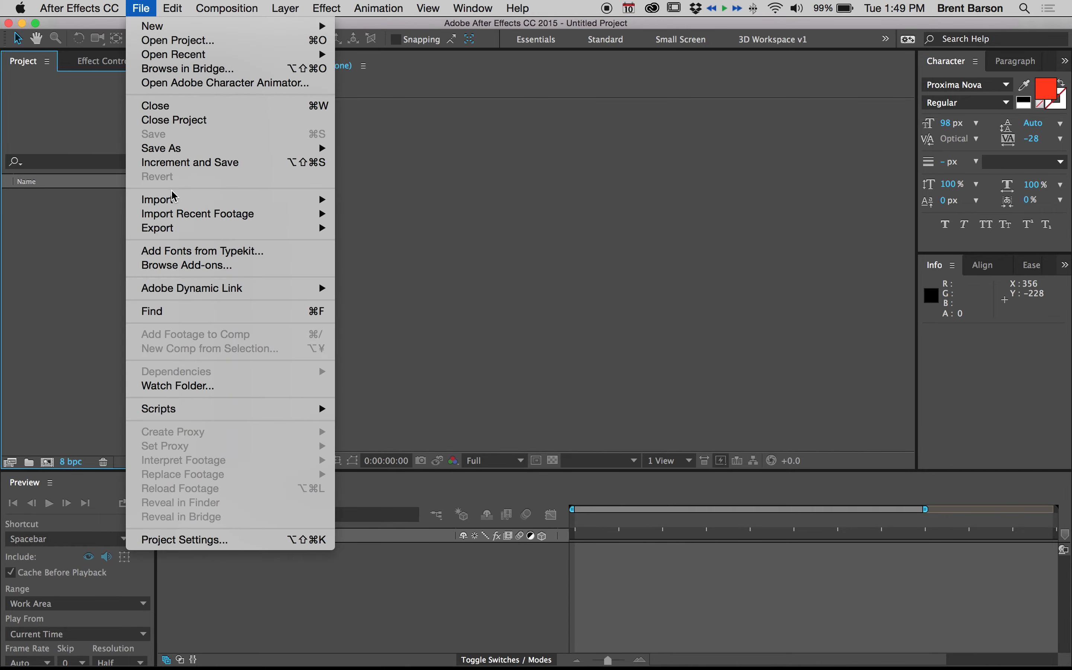
left_click(350, 202)
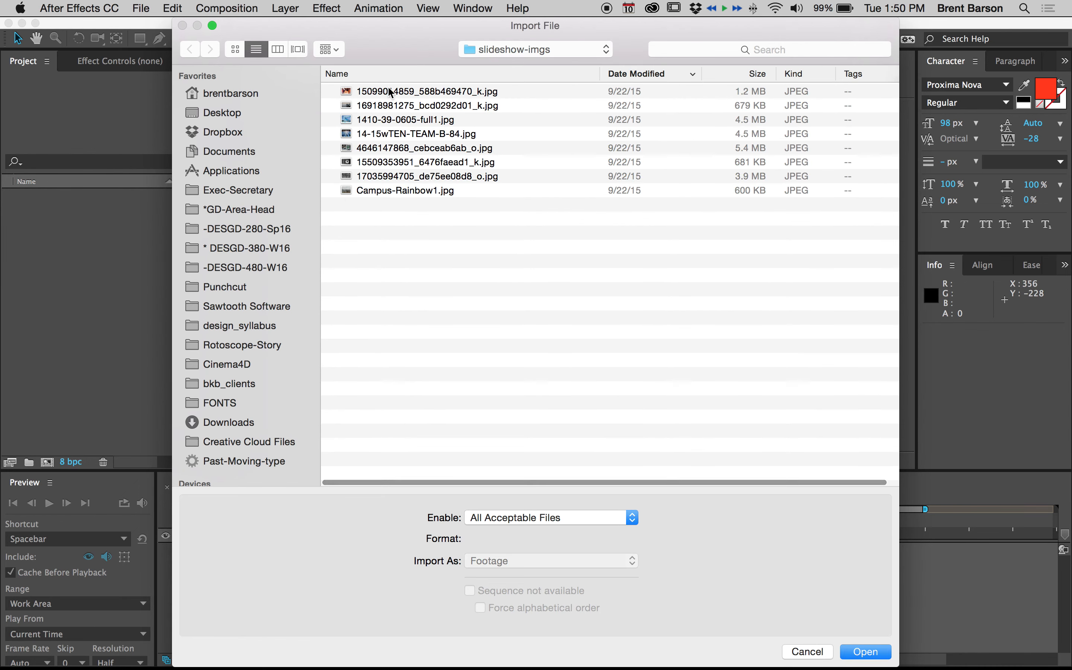
left_click(385, 90)
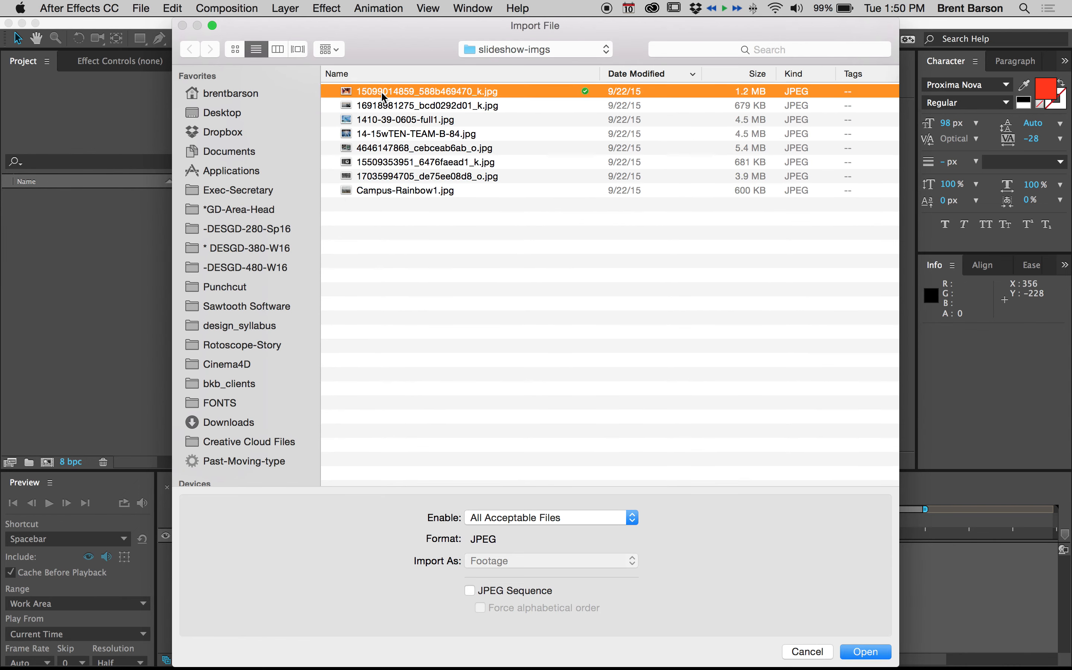
left_click(387, 188, "shift")
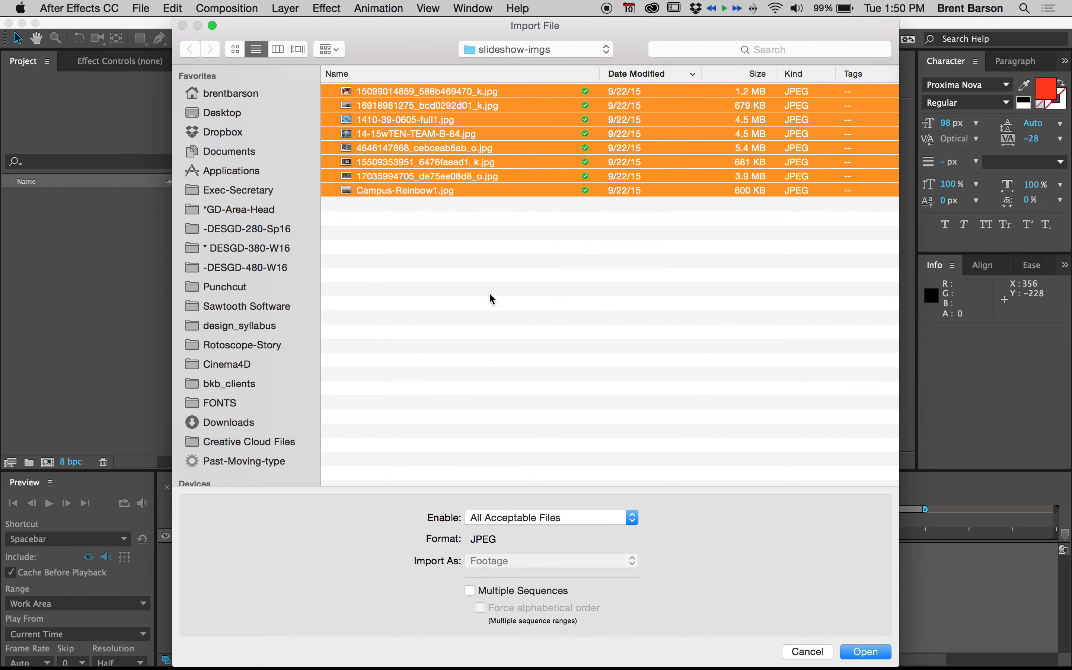
left_click(867, 651)
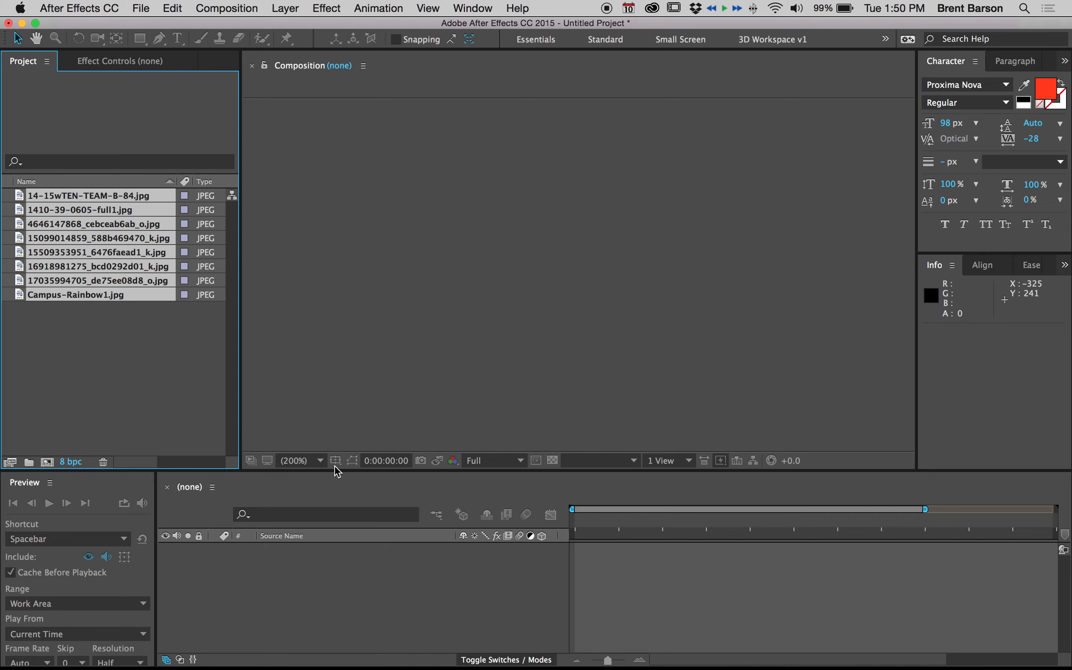
left_click_drag(335, 469, 333, 424)
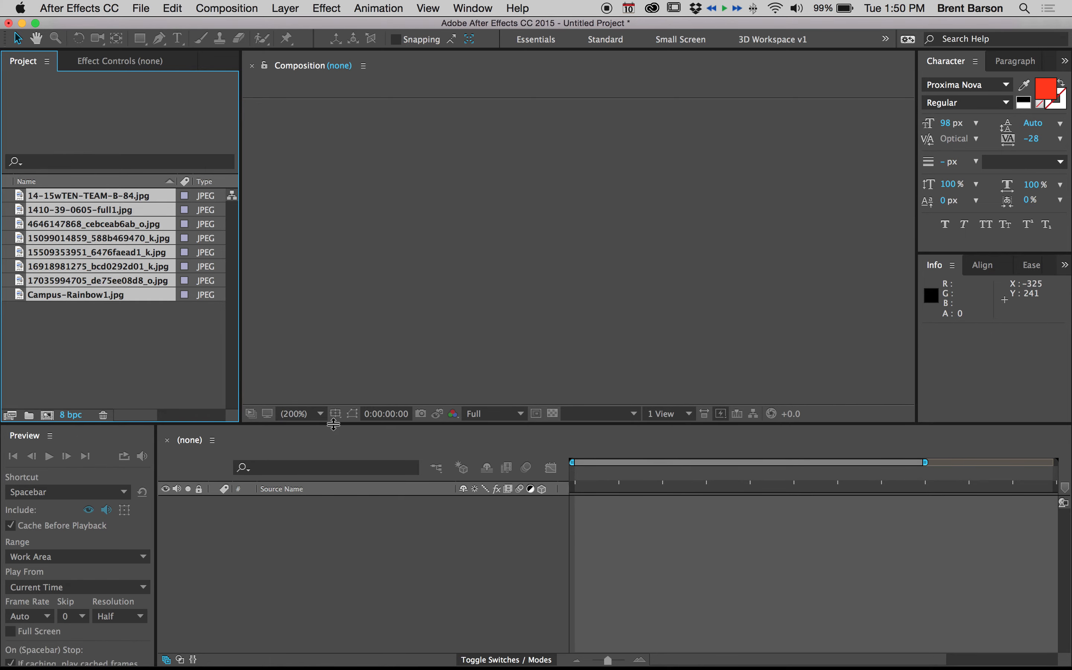
left_click_drag(67, 295, 645, 567)
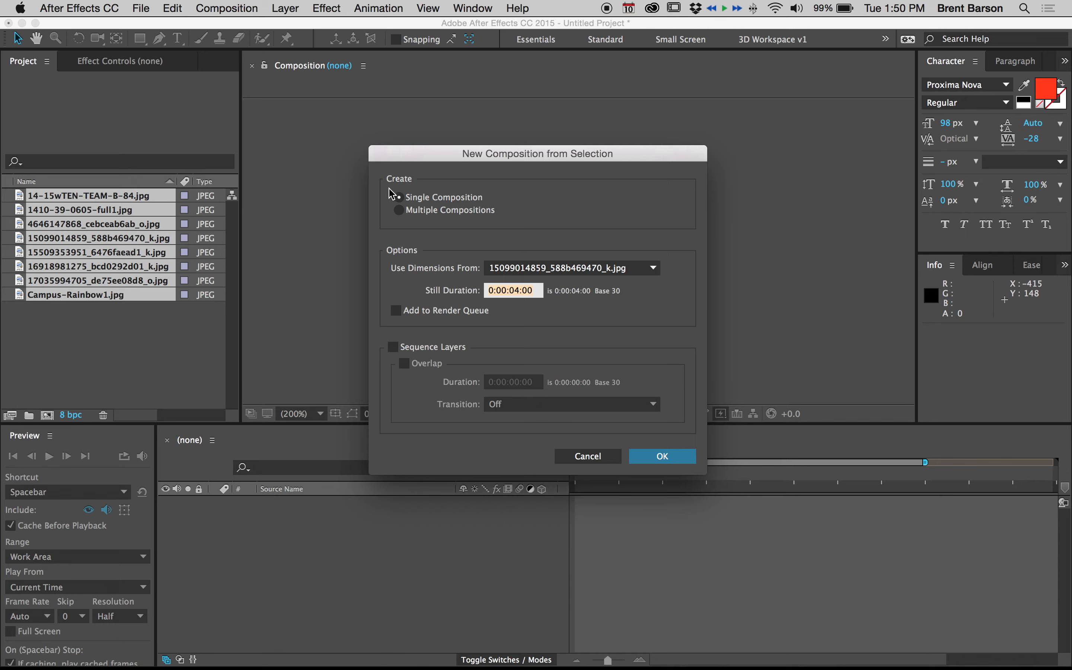
left_click(532, 275)
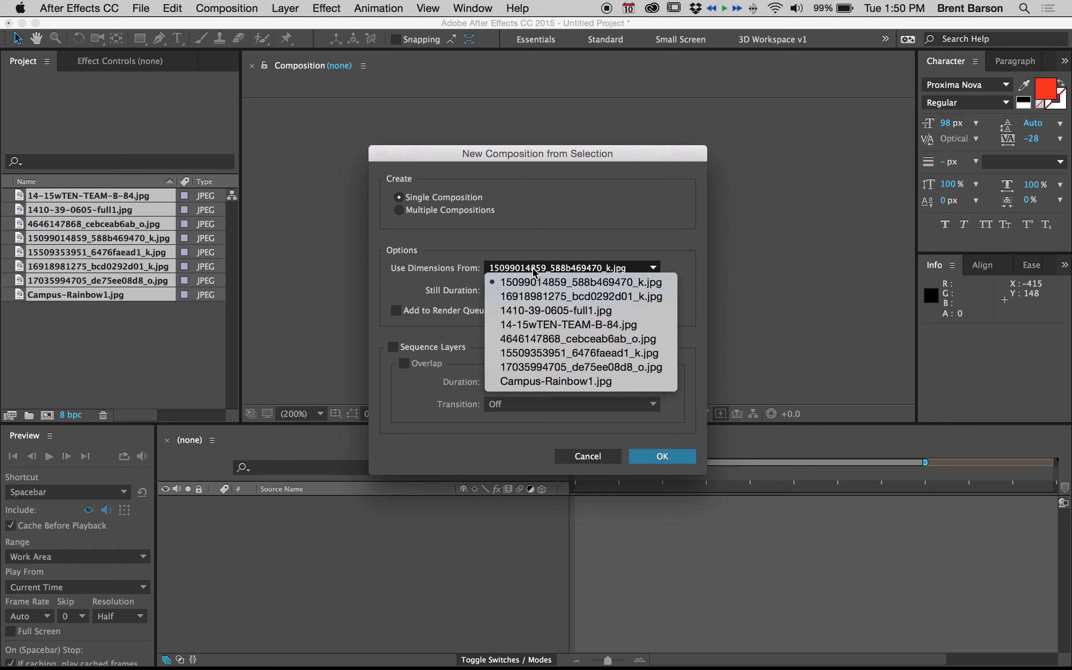
left_click(526, 220)
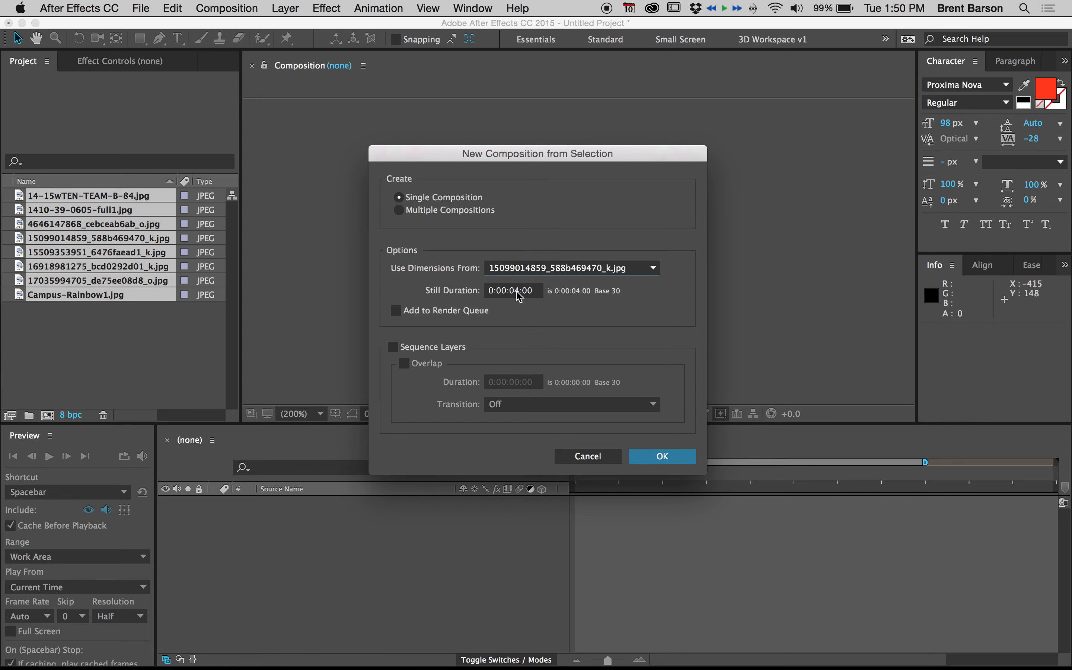
left_click(664, 456)
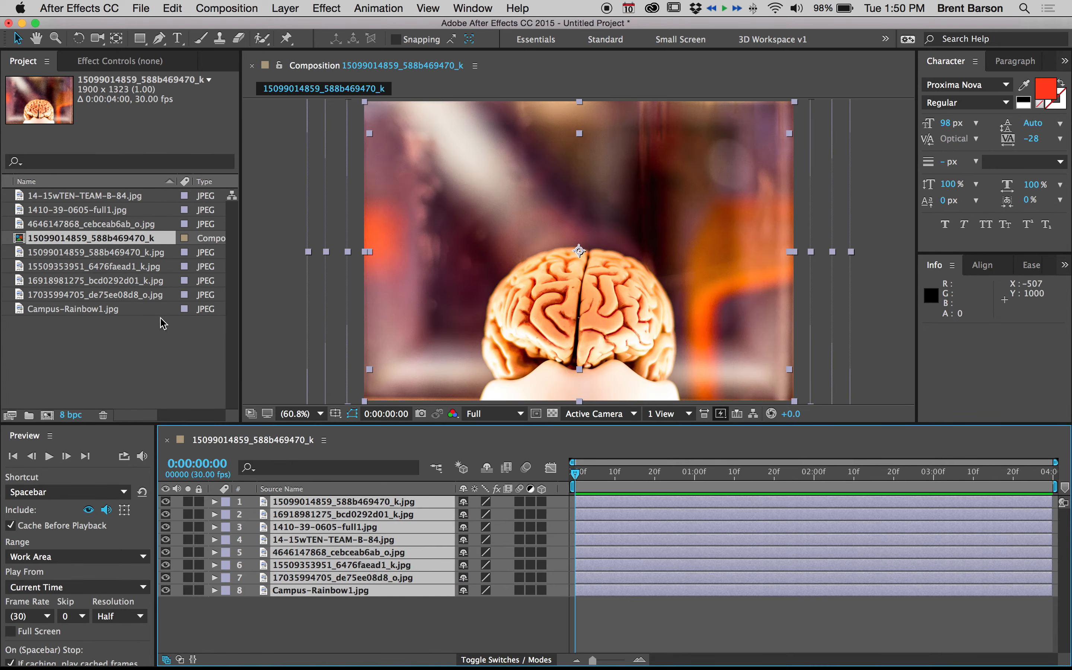
Open the new composition's settings and rename it as BKB Slideshow.
left_click(40, 240)
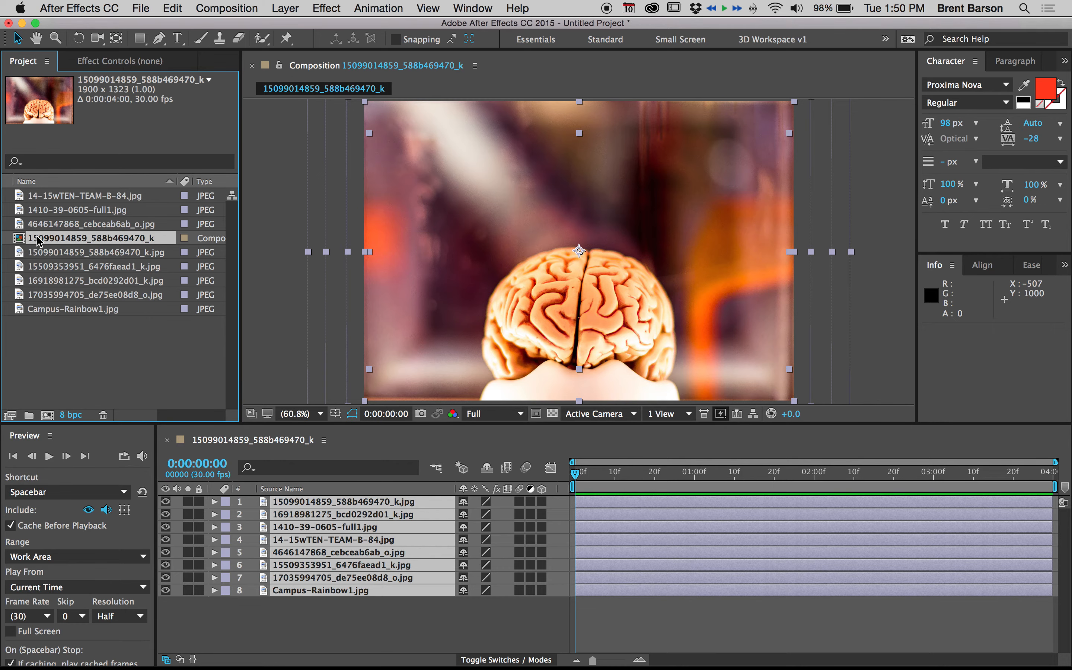
key("super+k")
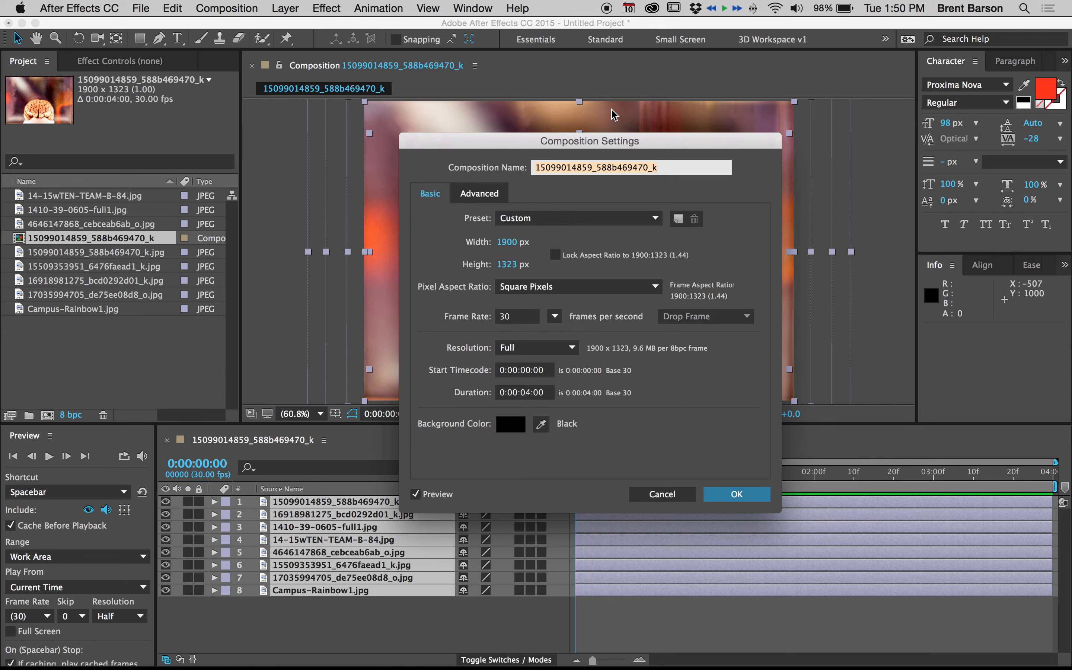
type("BKB ")
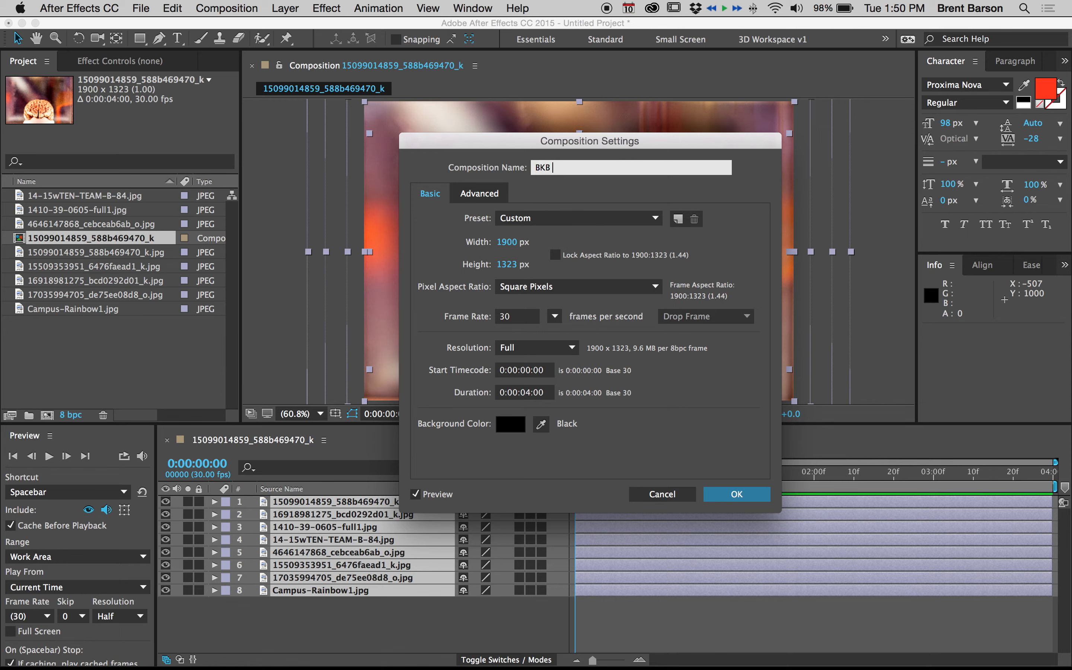
type("Slideshow")
Set the composition size to 1920 x 1080 px and its duration to 0:00:40:00.
left_click(509, 243)
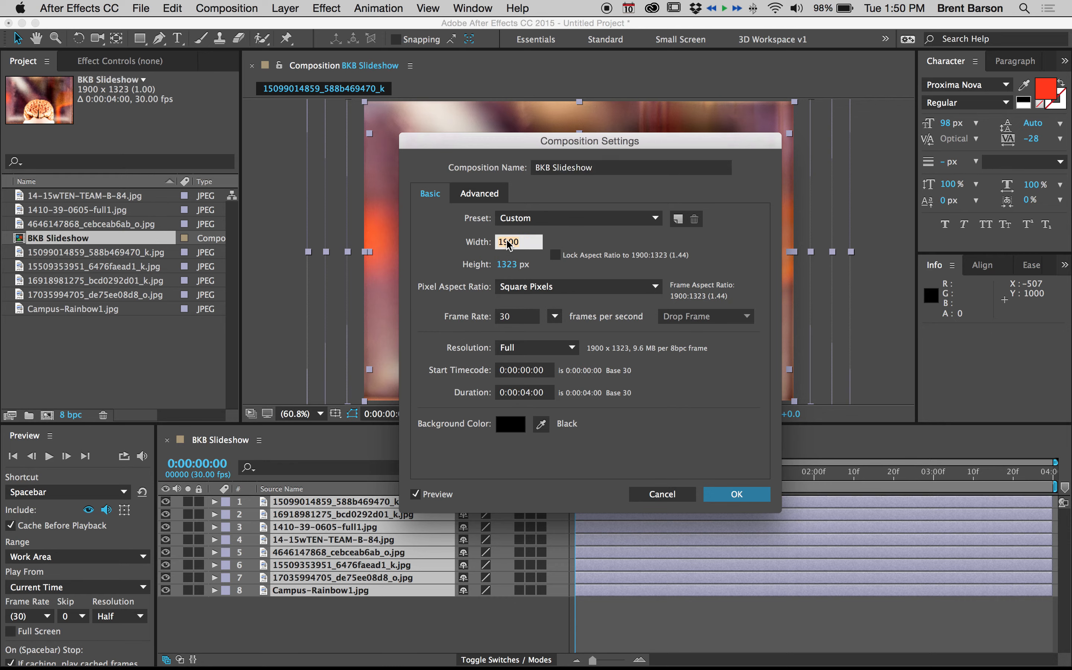
type("1920")
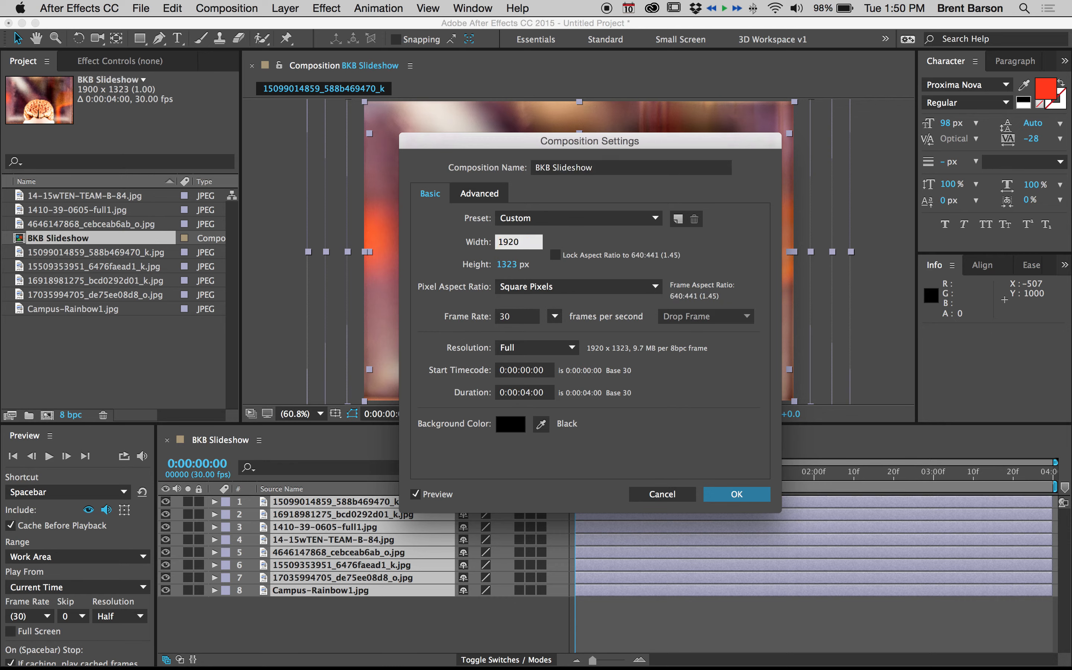
key("Tab")
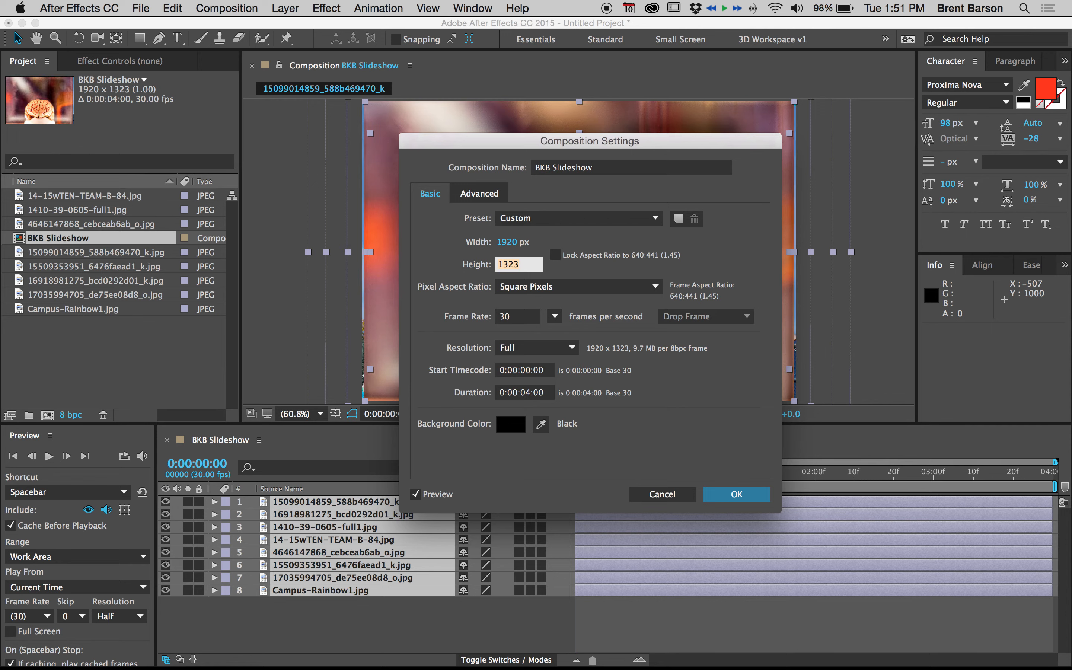
type("1080")
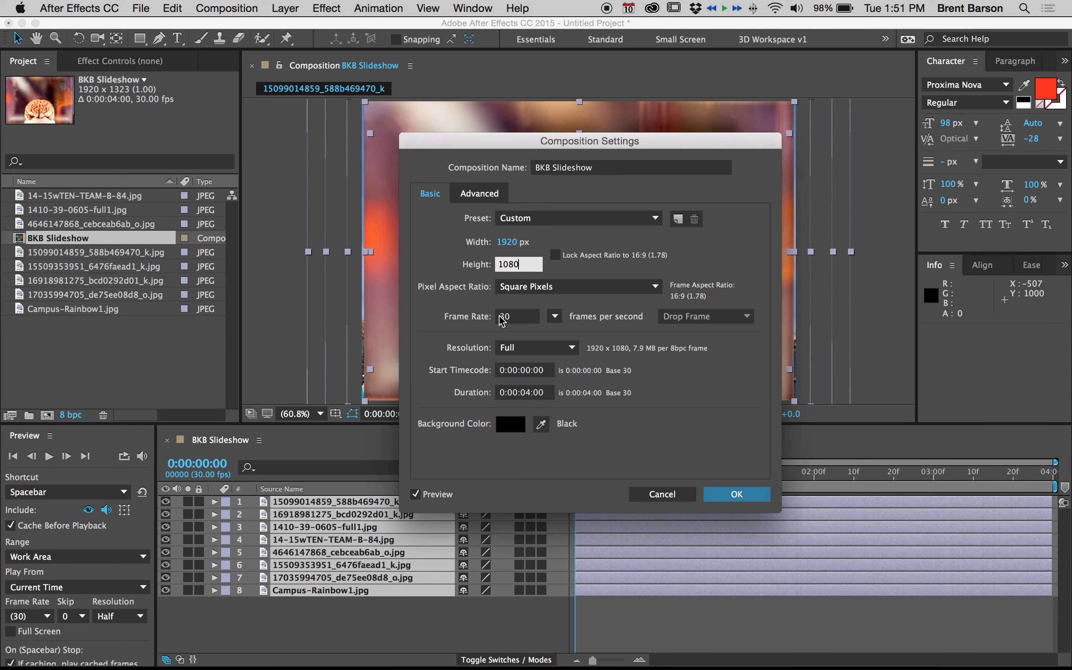
left_click(525, 392)
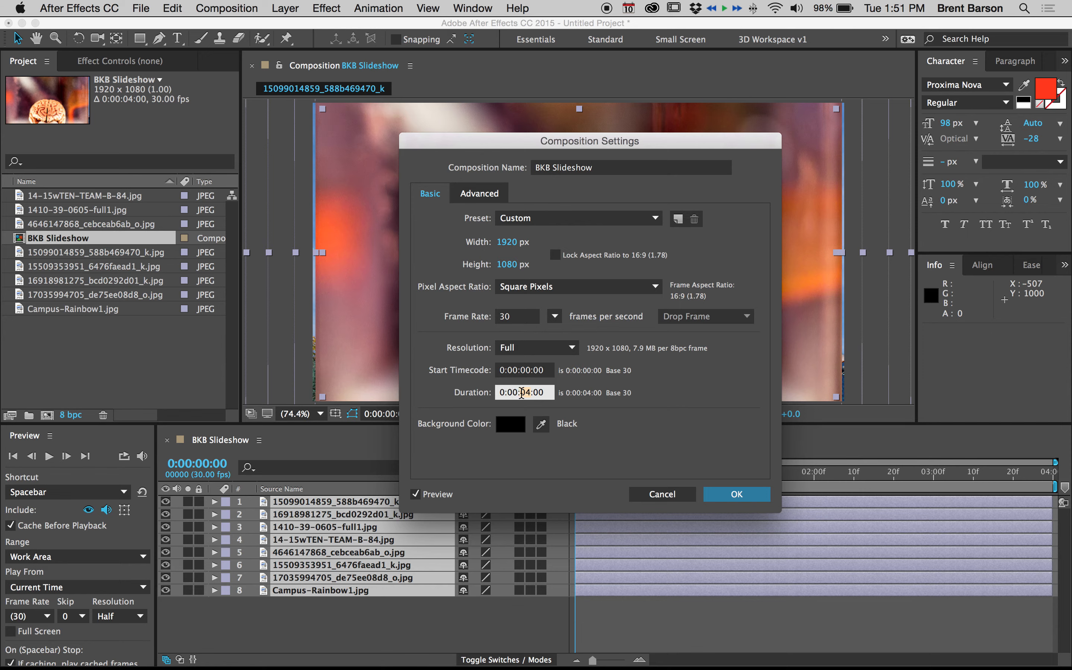
type("40")
left_click(745, 496)
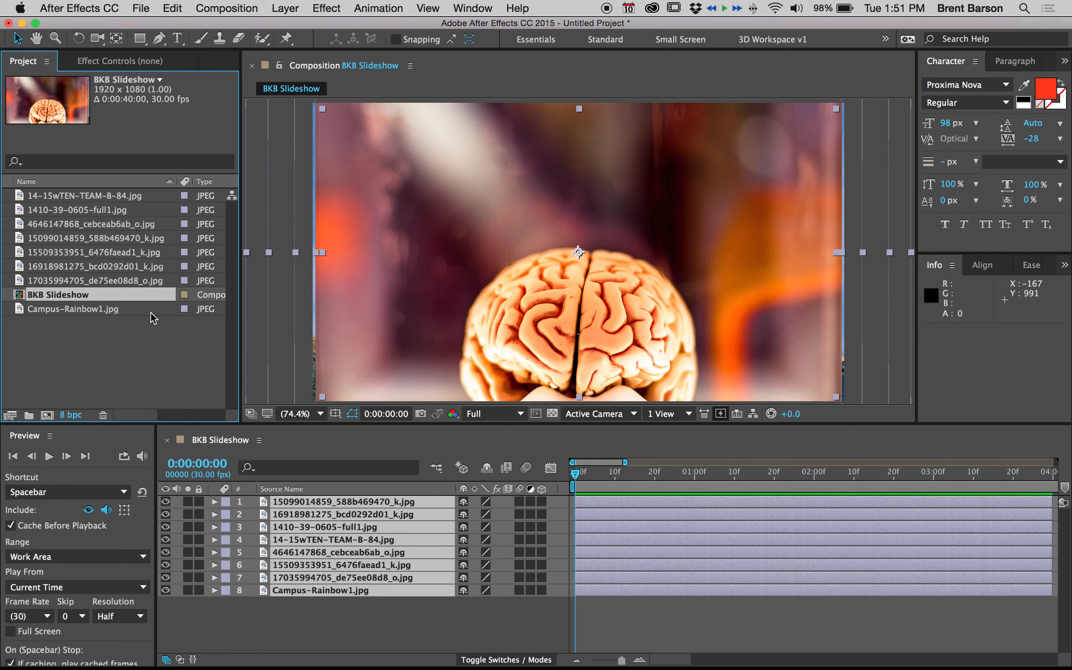
Select only the first layer, the brain image, and move it up by about 105 px in the composition.
left_click(394, 624)
left_click(353, 503)
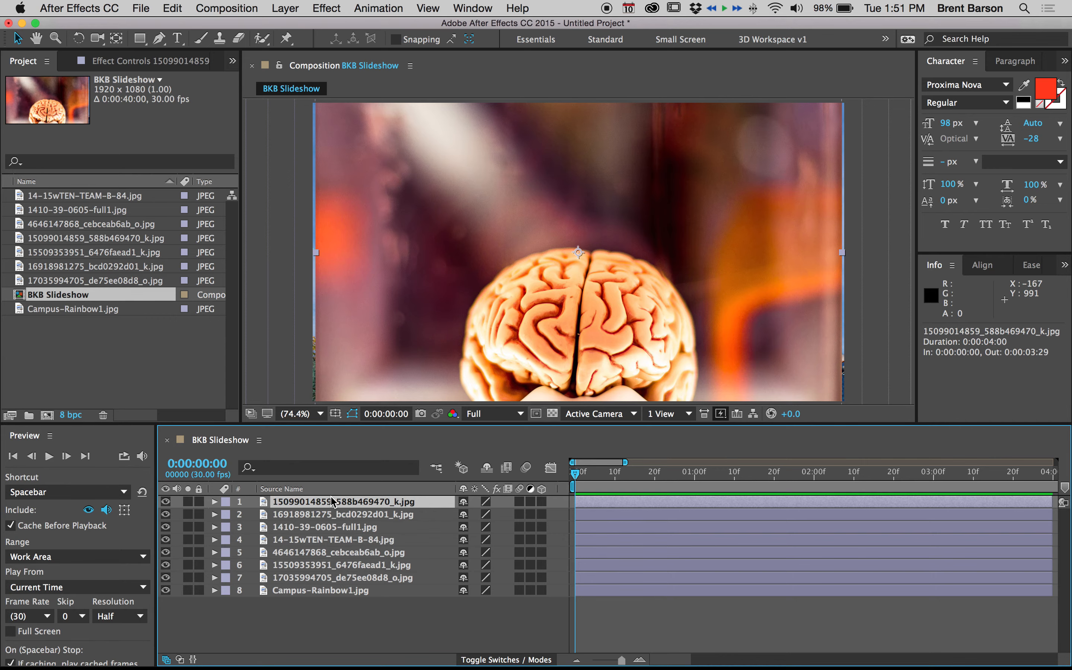
key("comma")
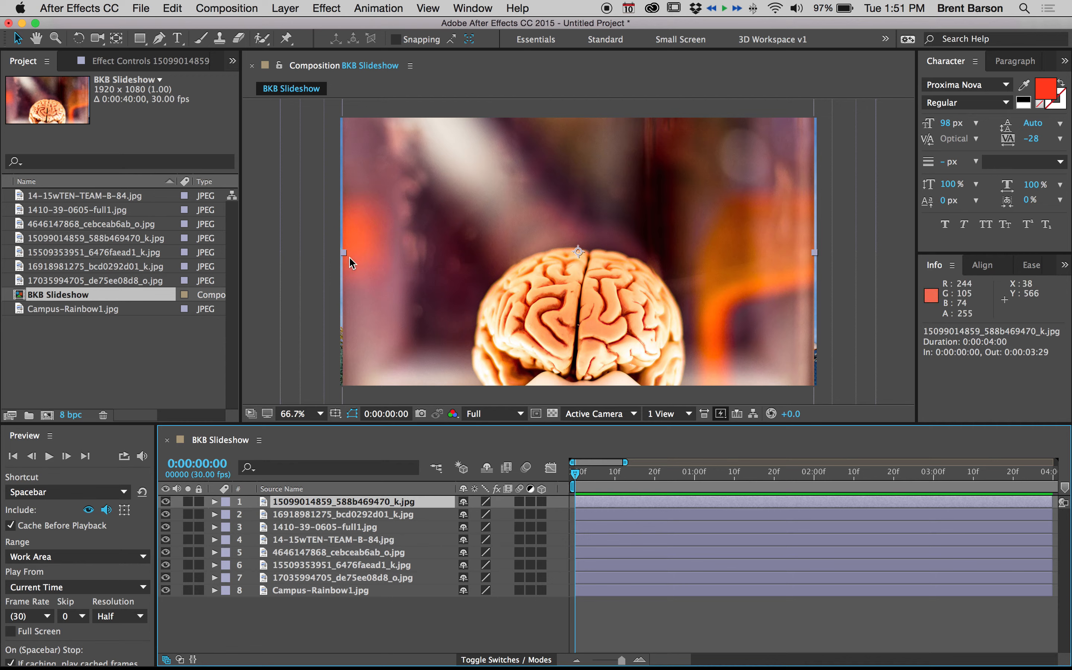
left_click_drag(402, 253, 397, 222)
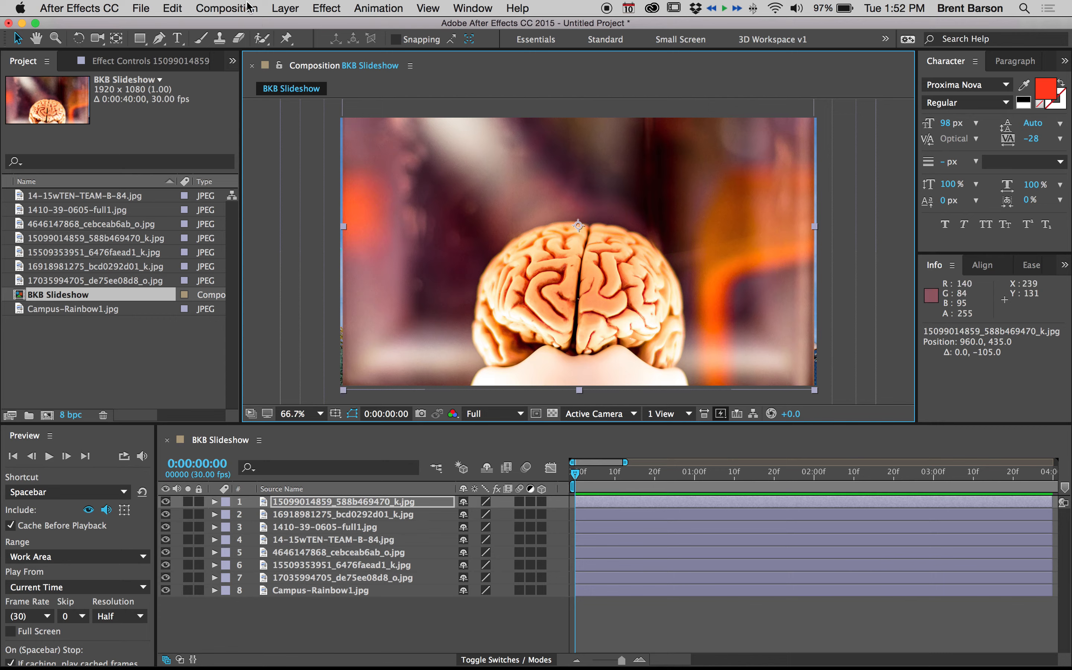
Fit the brain image layer to the composition width.
left_click(289, 7)
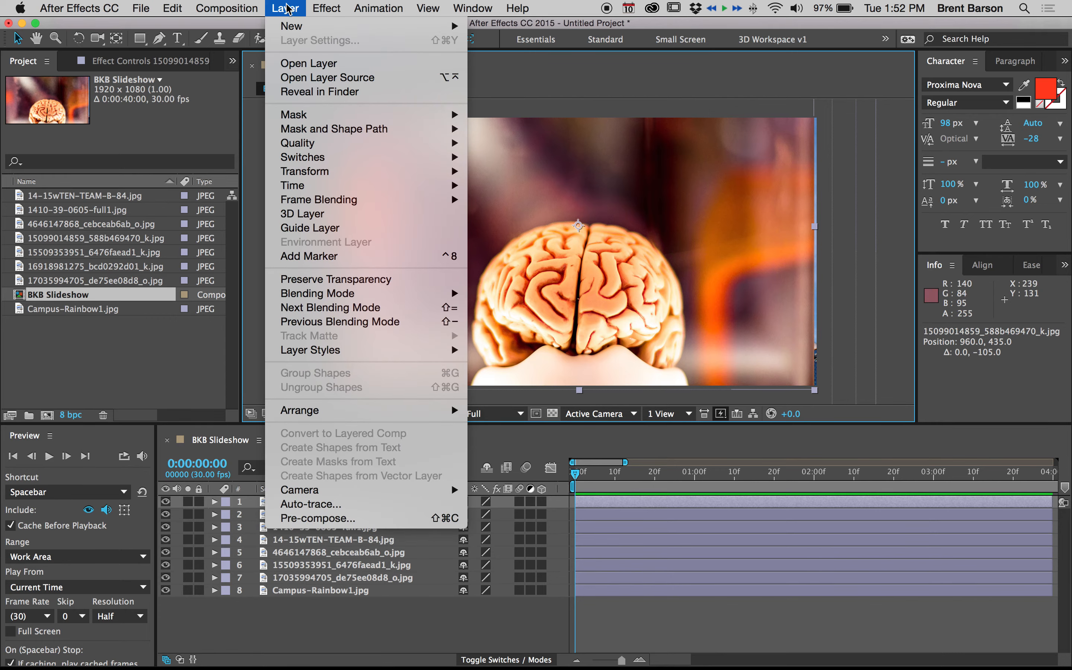
mouse_move(309, 173)
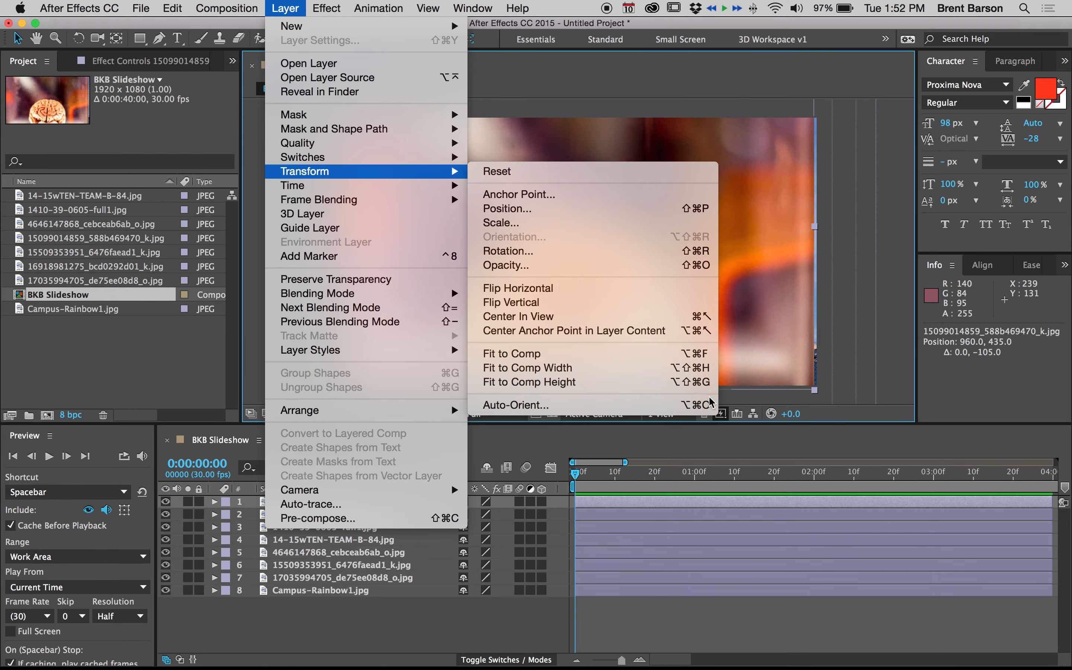
left_click(589, 373)
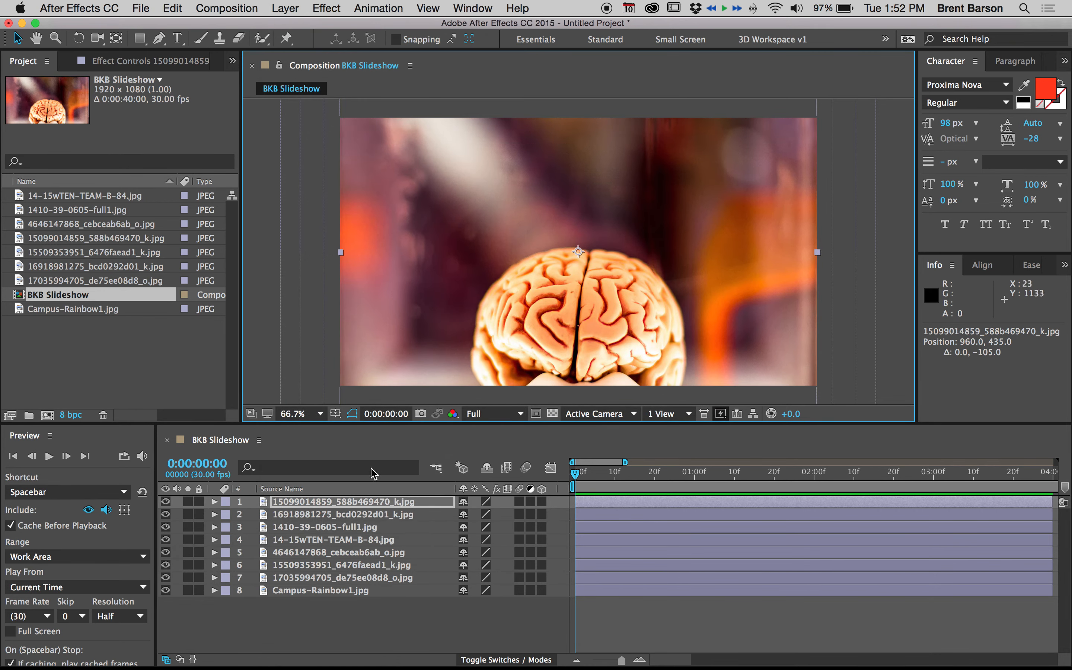
Reveal the brain layer's Scale property and move the image up by about 117 px.
key("apostrophe")
key("s")
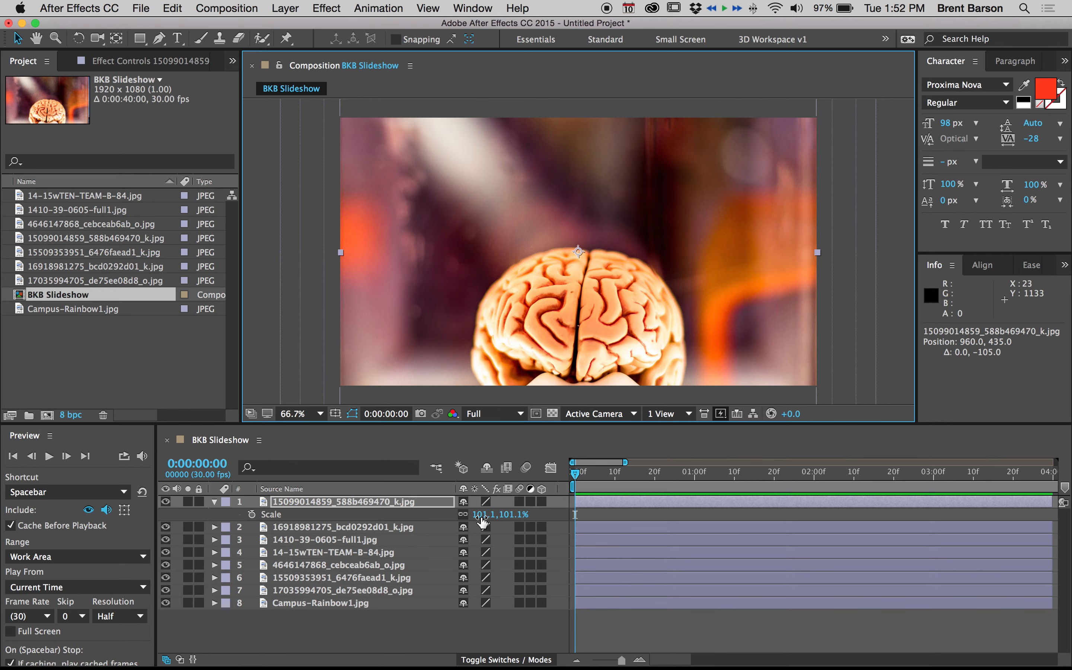
left_click_drag(531, 328, 529, 301)
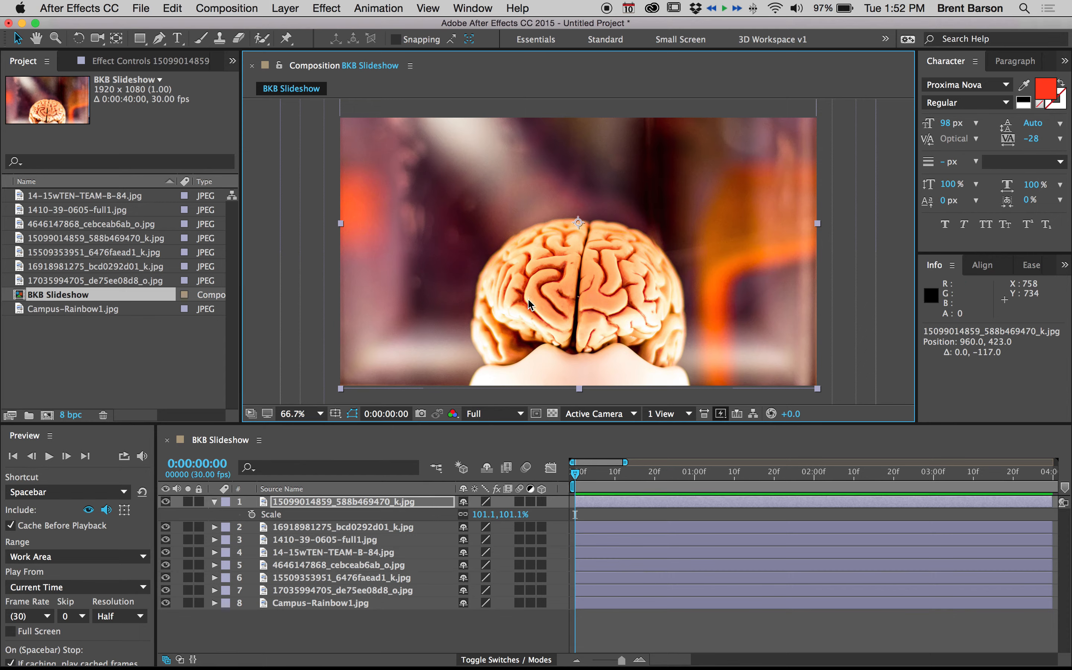
Show layer names instead of source names and rename the first layer as Brain.
left_click(282, 488)
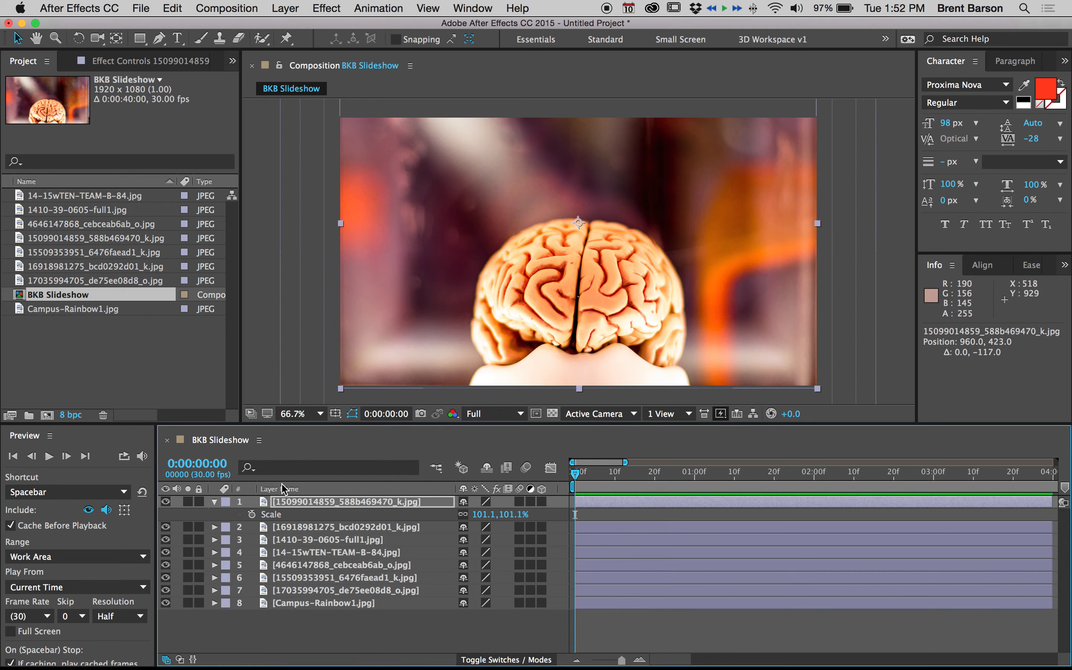
left_click(299, 503)
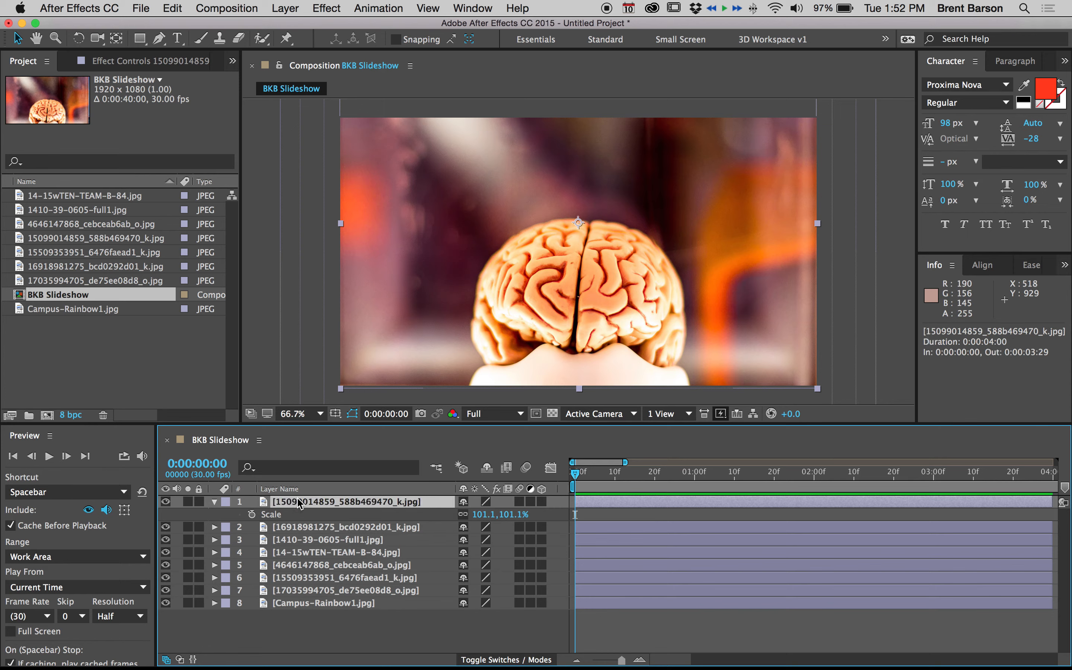
key("Return")
type("Brain")
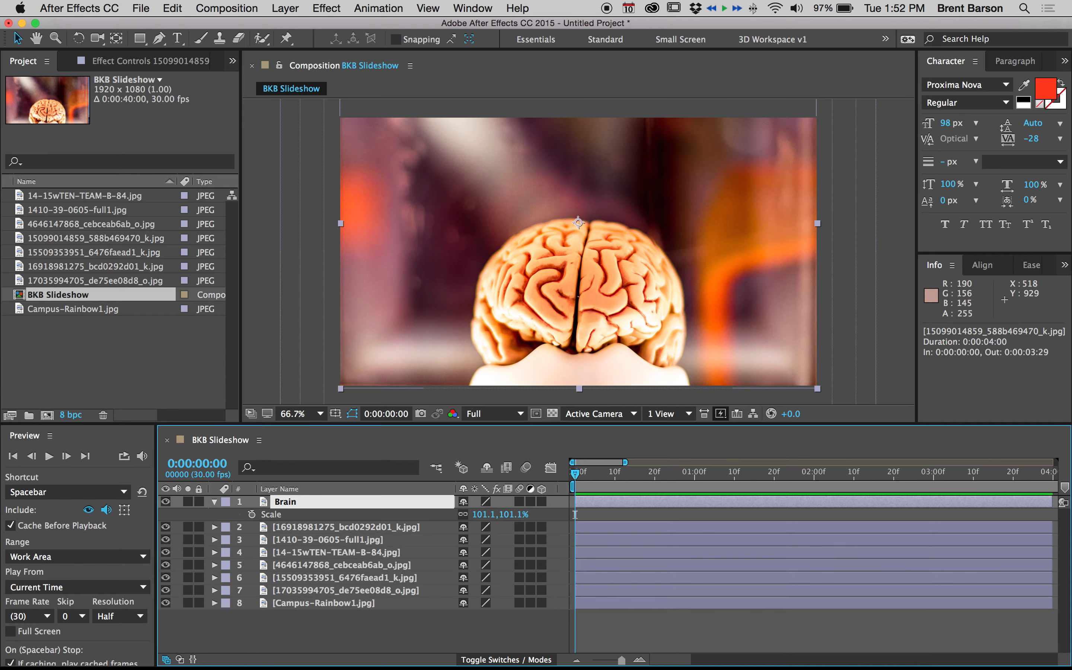
key("Return")
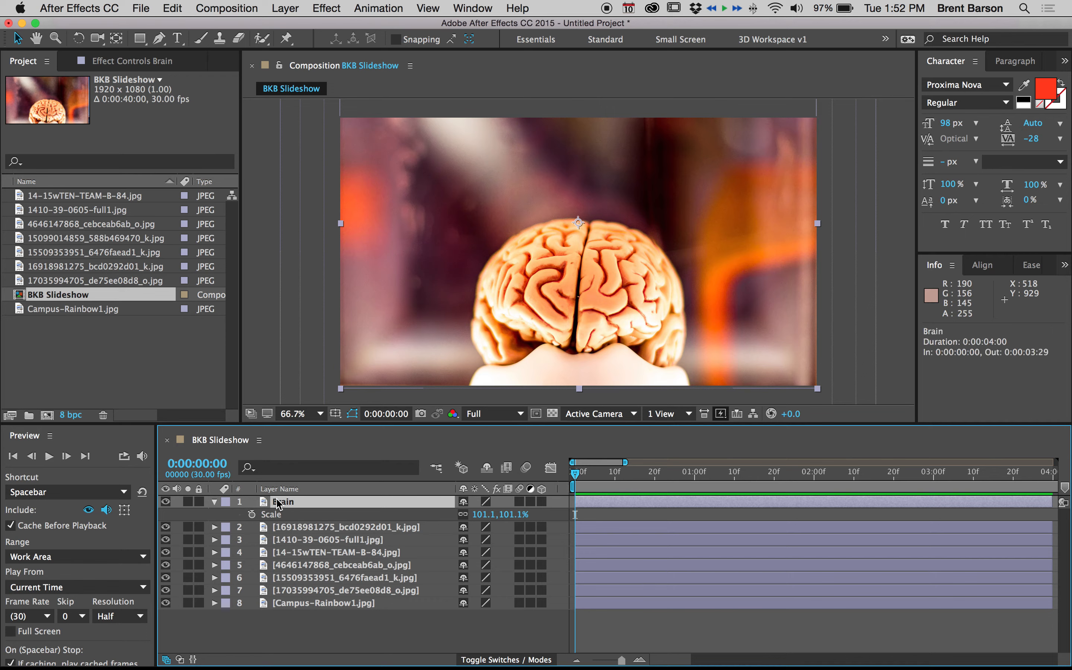
left_click(307, 637)
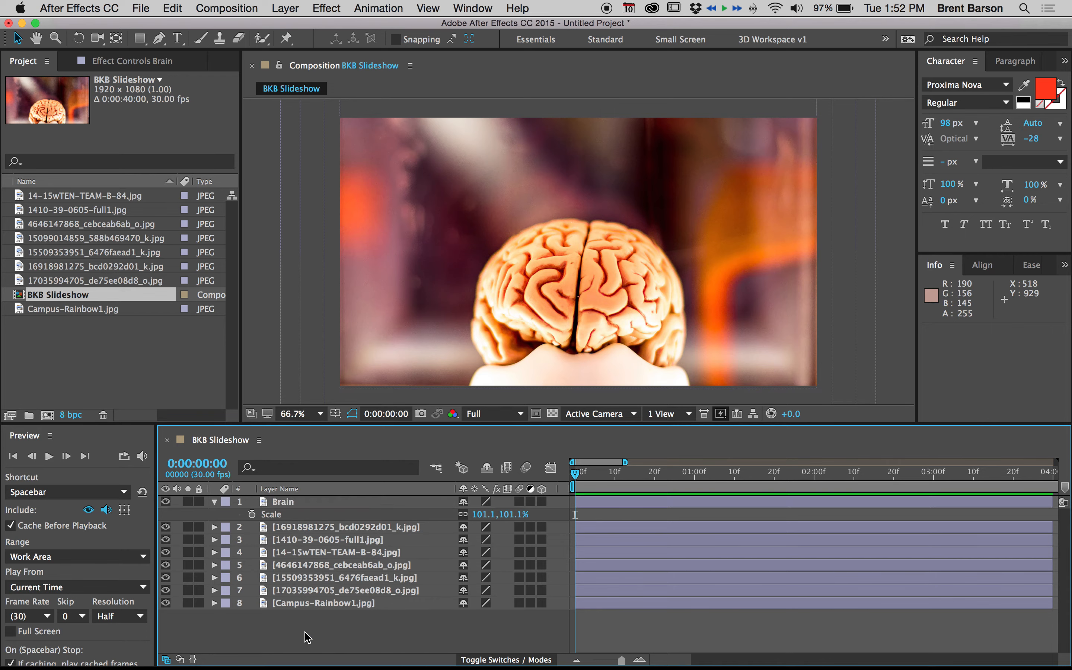
right_click(285, 504)
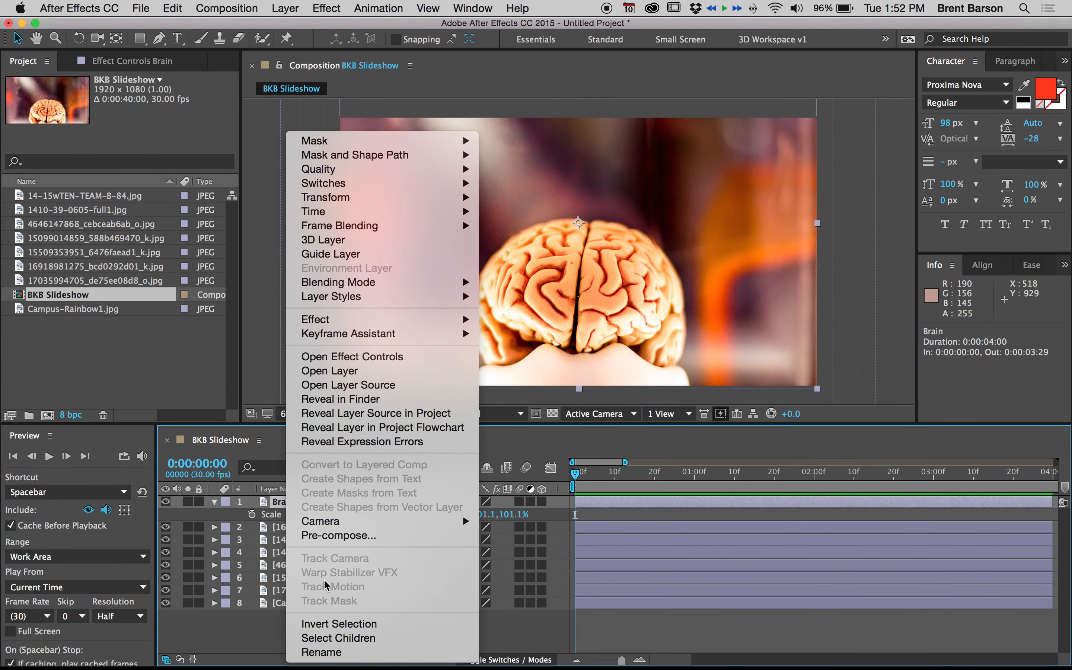
left_click(323, 653)
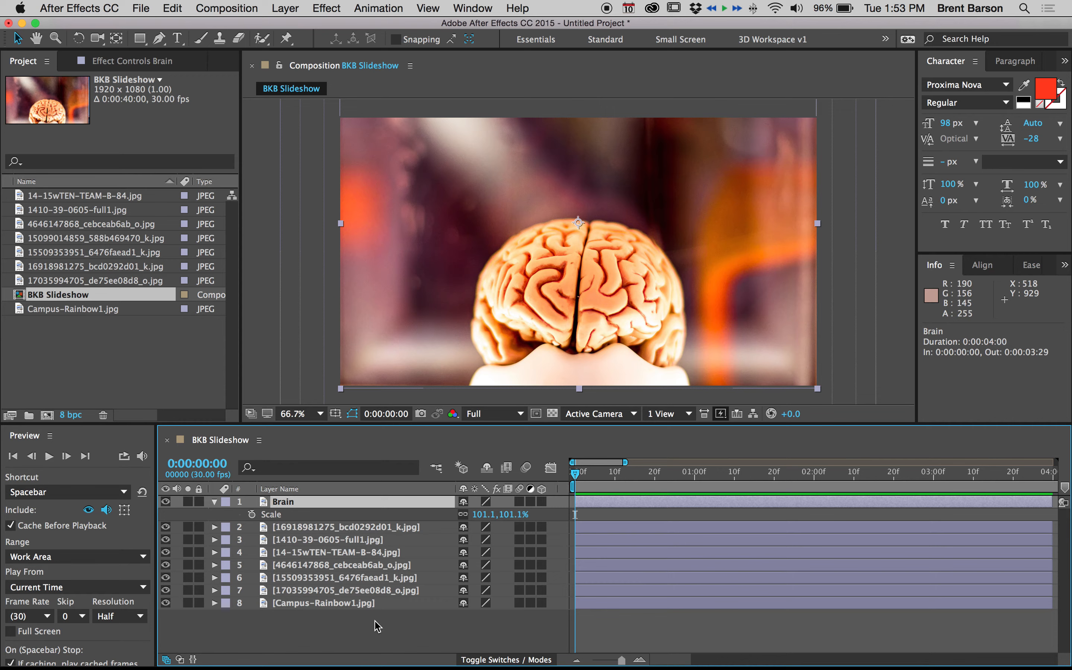
Reveal the Brain layer's Opacity and add an Opacity keyframe at 0:00:00:00.
key("t")
key("alt+shift+t")
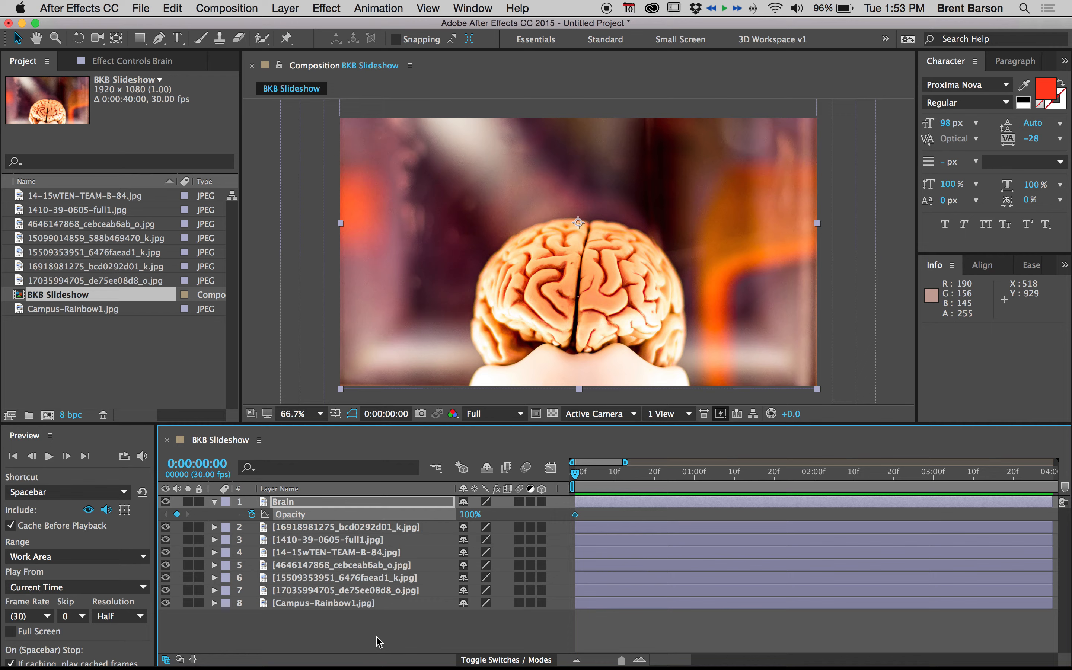
Step the current time forward and backward one frame at a time near the start of the composition.
key("Page_Down")
key("Page_Up")
key("Page_Down")
key("Page_Down")
key("Page_Down")
key("Page_Down")
key("Page_Down")
key("Page_Down")
key("Page_Down")
key("Page_Down")
key("Page_Down")
key("Page_Down")
key("Page_Down")
key("Page_Up")
key("Page_Up")
key("Page_Up")
key("Page_Up")
key("Page_Up")
key("Page_Up")
key("Page_Up")
Advance the current time in ten-frame jumps to 0:00:02:24.
key("shift+Page_Down")
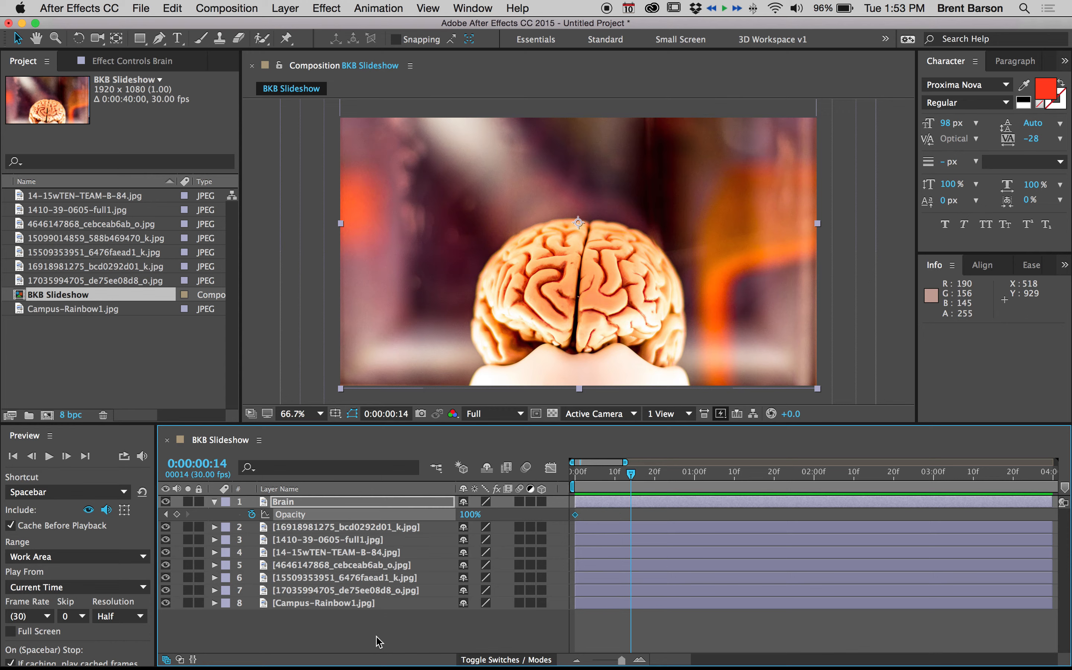
key("shift+Page_Down")
key("shift+Page_Down")
key("shift+Page_Down")
key("shift+Page_Down")
key("shift+Page_Down")
key("shift+Page_Down")
key("shift+Page_Down")
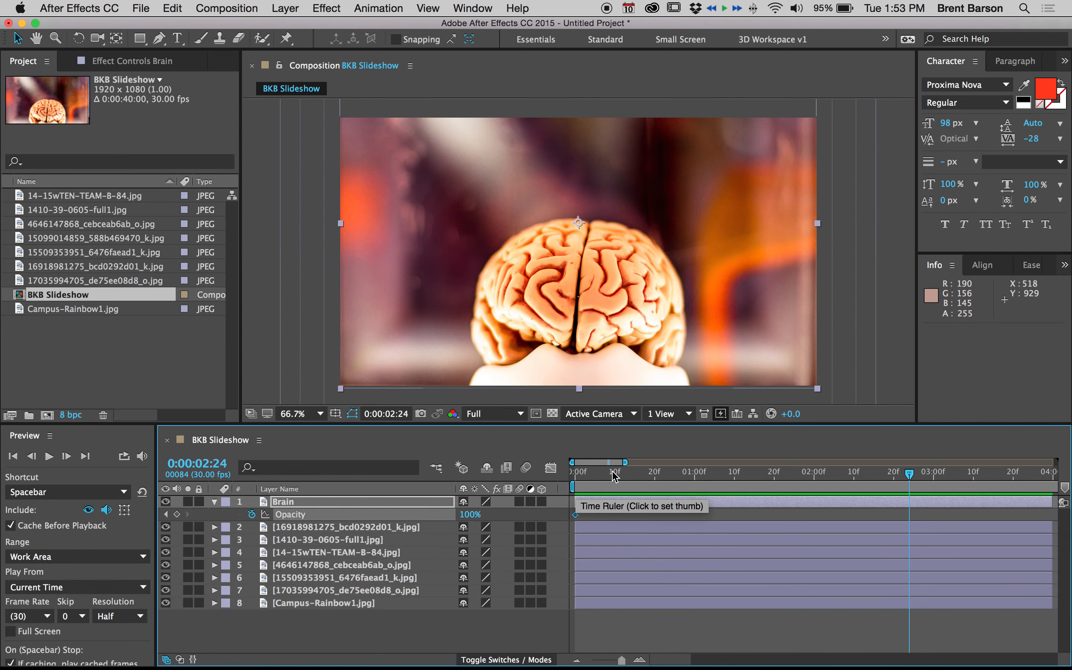
Add a Brain Opacity keyframe at 0:00:00:10 and set the Opacity at 0:00:00:00 to 0% for a fade-in.
left_click(613, 471)
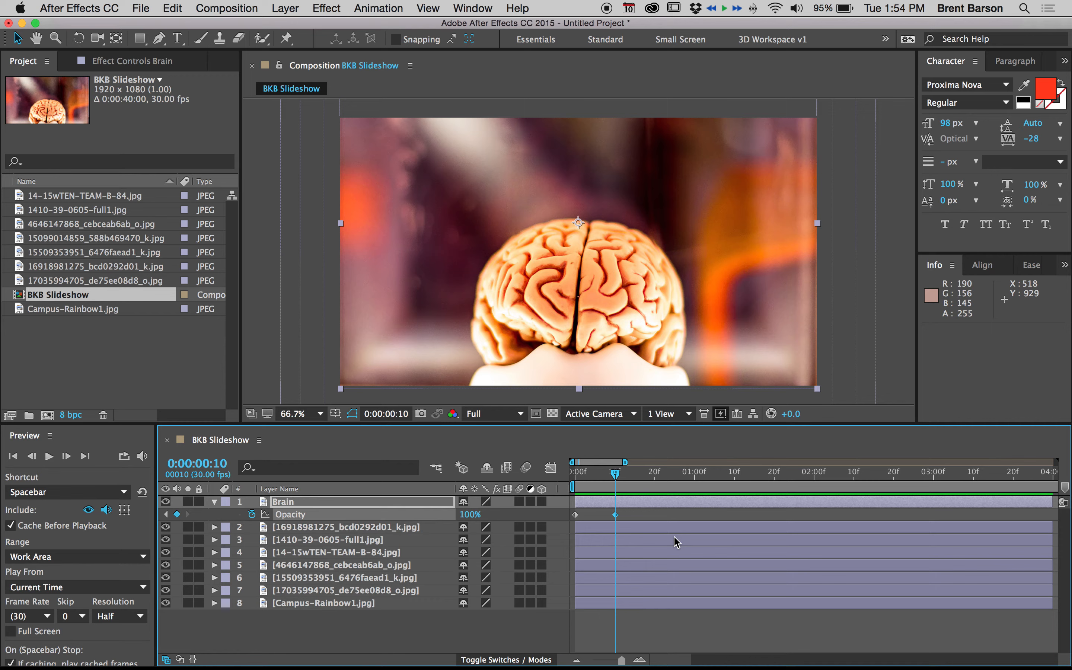
key("Home")
left_click(469, 513)
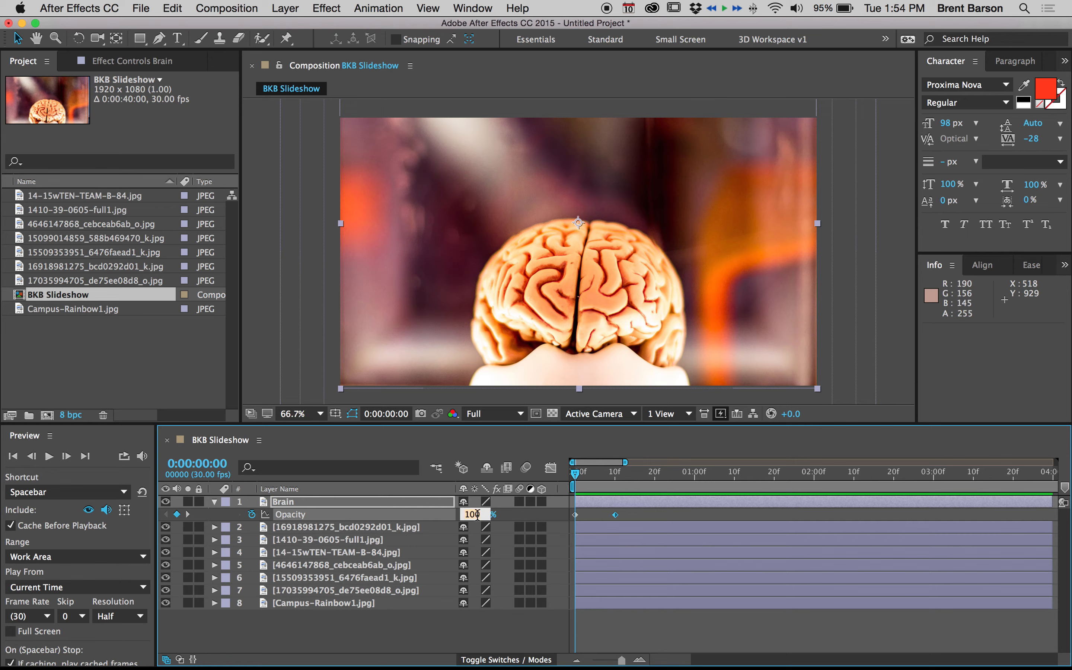
type("0")
key("Return")
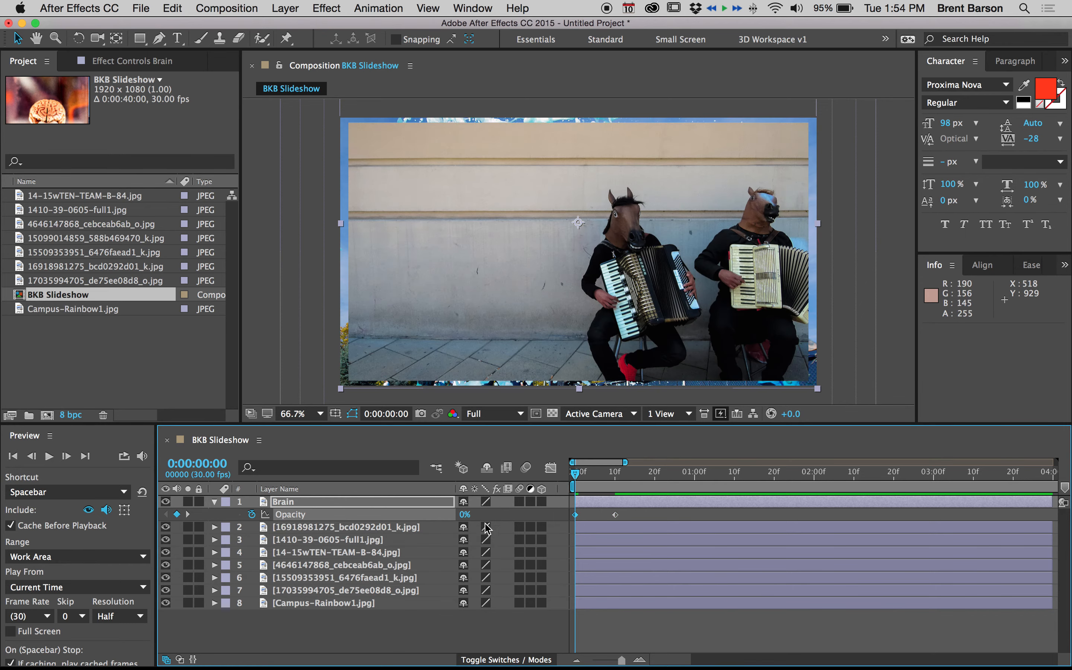
Move layers 2 through 8 together along the timeline so they start at 0:00:07:03, clear of the Brain layer.
left_click(363, 529)
left_click(347, 603, "shift")
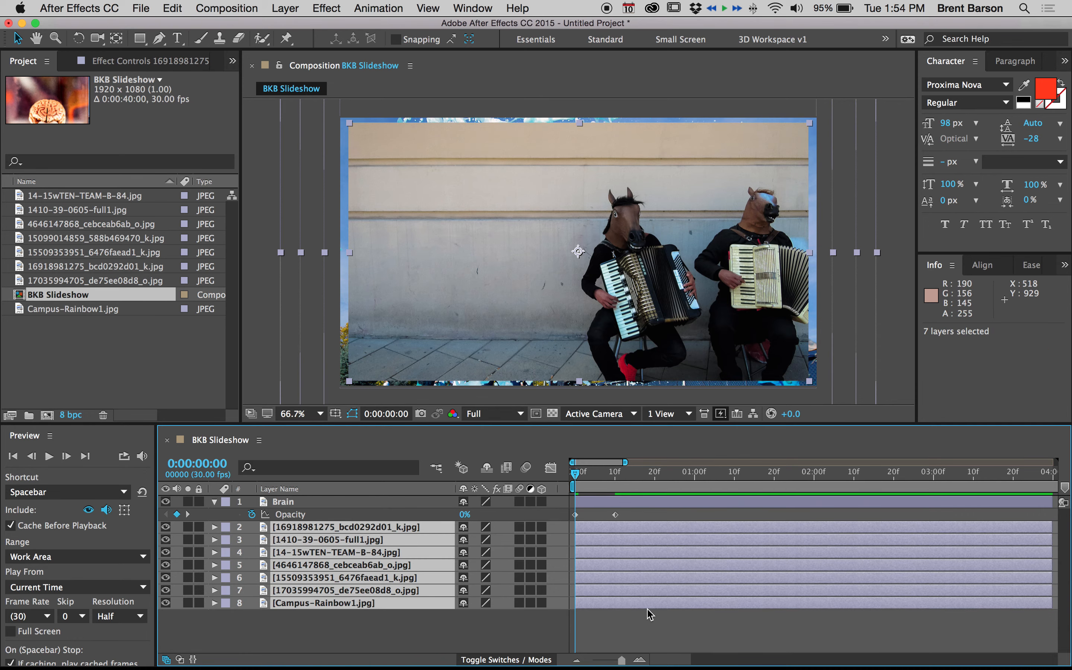
left_click_drag(657, 605, 1004, 595)
left_click_drag(576, 473, 628, 478)
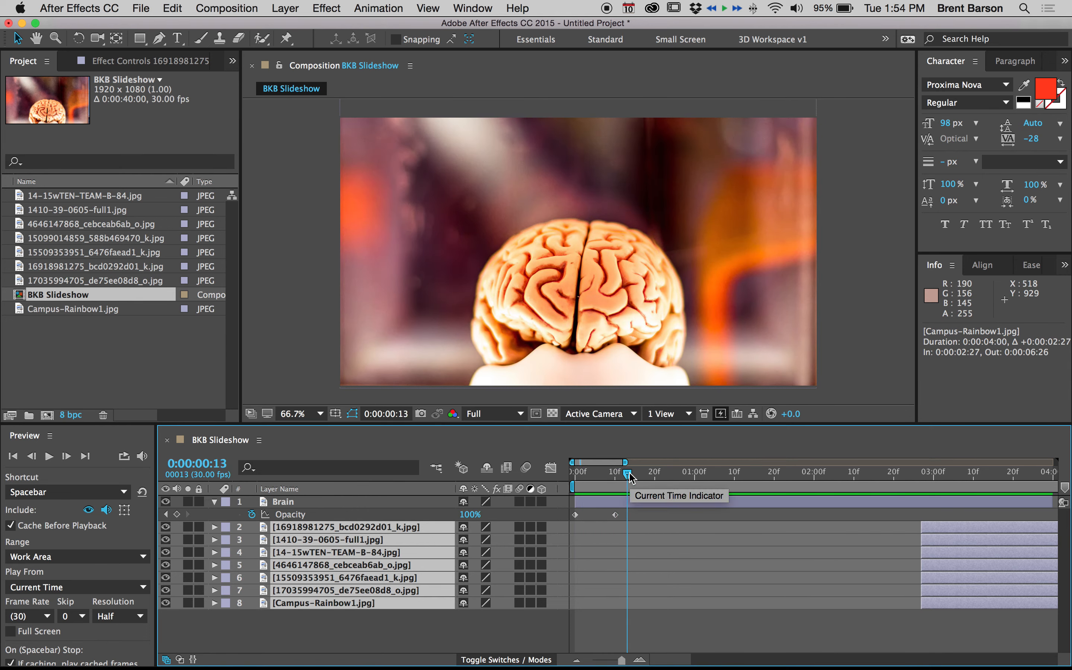
key("minus")
key("minus")
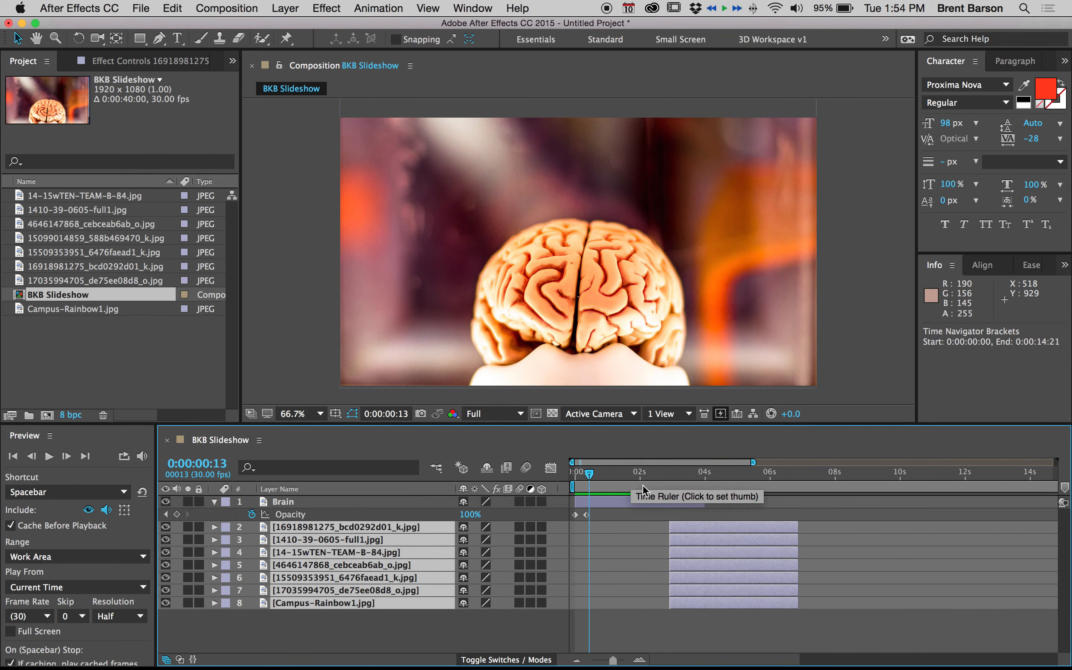
left_click_drag(730, 526, 863, 527)
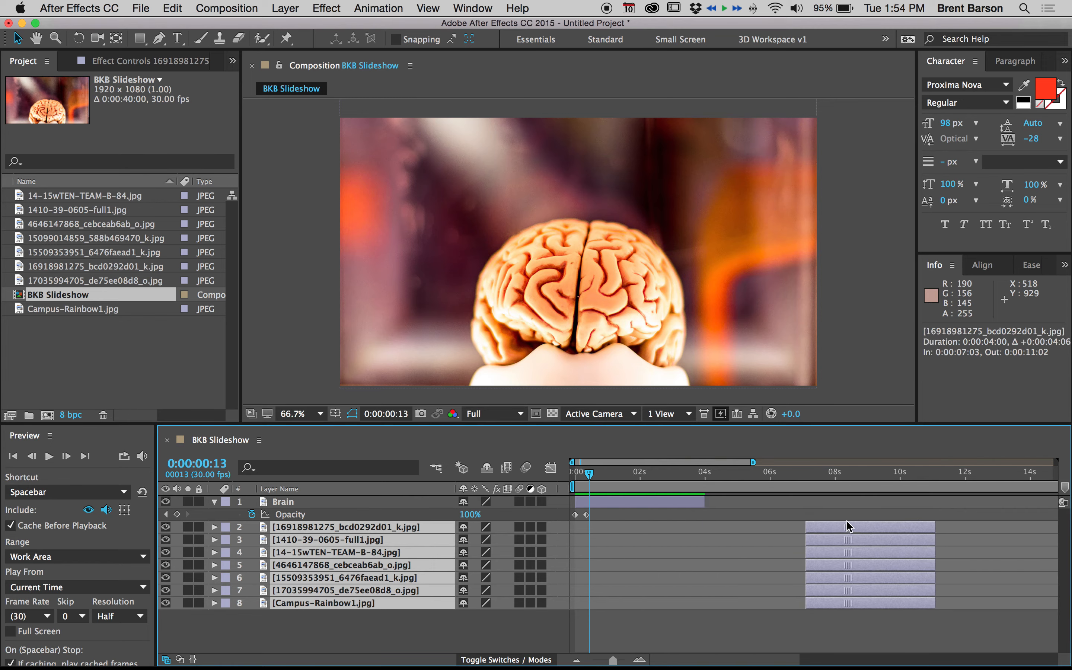
left_click(727, 618)
Add Opacity keyframes to the Brain layer at its last frame, 0:00:03:29, and ten frames earlier at 0:00:03:19.
left_click(675, 505)
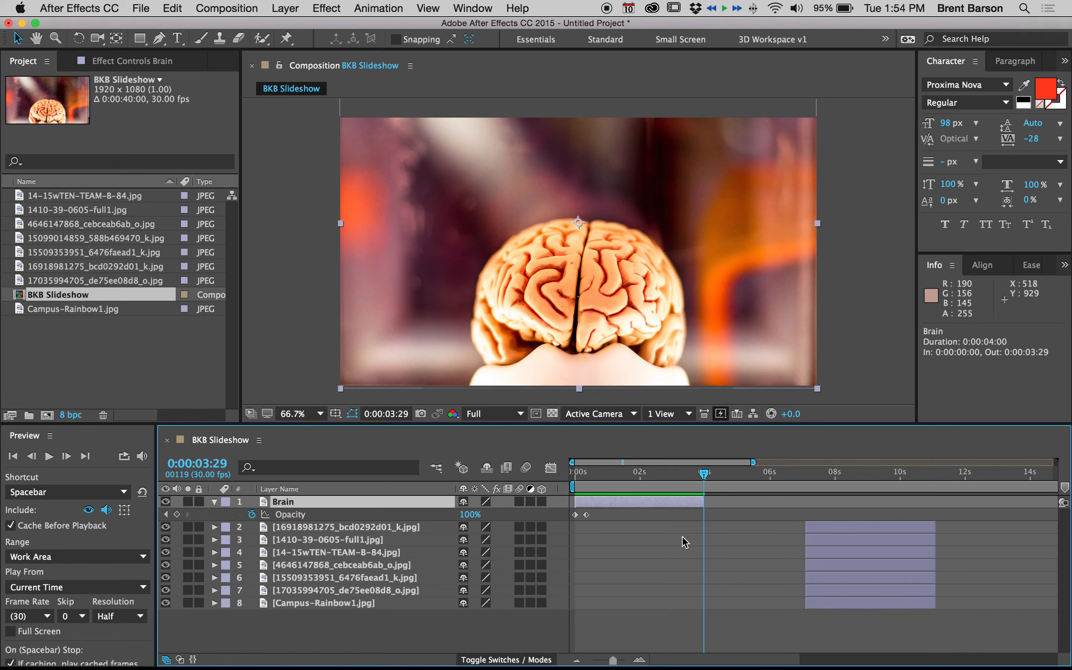
key("Home")
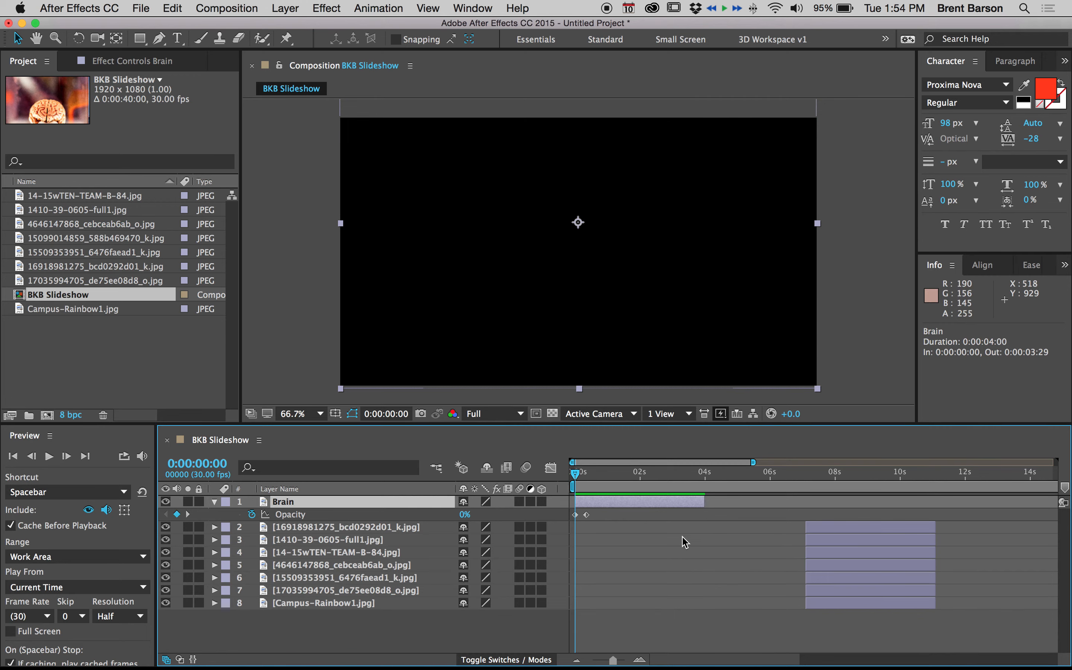
key("o")
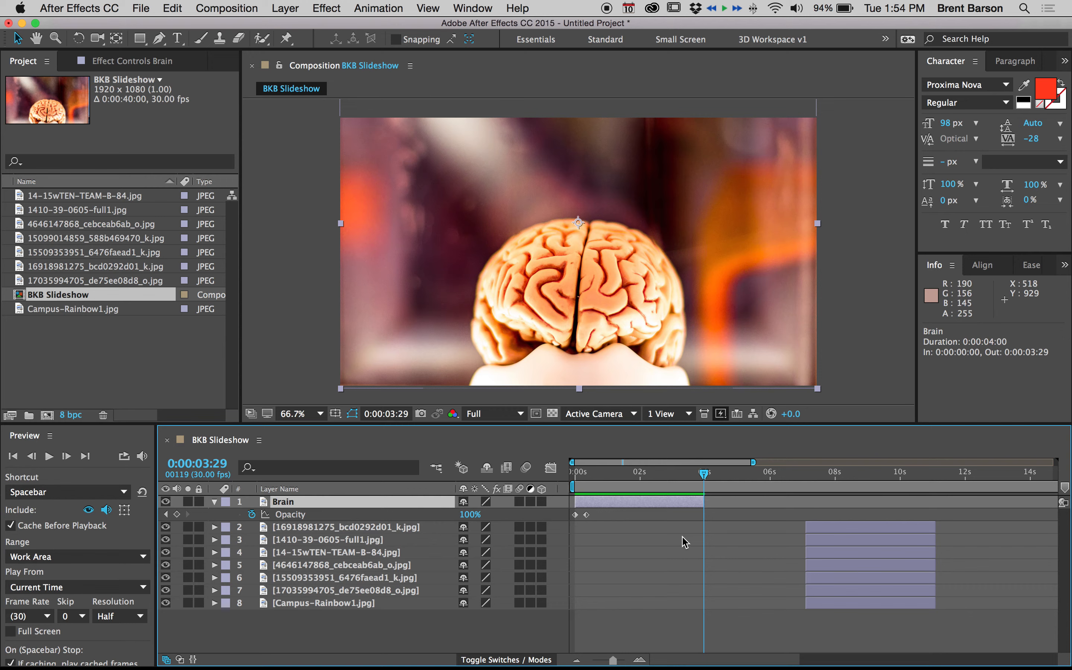
key("alt+shift+t")
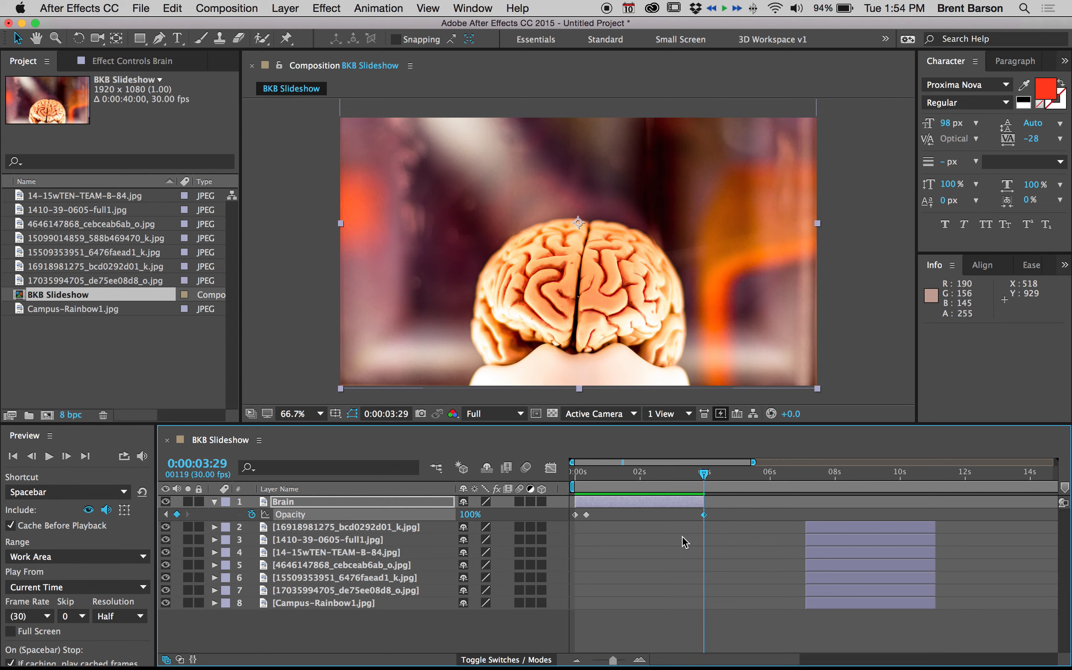
key("shift+Page_Up")
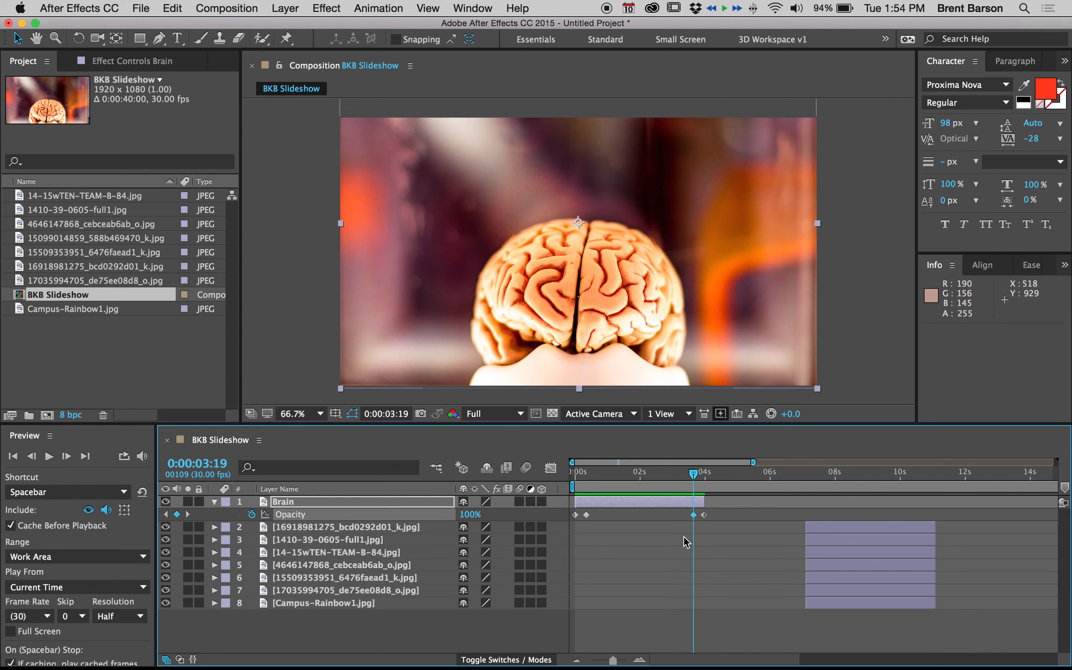
Set the Brain layer's Opacity to 0% at its last keyframe, 0:00:03:29, and scrub through the fades.
mouse_move(669, 474)
left_mouse_down()
mouse_move(595, 473)
mouse_move(656, 473)
left_mouse_up()
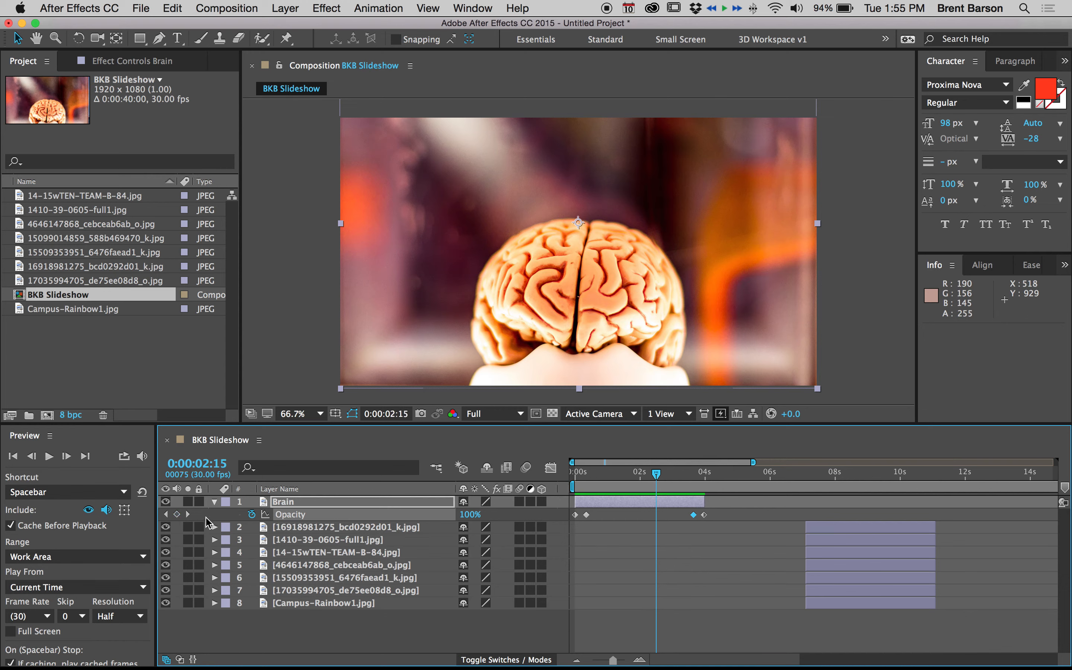
left_click(188, 515)
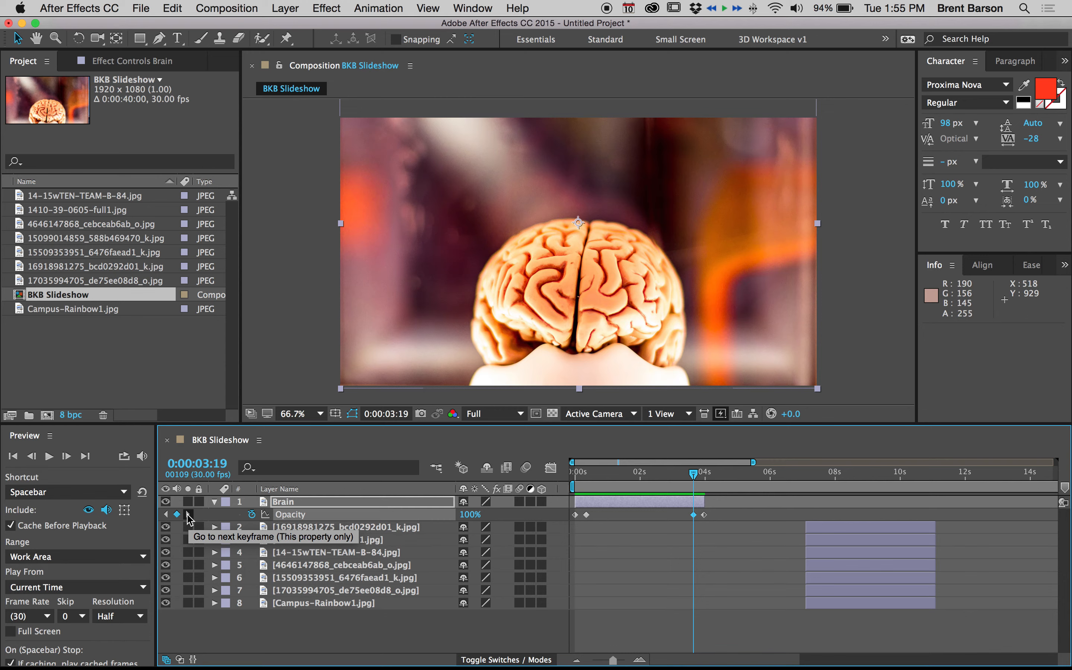
left_click(188, 515)
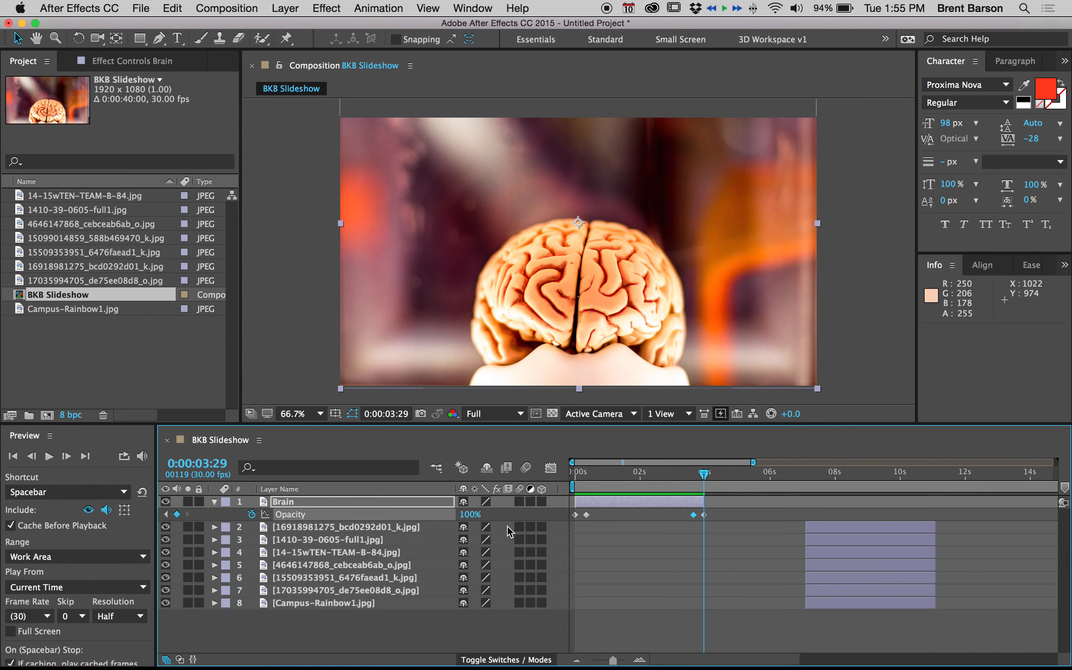
left_click(470, 514)
type("0")
key("Return")
left_click_drag(588, 478, 656, 476)
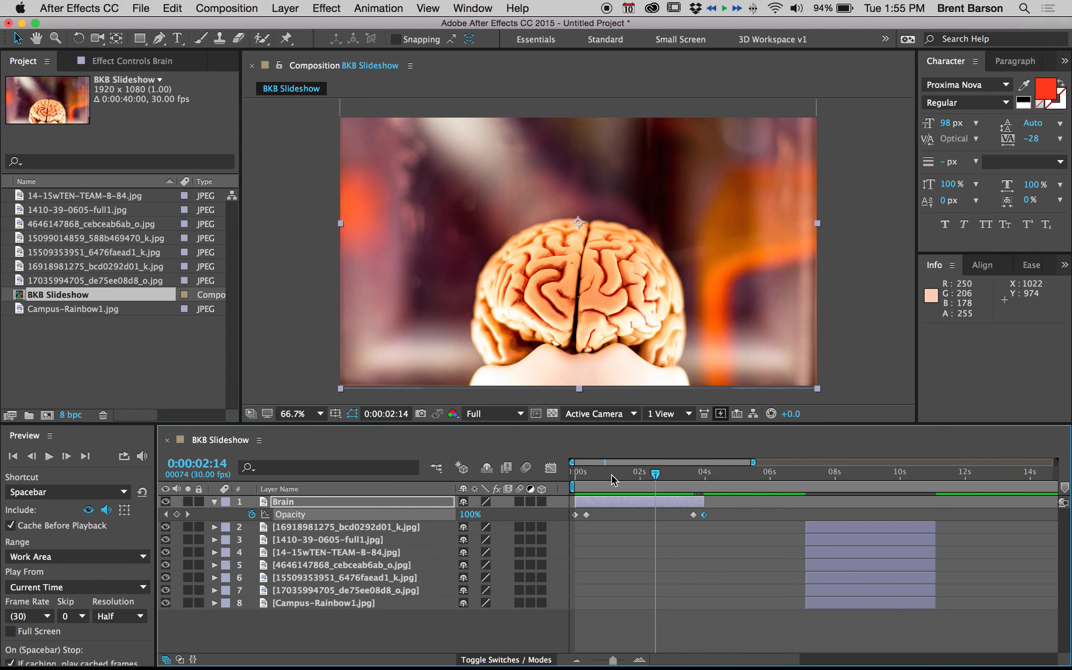
Animate the Brain layer's Scale with a keyframe at 0:00:00:00 and a value of 110% at 0:00:03:29.
key("Home")
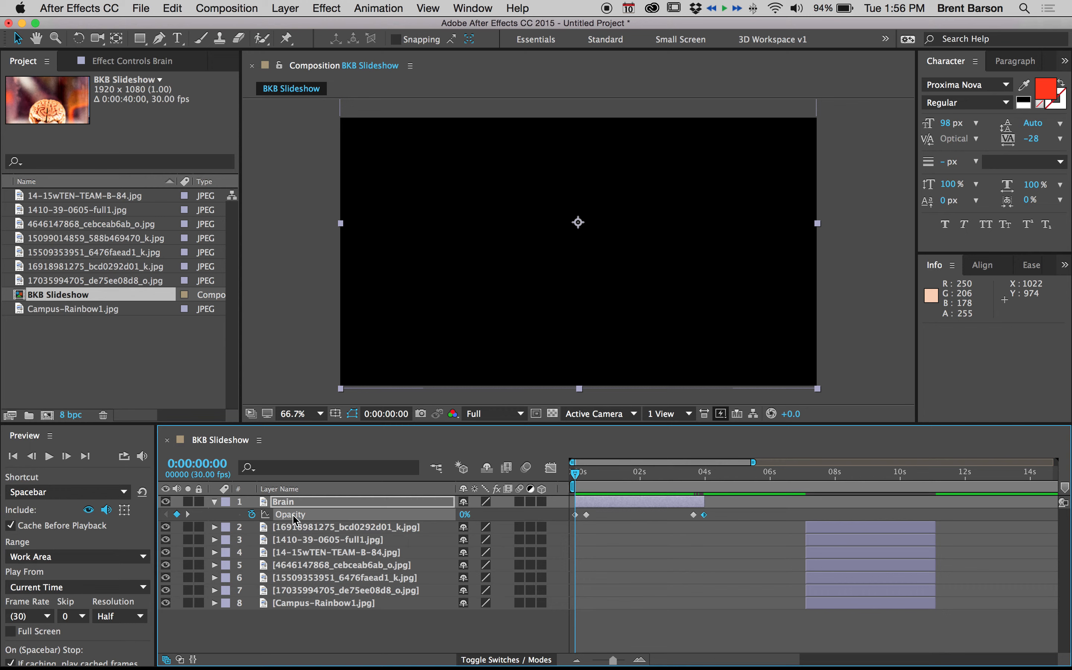
key("shift+s")
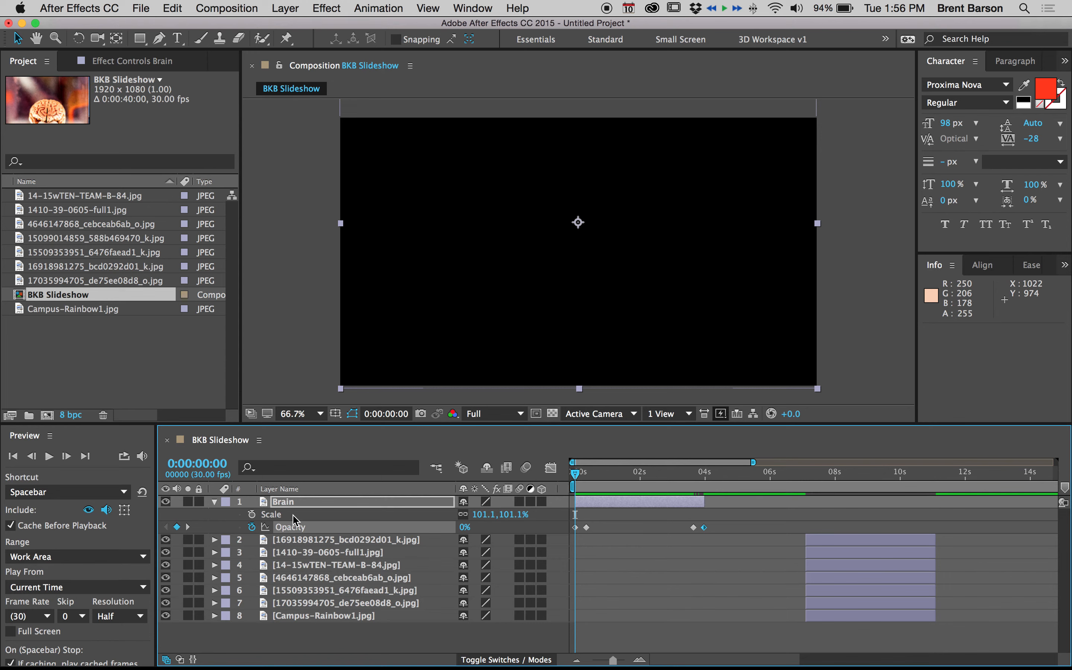
key("alt+shift+s")
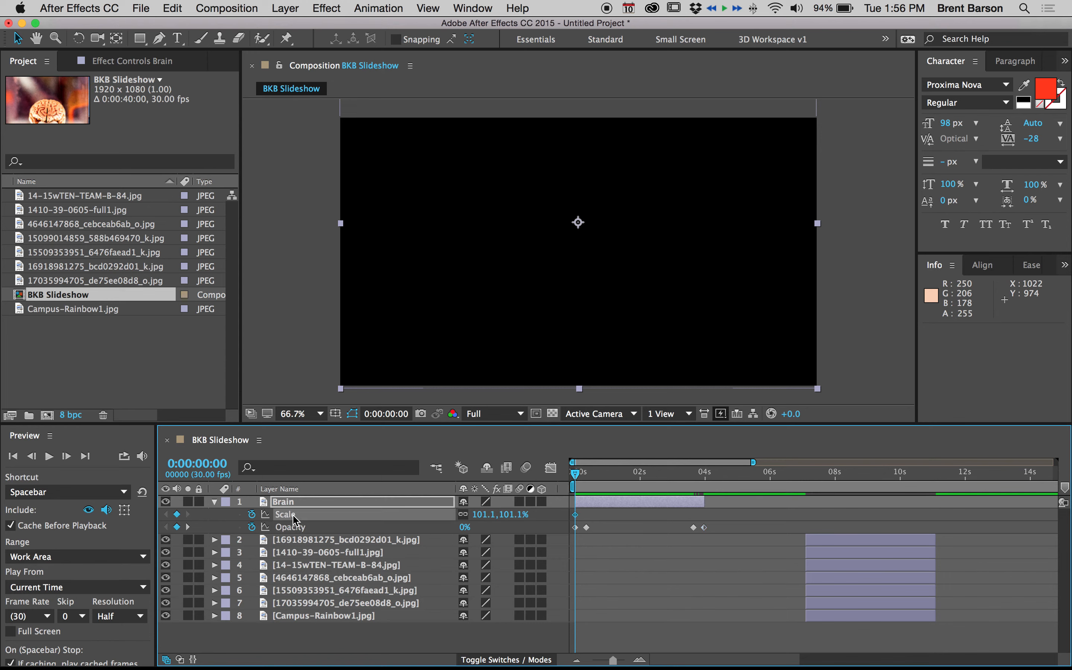
key("o")
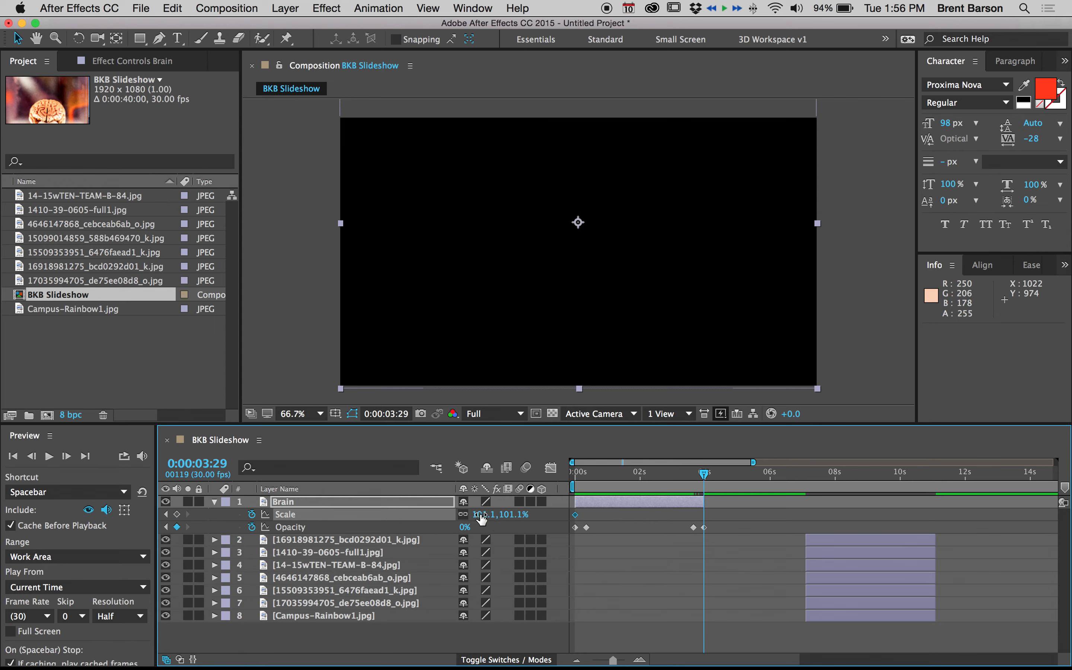
left_click(480, 514)
type("110")
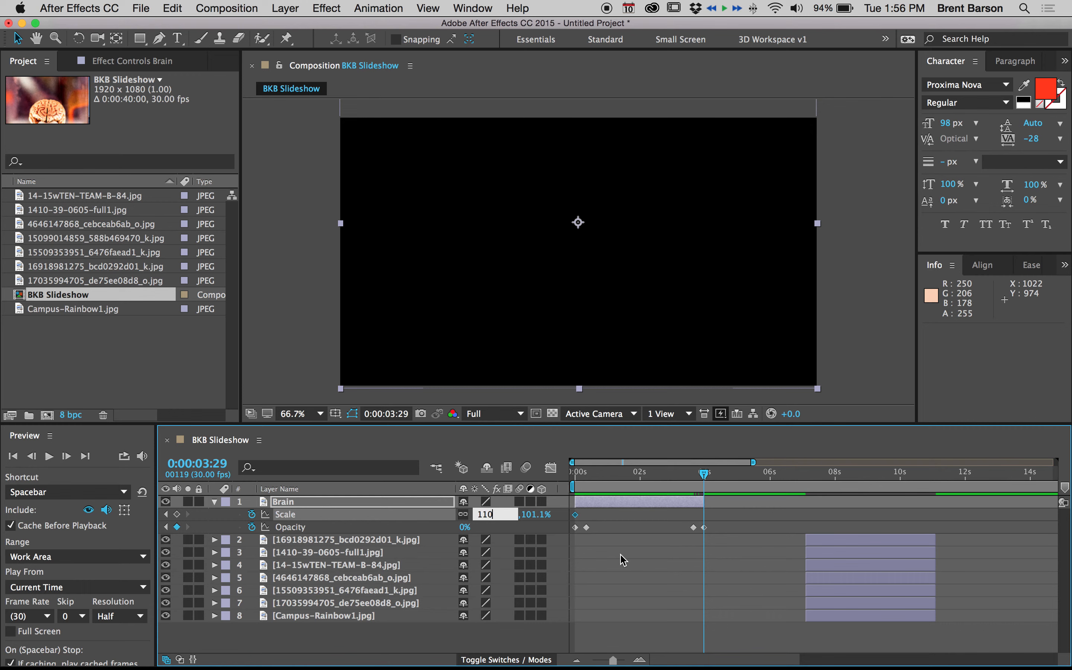
key("Return")
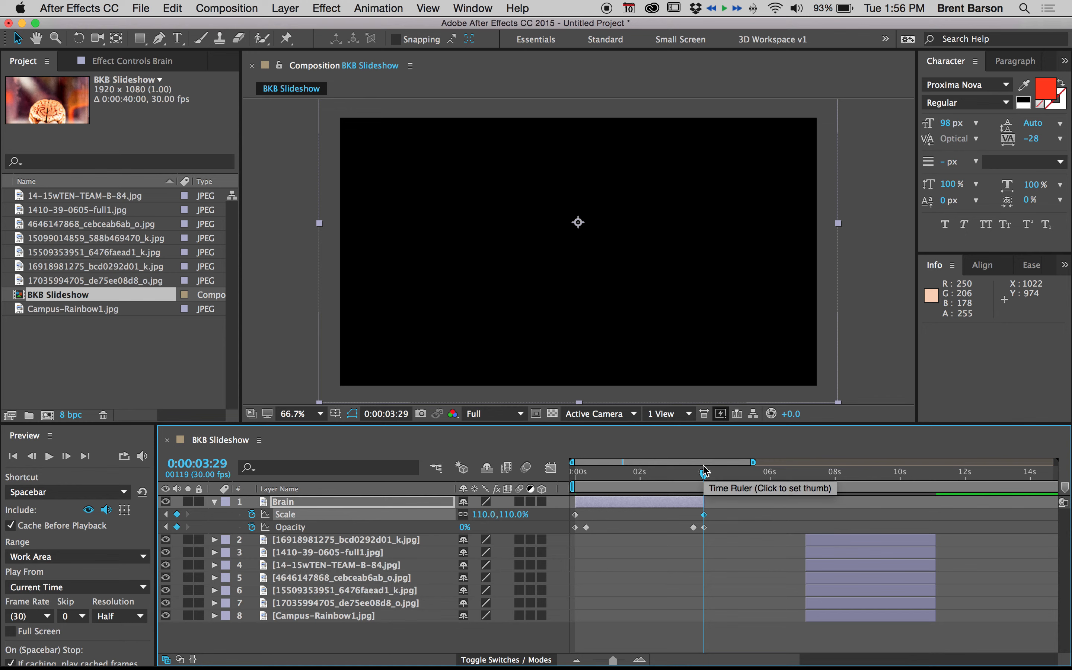
End the work area at 0:00:03:29 and preview the Brain layer's animation.
key("n")
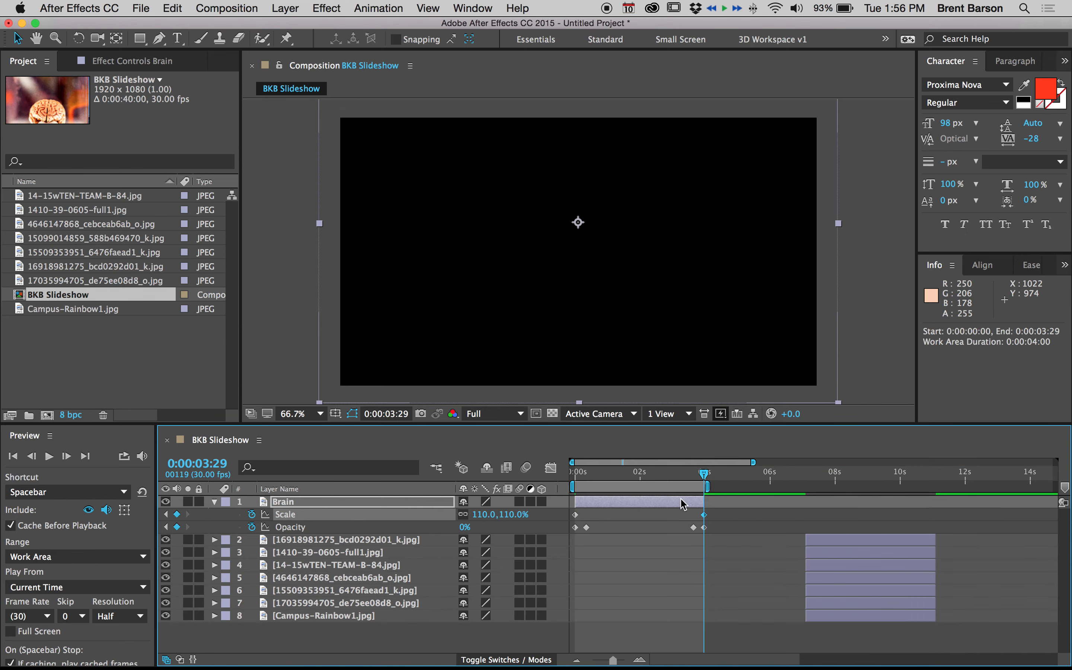
key("space")
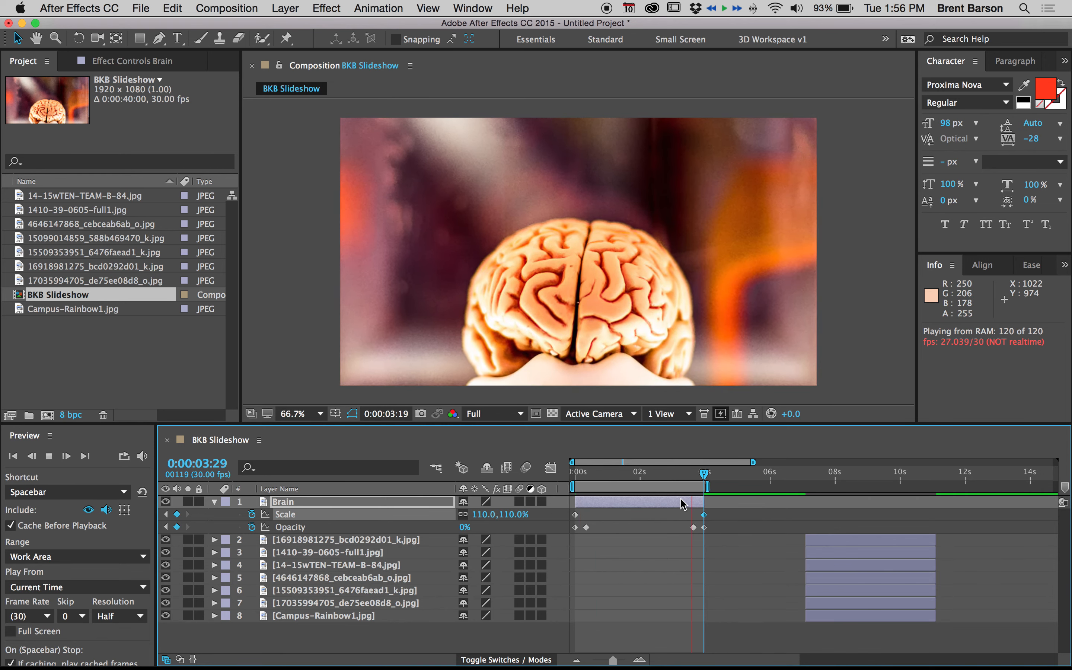
left_click(659, 474)
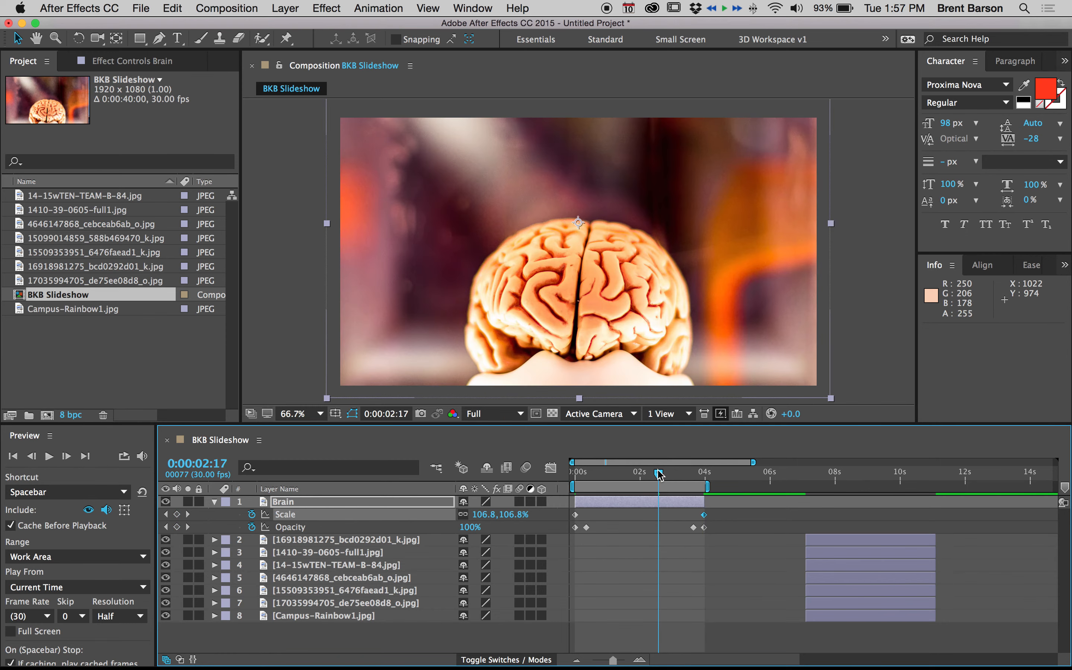
Cycle the selection up and down through the layer stack and finish with only layer 2 selected.
left_click(338, 541)
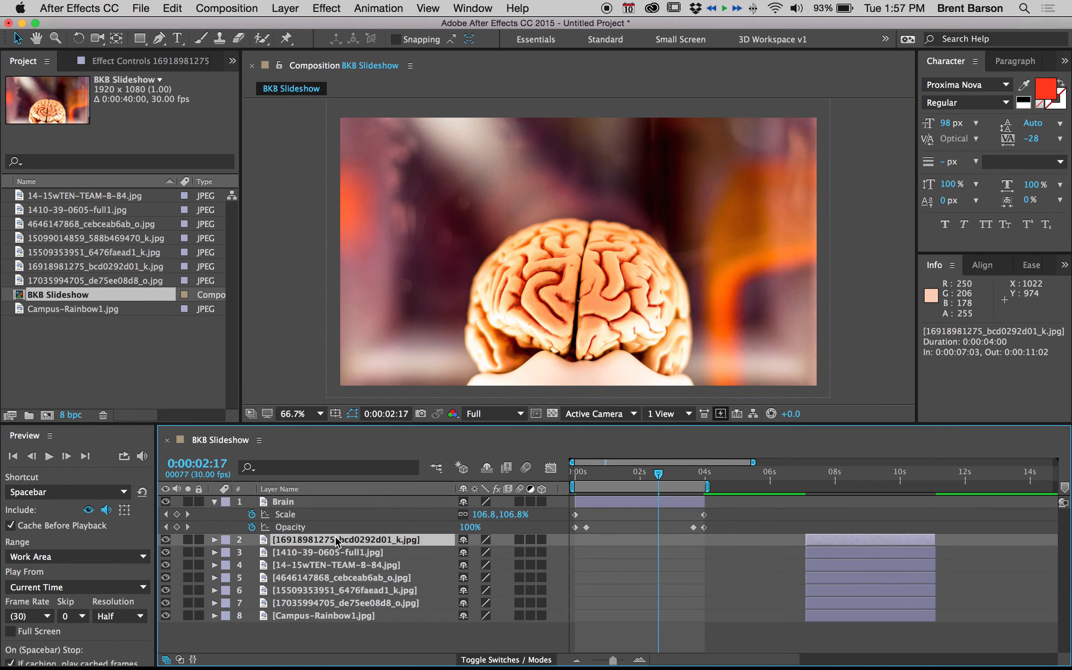
key("super+Up")
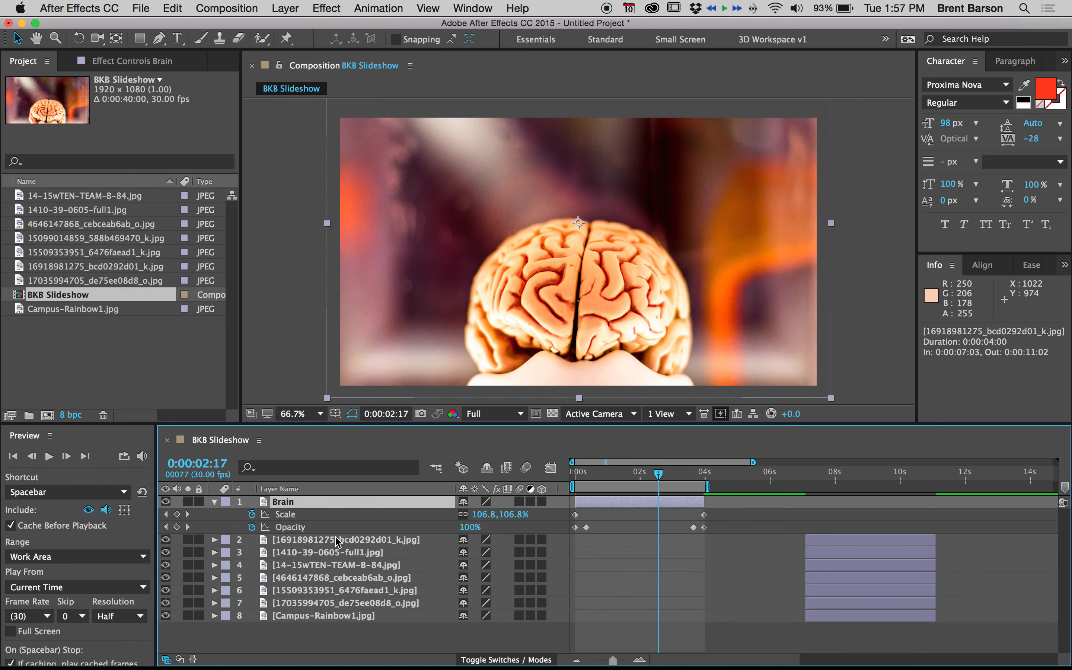
key("super+Down")
key("super+Down")
key("super+Down")
key("super+Down")
key("super+Down")
key("super+Down")
key("super+Up")
key("super+Up")
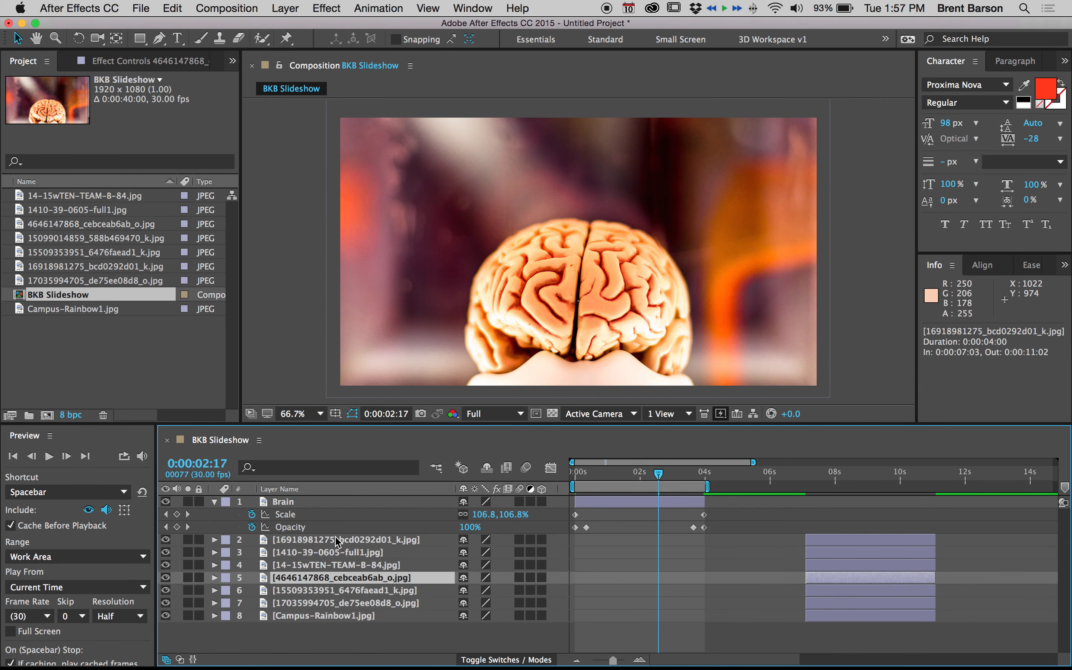
left_click(337, 540)
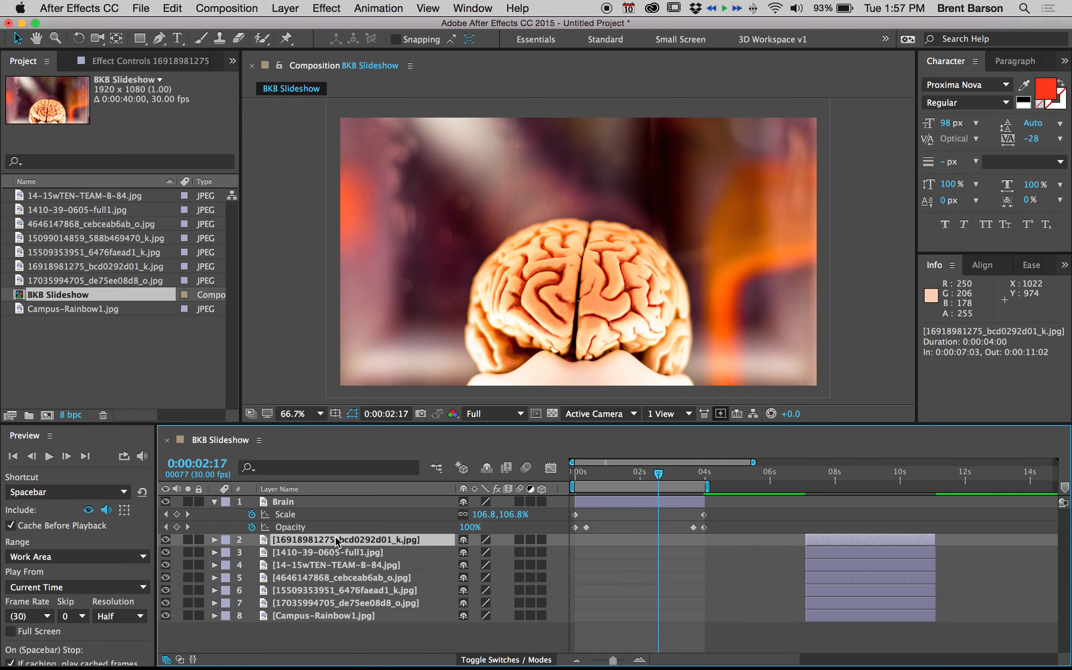
Step the selection through the layer stack from the Brain layer down to layer 8 and back up to layer 2.
key("super+Up")
key("super+Down")
key("super+Down")
key("super+Down")
key("super+Down")
key("super+Down")
key("super+Down")
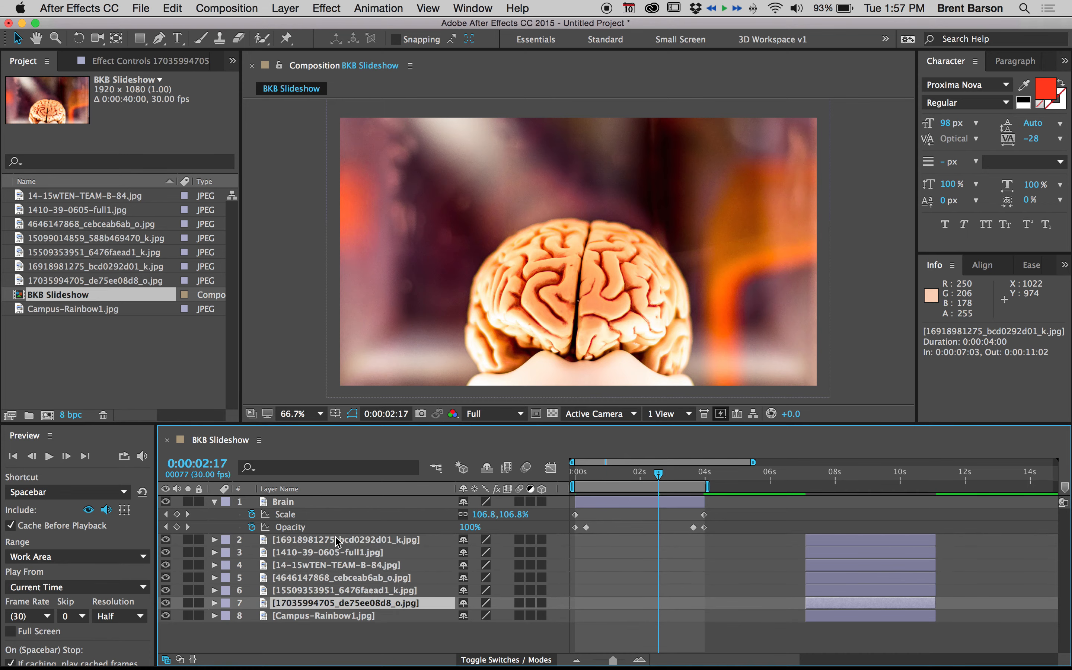
key("super+Down")
key("super+Up")
key("super+Up")
key("super+Up")
key("super+Up")
key("super+Up")
key("super+Up")
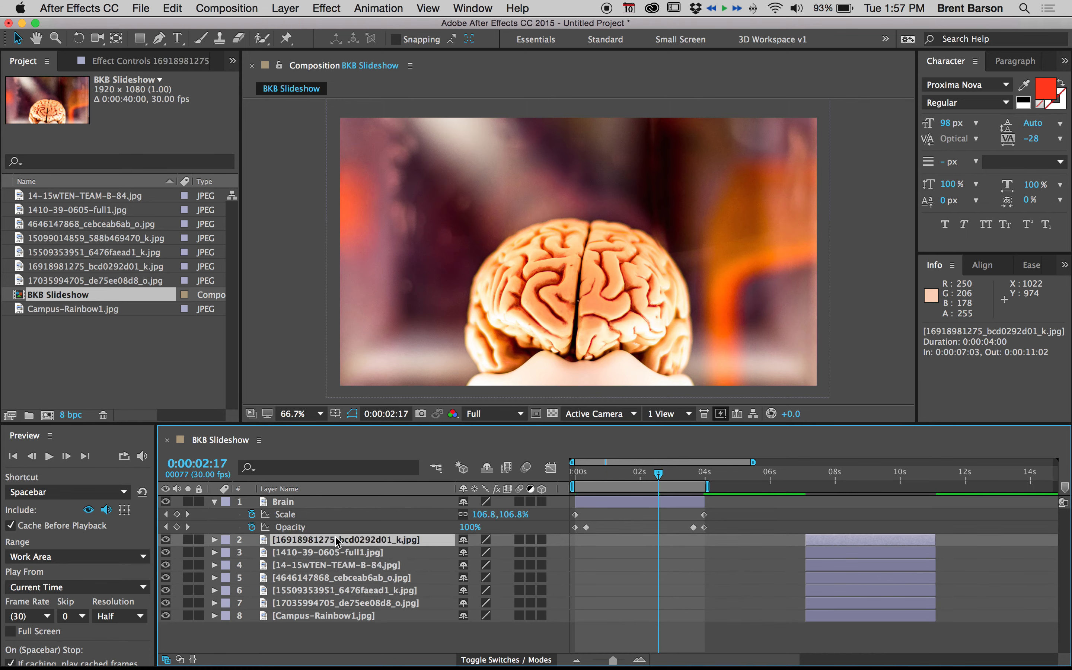
key("super+Up")
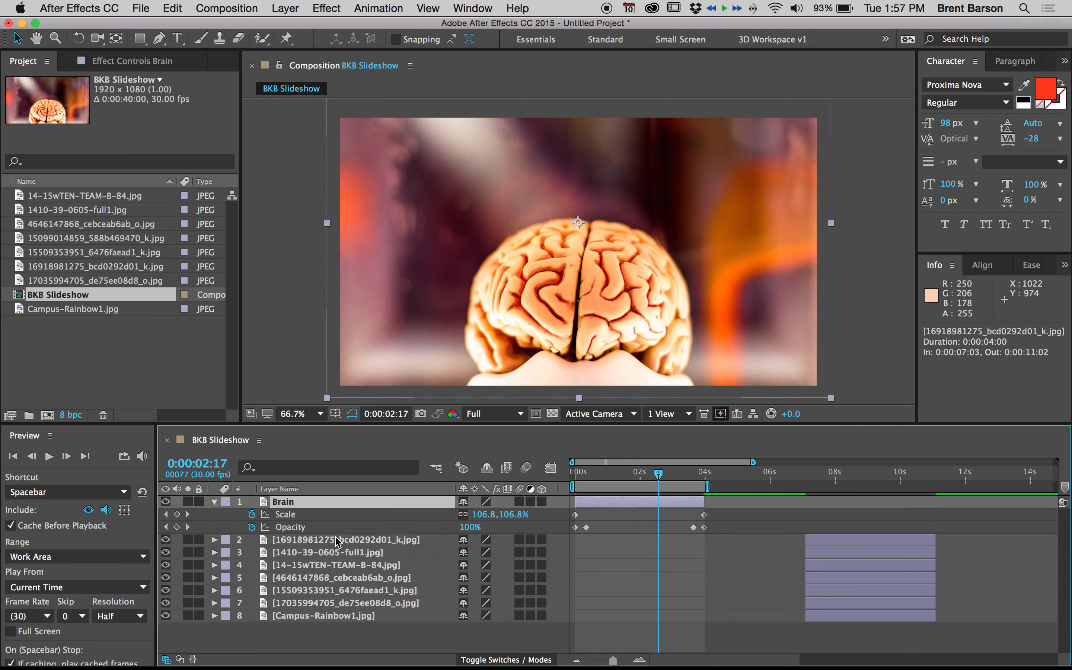
key("o")
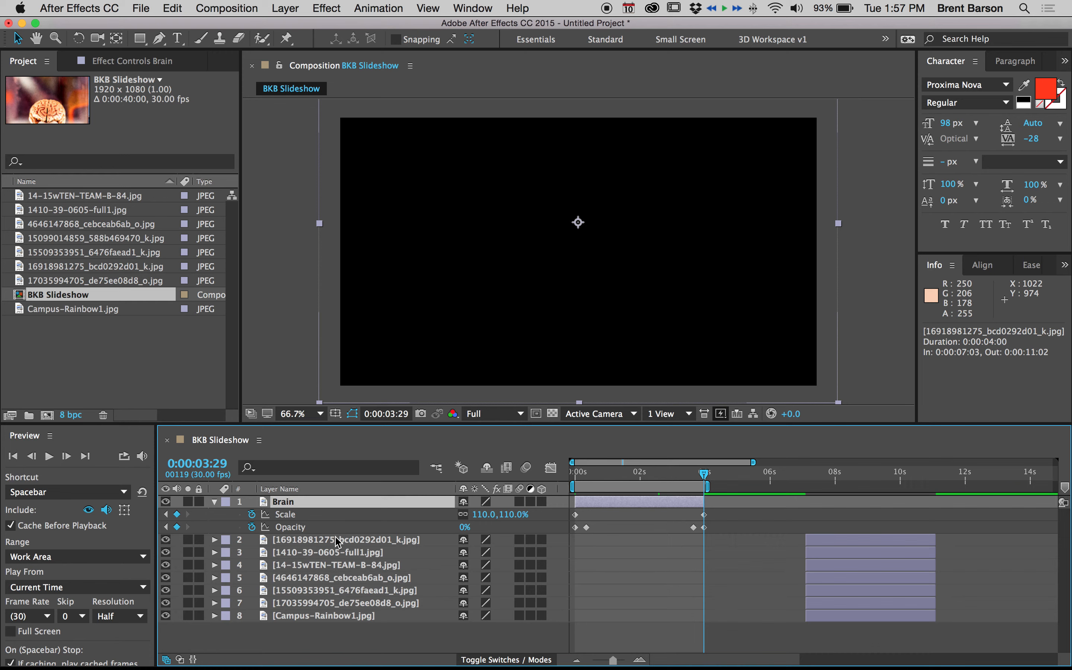
key("super+Down")
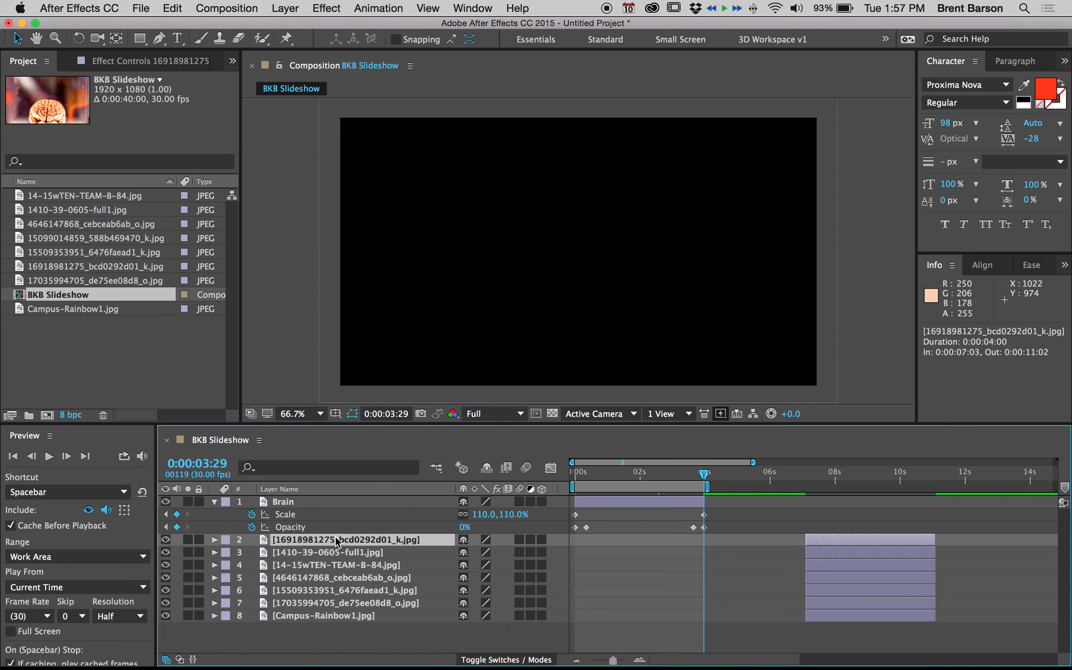
key("bracketleft")
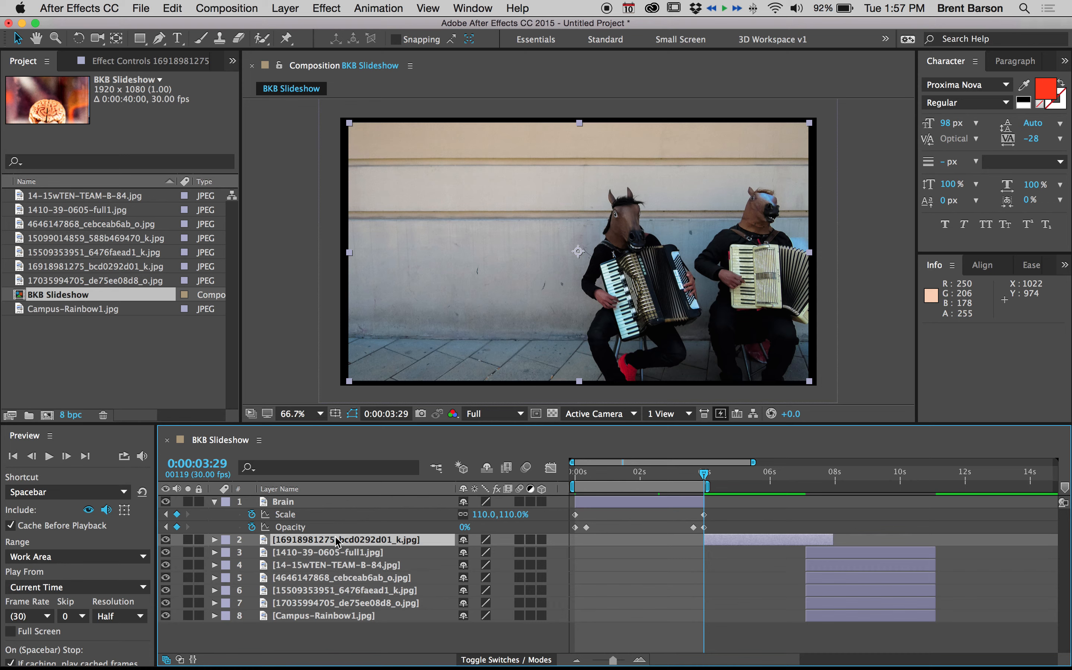
Hide layers 2 to 4 one at a time to compare the images beneath, and make them all visible again.
left_click(165, 539)
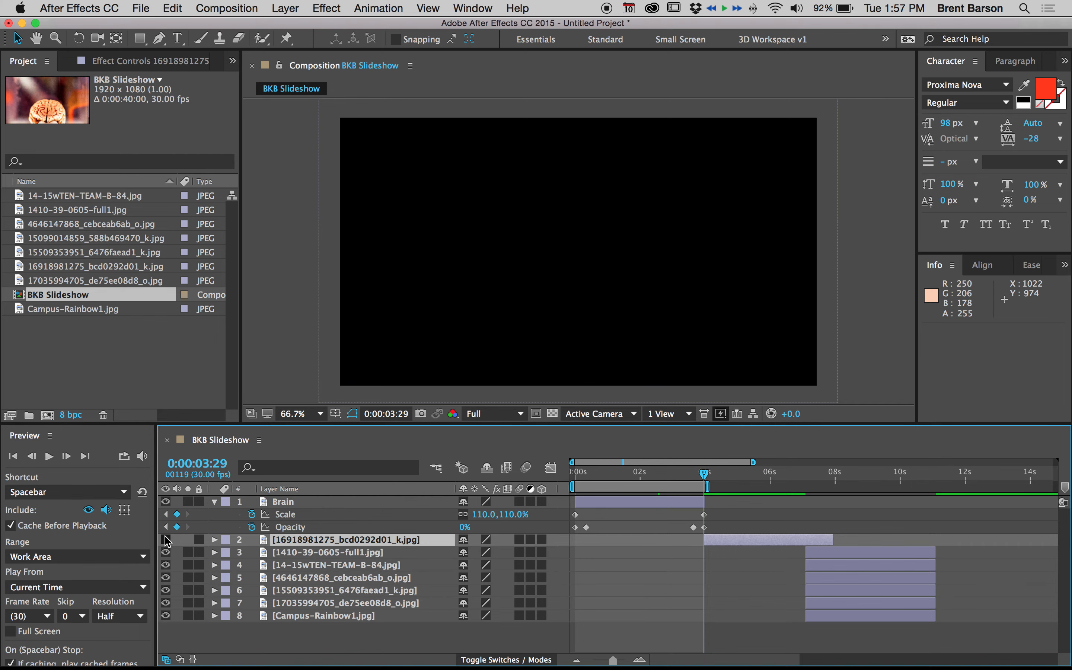
key("space")
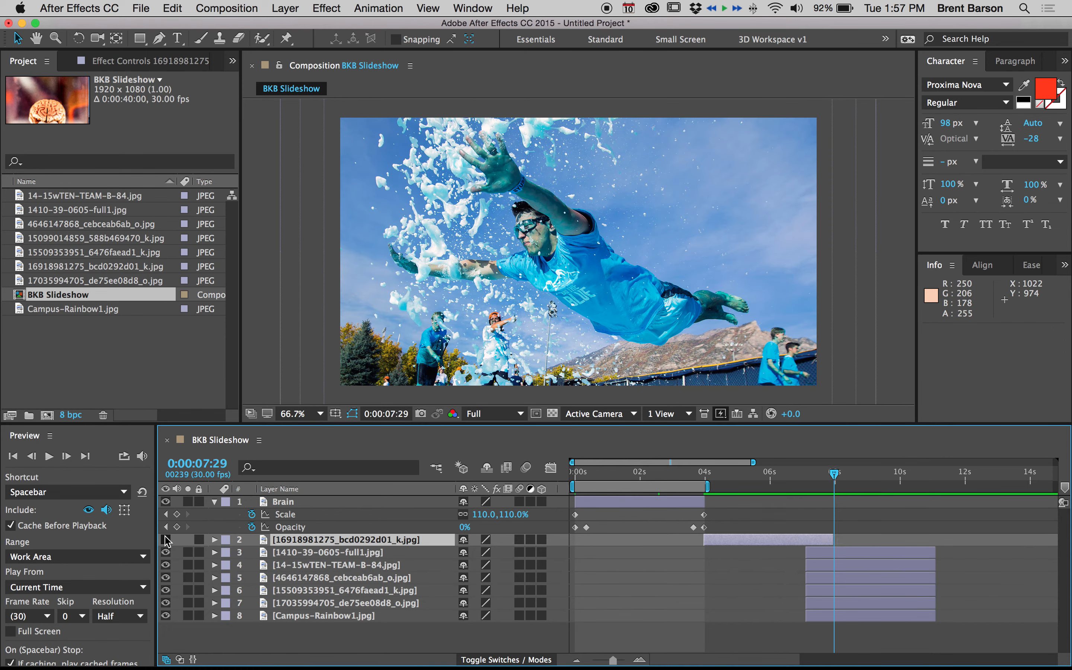
left_click(166, 539)
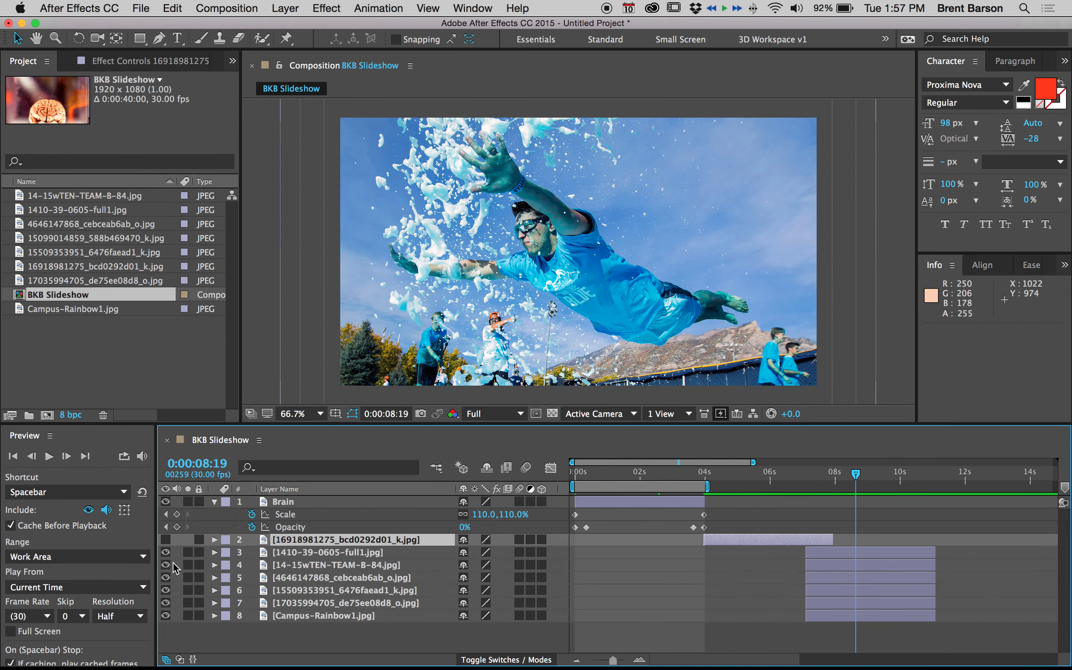
left_click(166, 552)
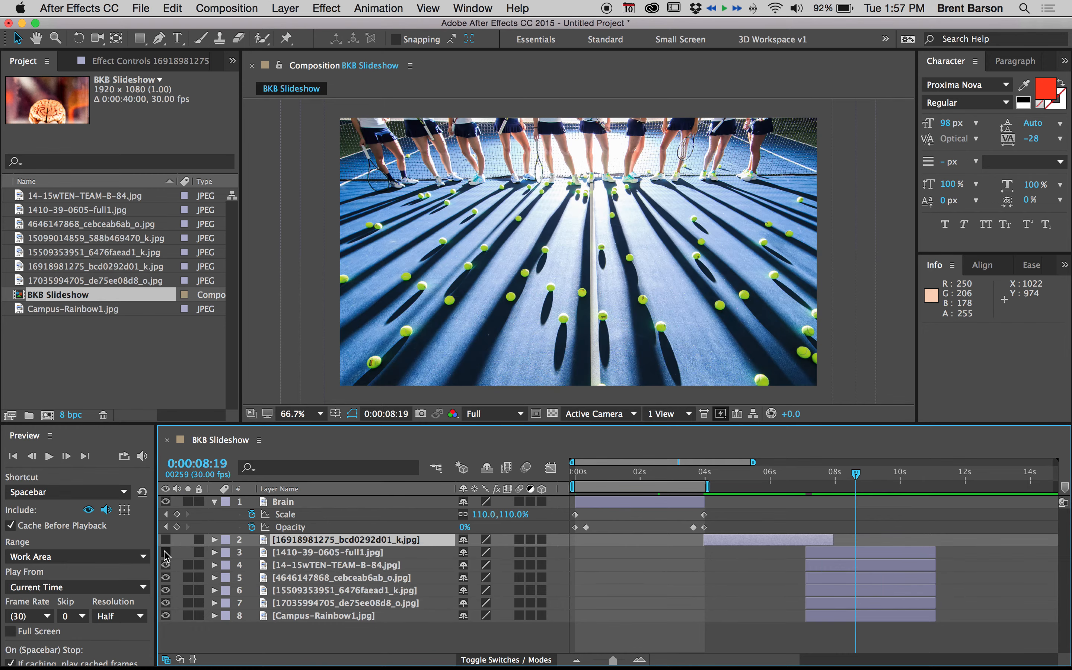
left_click(166, 565)
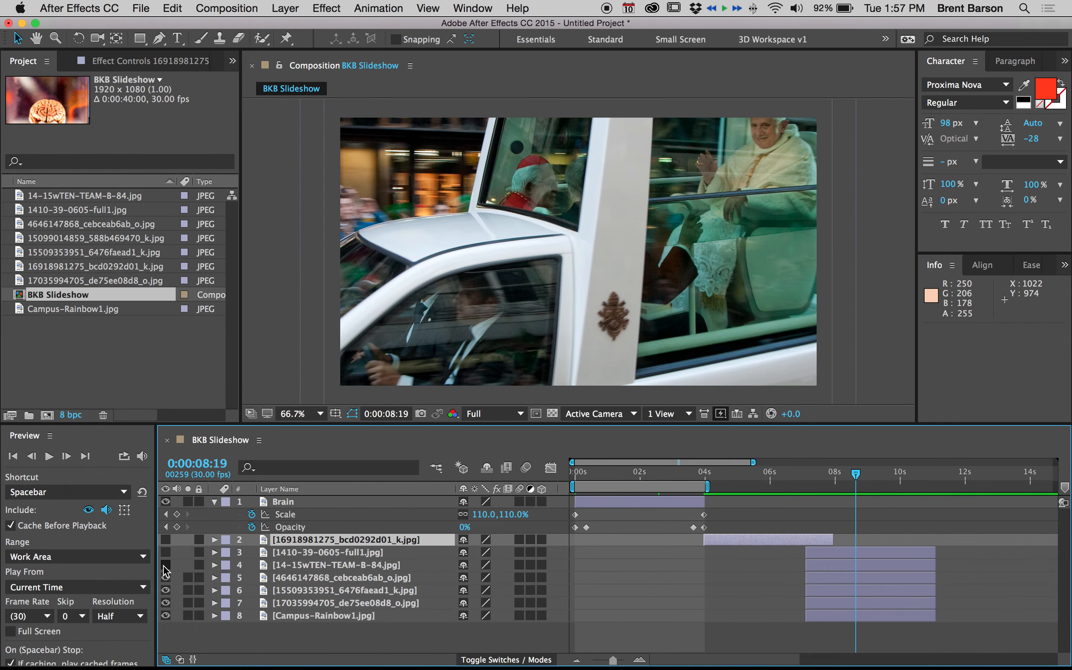
left_click(165, 565)
left_click(166, 540)
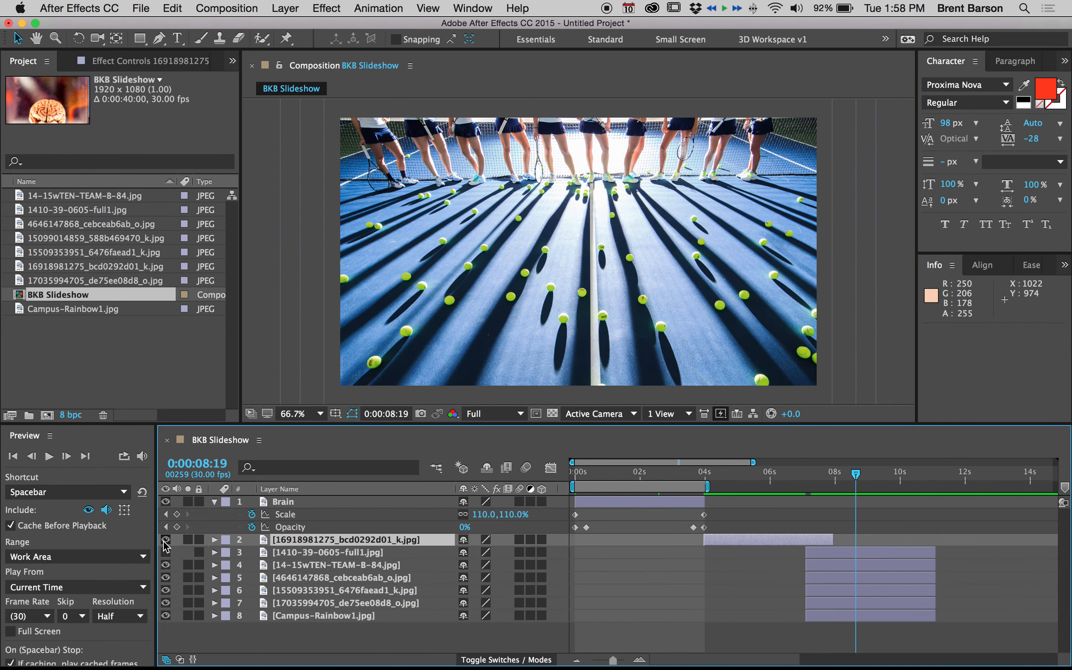
left_click(166, 552)
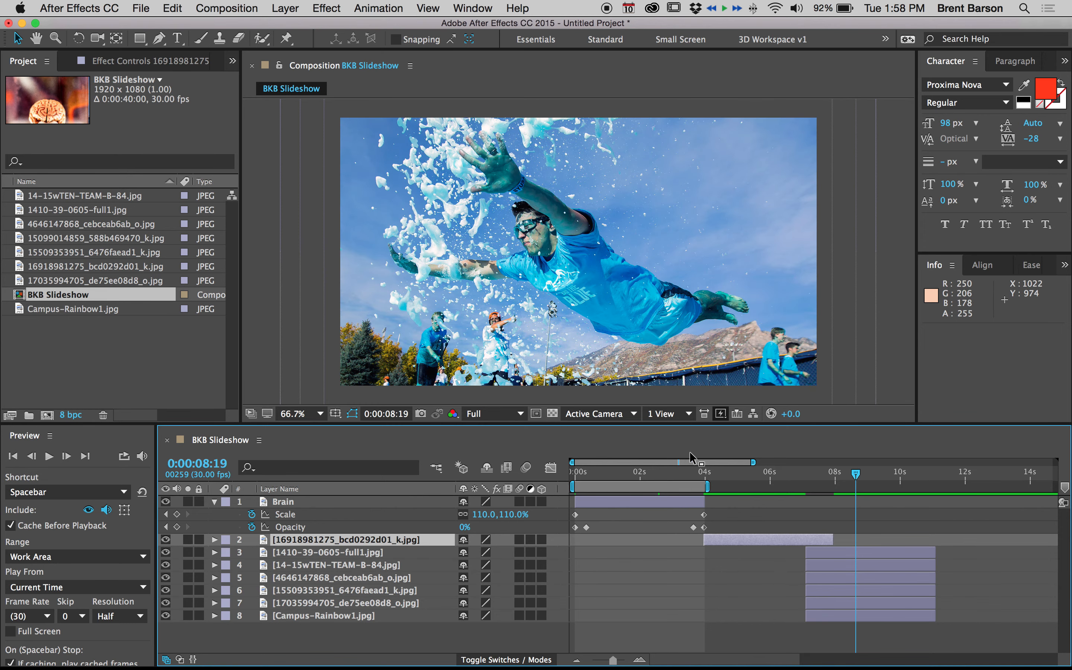
left_click(746, 474)
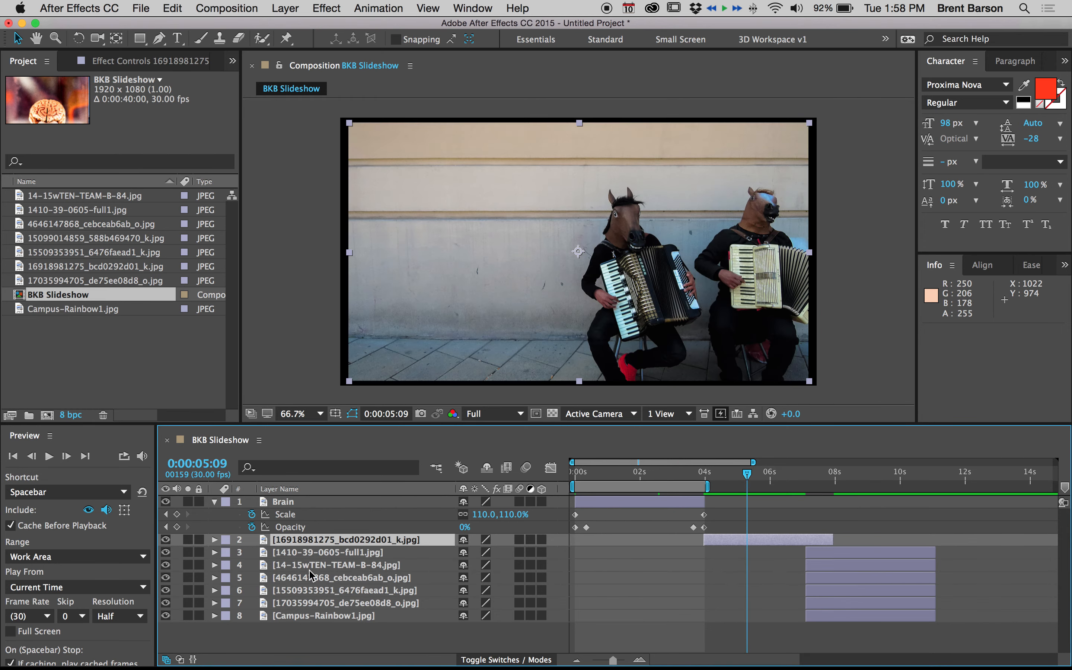
left_click_drag(272, 542, 285, 583)
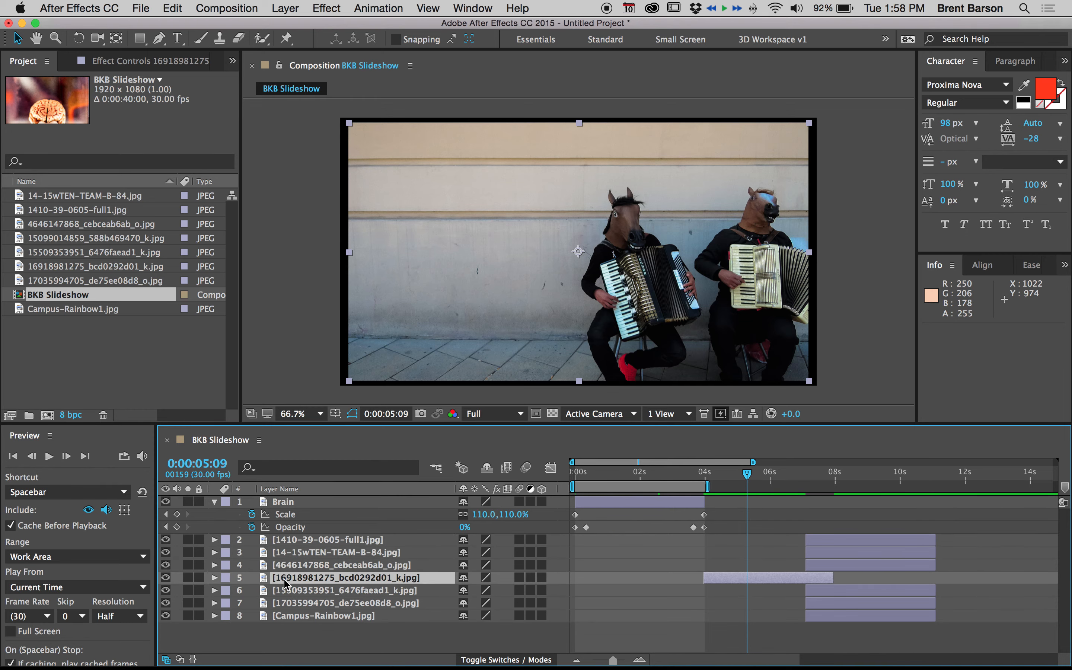
key("o")
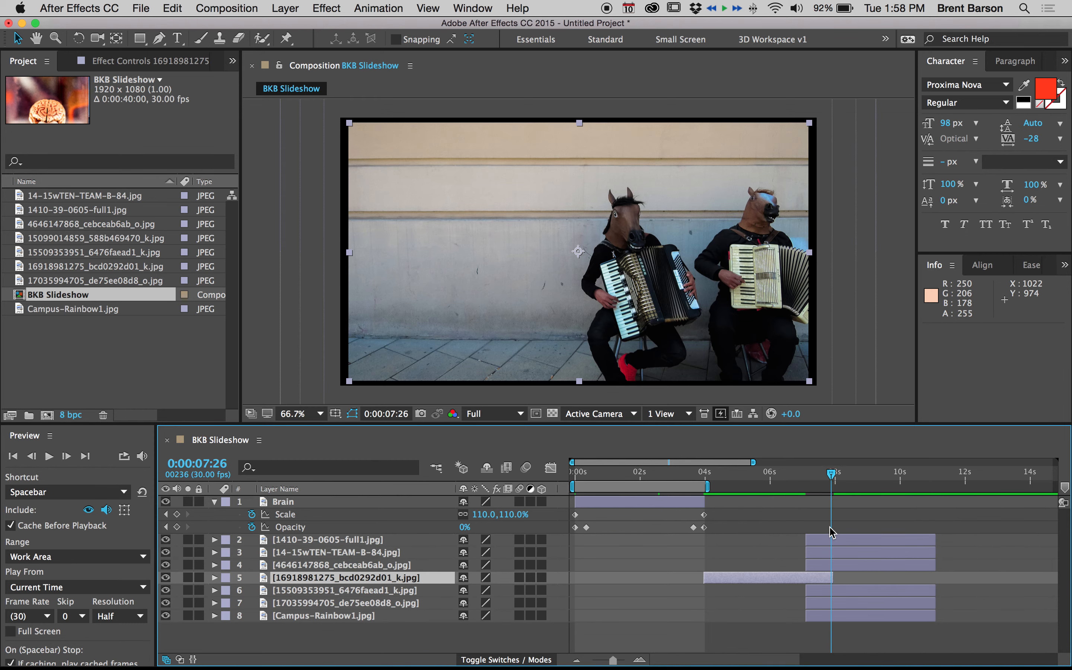
Shift layers 2 to 4 together earlier in the timeline so they start at 0:00:04:04.
left_click(832, 539)
left_click(840, 567, "shift")
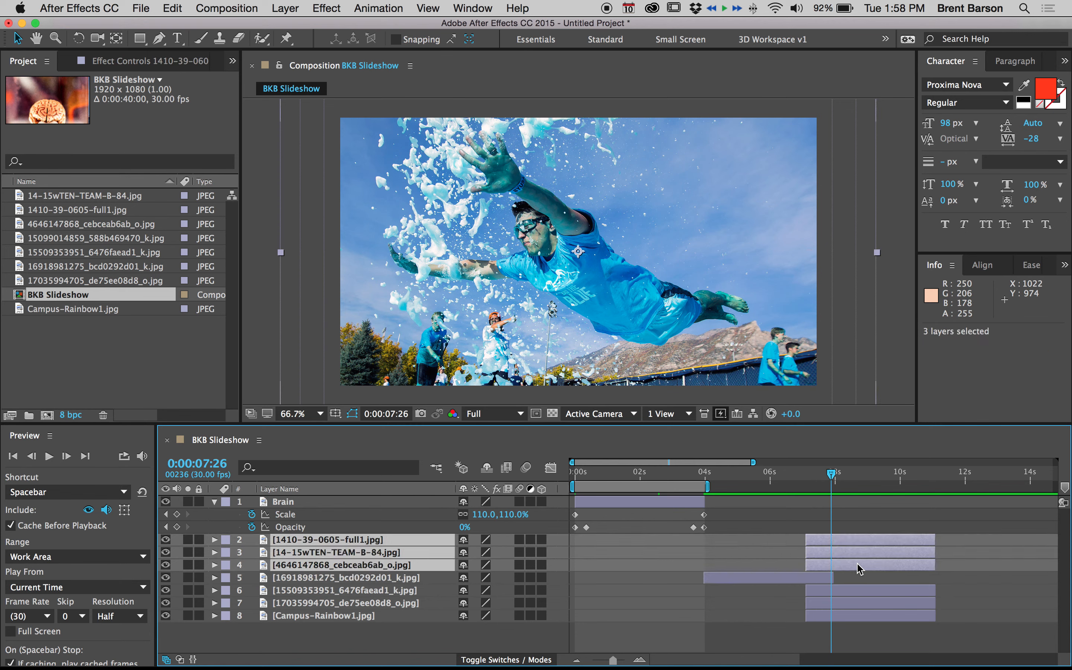
left_click_drag(858, 569, 761, 569)
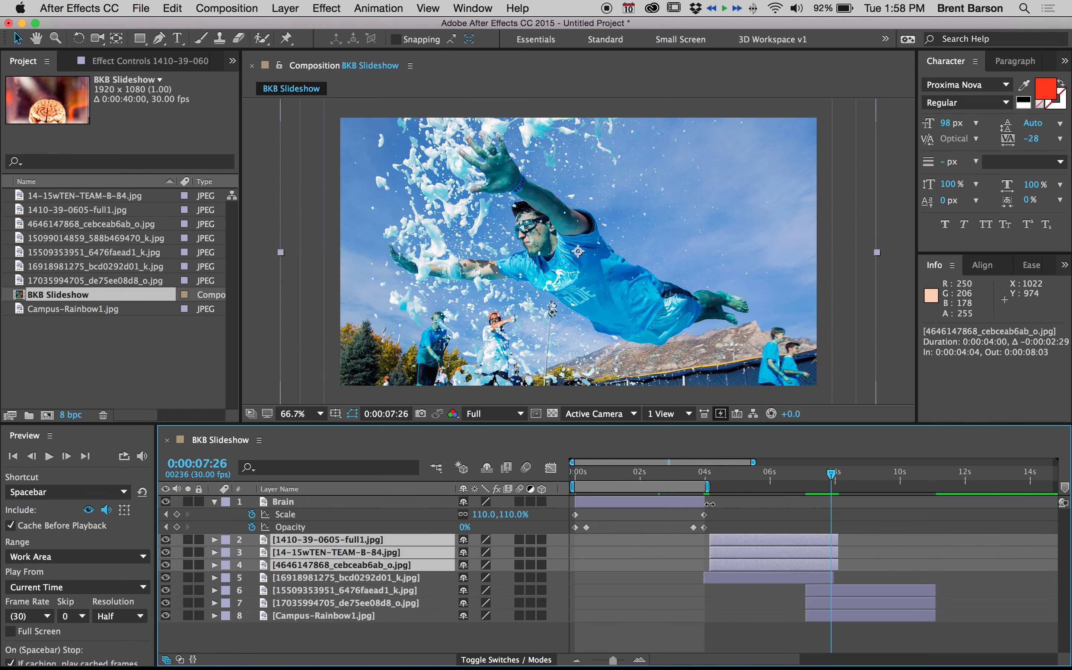
left_click(677, 505)
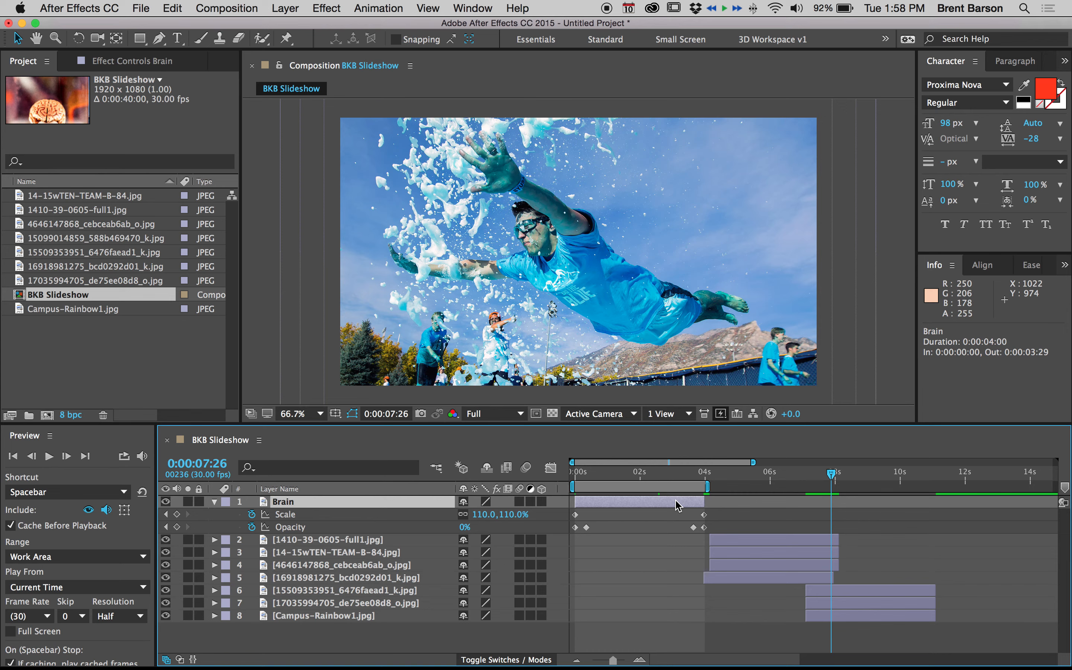
key("o")
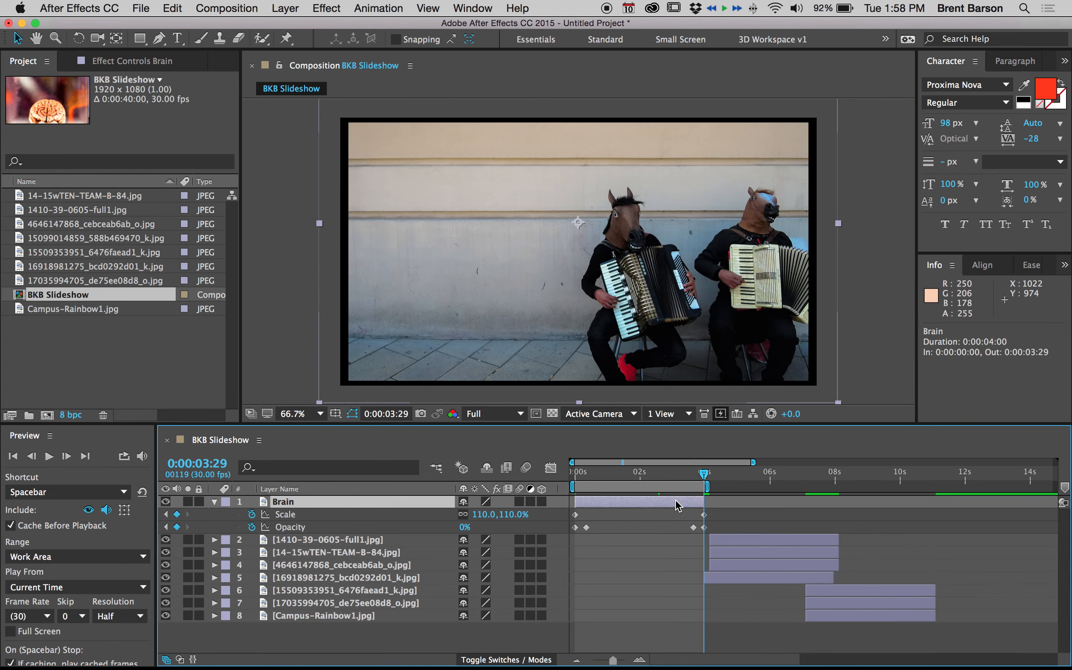
key("super+Down")
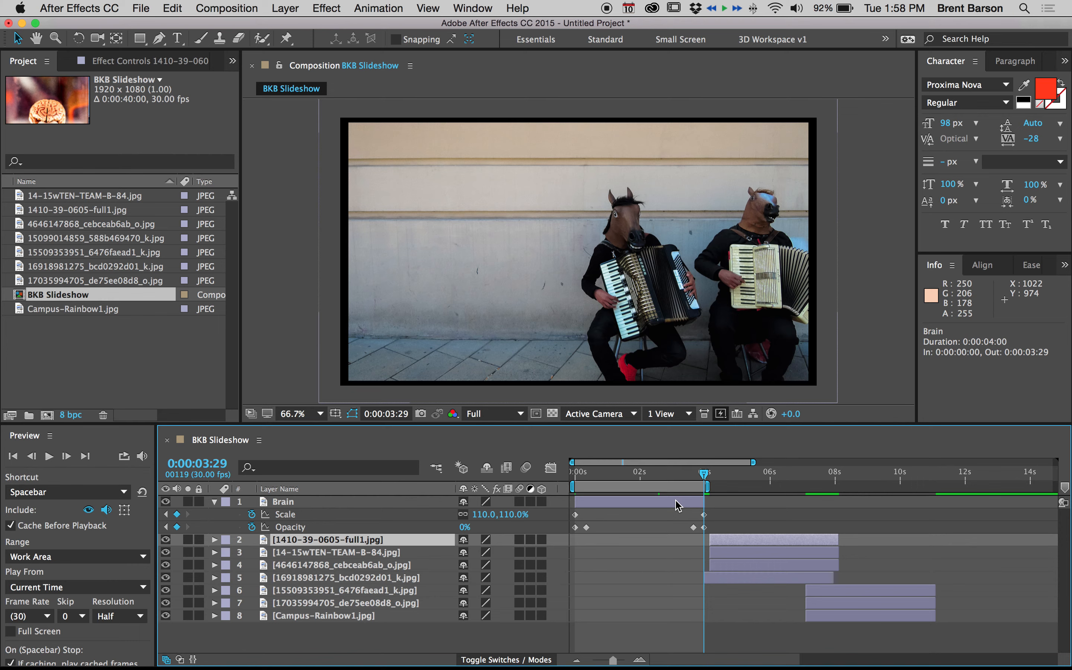
key("bracketleft")
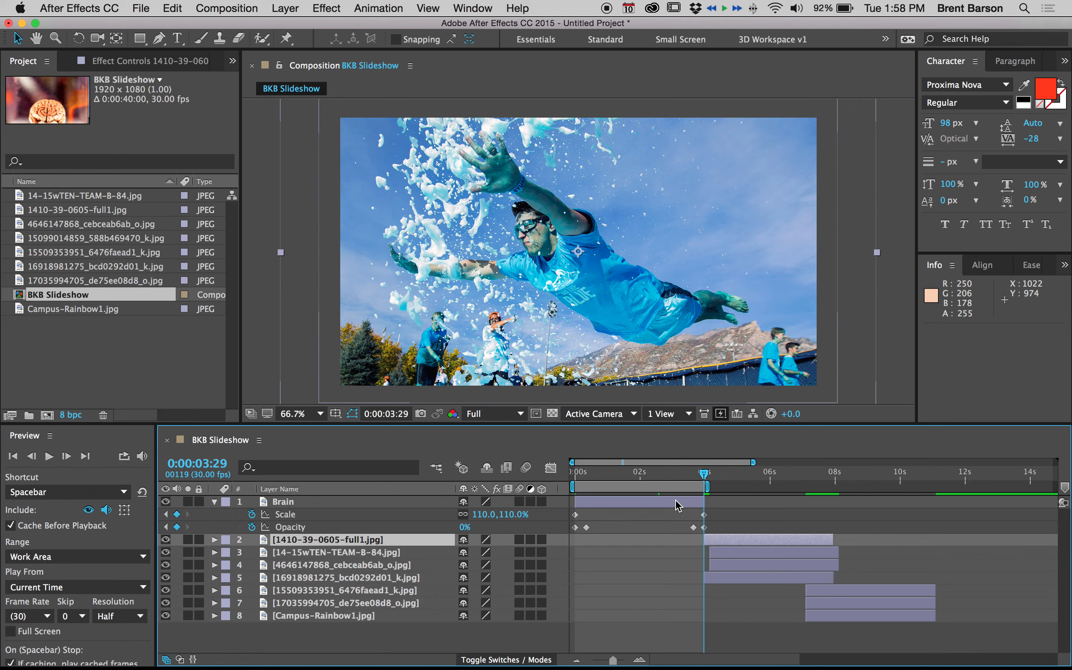
key("equal")
key("equal")
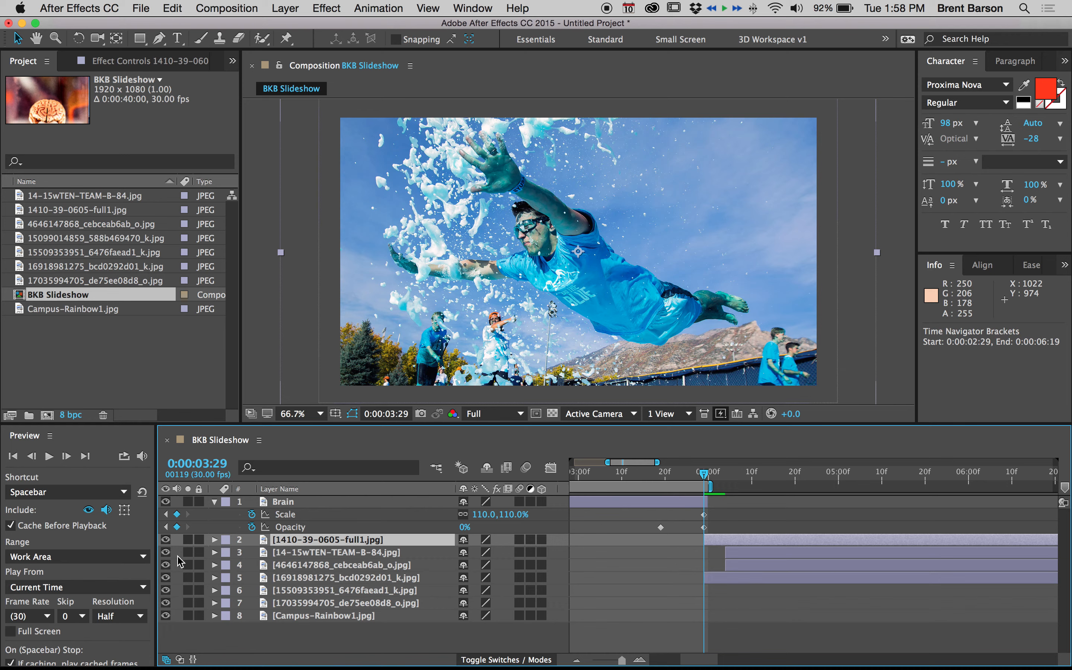
left_click(165, 527)
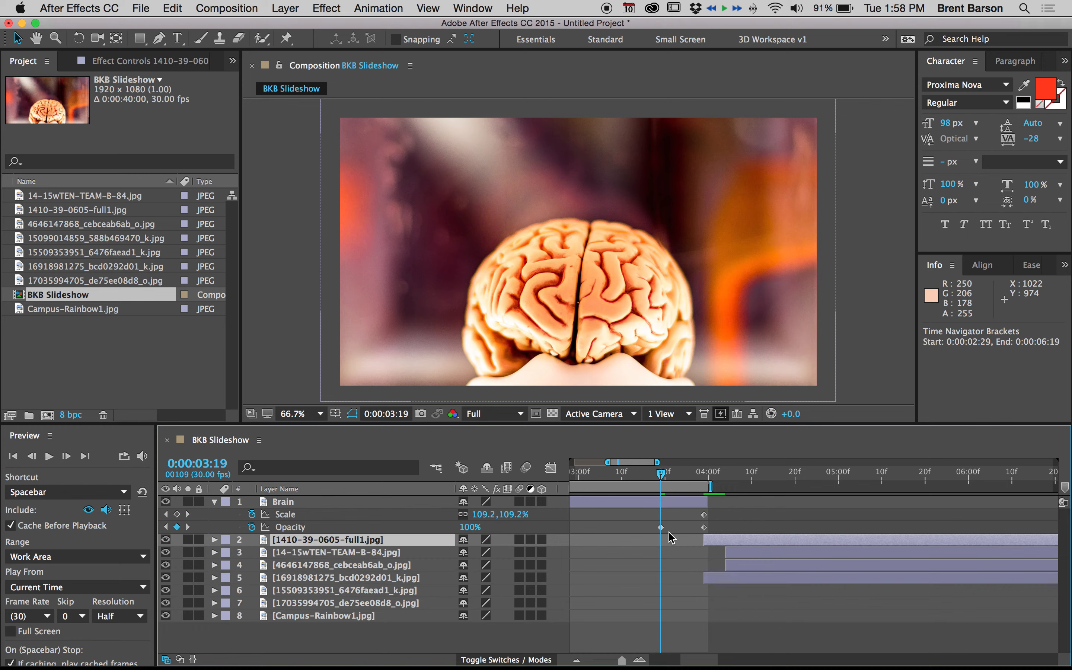
key("bracketleft")
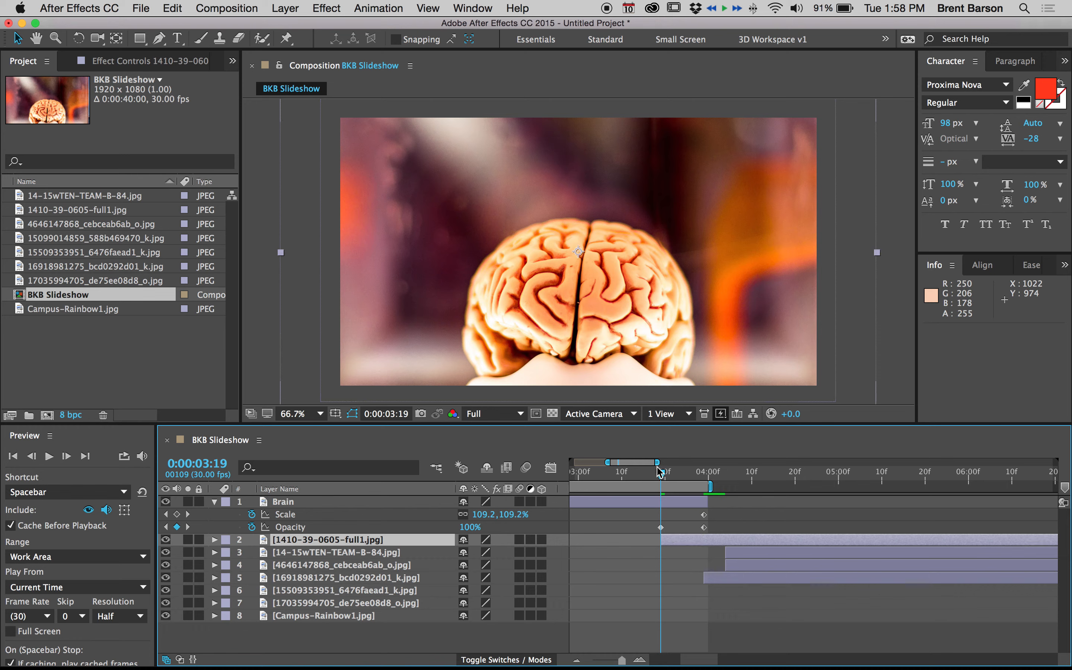
left_click_drag(660, 475, 708, 474)
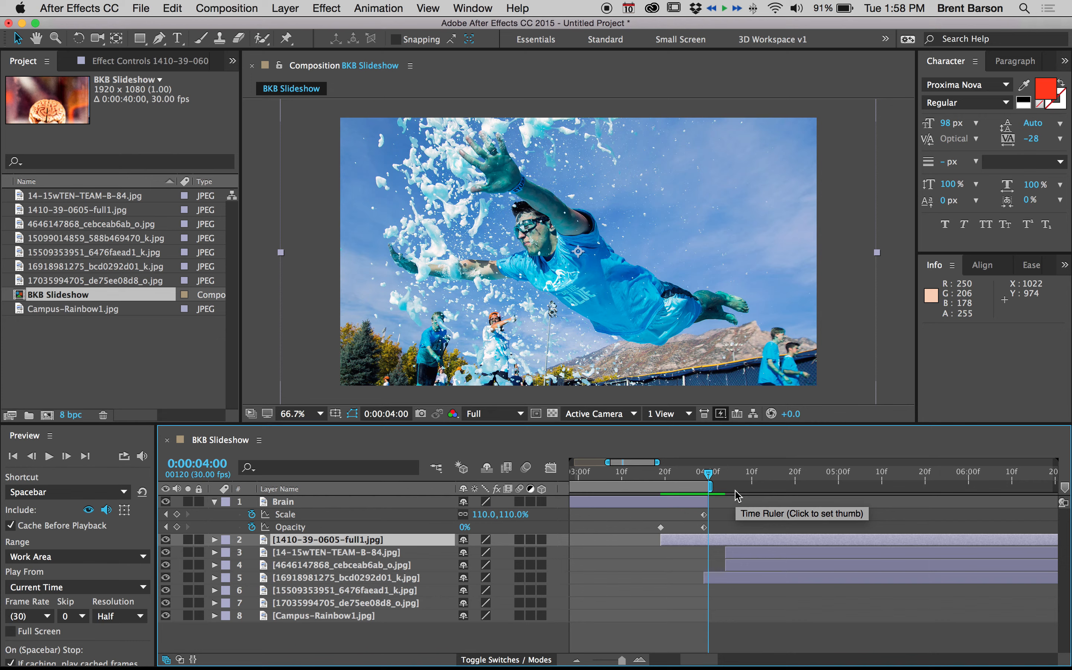
Shift layers 3 to 8 later in the timeline so they start at about 0:00:08:15, past the end of layer 2.
left_click(742, 554)
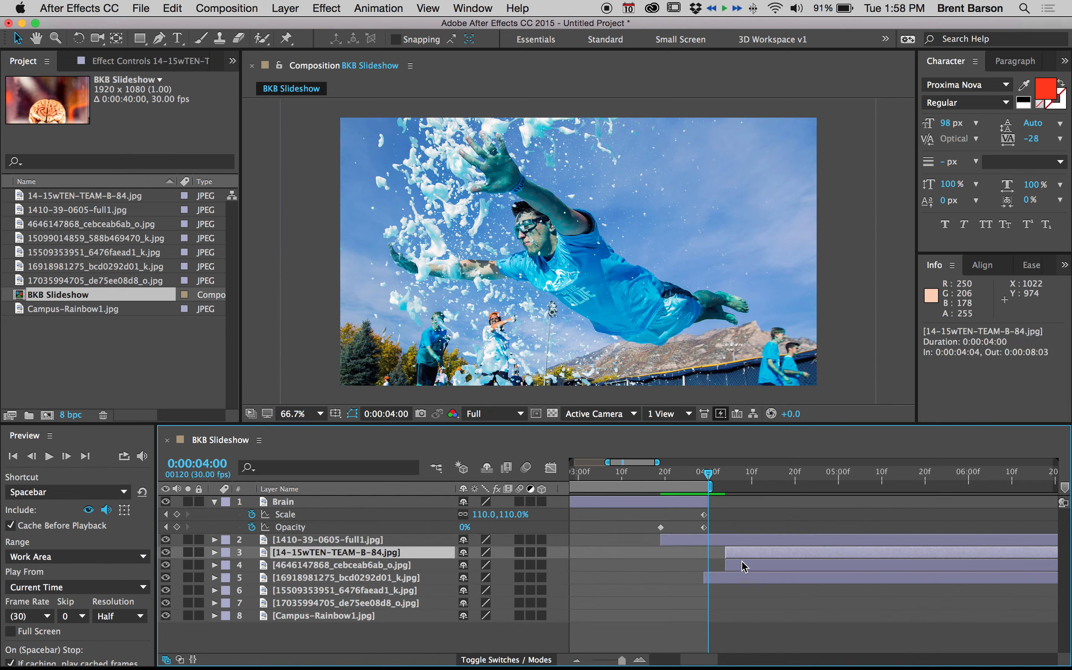
left_click(749, 577, "shift")
left_click_drag(724, 579, 879, 582)
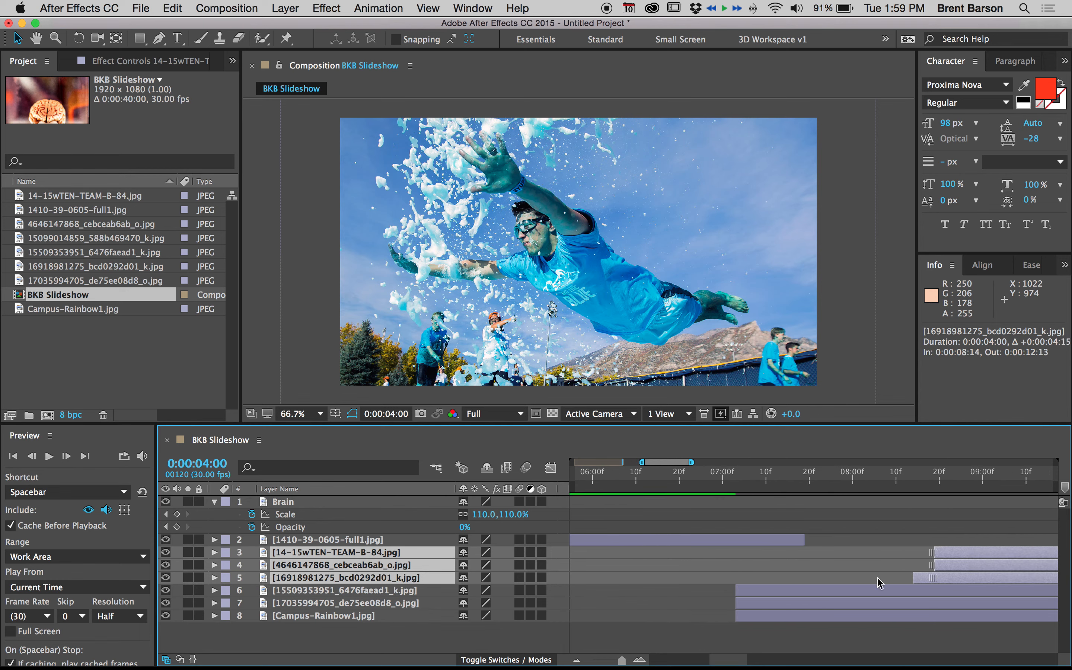
left_click(852, 592)
left_click(851, 616, "shift")
left_click_drag(828, 617, 1051, 616)
left_click(686, 541)
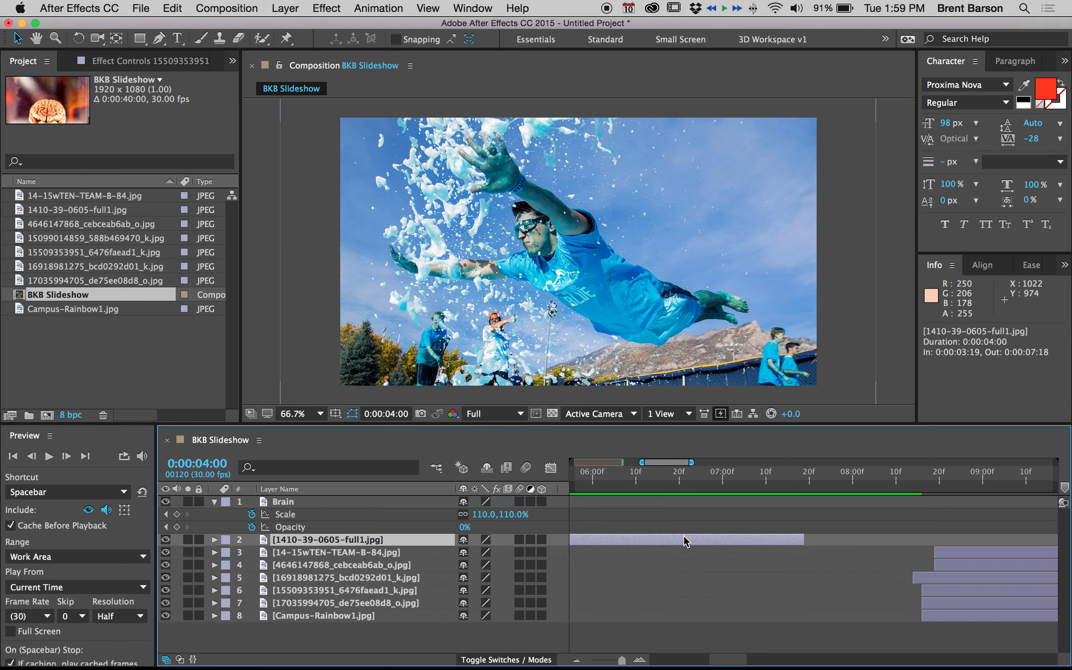
key("minus")
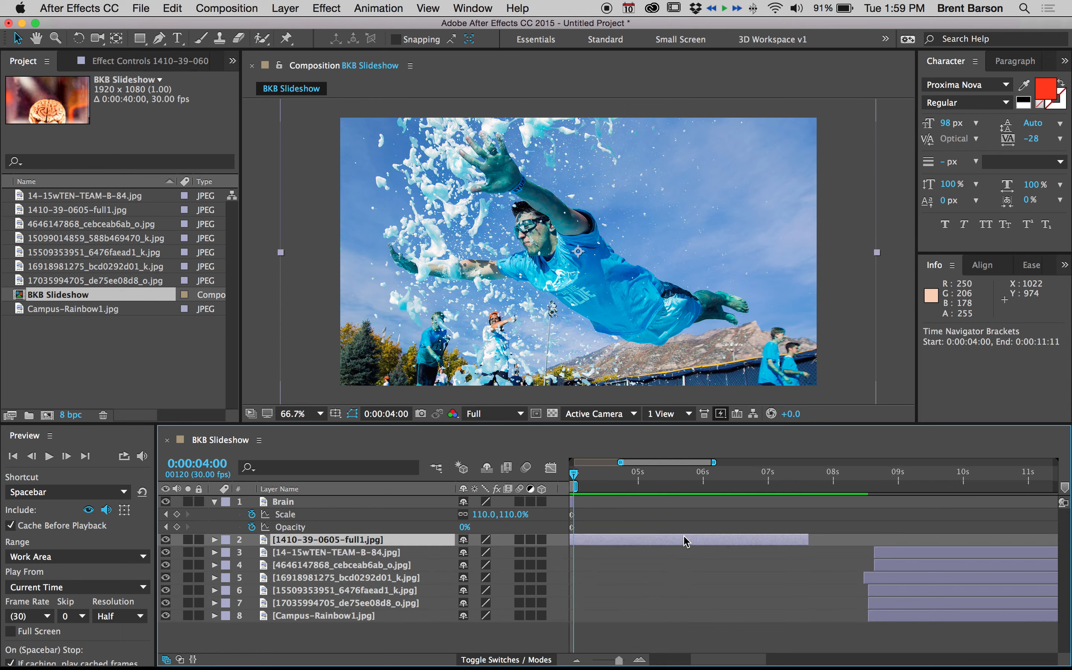
key("space")
left_click_drag(629, 581, 737, 572)
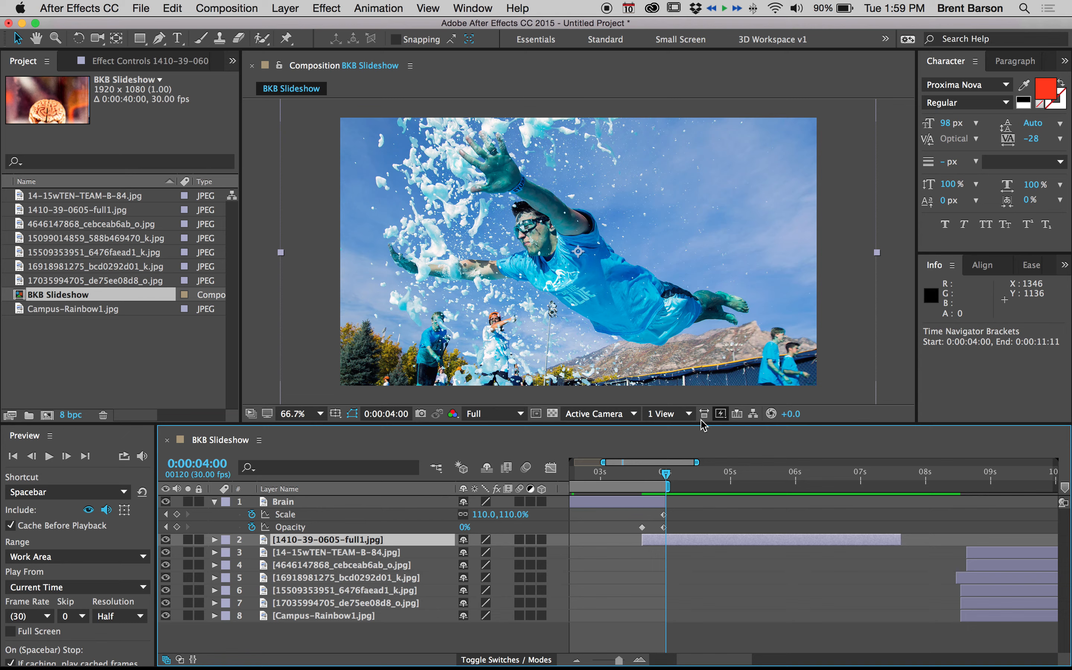
key("j")
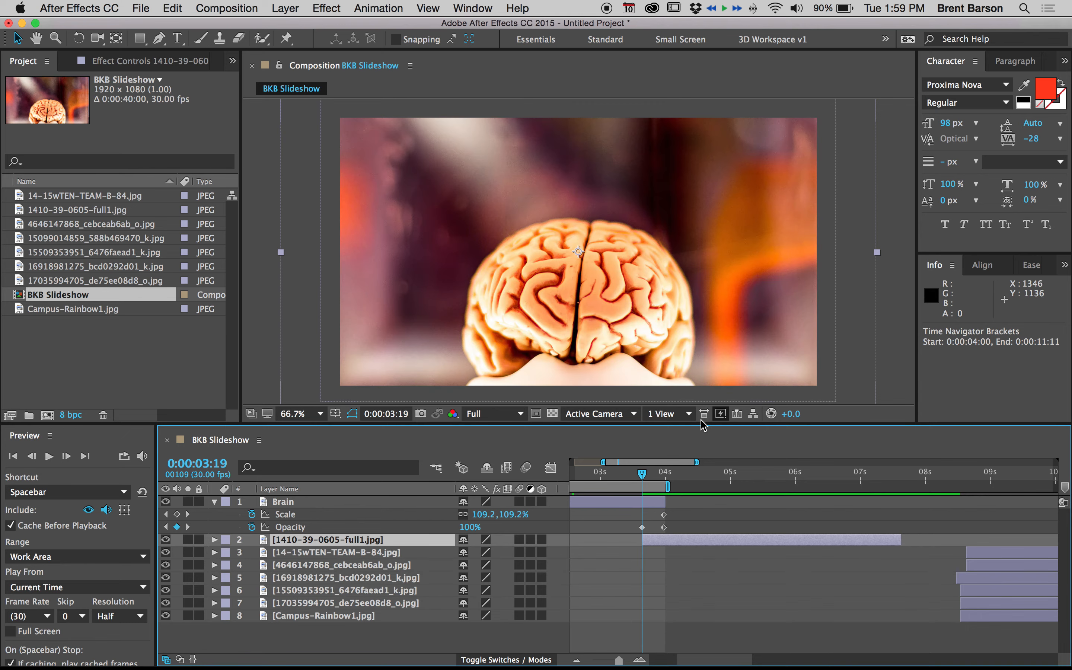
key("p")
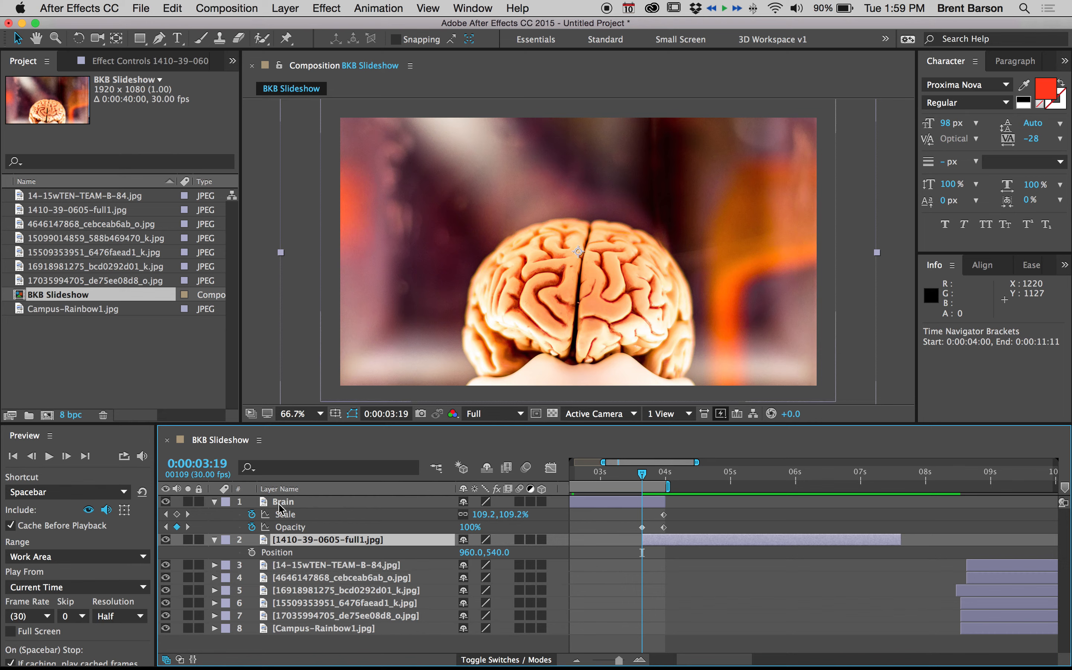
left_click(188, 539)
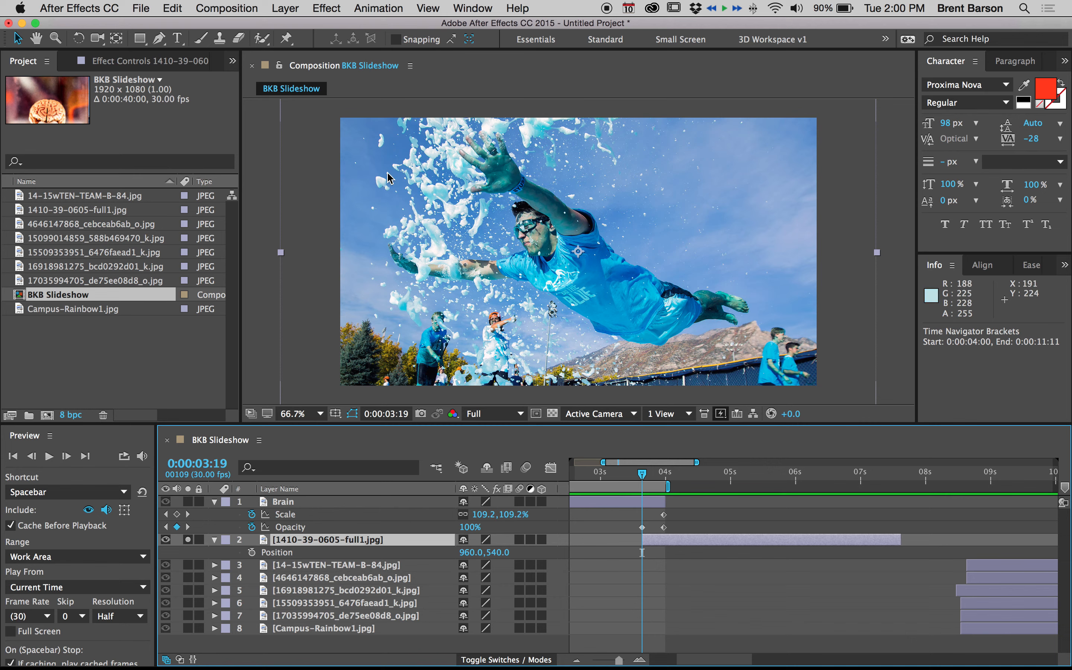
left_click_drag(402, 181, 445, 209)
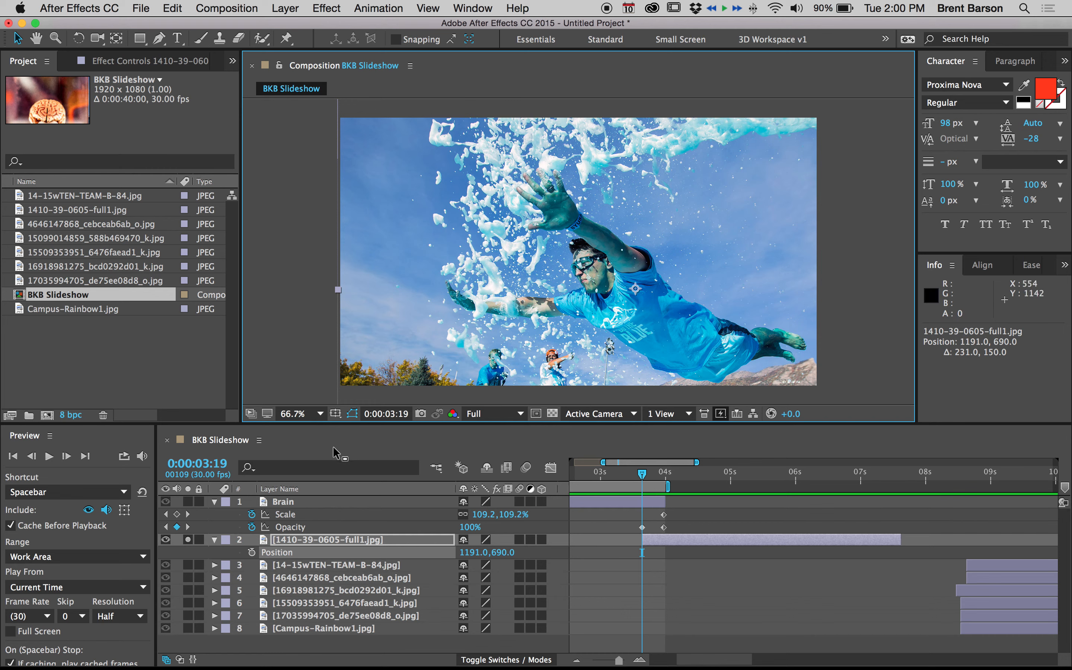
key("alt+shift+p")
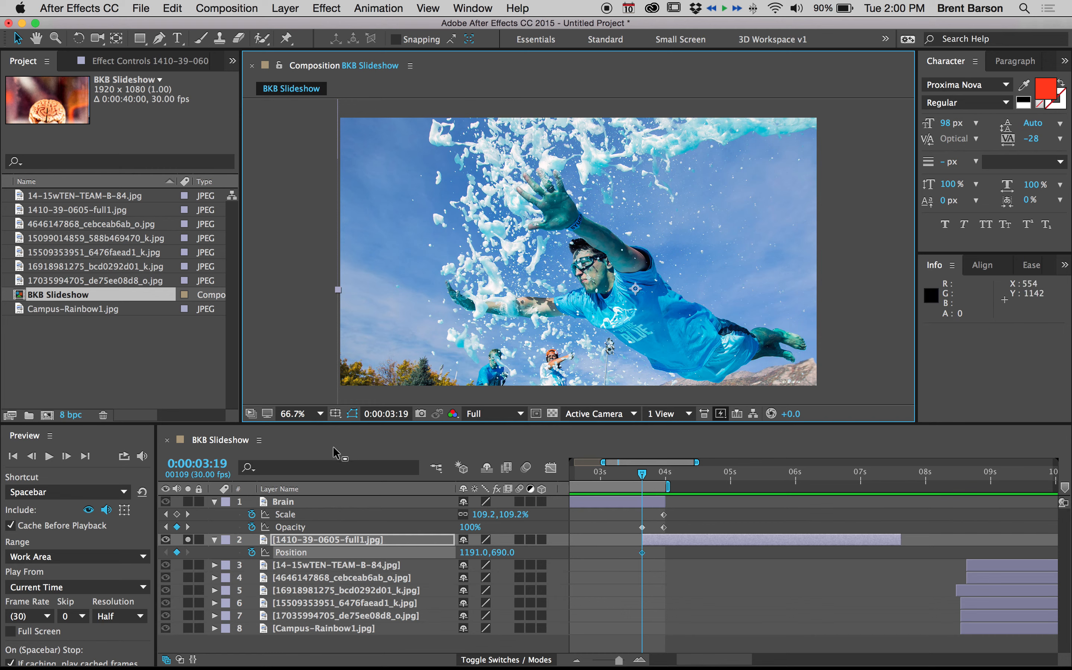
key("o")
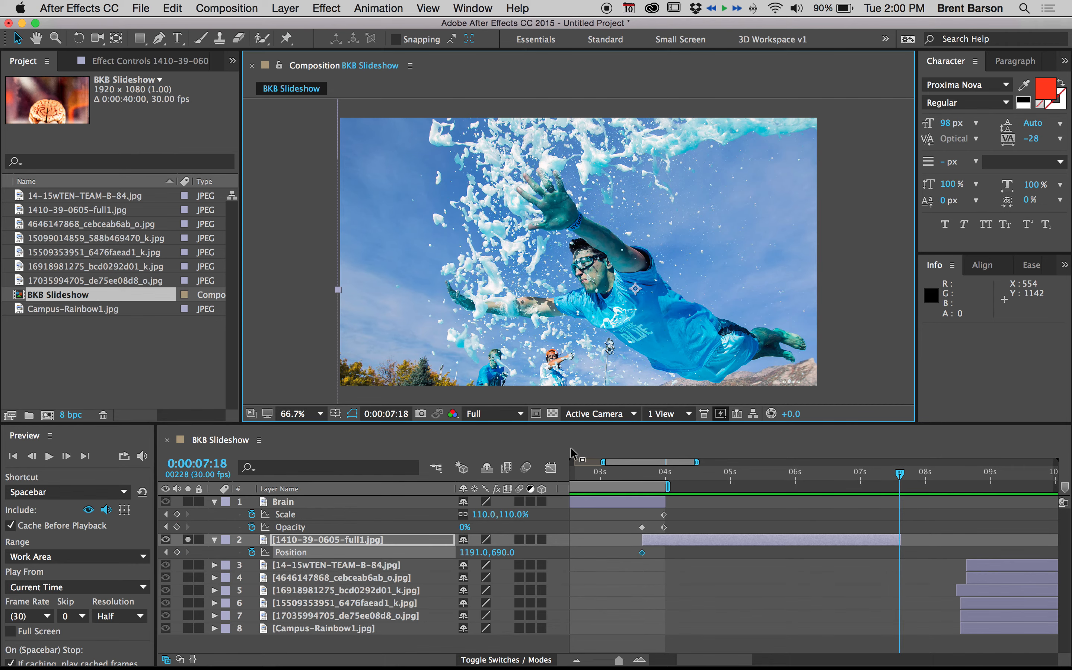
left_click_drag(781, 329, 674, 268)
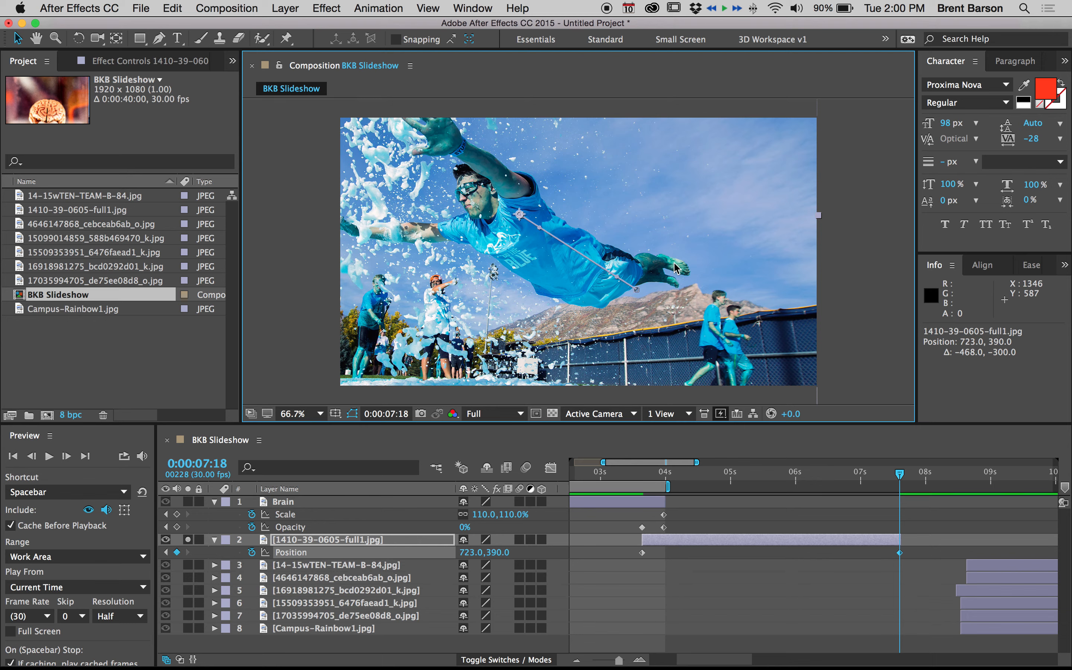
left_click_drag(674, 268, 674, 236)
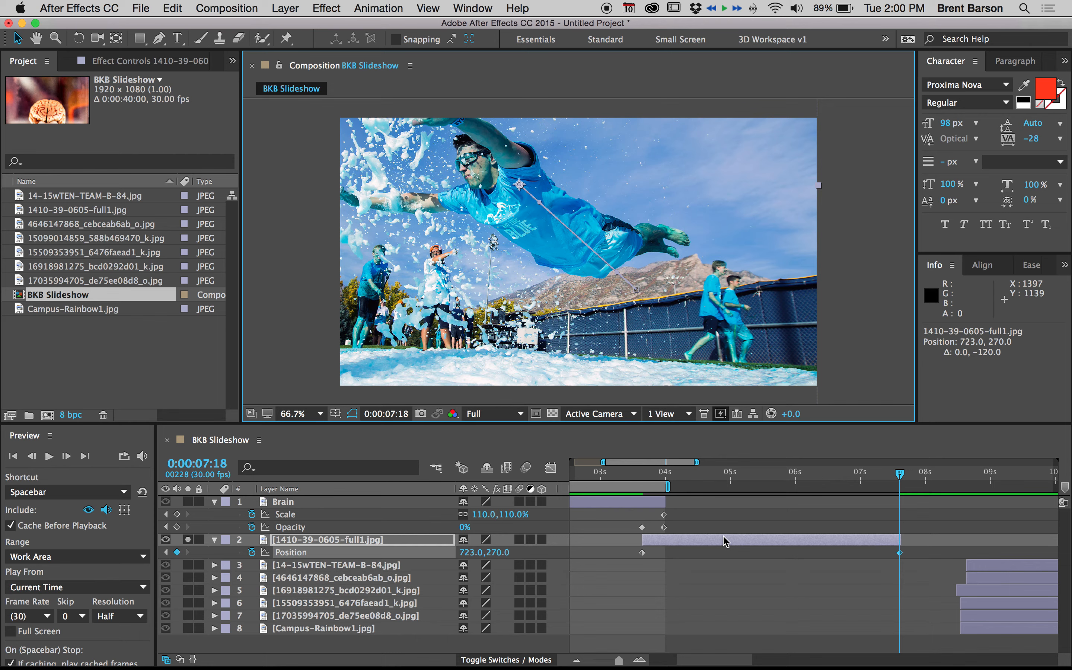
key("super+alt+b")
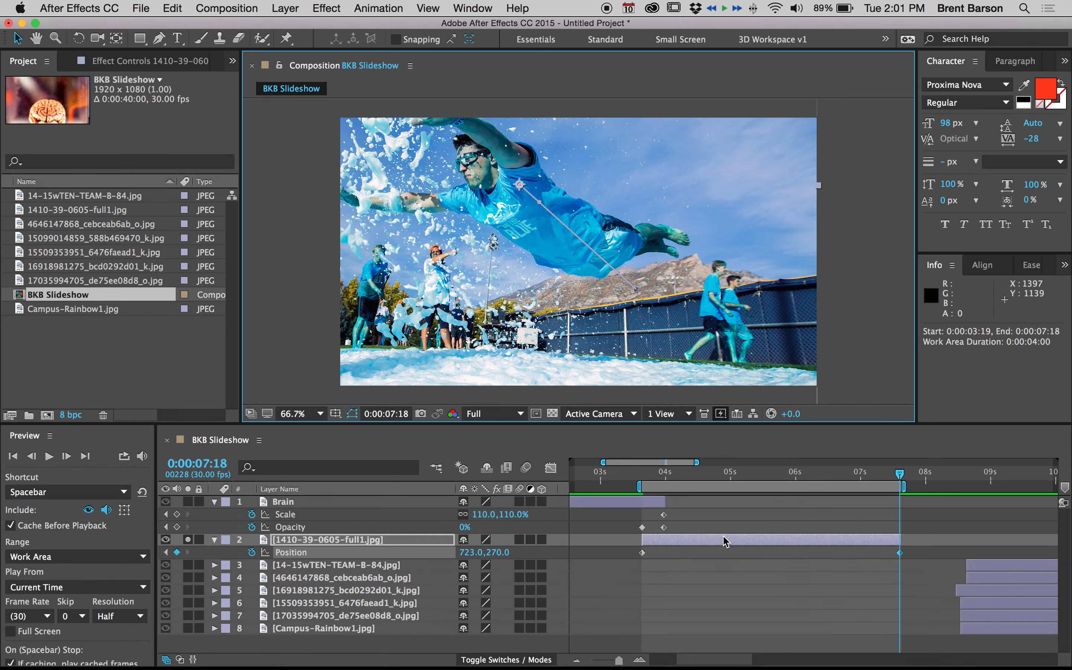
key("space")
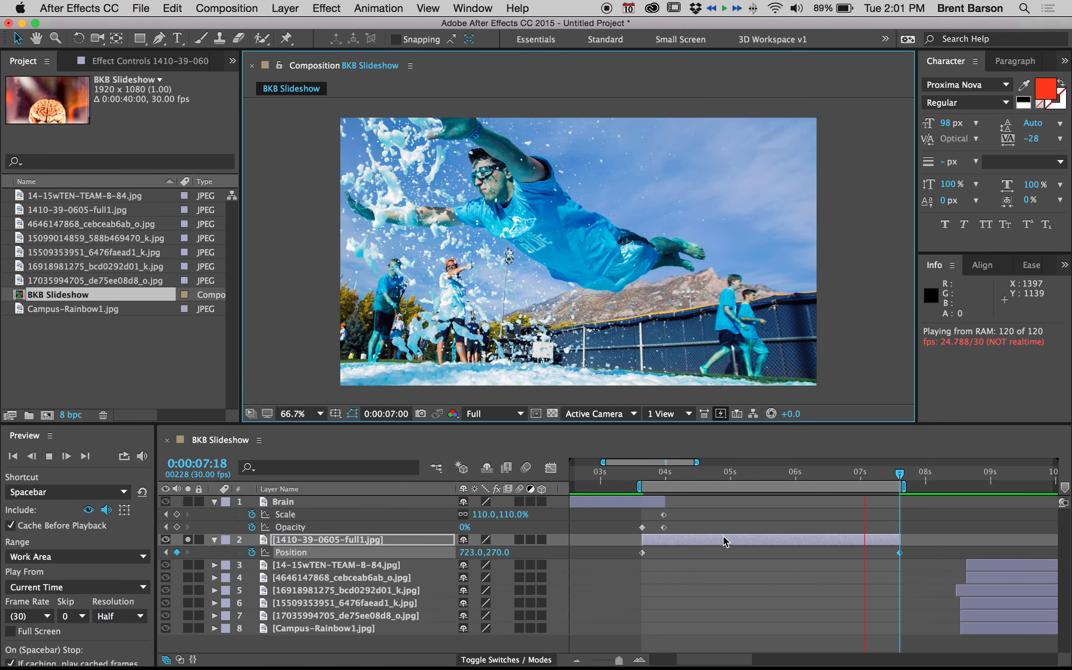
left_click(715, 474)
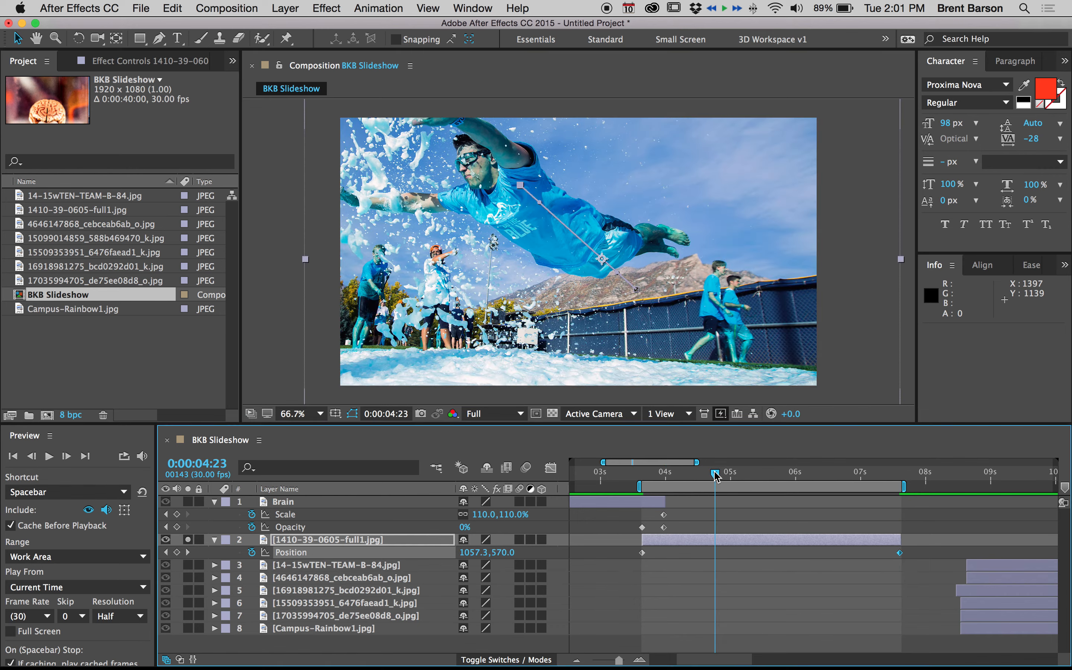
key("j")
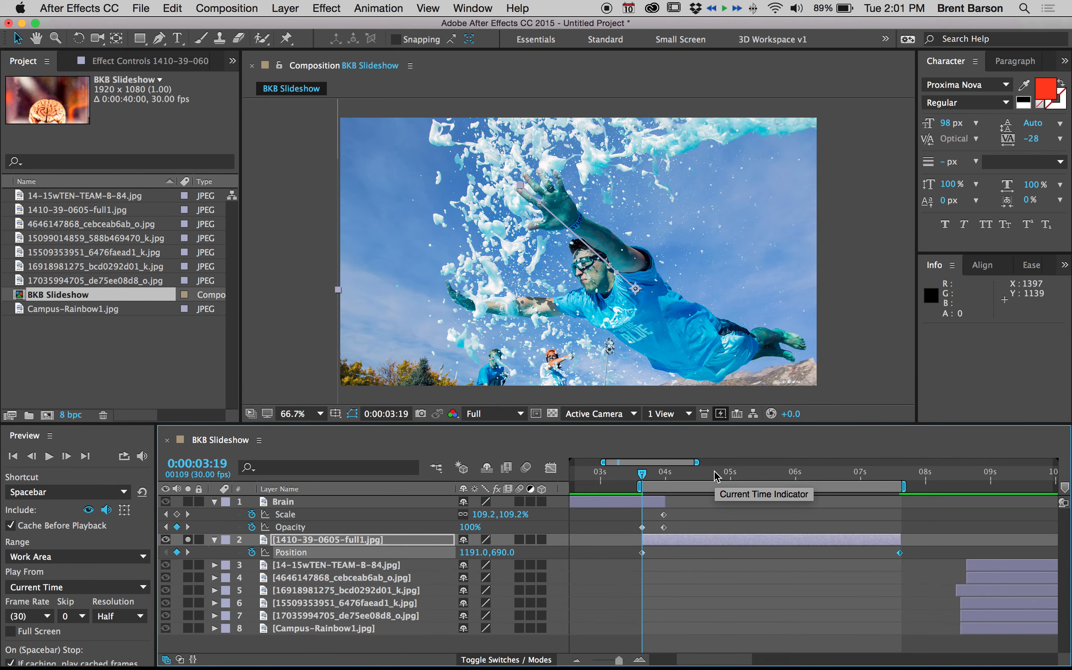
key("alt+shift+t")
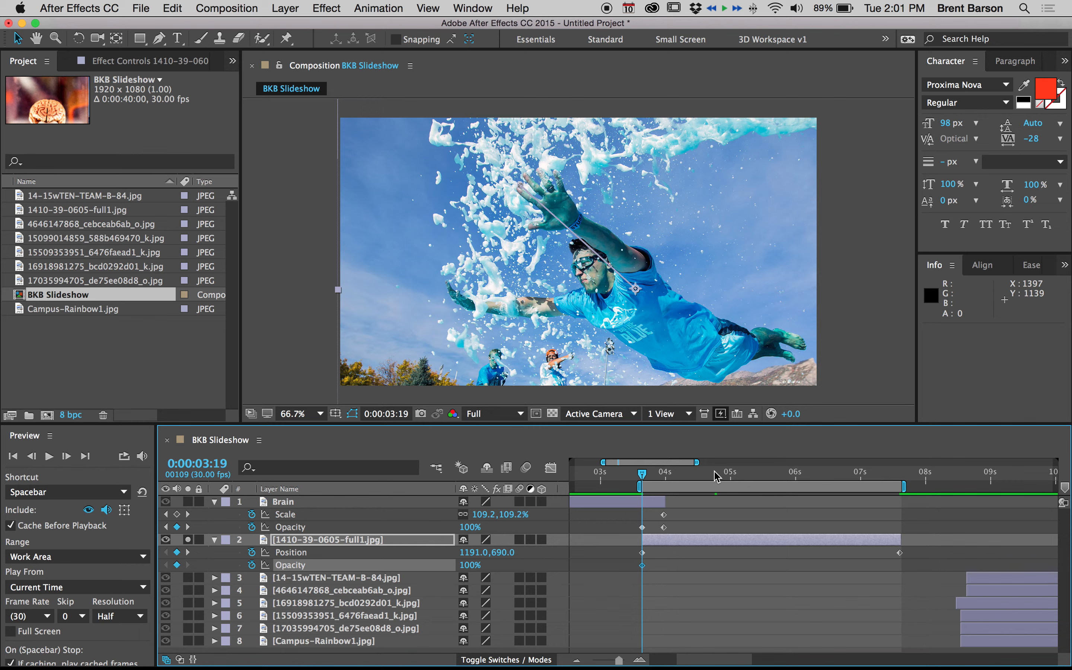
key("k")
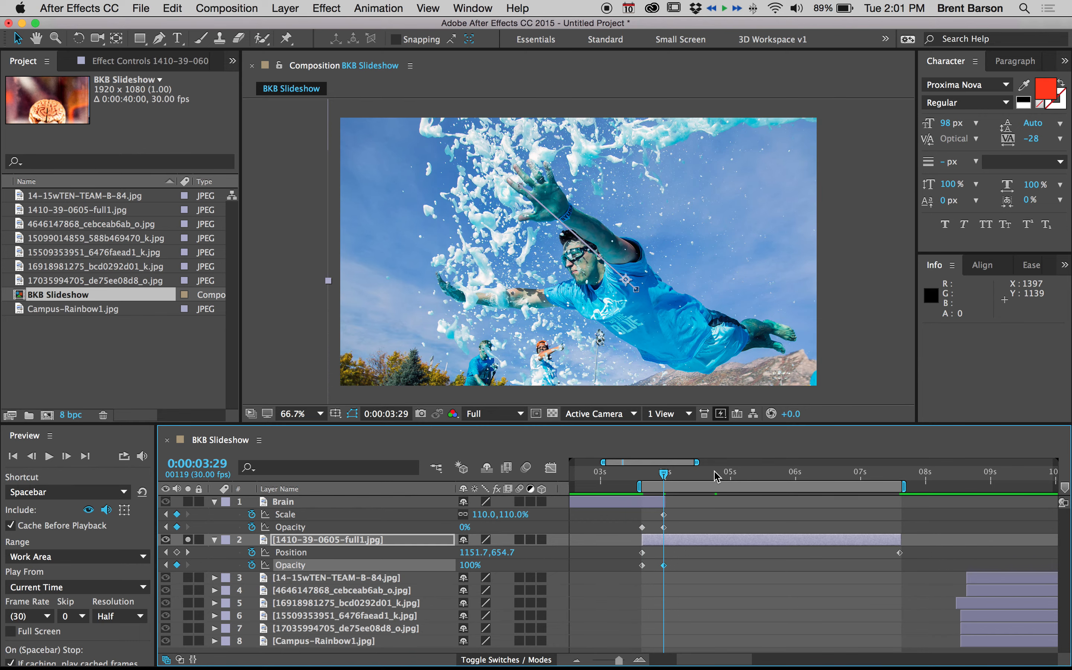
key("k")
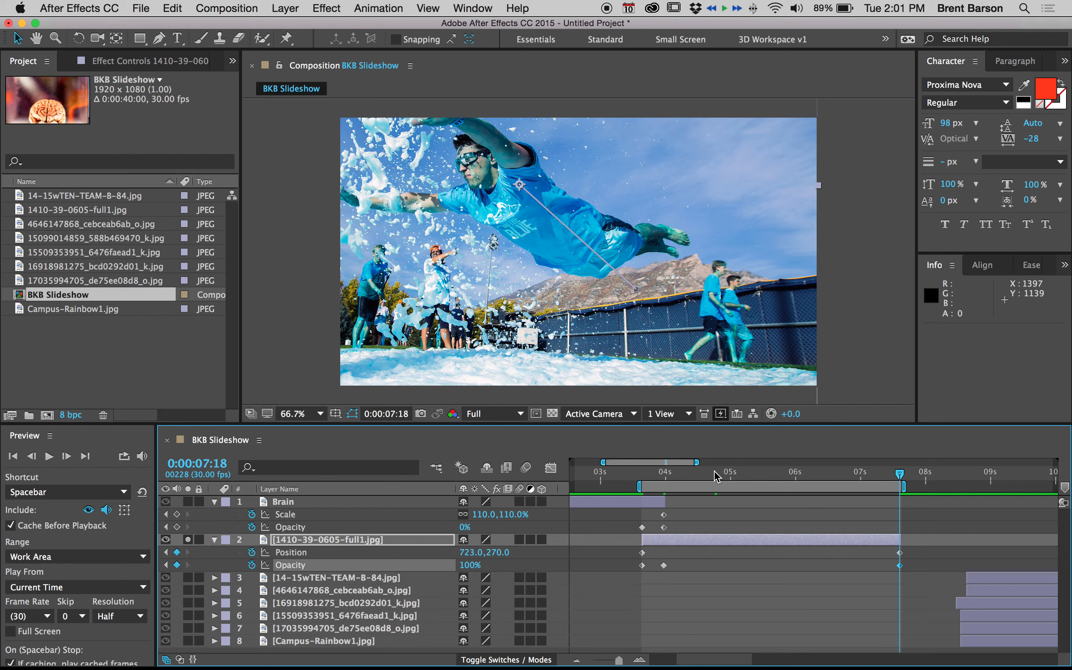
key("shift+Page_Up")
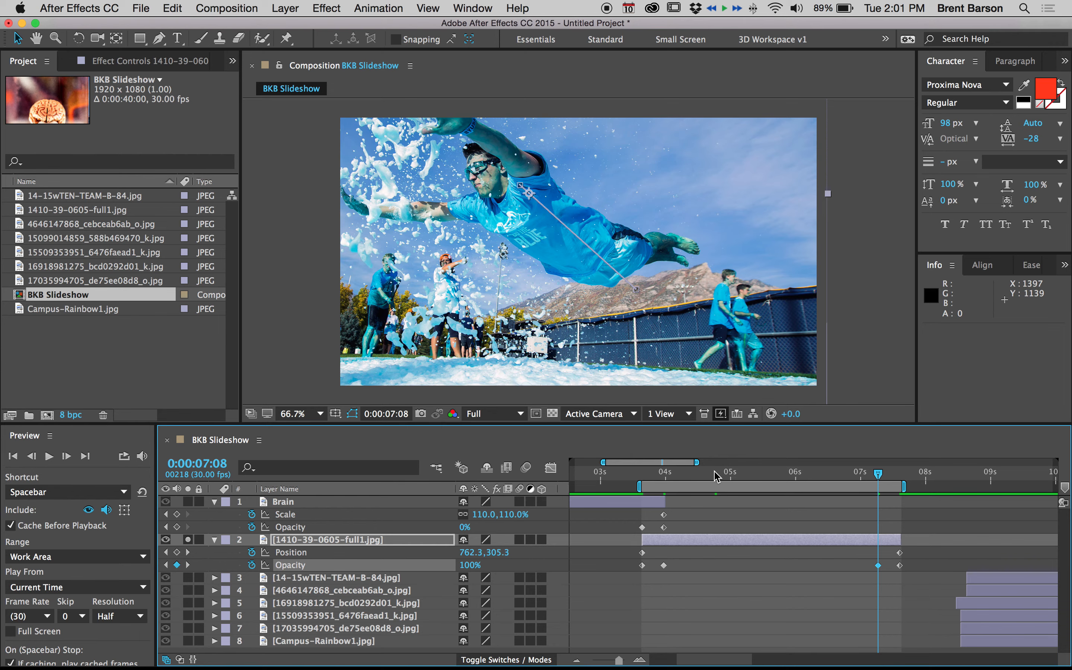
key("i")
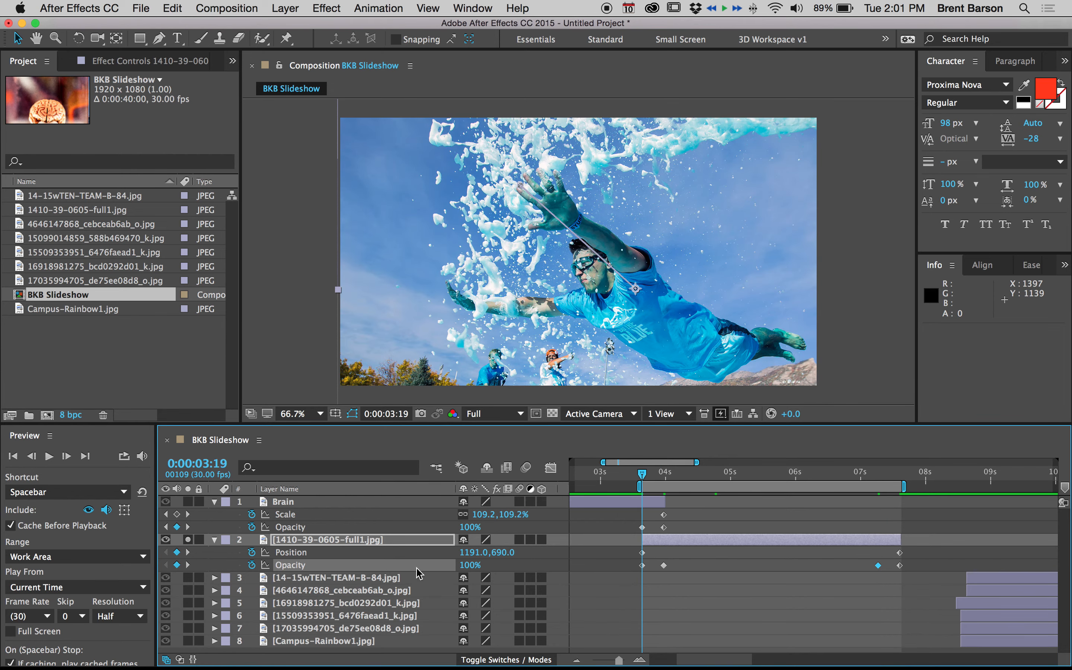
left_click(466, 568)
left_click(466, 567)
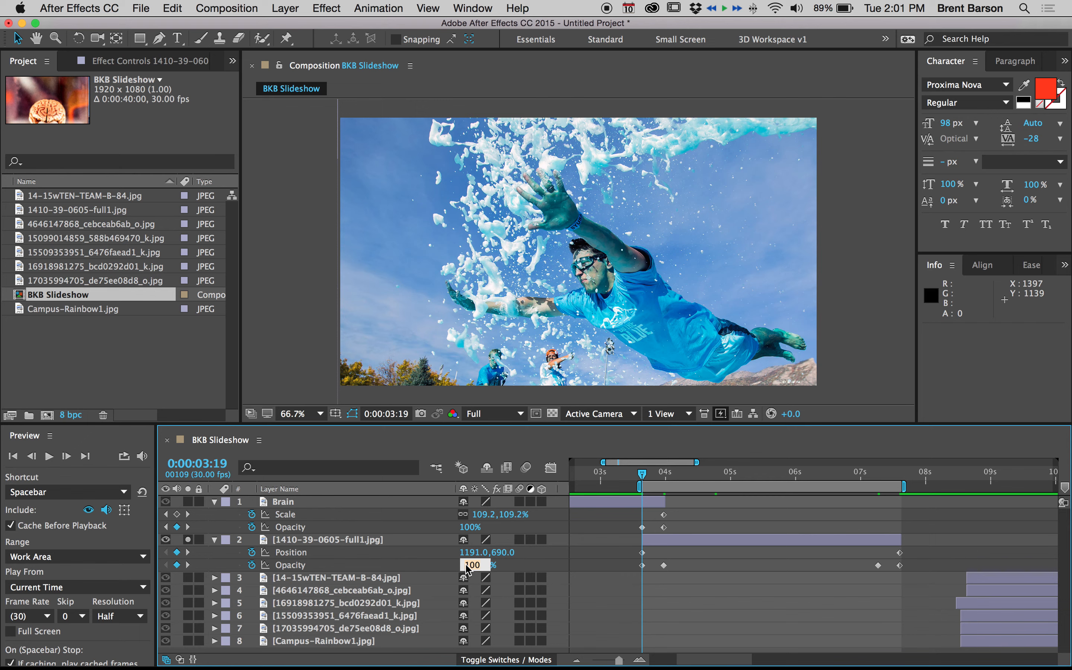
type("0")
key("Return")
key("o")
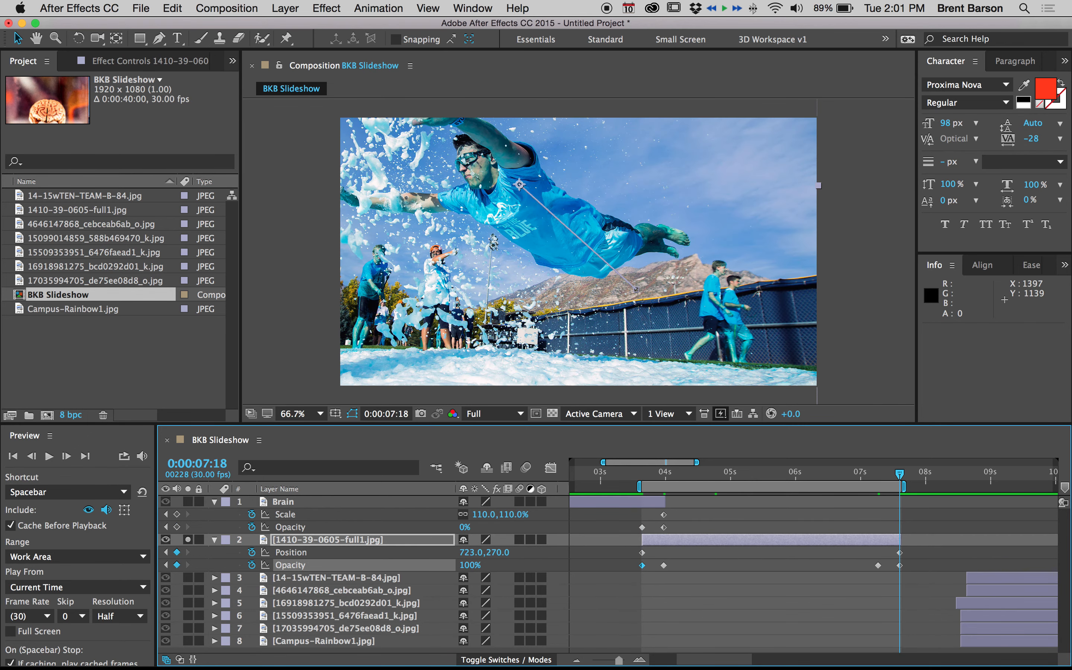
left_click(470, 567)
type("0")
key("Return")
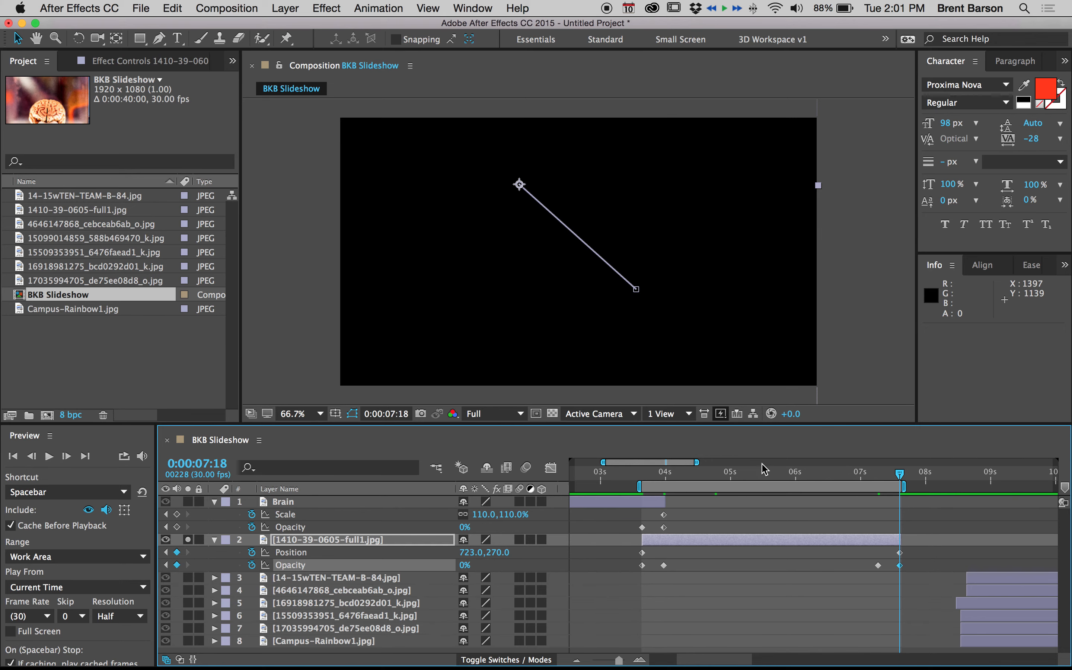
mouse_move(761, 472)
left_mouse_down()
mouse_move(631, 474)
mouse_move(906, 477)
mouse_move(760, 477)
left_mouse_up()
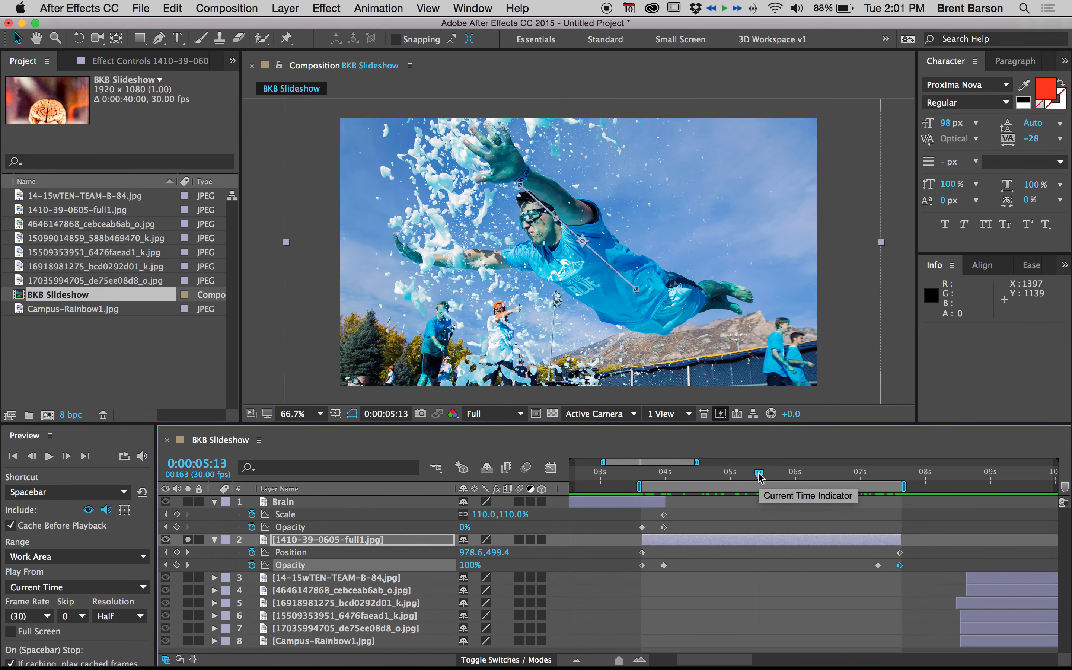
left_click(188, 565)
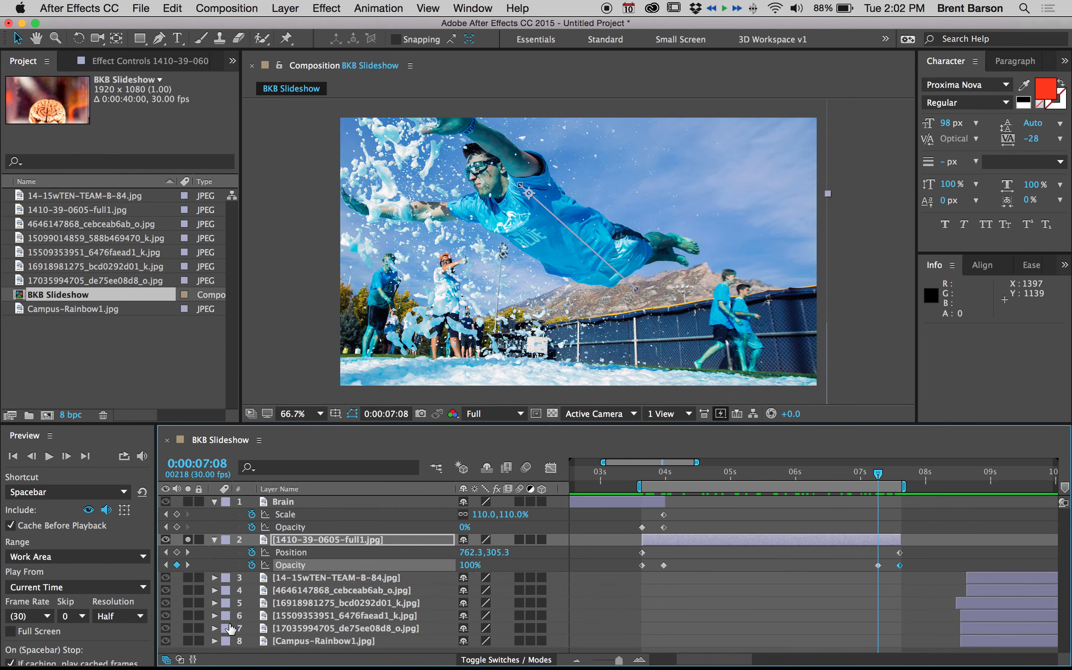
left_click(301, 579)
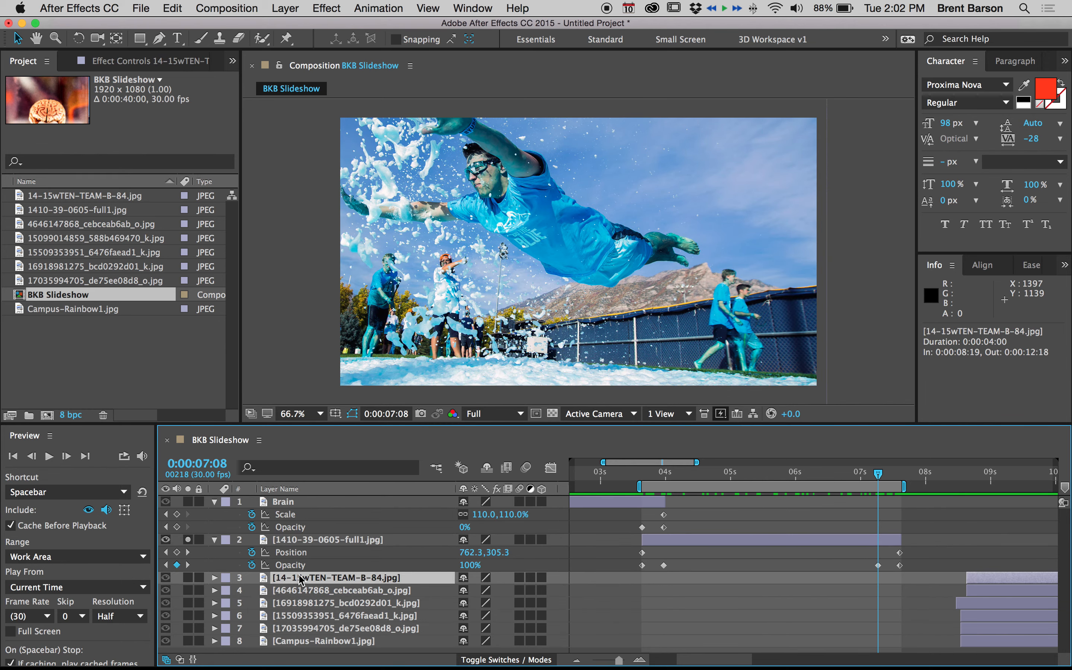
key("bracketleft")
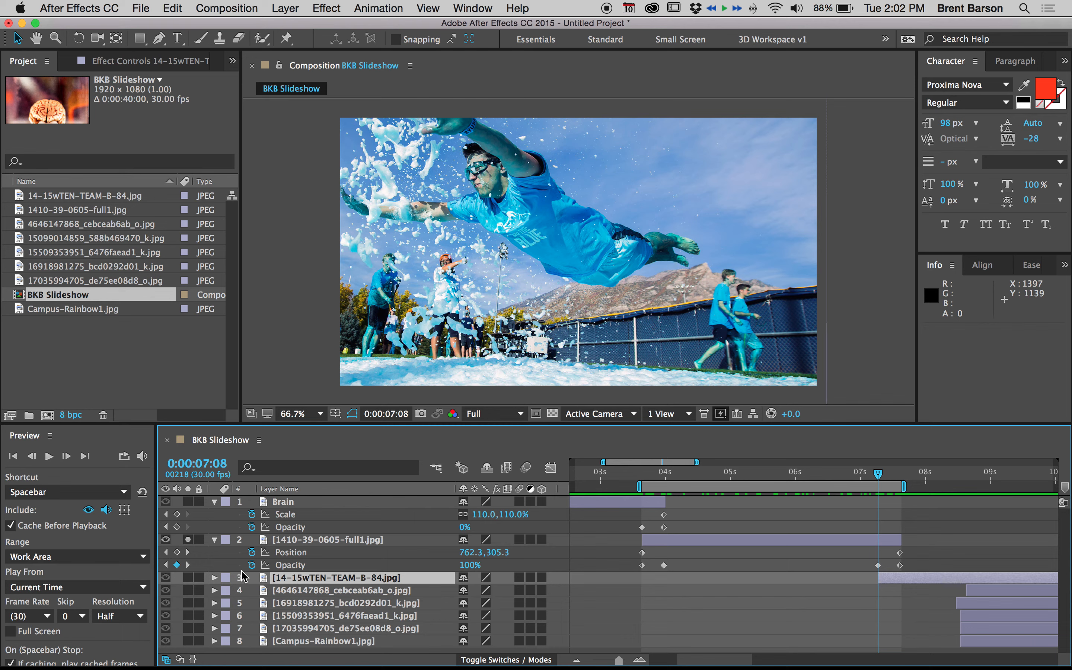
left_click(188, 540)
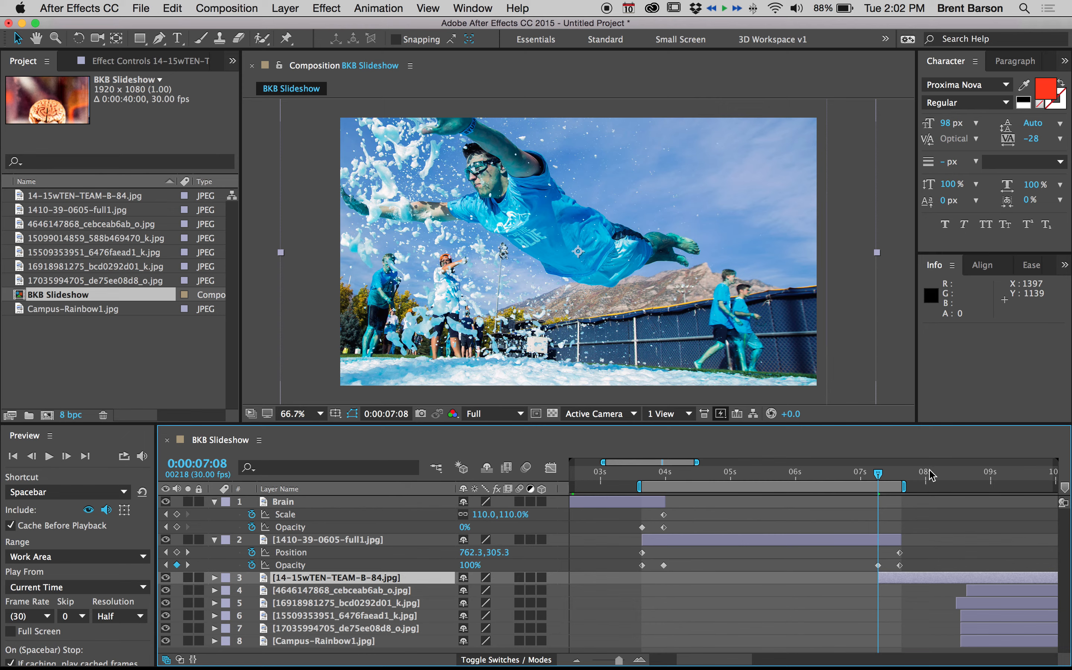
mouse_move(932, 476)
left_mouse_down()
mouse_move(956, 478)
mouse_move(941, 477)
left_mouse_up()
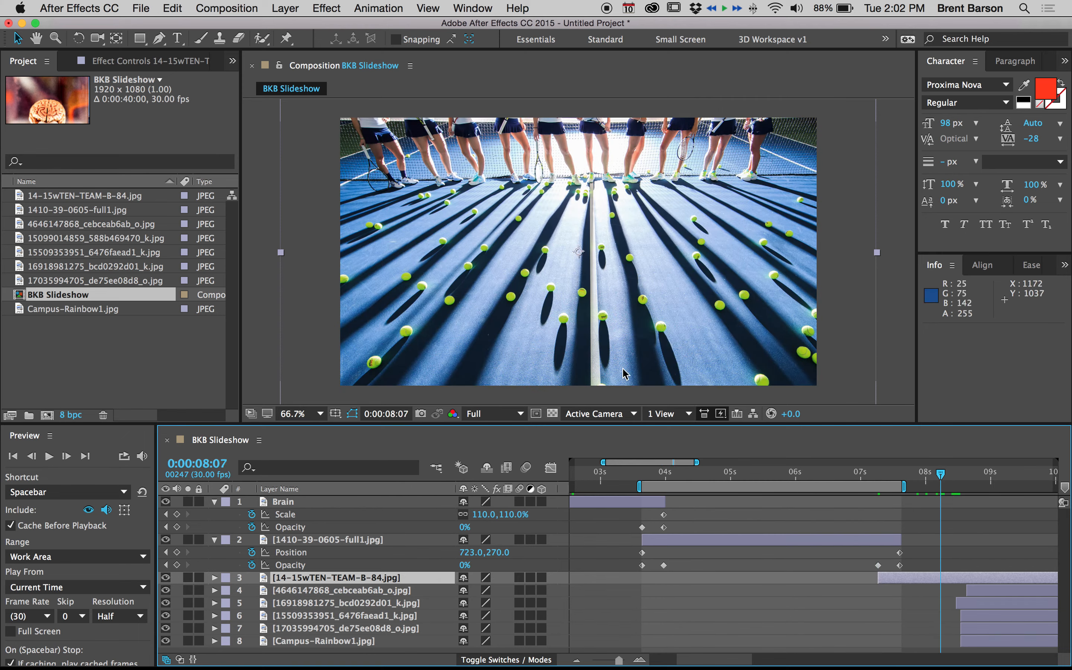
left_click_drag(604, 319, 603, 225)
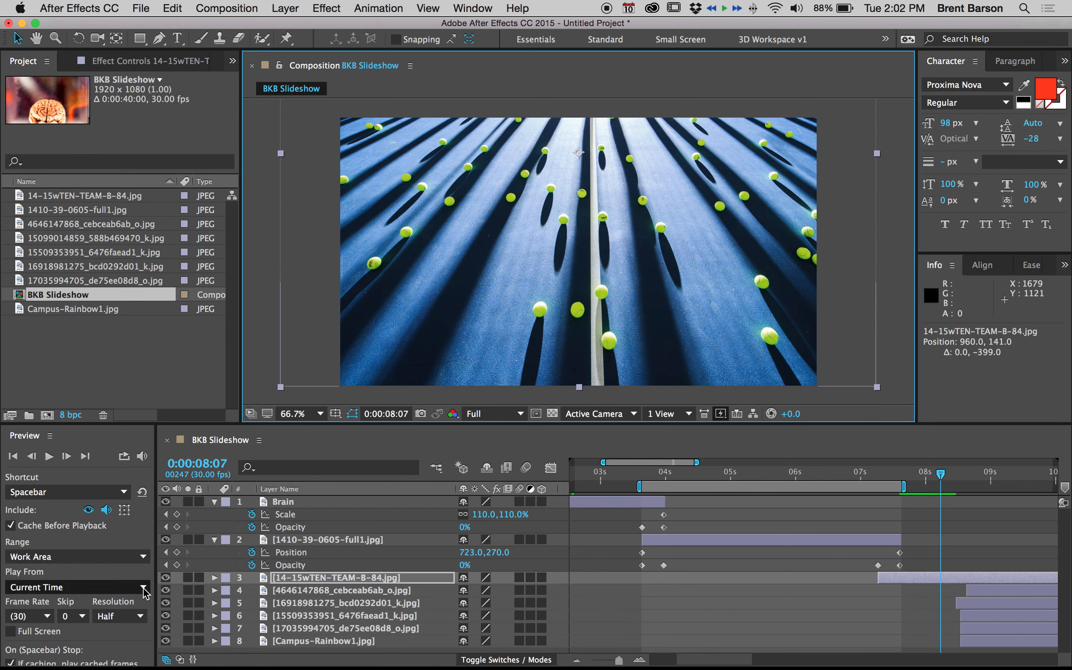
Rename the 14-15wTEN-TEAM-B-84.jpg layer as TEN-TEAM.jpg.
left_click(322, 578)
key("Return")
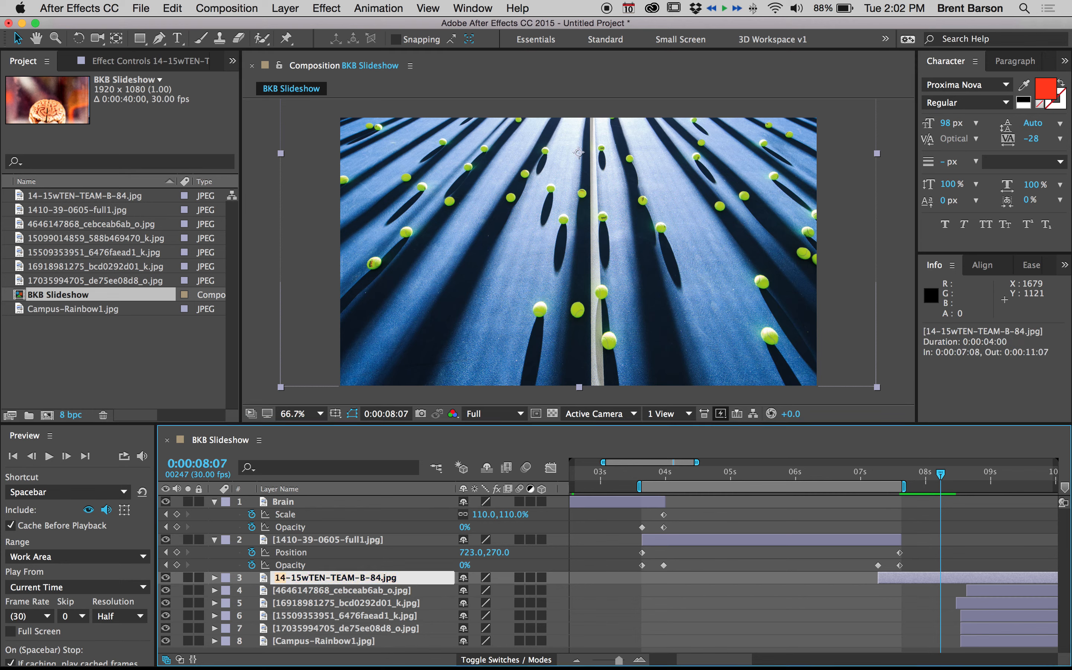
key("BackSpace")
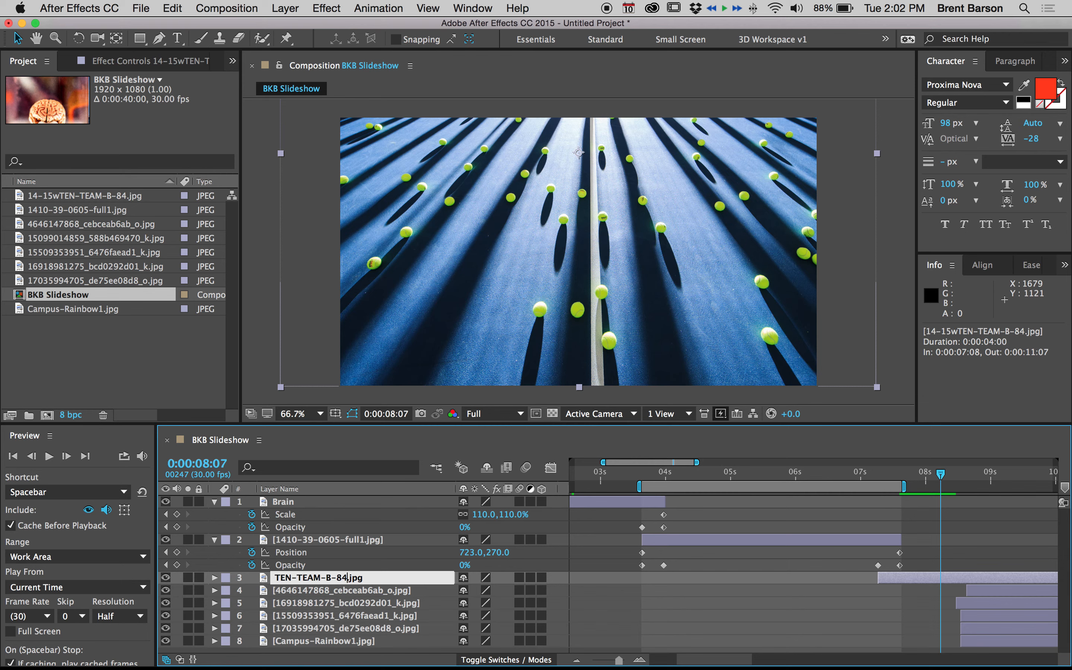
key("BackSpace")
key("BackSpace")
key("BackSpace")
key("BackSpace")
key("BackSpace")
key("Return")
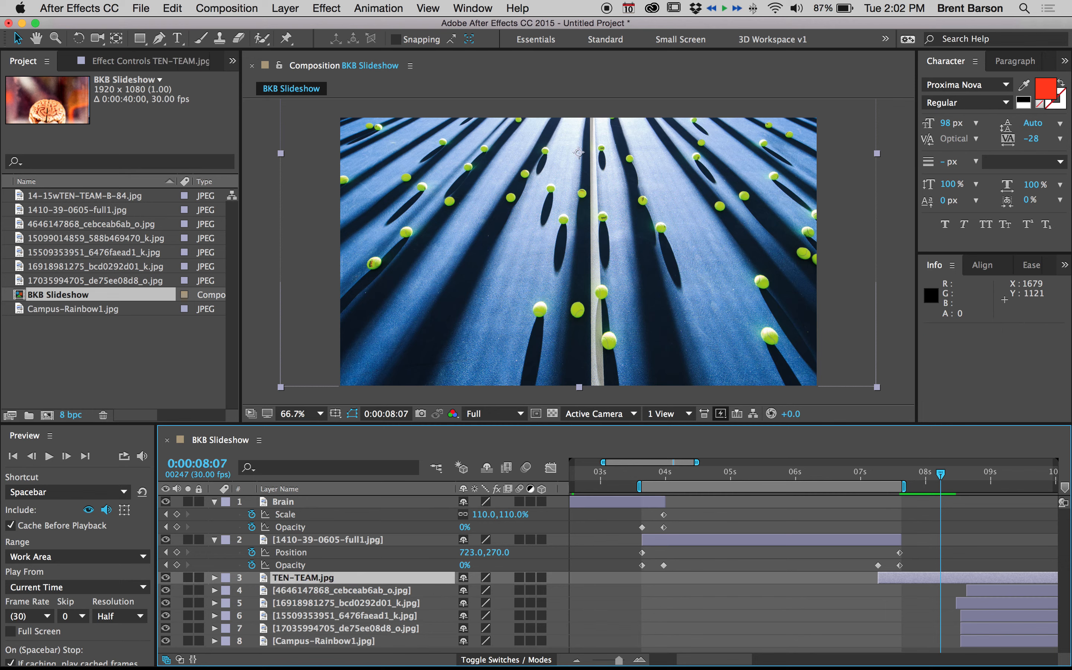
left_click(310, 543)
key("Return")
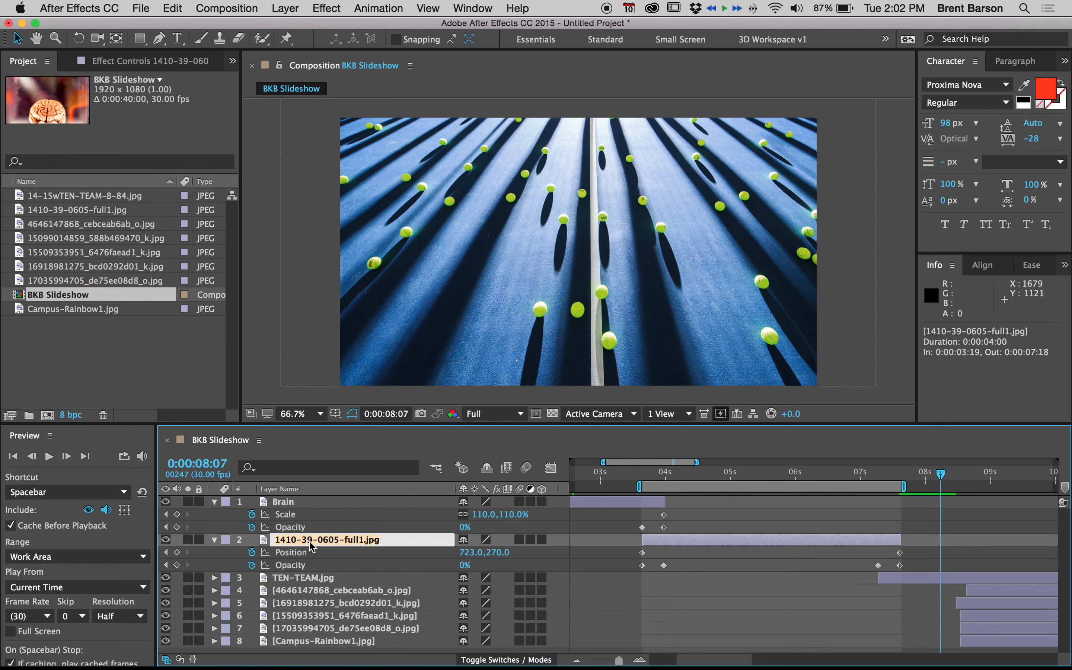
type("BYU-F")
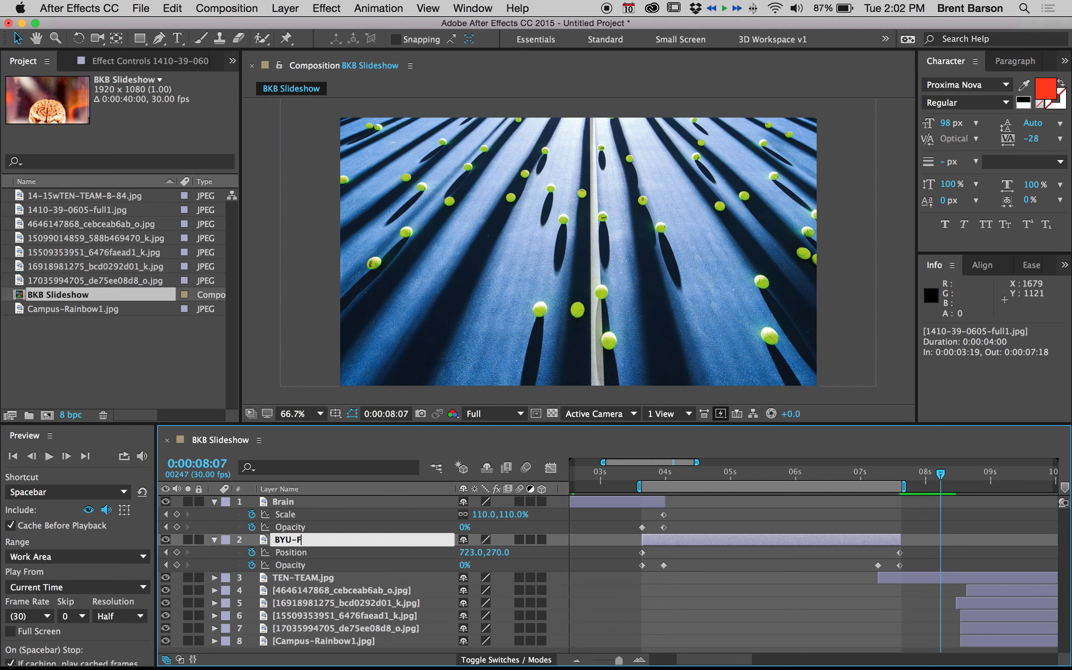
type("Lying-Guy")
key("Left")
key("BackSpace")
type("l")
key("Down")
key("Return")
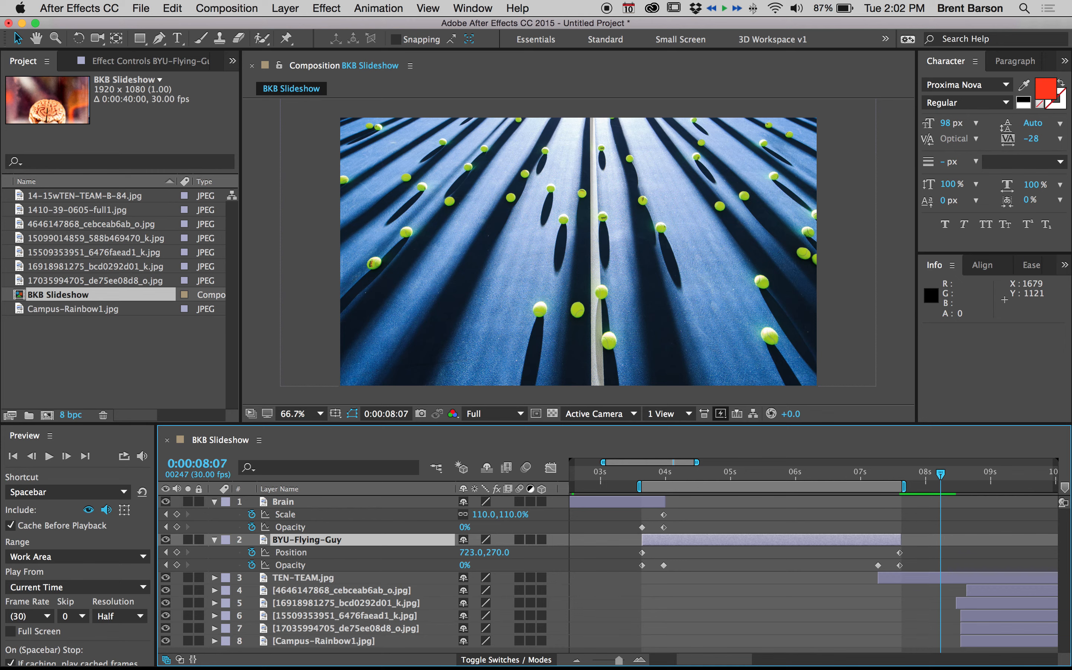
Add the prefix BYU- to the name of layer 3 so it reads BYU-TEN-TEAM.jpg.
key("super+Down")
key("Return")
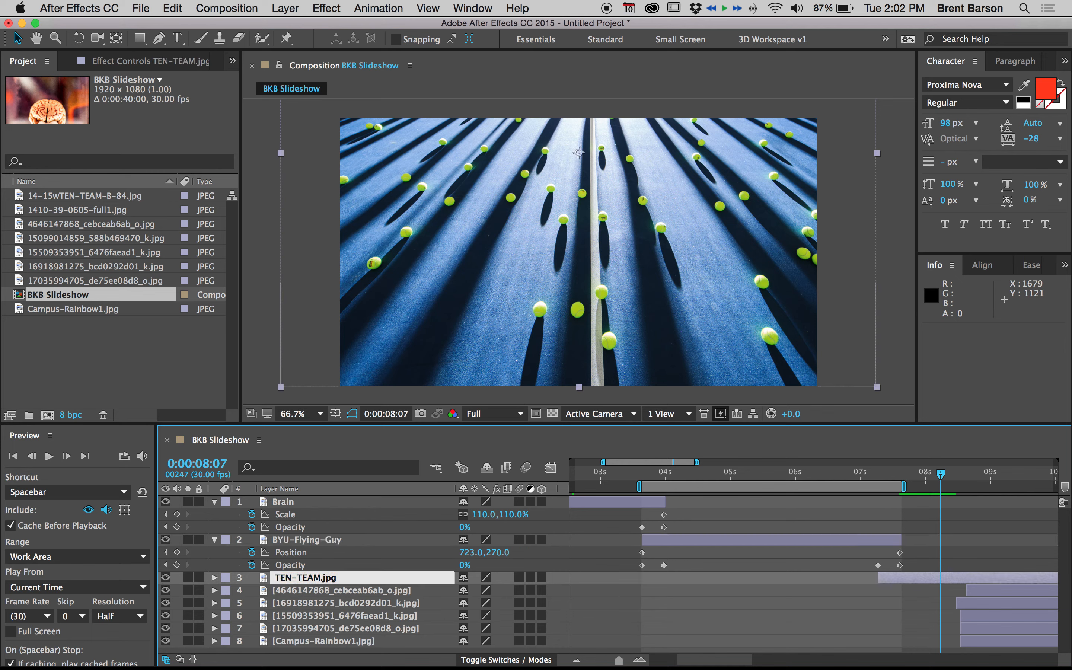
type("BYU")
key("BackSpace")
type("-")
key("Return")
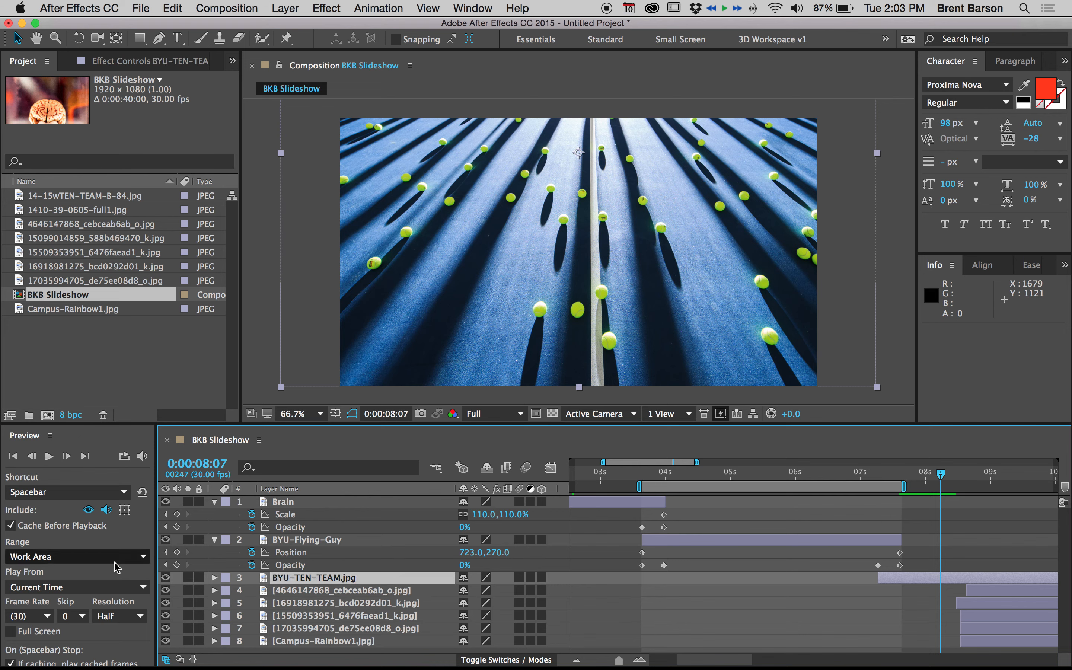
Solo the BYU-TEN-TEAM.jpg layer and add a Position keyframe at its first frame, 0:00:07:08.
left_click(188, 577)
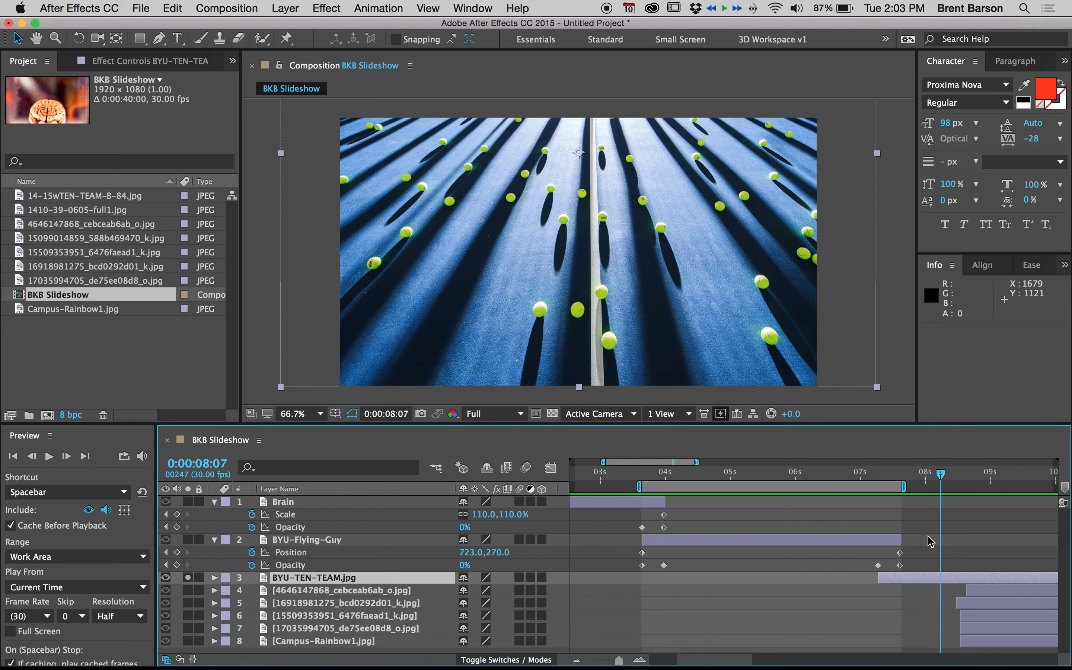
key("j")
key("j")
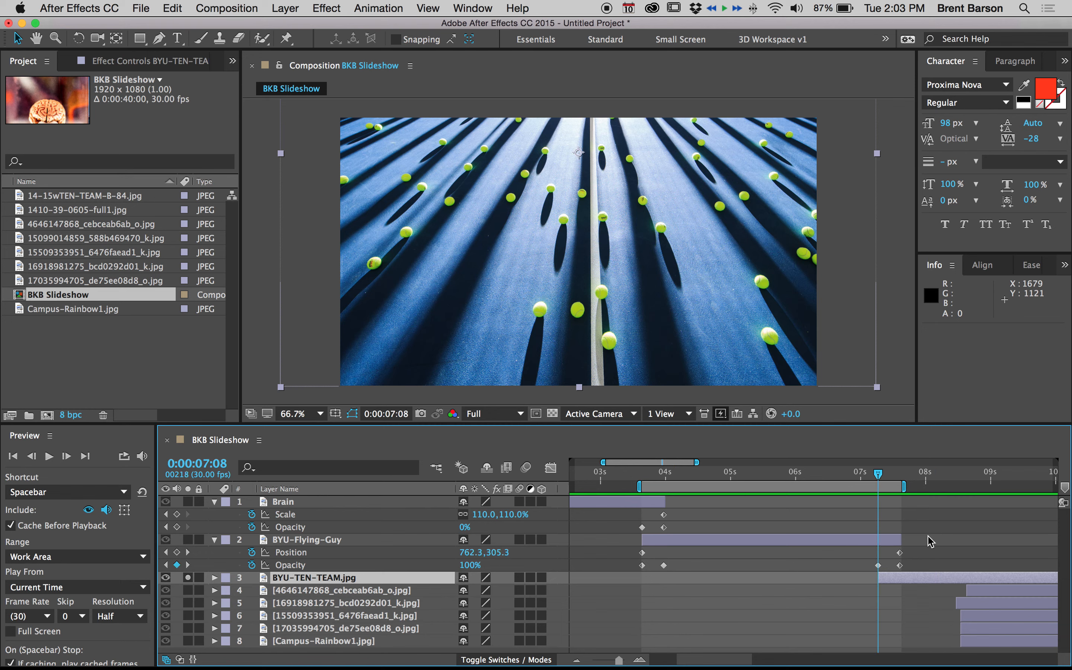
scroll(930, 576, "right", 10)
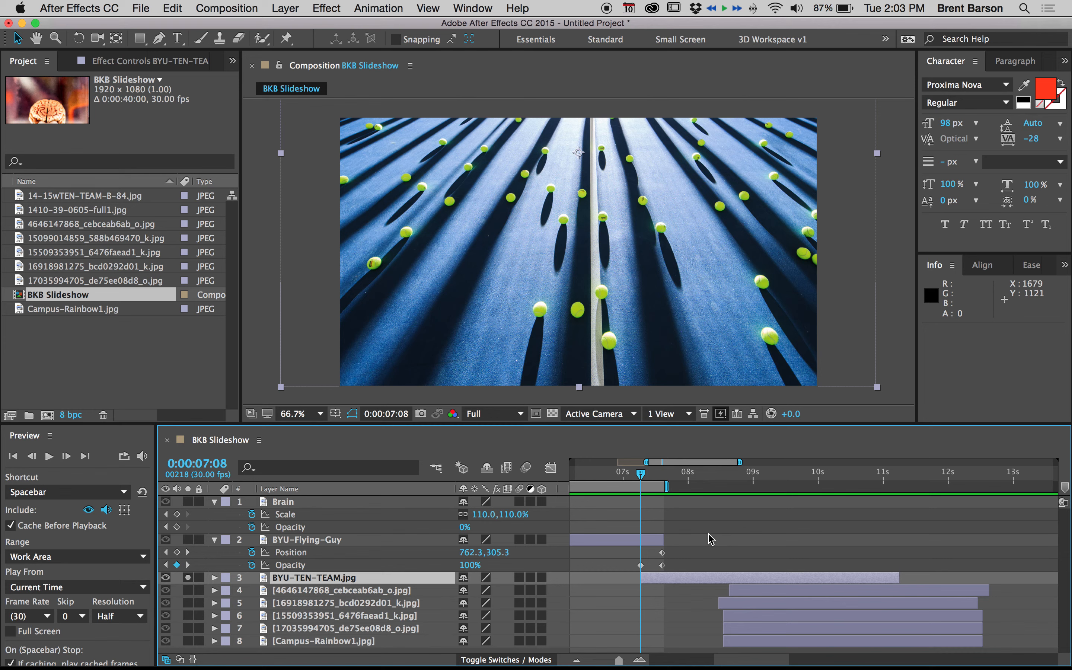
key("alt+shift+p")
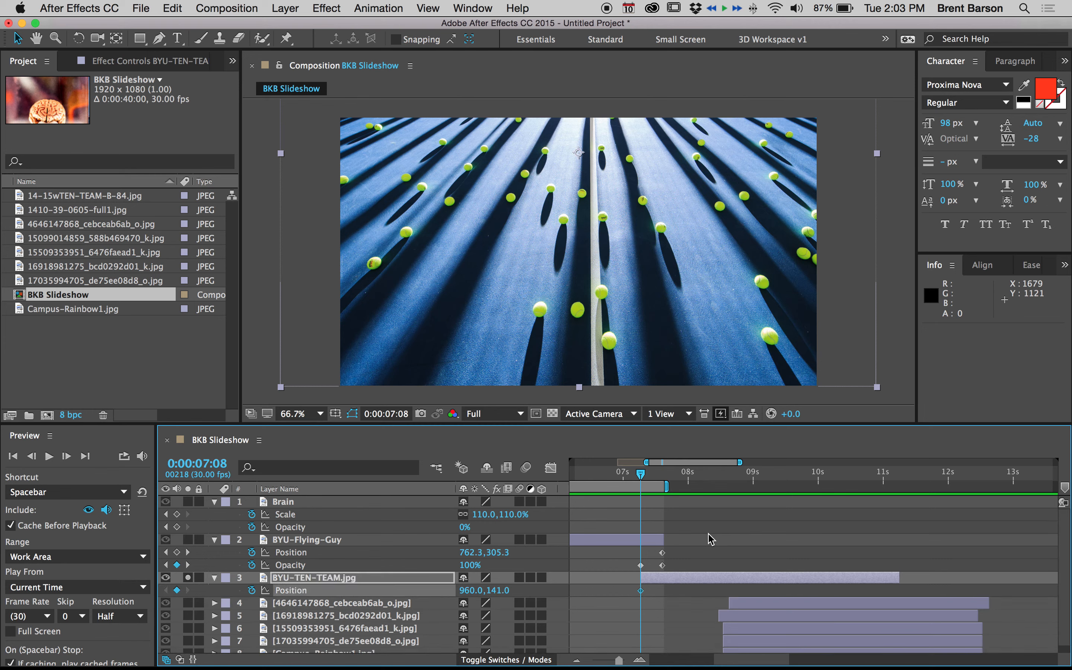
Add a Position keyframe at the end of BYU-TEN-TEAM.jpg, 0:00:11:07, with the image moved vertically to 960.0, 942.0 so the whole team shows.
key("o")
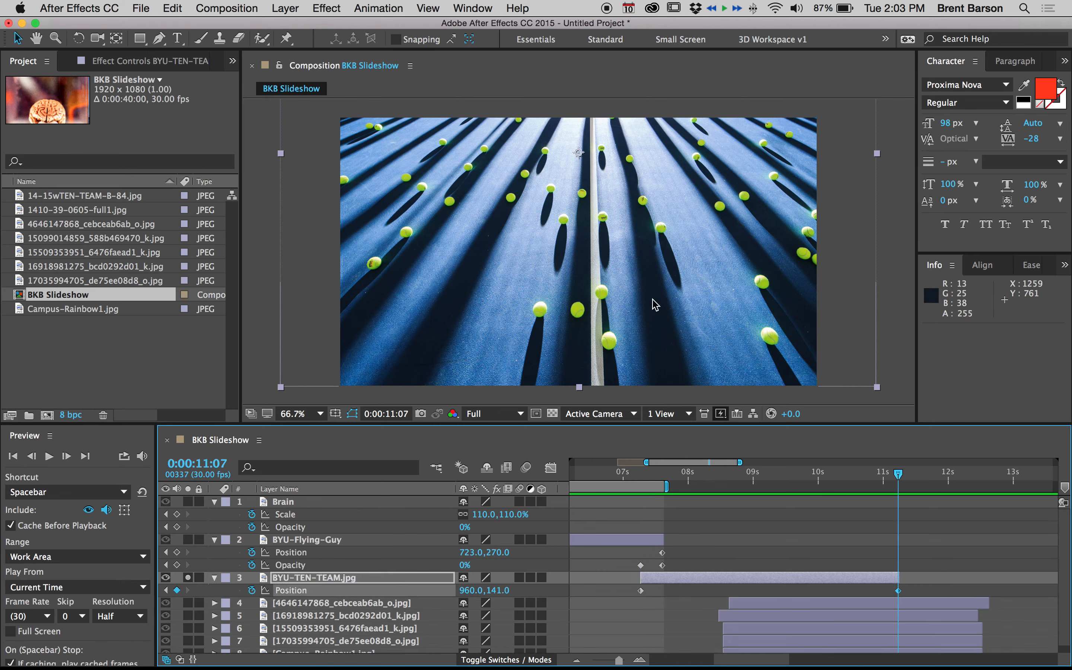
left_click_drag(603, 216, 606, 400)
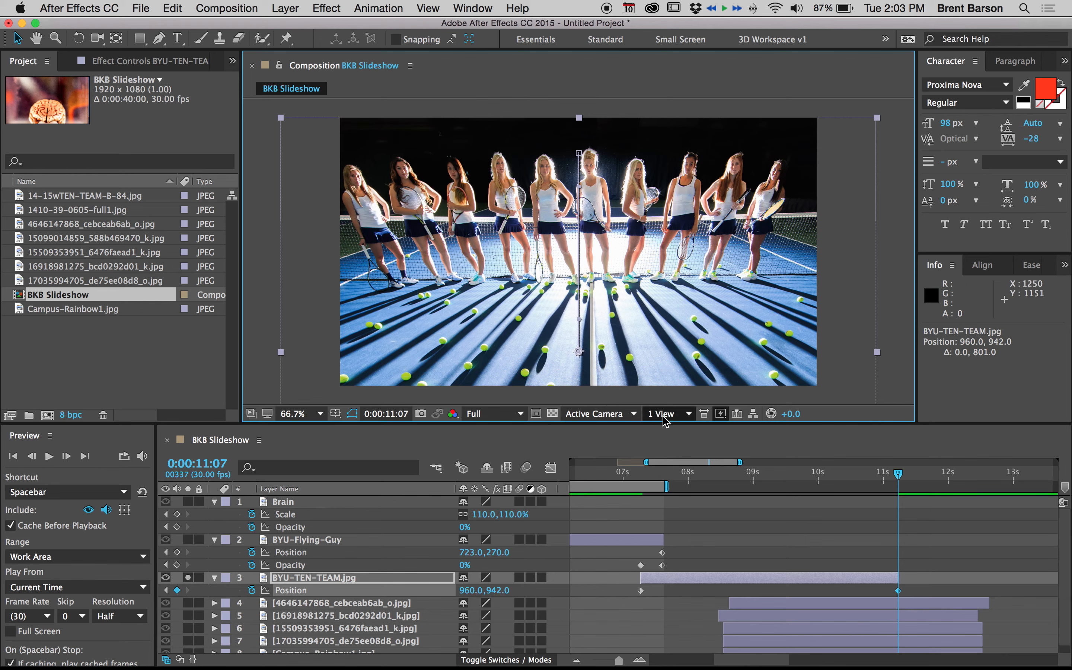
mouse_move(648, 475)
left_mouse_down()
mouse_move(881, 473)
mouse_move(651, 475)
mouse_move(664, 475)
left_mouse_up()
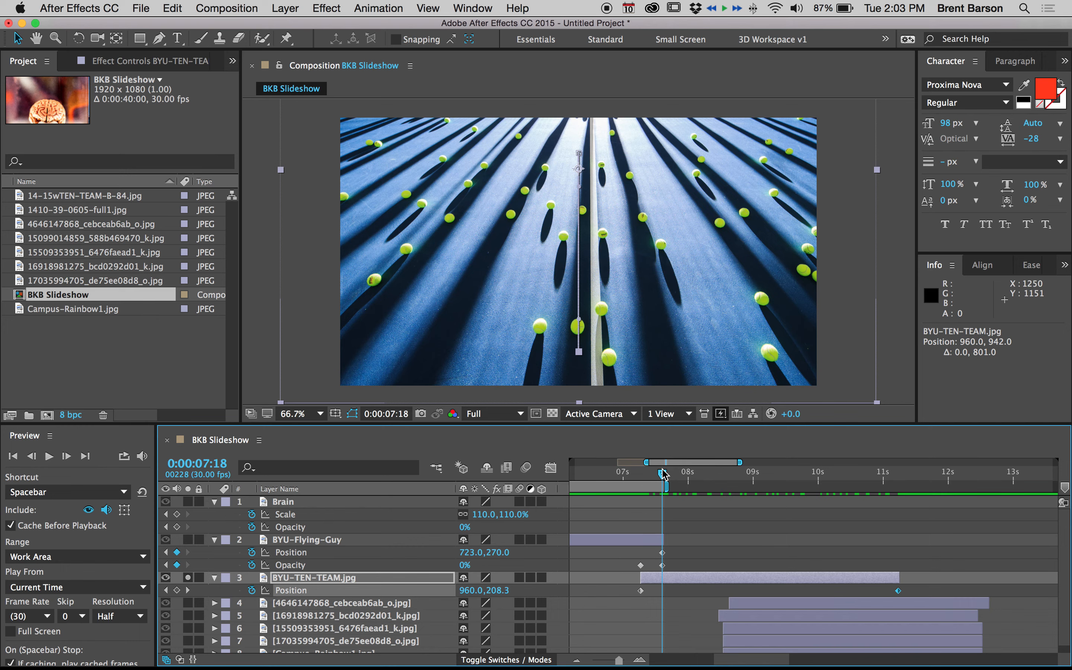
key("j")
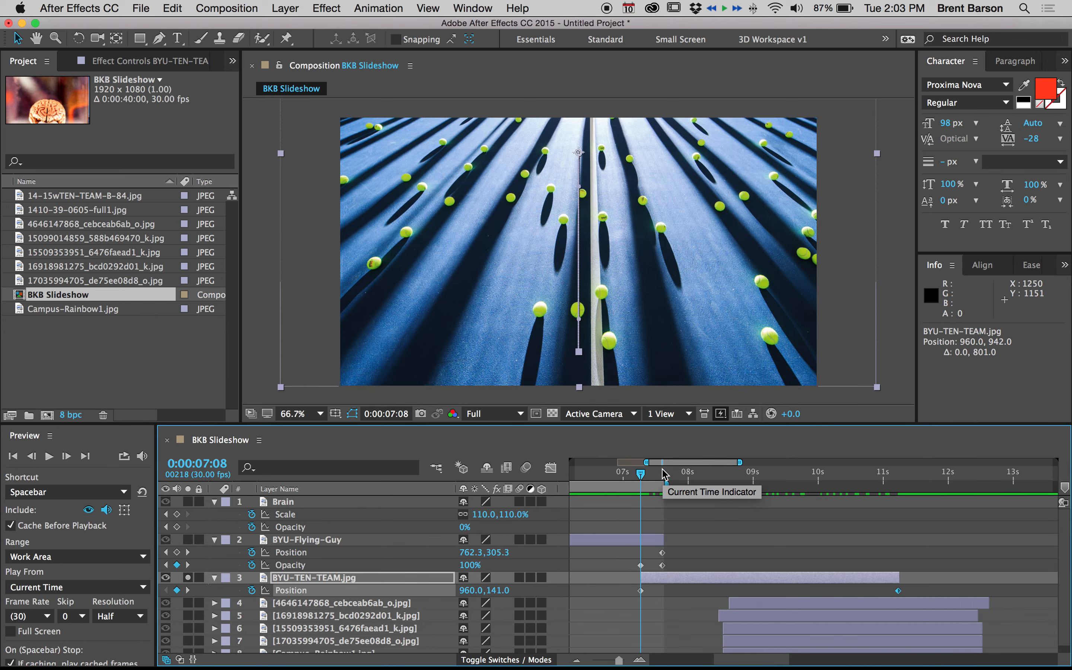
Add Scale keyframes to BYU-TEN-TEAM.jpg, with 81% at 0:00:07:08 and 100% at 0:00:11:07.
key("alt+shift+s")
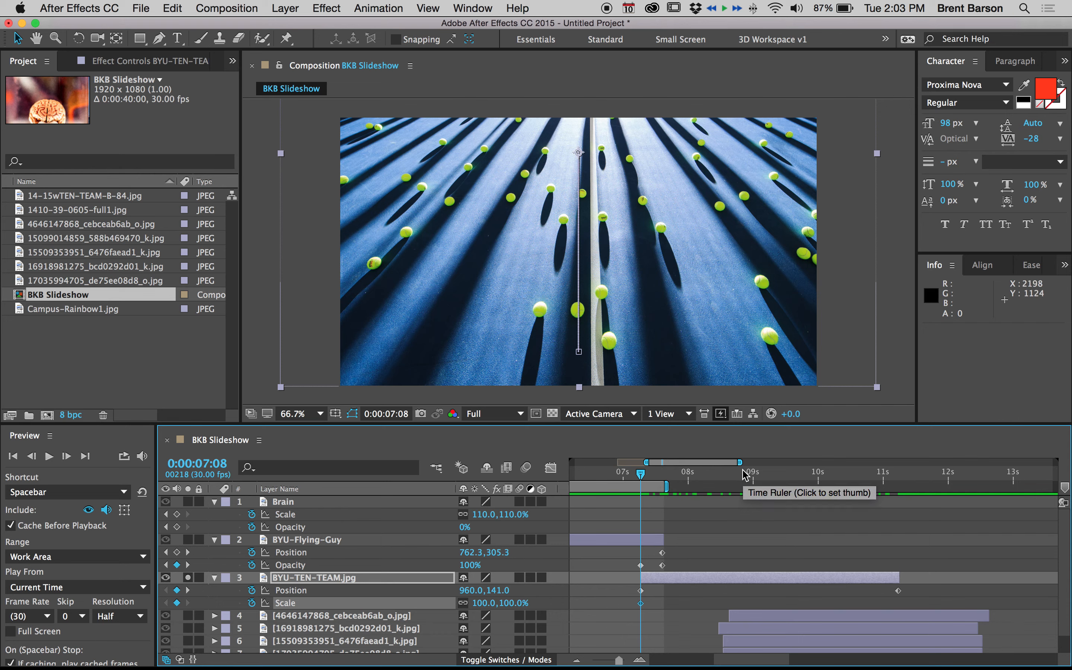
key("k")
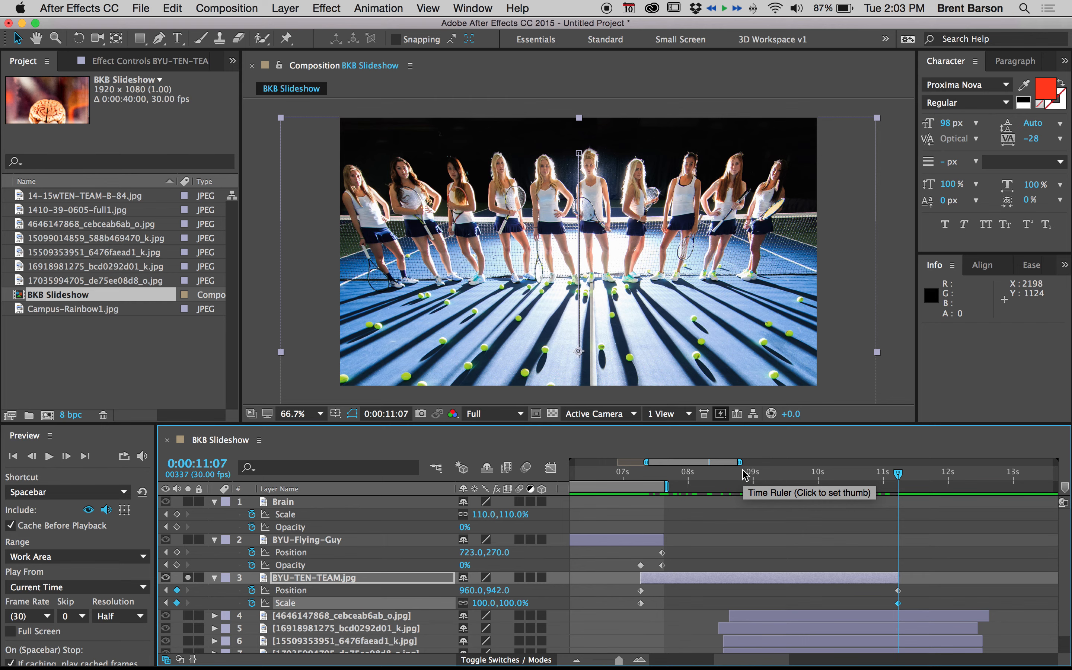
scroll(745, 475, "left", 10)
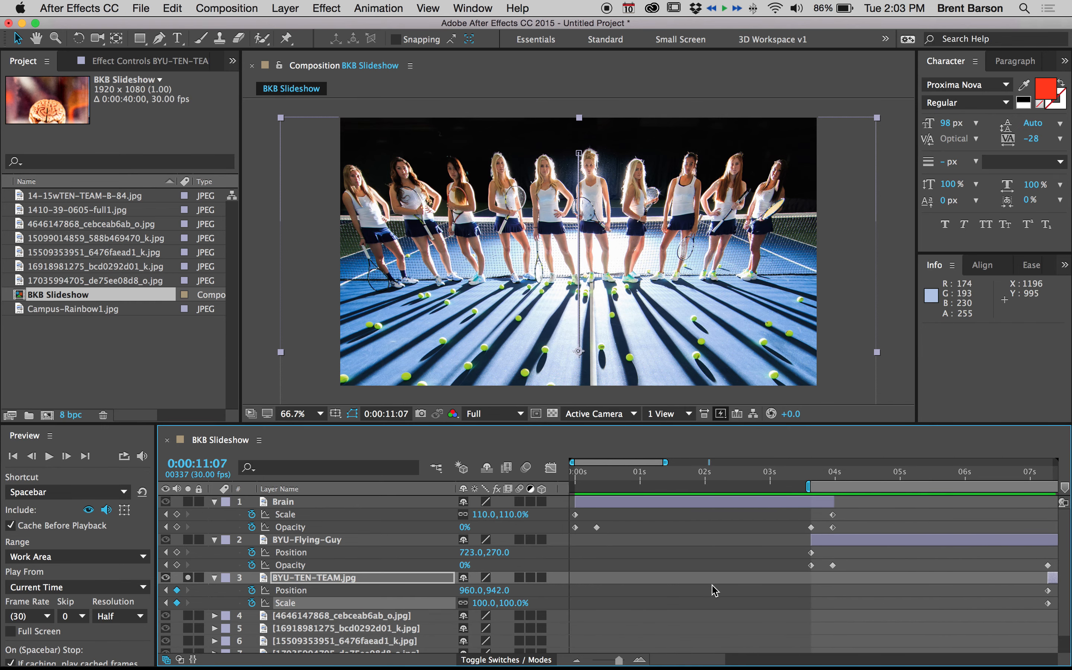
scroll(800, 616, "right", 4)
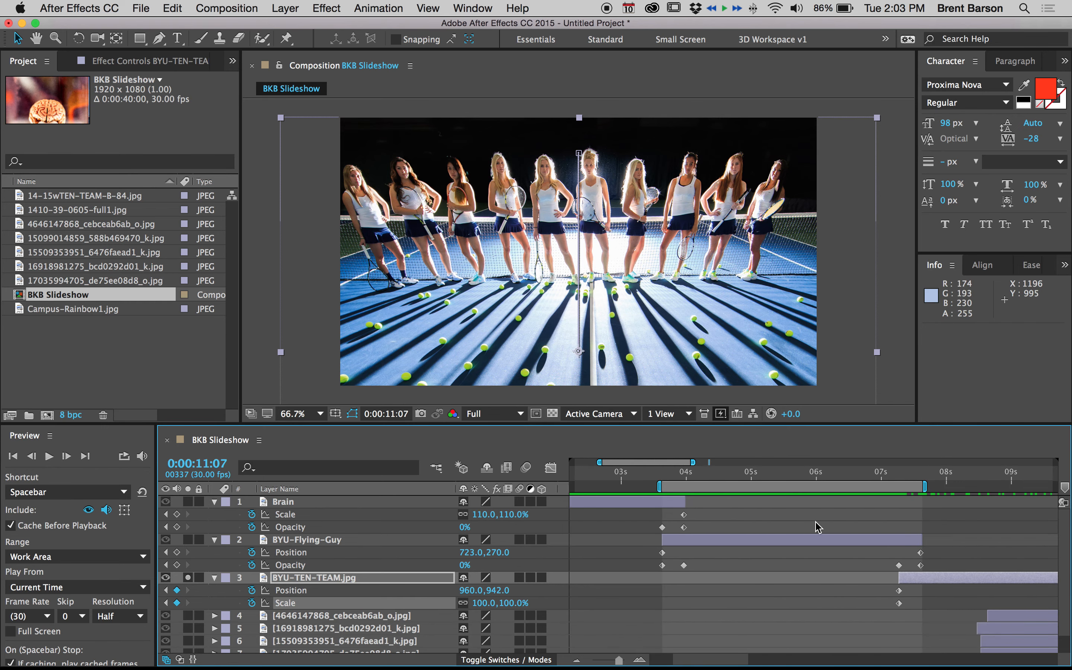
key("i")
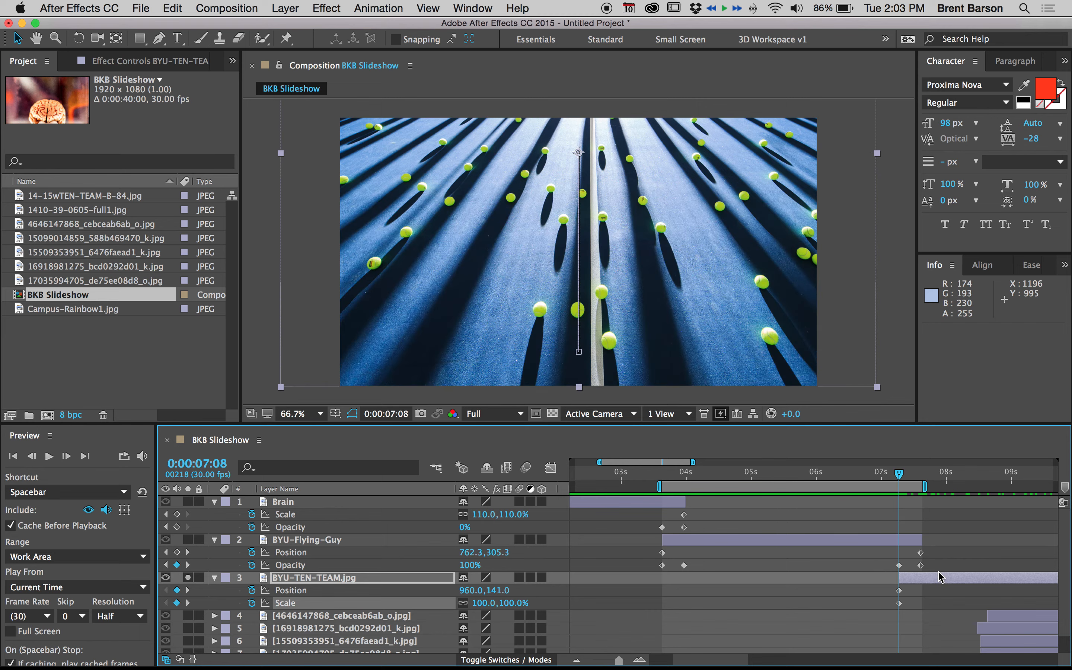
scroll(930, 585, "right", 6)
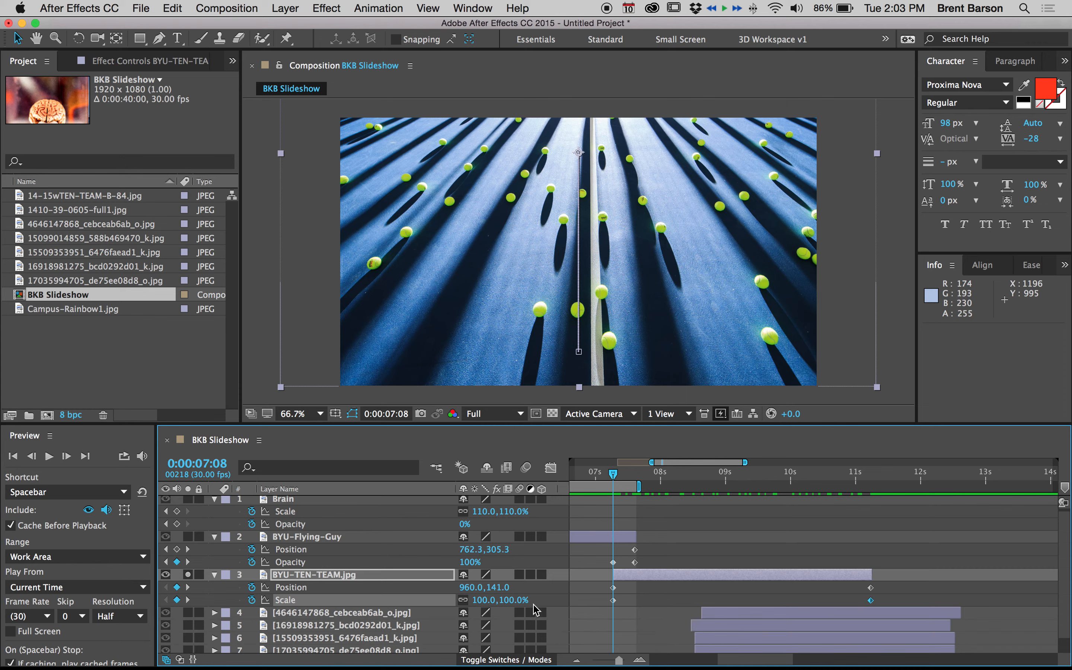
mouse_move(486, 603)
left_mouse_down()
mouse_move(515, 597)
mouse_move(474, 597)
left_mouse_up()
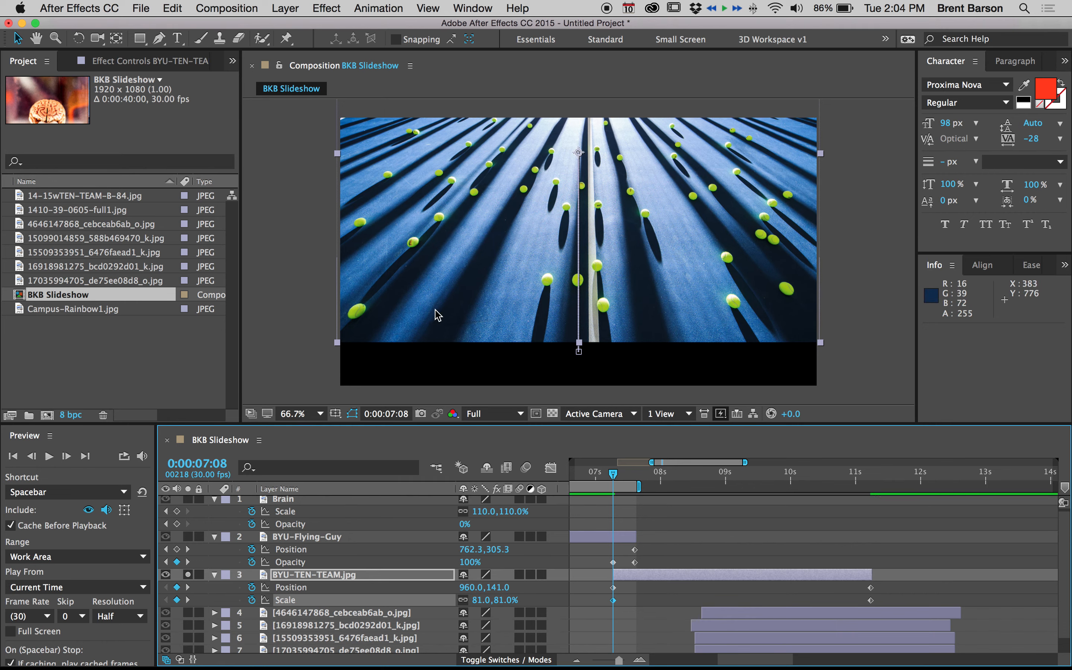
Move the image at the first Position keyframe to 960.0, 321.0 so it covers the frame's lower edge, and preview the motion.
left_click_drag(436, 310, 436, 360)
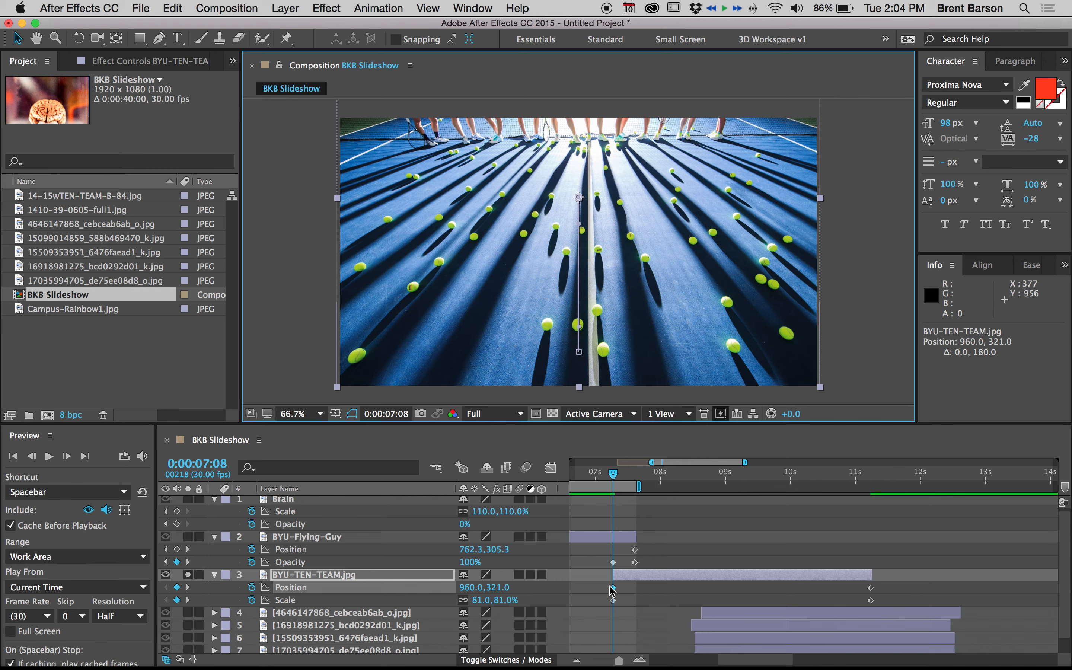
mouse_move(609, 585)
left_click_drag(613, 475, 706, 476)
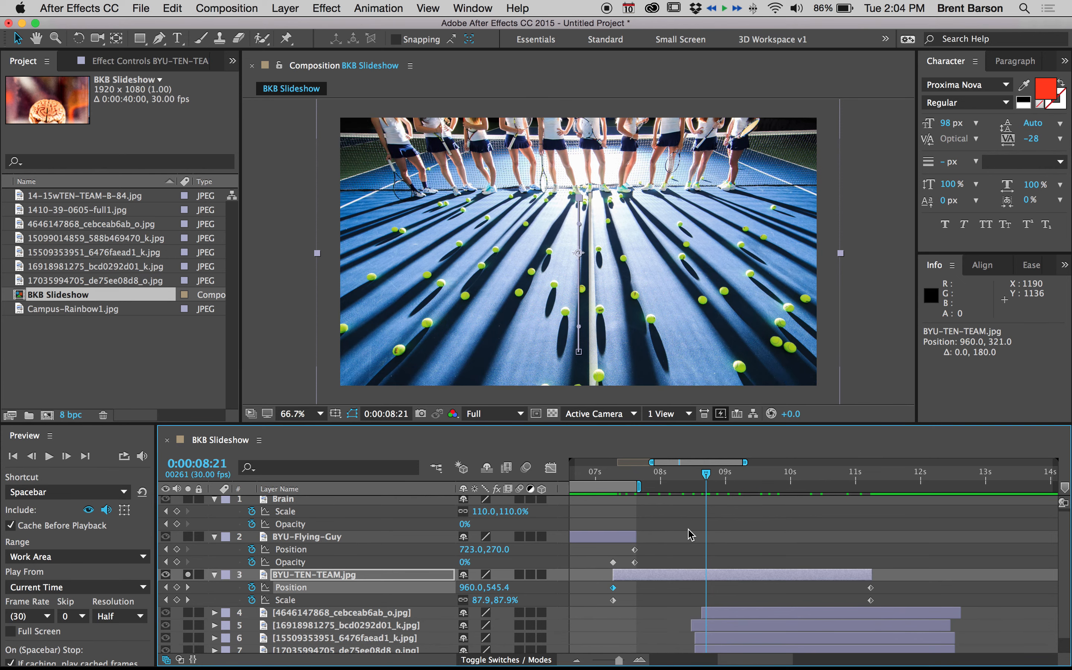
Try adding Opacity keyframes to BYU-TEN-TEAM.jpg at both ends and ten frames inside each end, and clear them all.
key("i")
key("alt+shift+t")
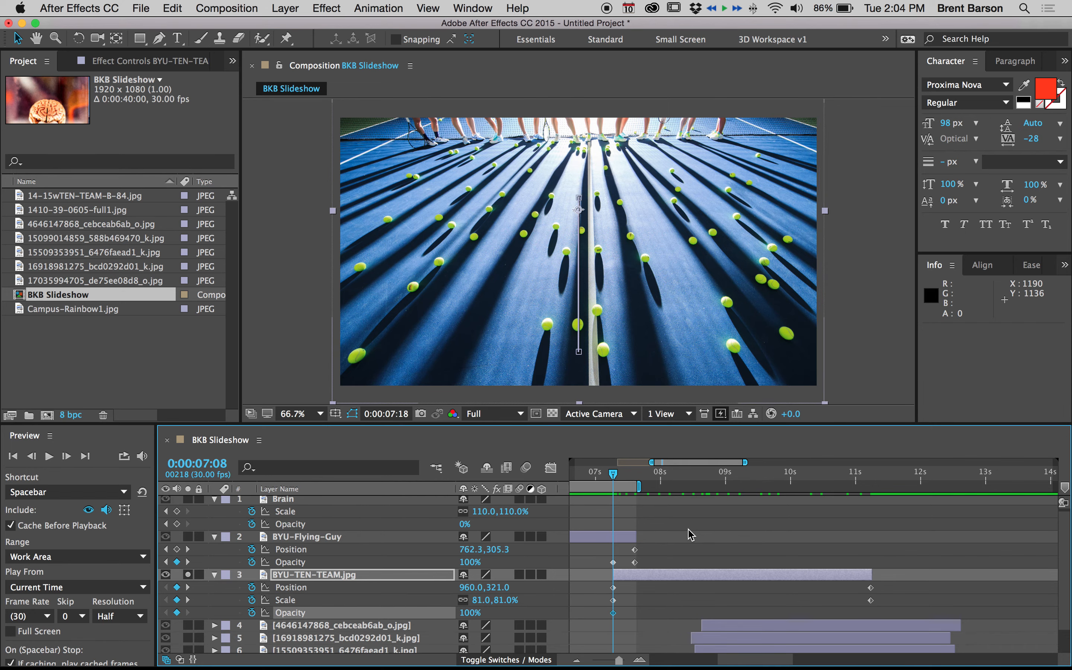
key("shift+Page_Down")
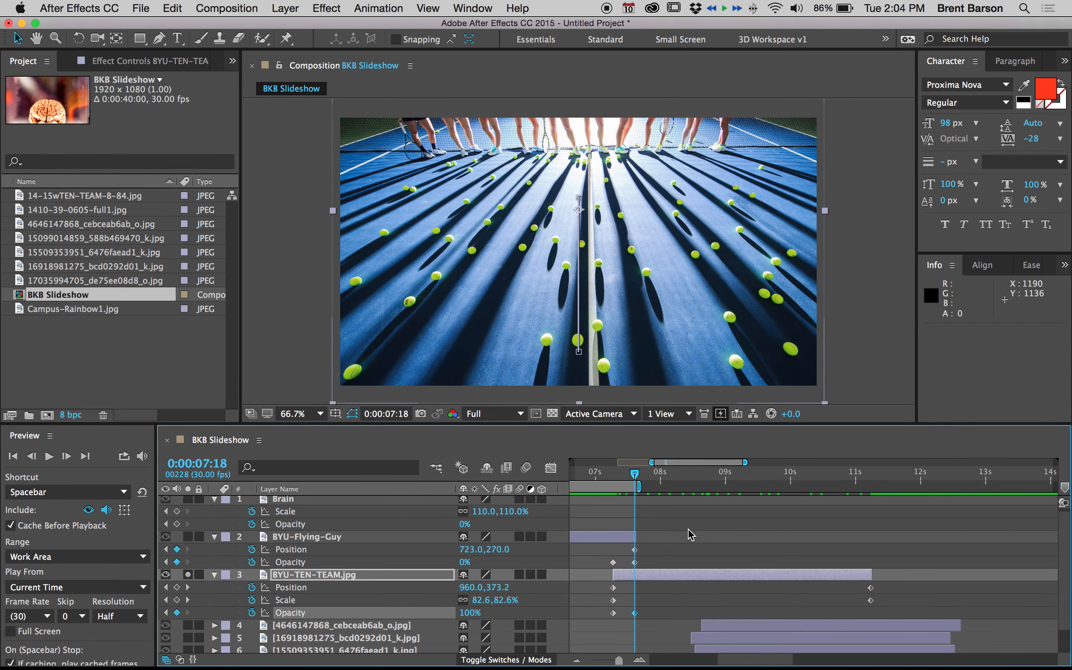
key("o")
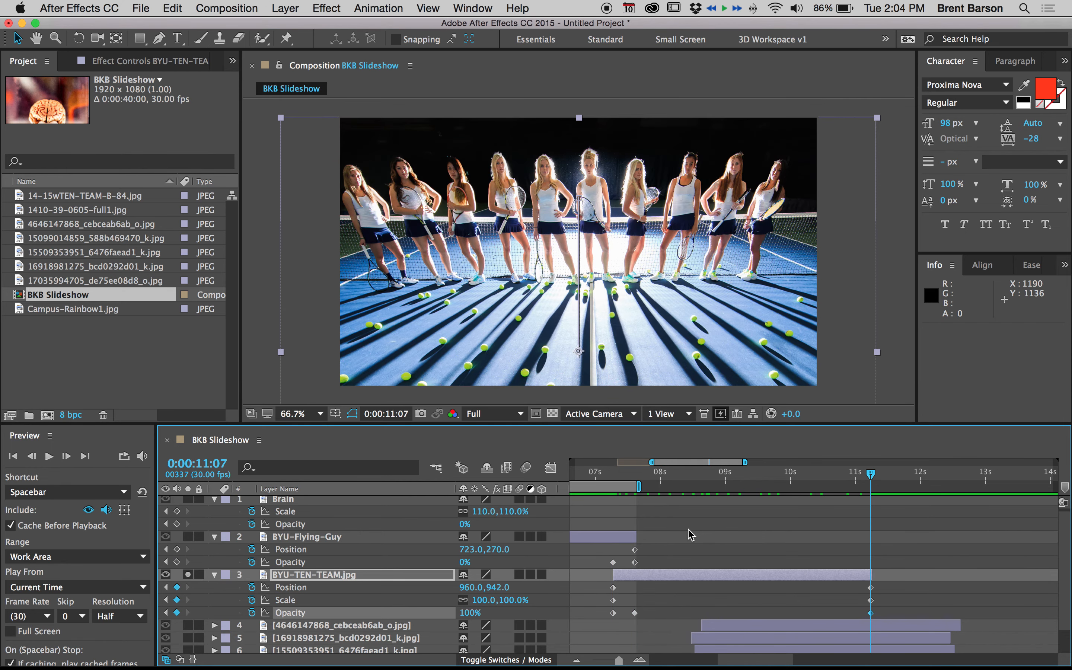
key("shift+Page_Up")
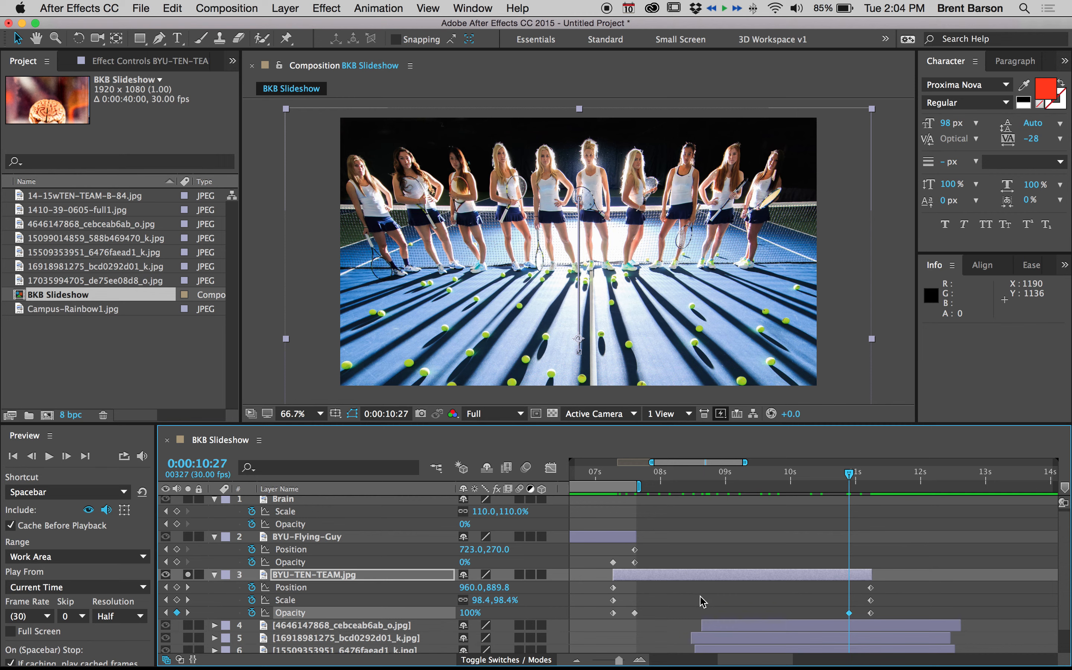
left_click(252, 613)
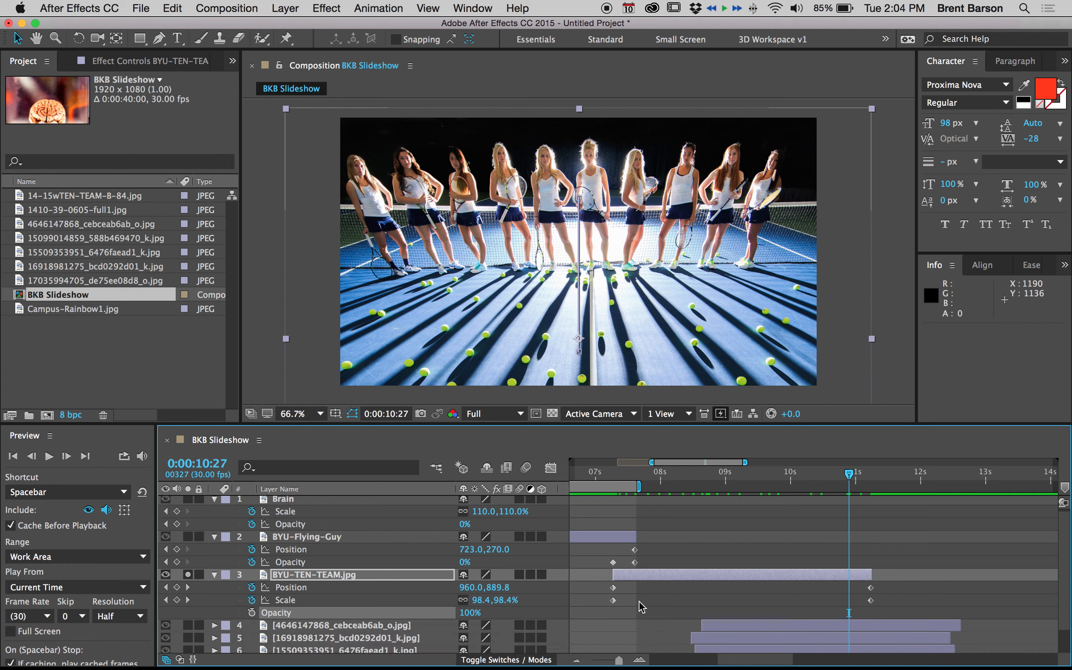
Copy all four Opacity keyframes of the BYU-Flying-Guy layer.
left_click(663, 577)
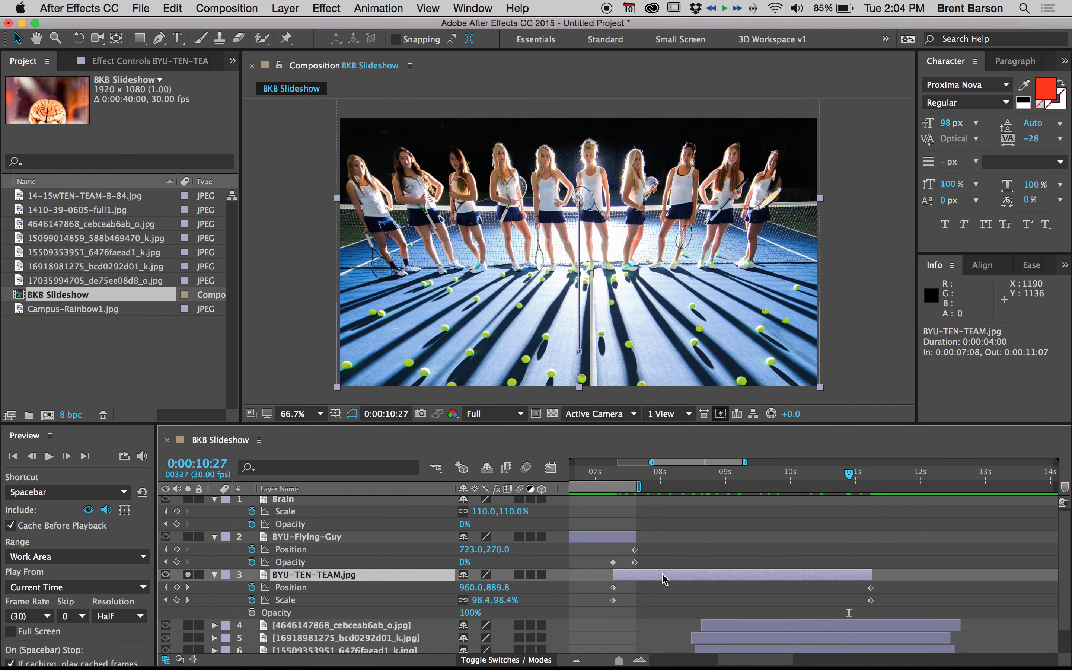
key("i")
left_click_drag(711, 537, 984, 549)
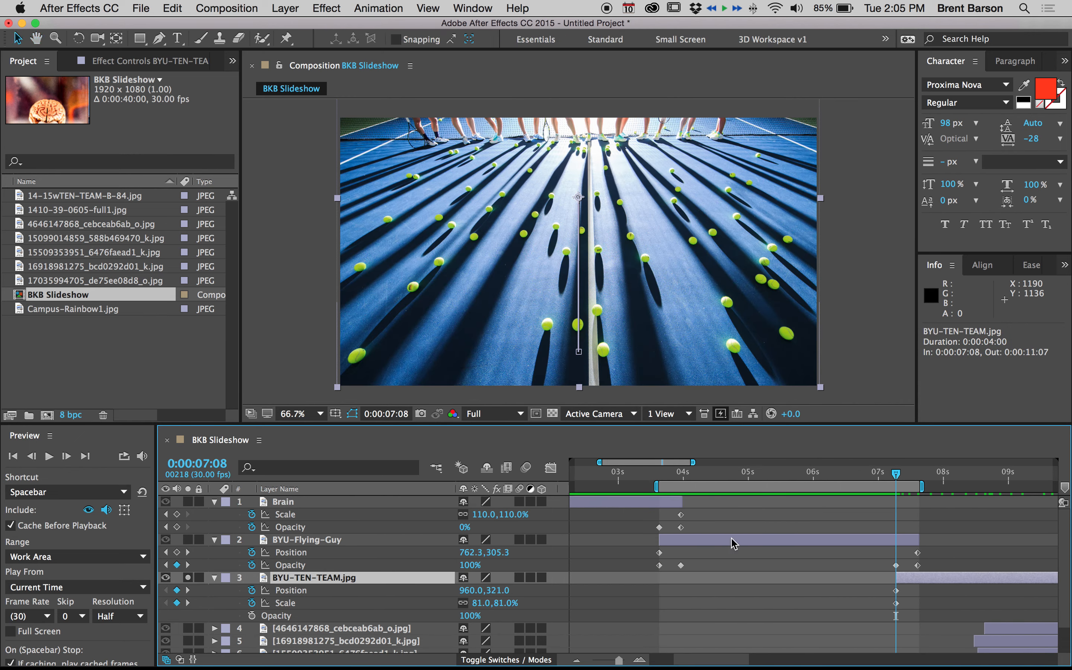
left_click(290, 565)
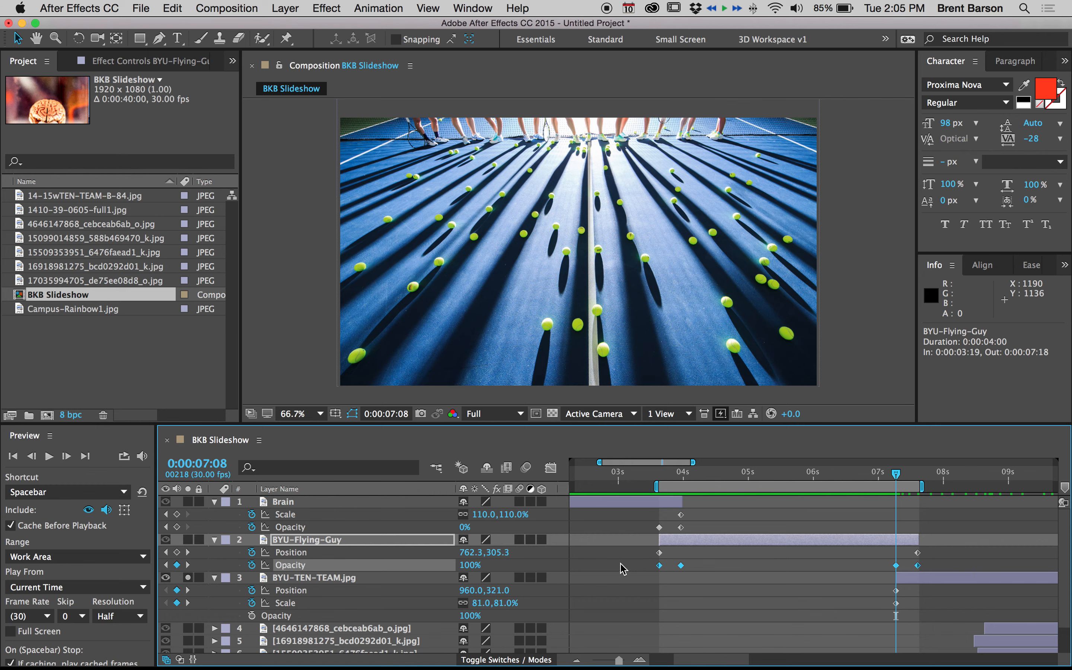
key("i")
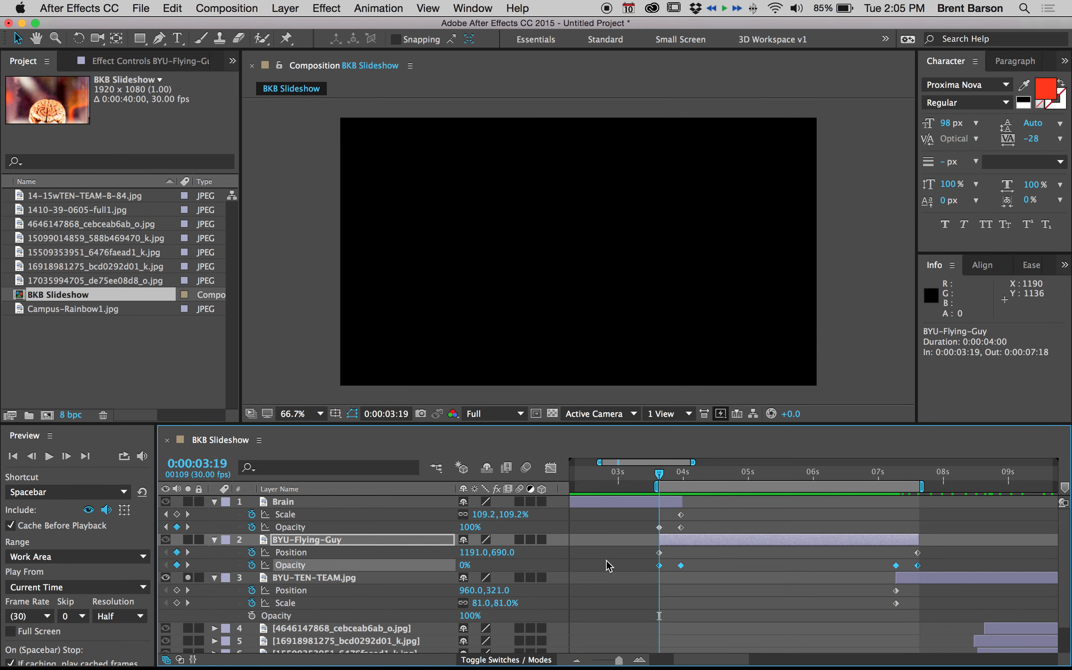
key("super+c")
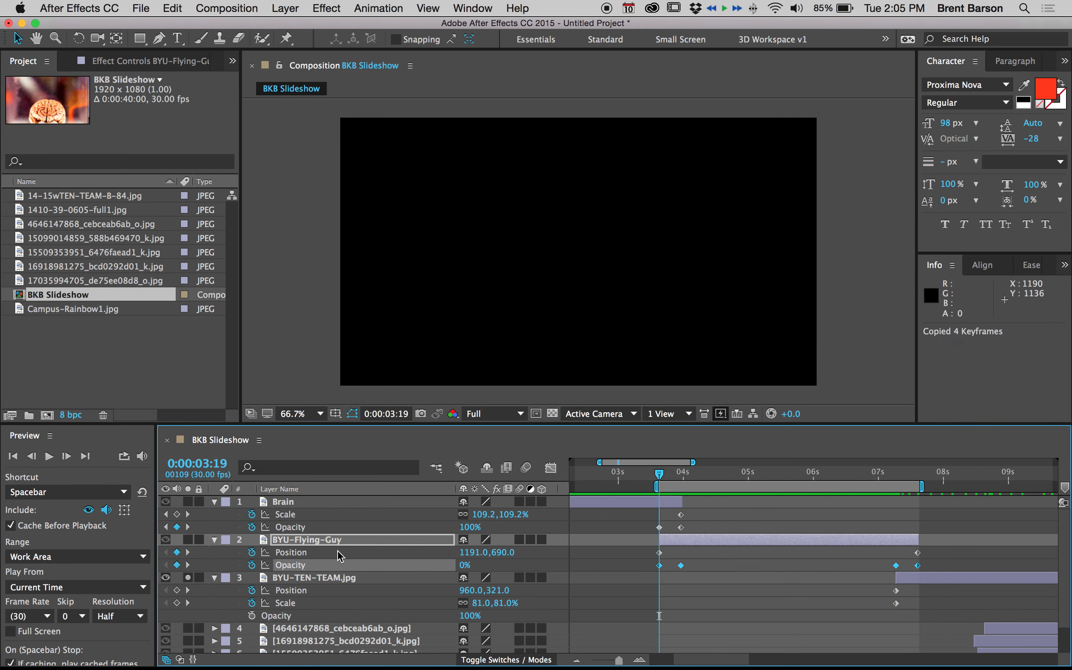
Paste the copied Opacity keyframes onto BYU-TEN-TEAM.jpg starting at its first frame, 0:00:07:08, and preview the result.
left_click(323, 579)
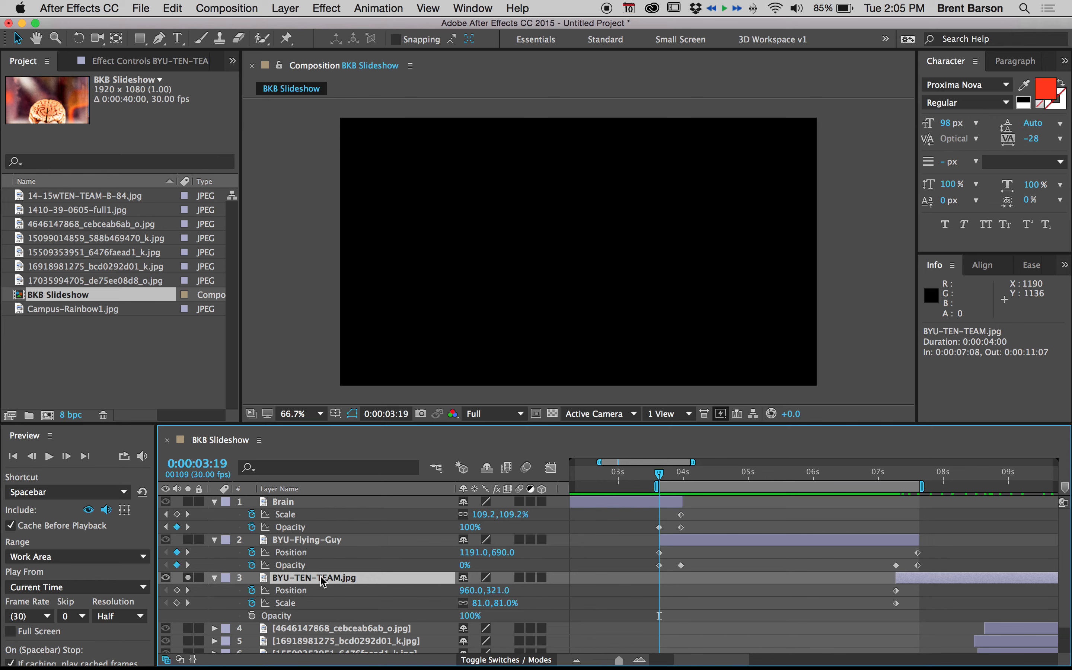
key("i")
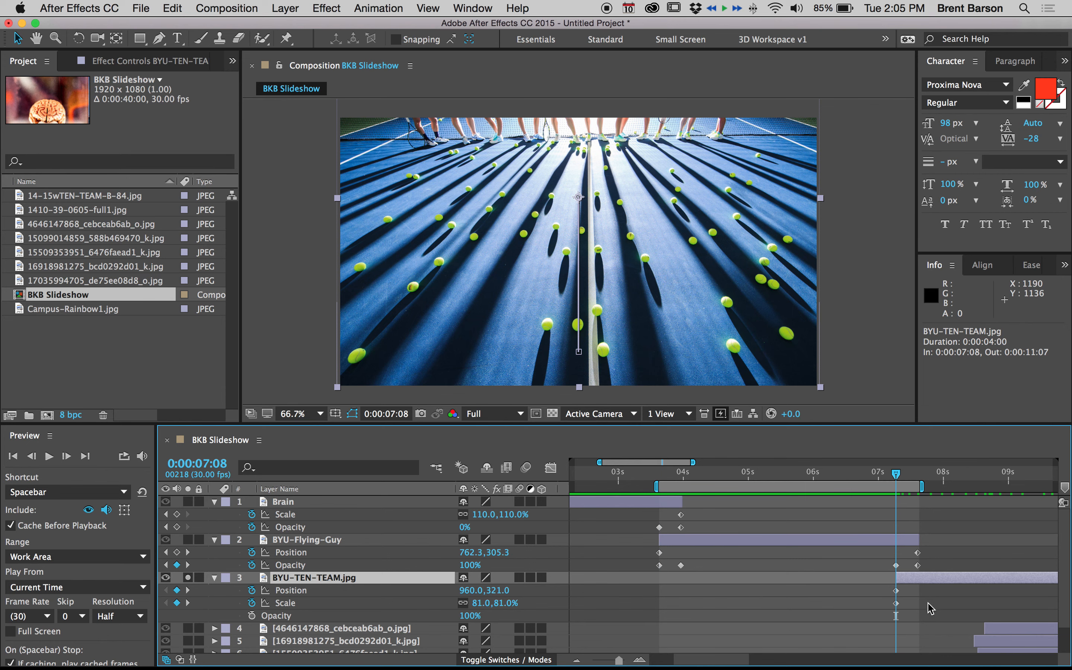
left_click_drag(931, 609, 686, 598)
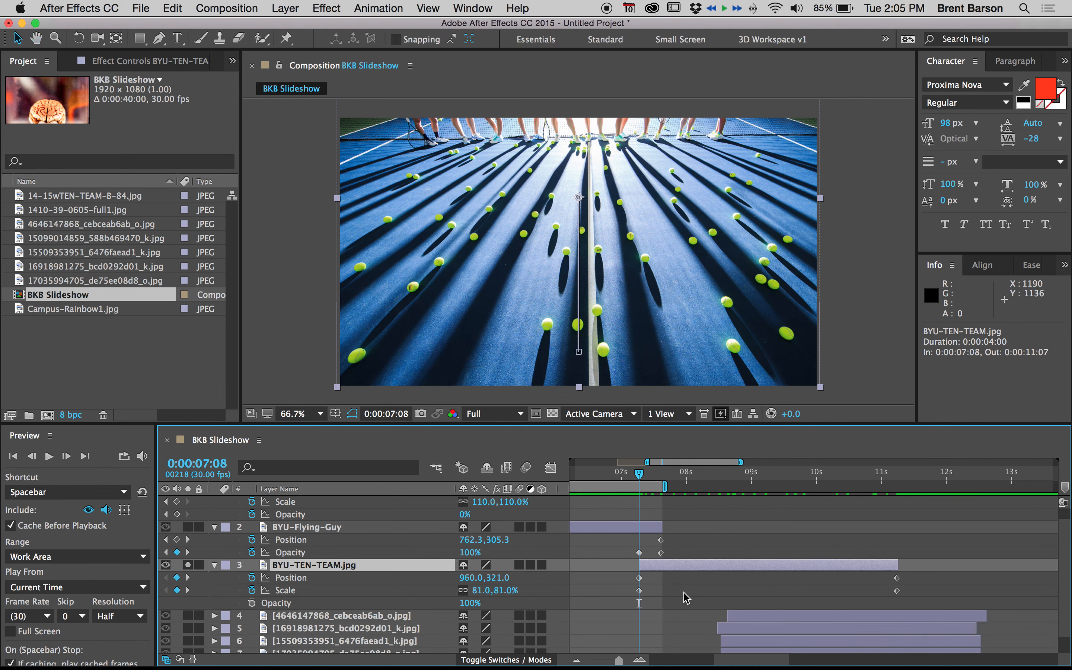
key("super+v")
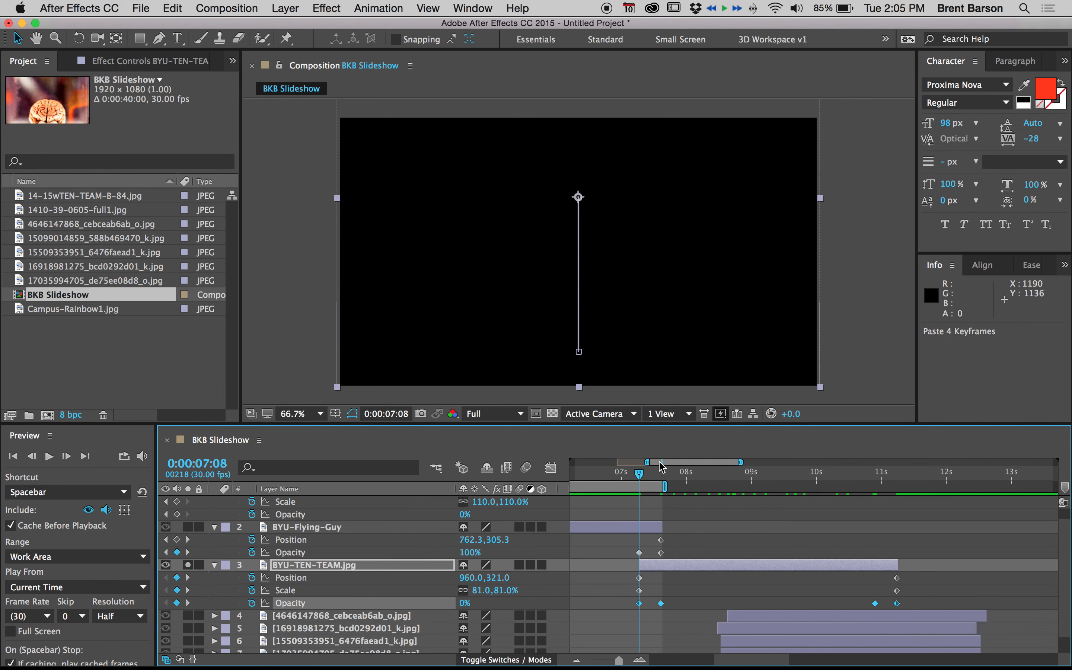
left_click_drag(699, 475, 827, 472)
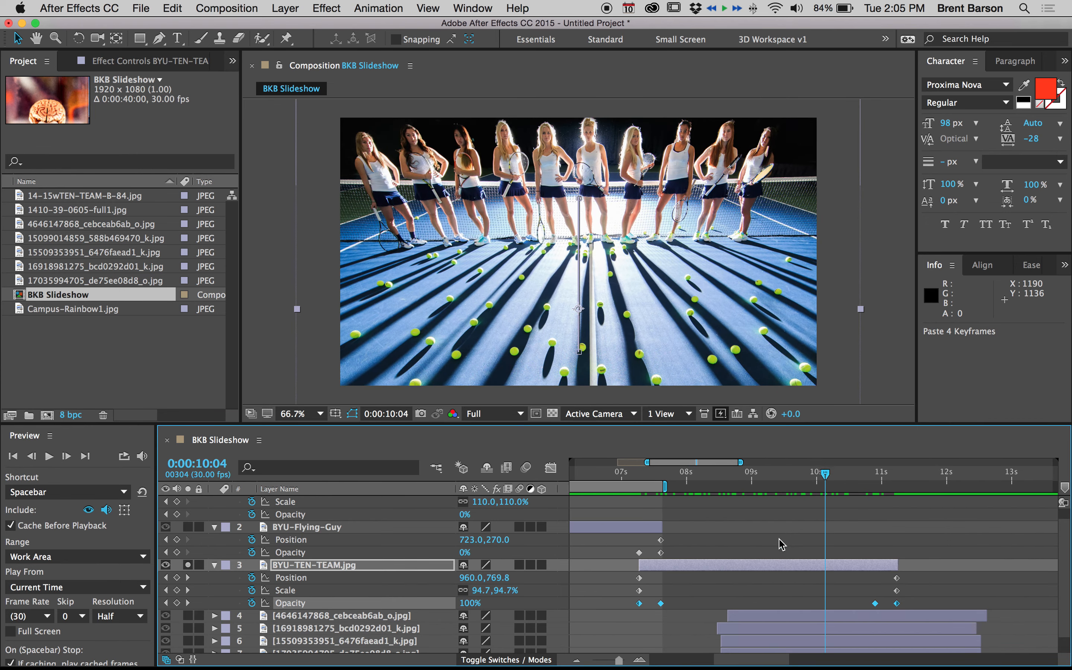
left_click(758, 590)
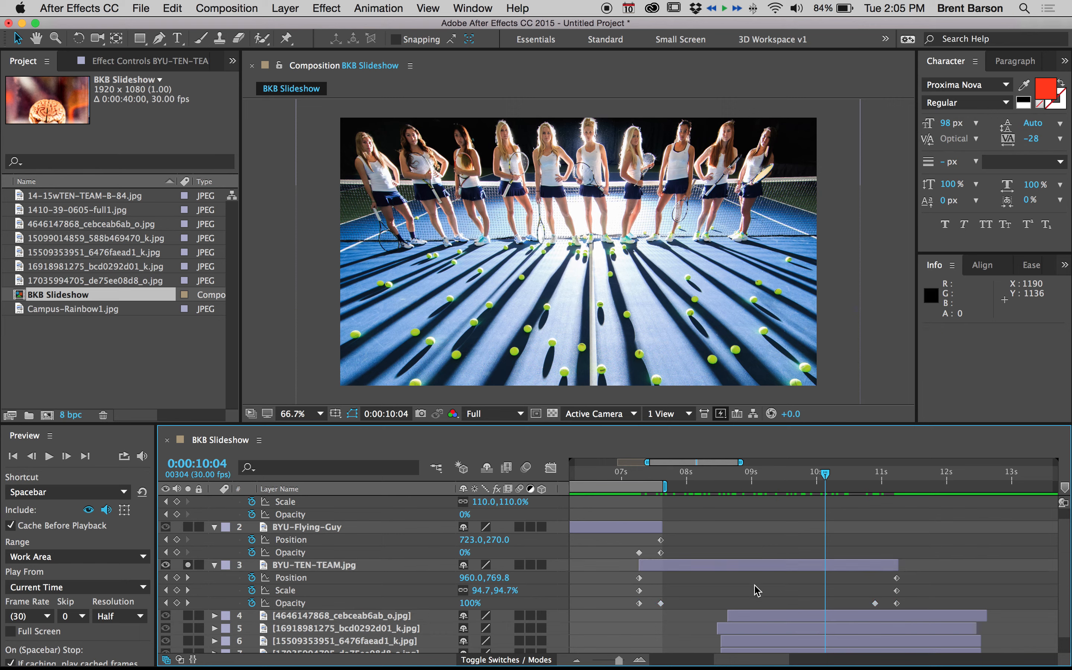
left_click(769, 620)
left_click(921, 474)
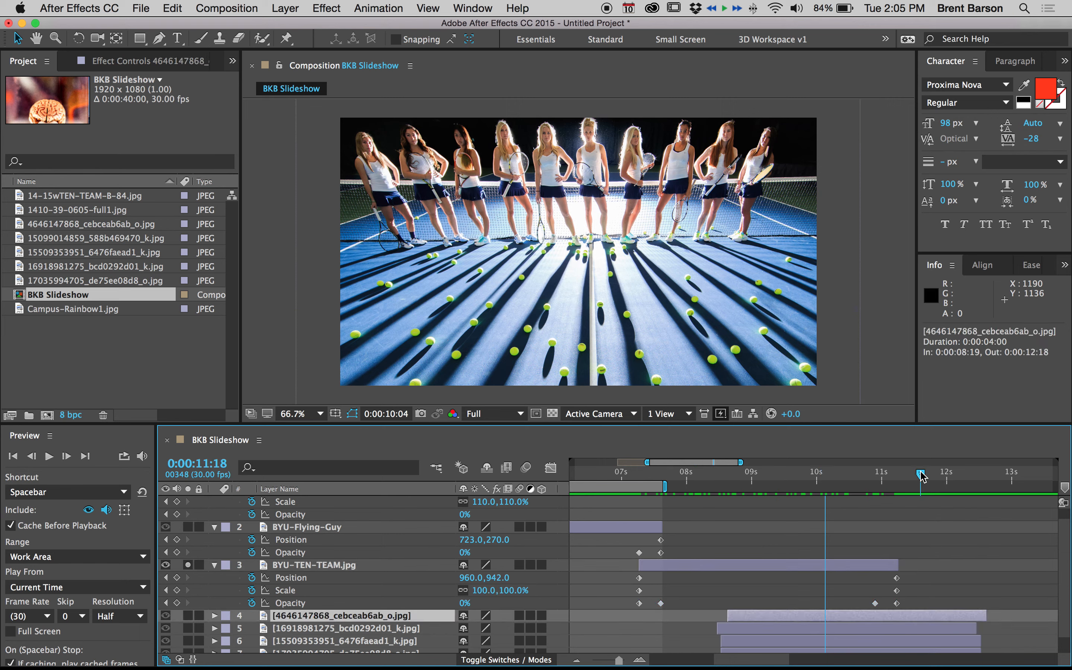
left_click_drag(921, 476, 927, 474)
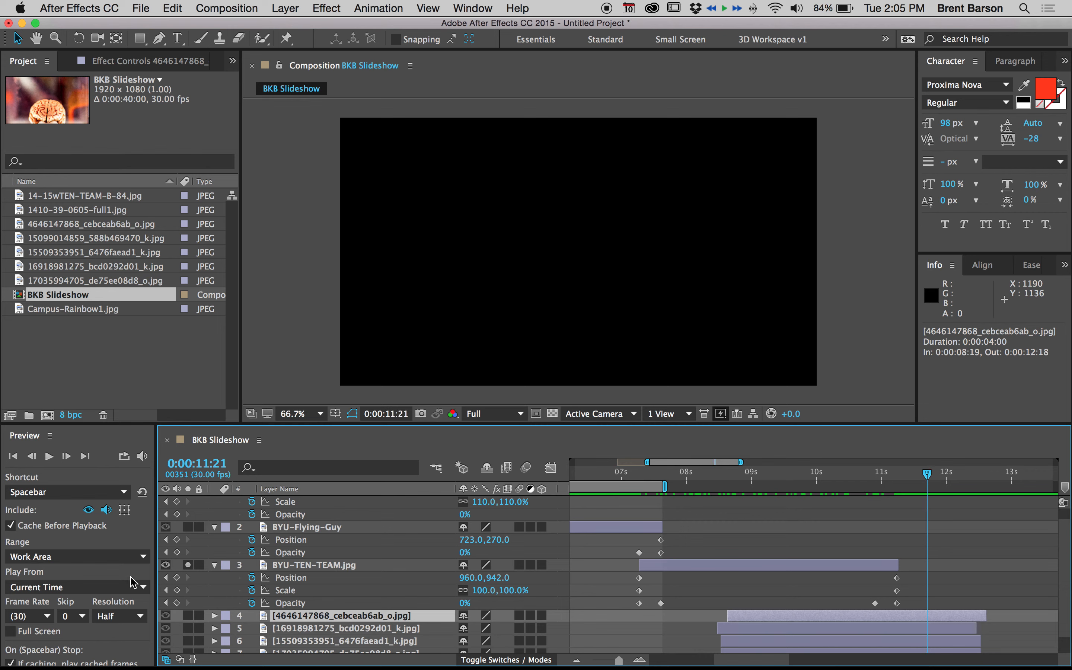
left_click(189, 565)
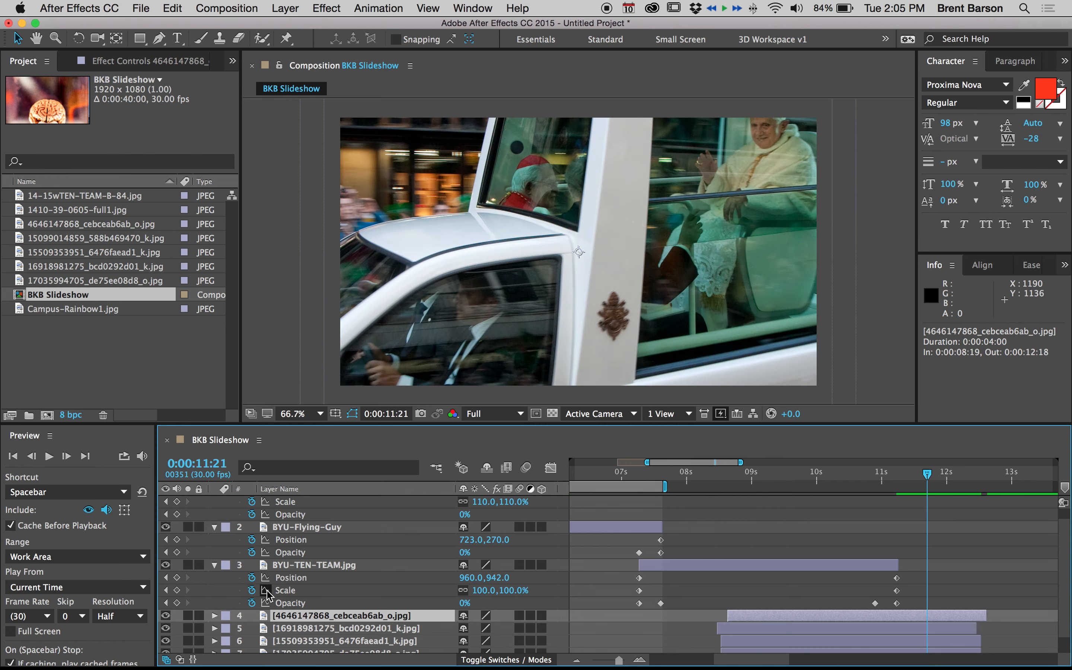
left_click(166, 603)
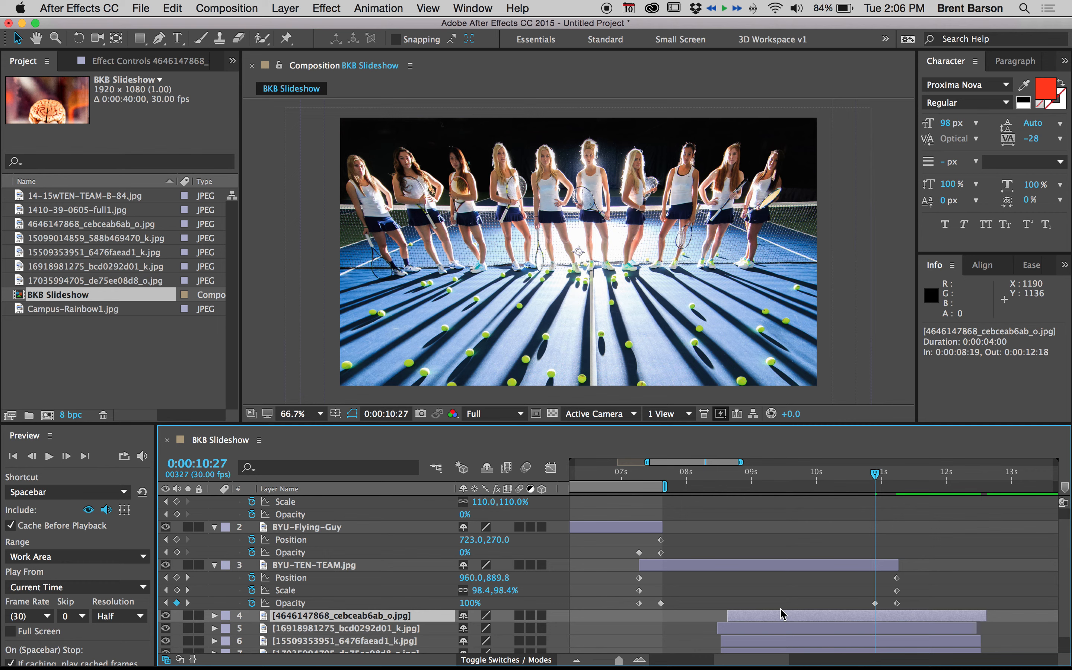
key("bracketleft")
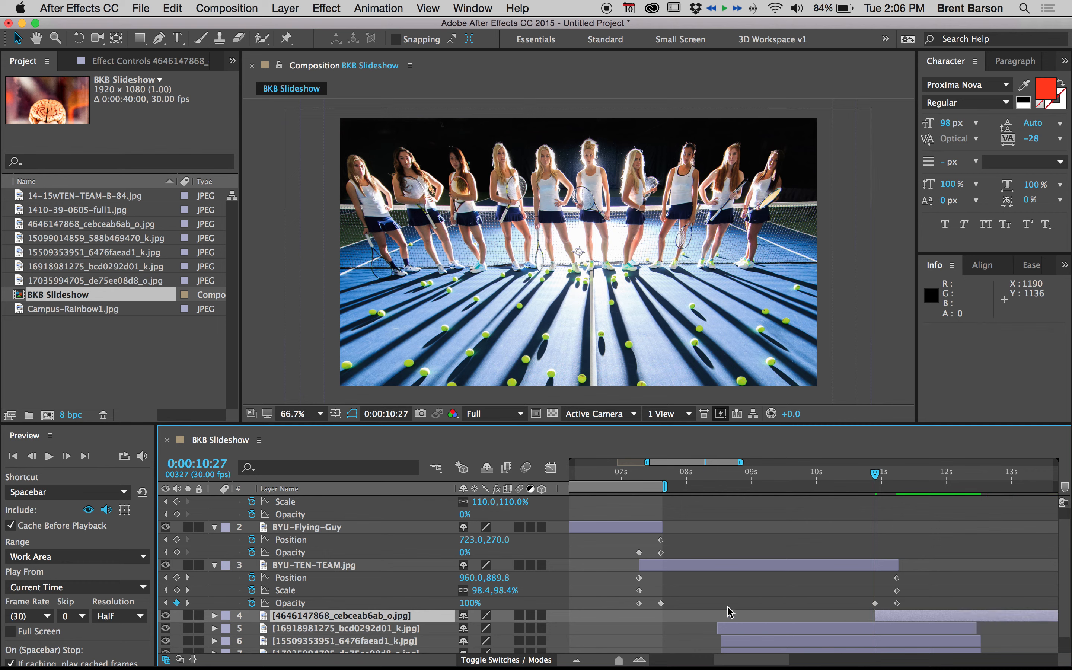
left_click(188, 616)
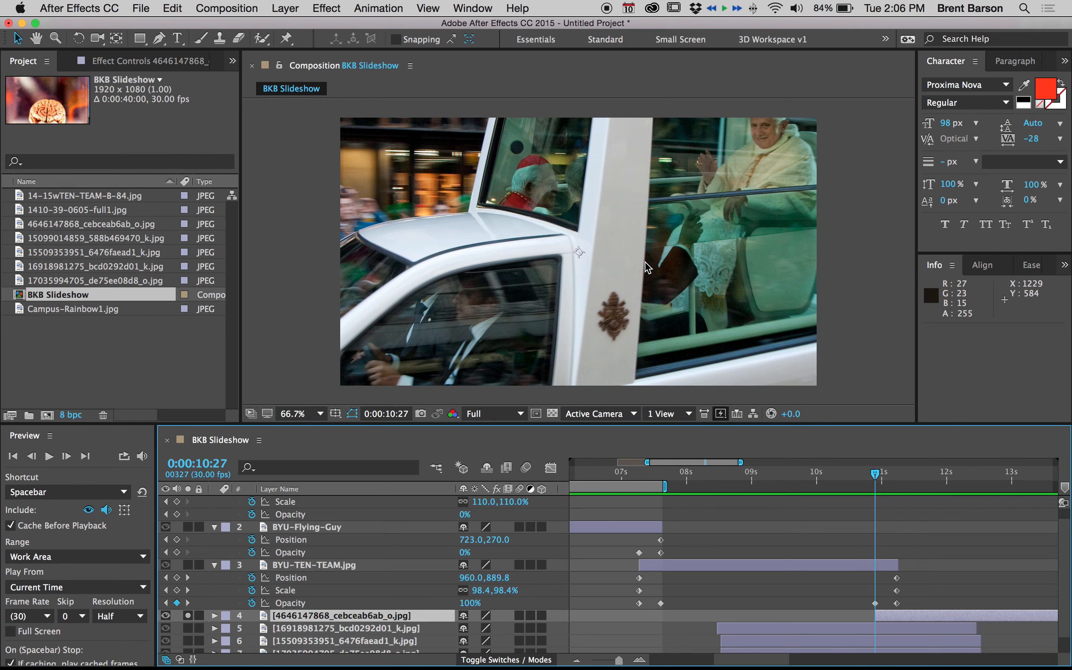
key("comma")
key("comma")
scroll(747, 229, "down", 2)
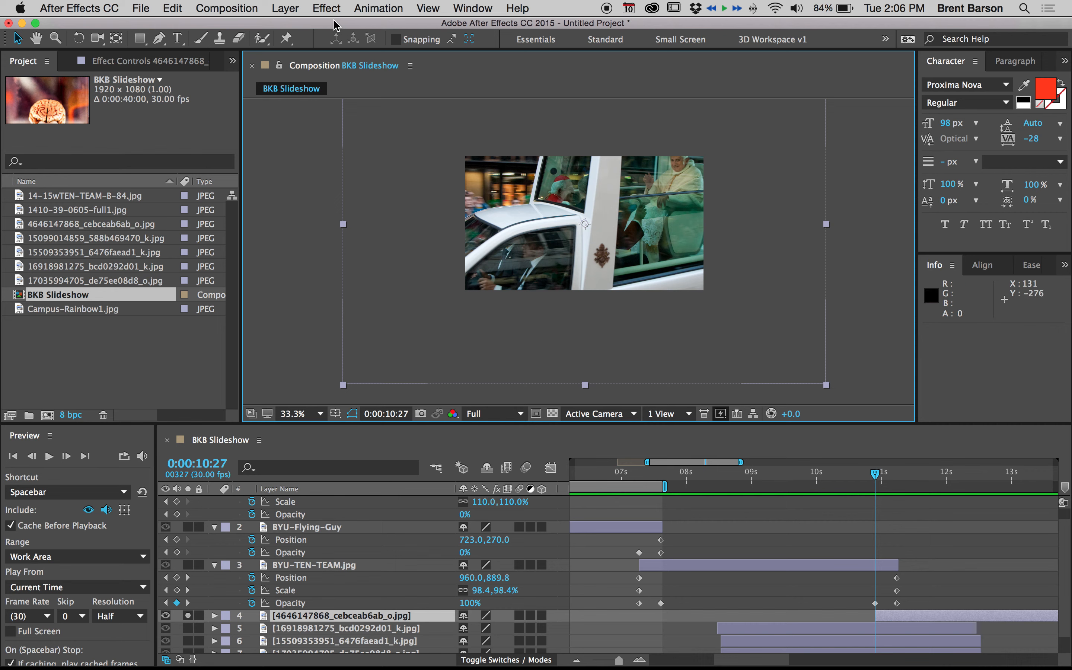
left_click(288, 8)
mouse_move(330, 172)
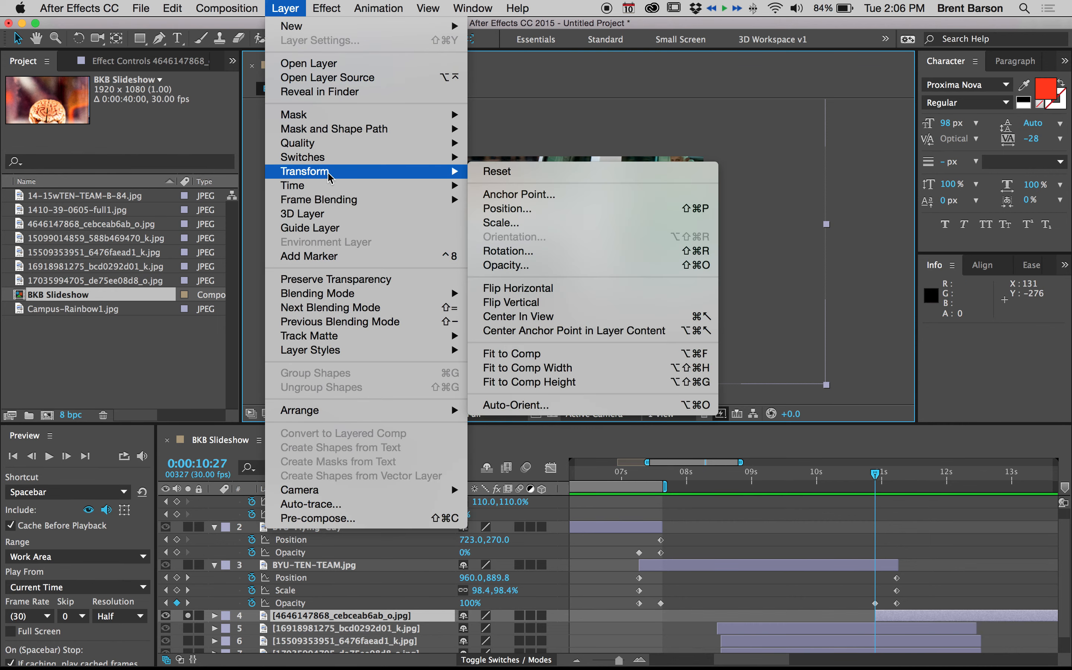
left_click(547, 367)
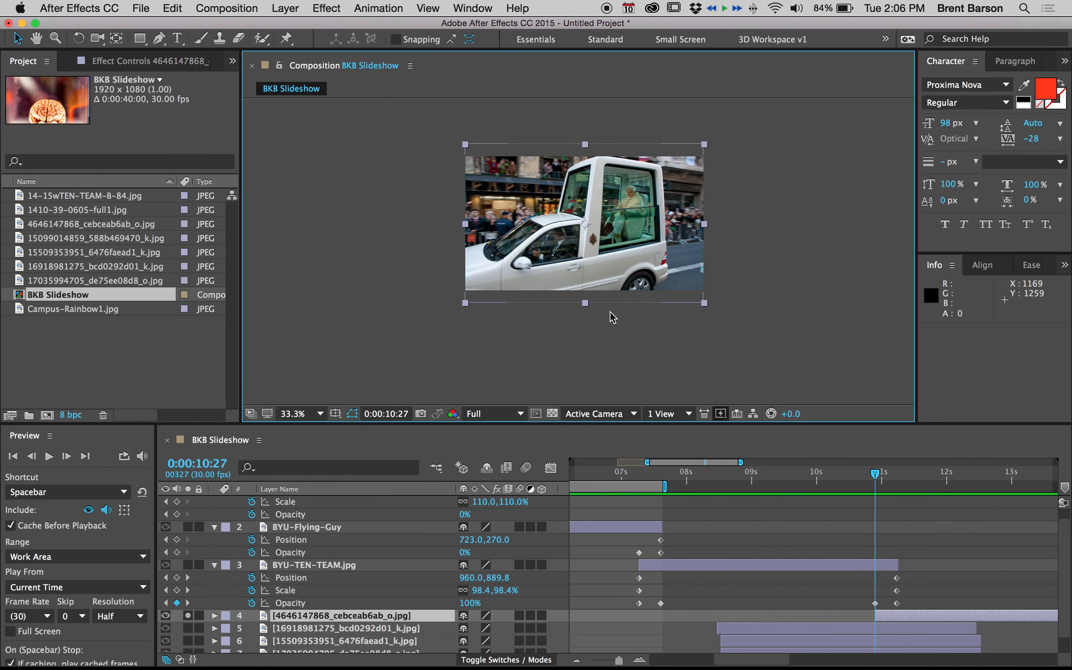
Move the photo layer's anchor point with the Pan Behind tool onto the face of the white-robed passenger in the vehicle's rear cabin.
key("shift+slash")
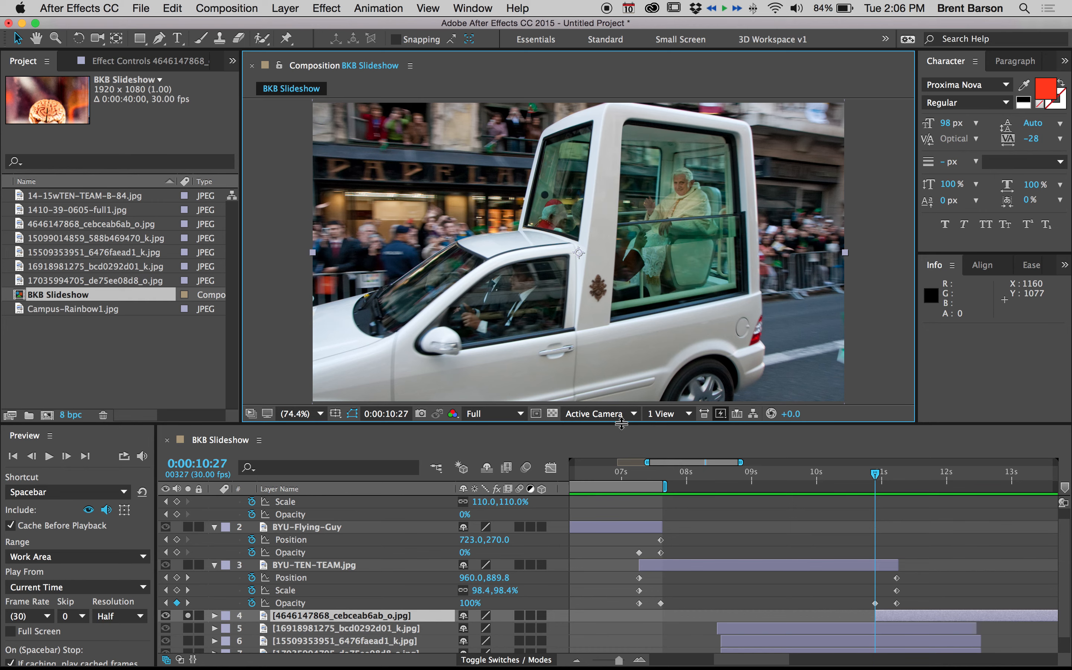
left_click_drag(621, 423, 619, 457)
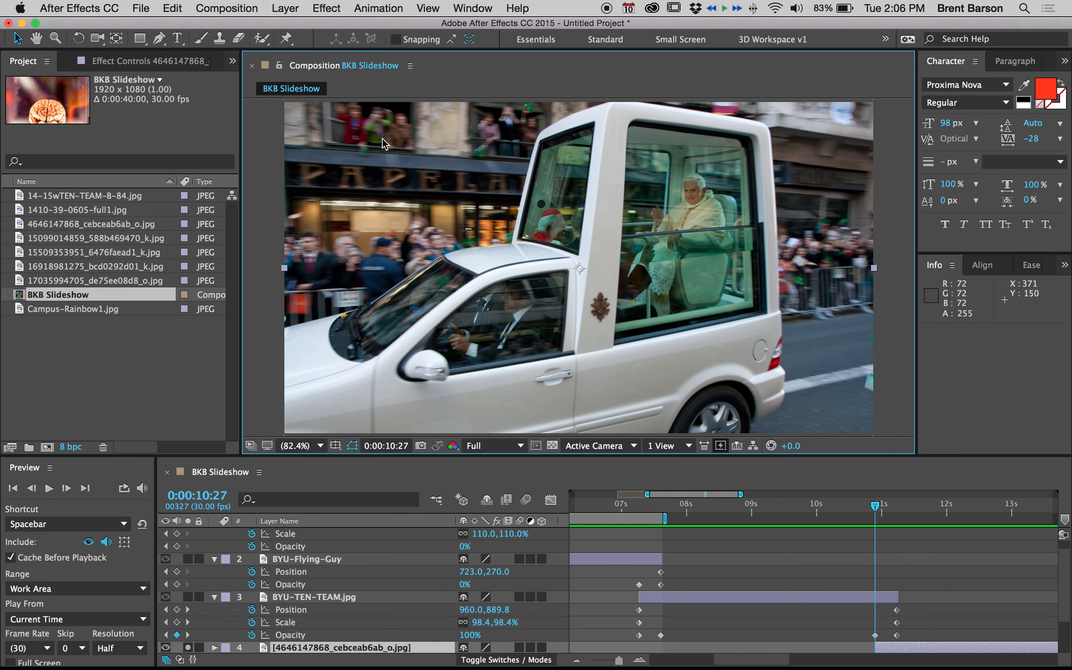
left_click(116, 41)
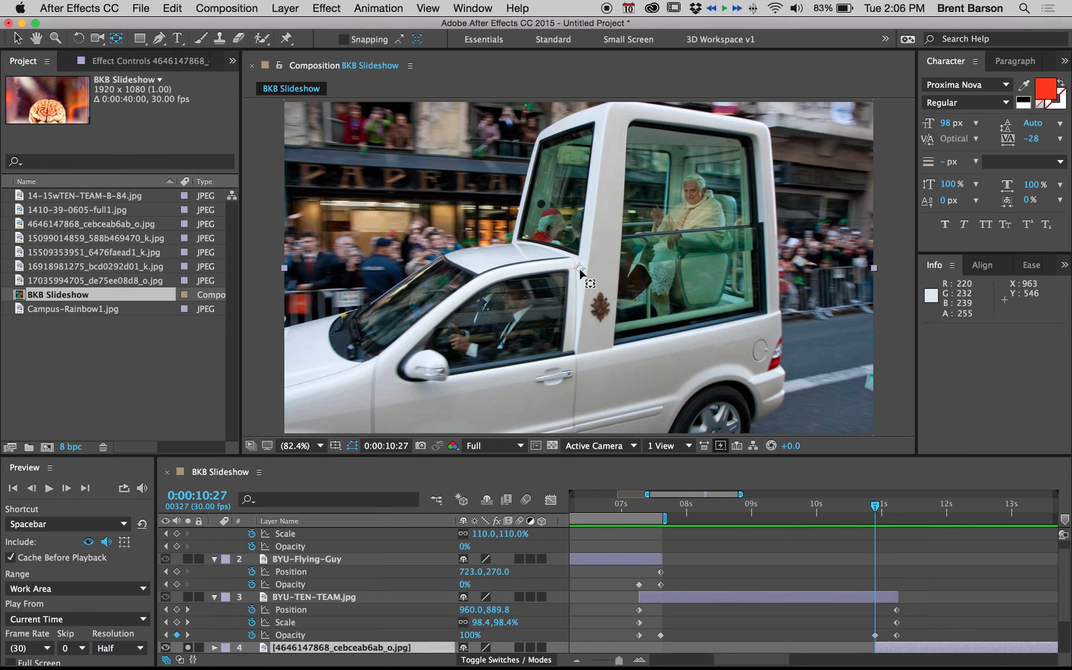
left_click_drag(578, 271, 693, 192)
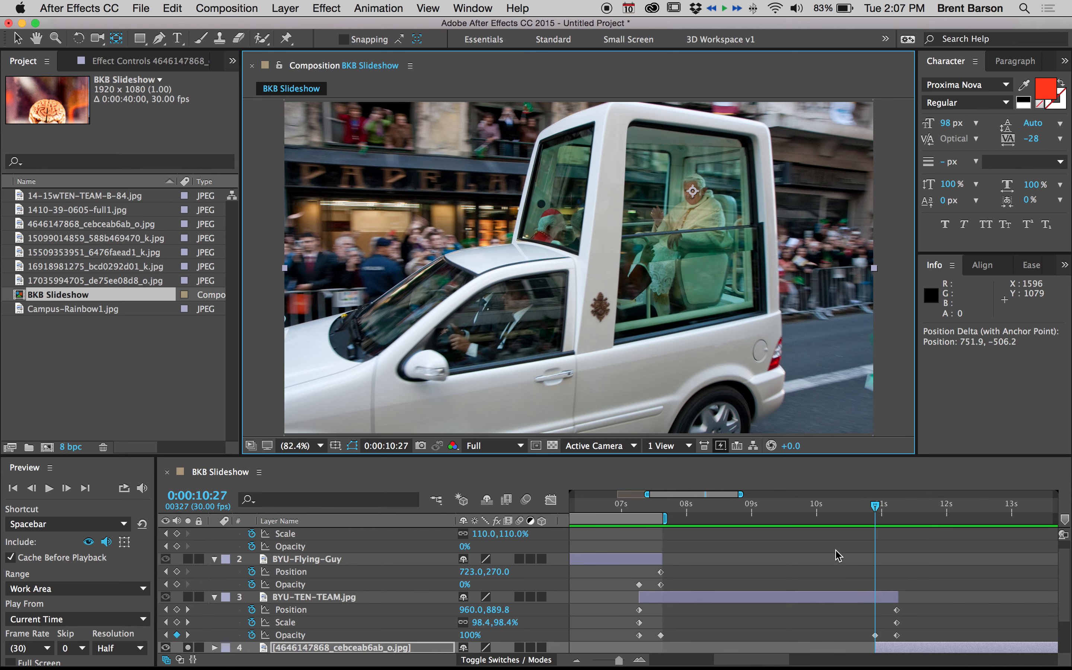
scroll(837, 555, "down", 3)
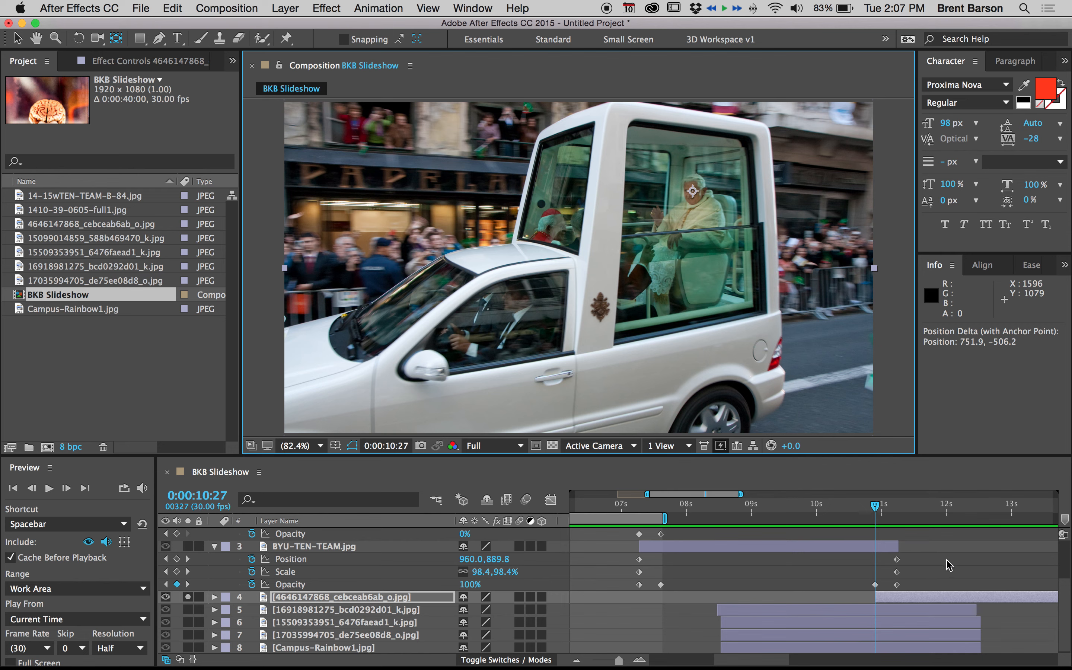
key("h")
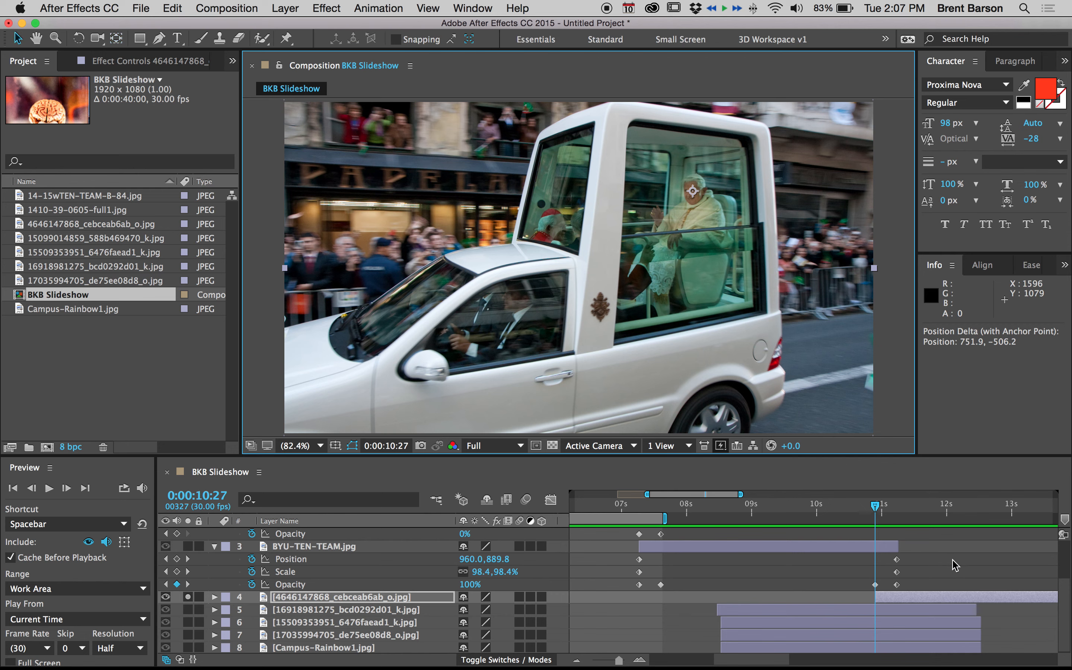
left_click_drag(948, 561, 669, 550)
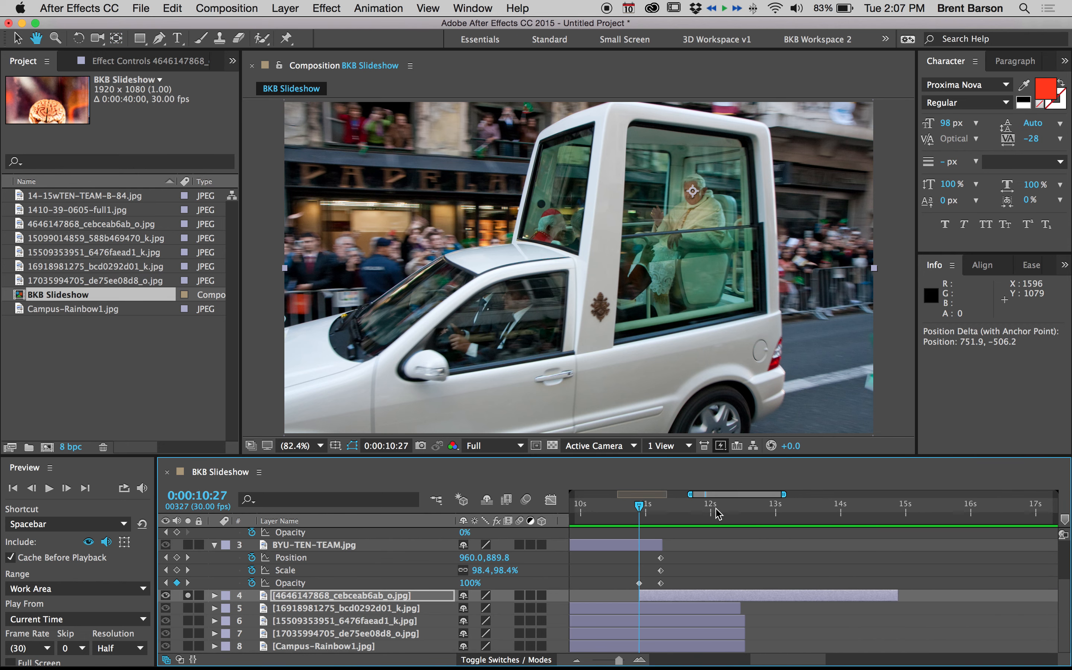
left_click(319, 599)
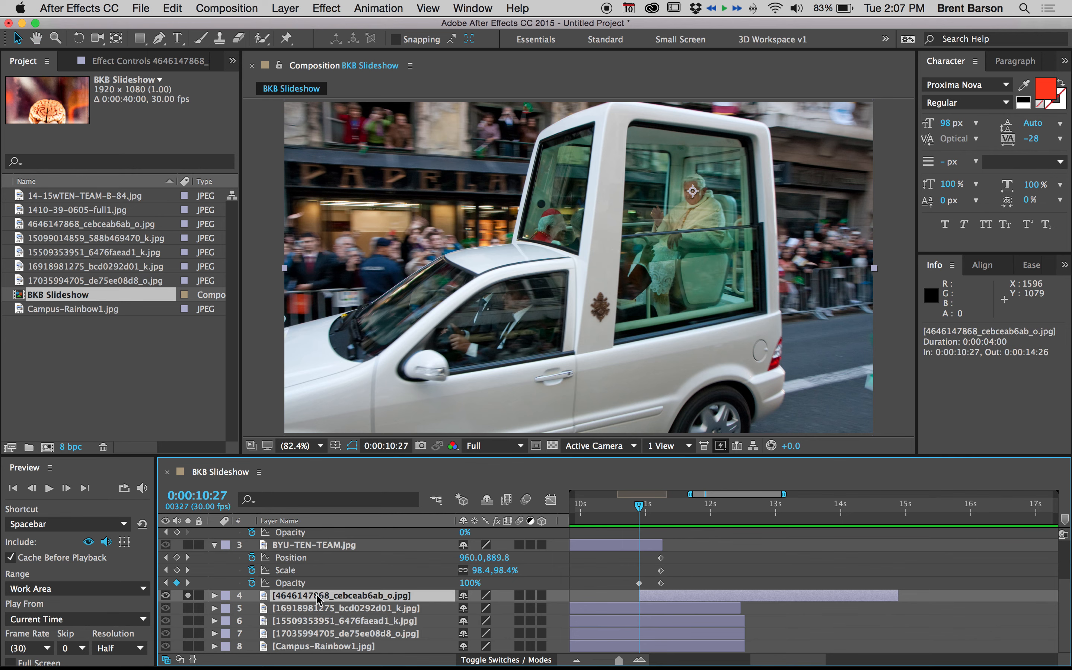
key("Return")
type("Po")
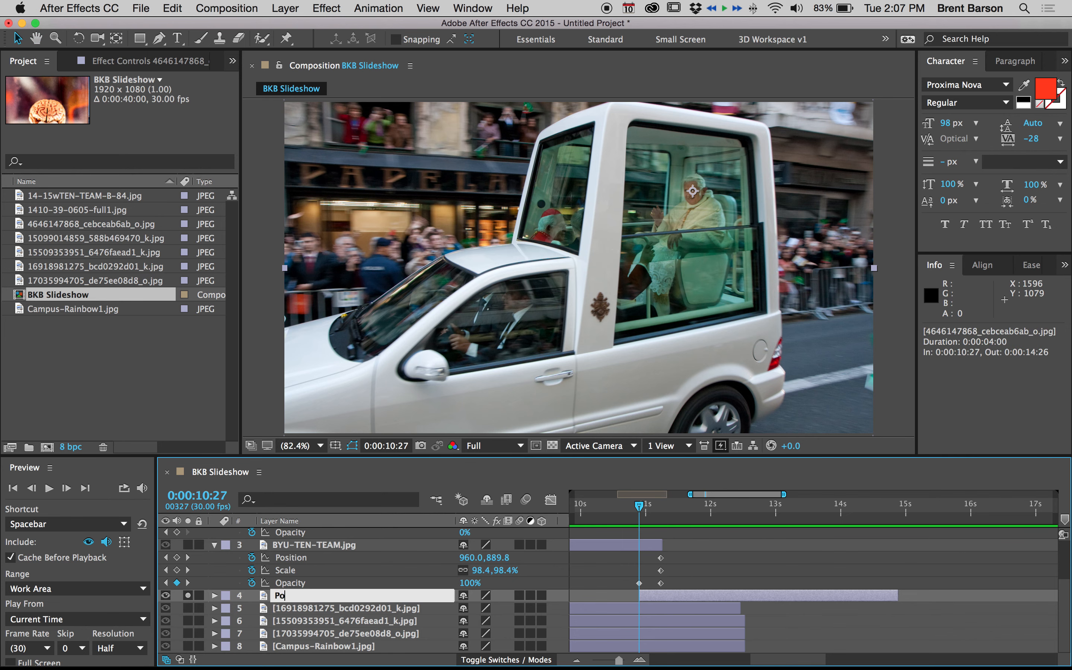
type("pe dirving")
key("BackSpace")
key("BackSpace")
key("BackSpace")
key("BackSpace")
key("BackSpace")
key("BackSpace")
type("riving")
key("BackSpace")
key("BackSpace")
type("Mobile")
key("Return")
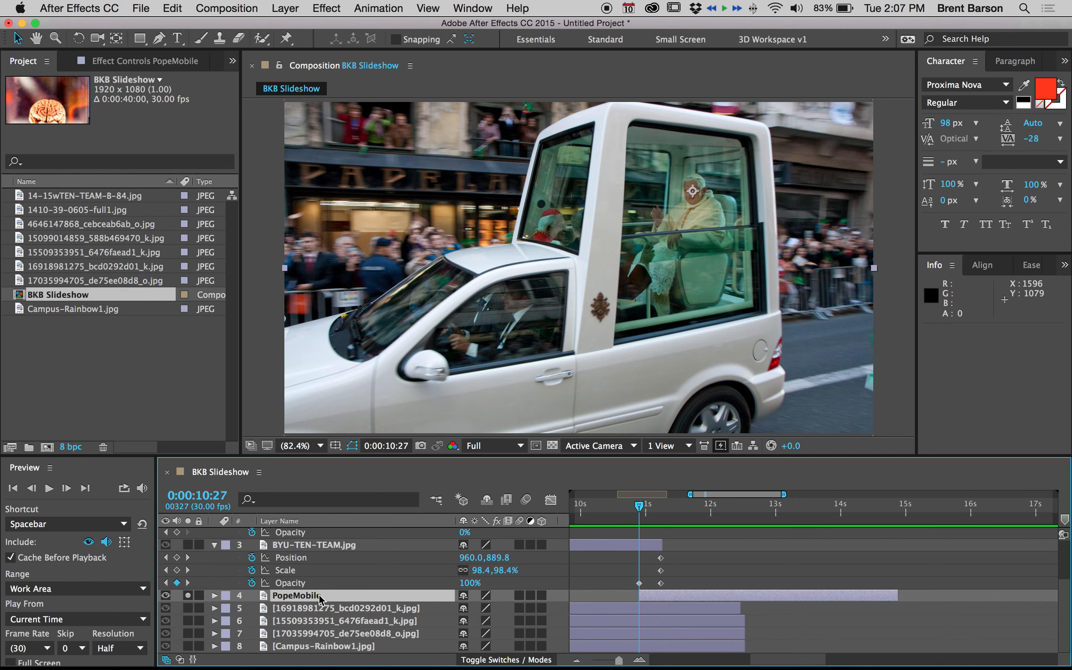
Keyframe PopeMobile's Scale at its first frame, set it to 100% at its last frame, 0:00:14:26, and scrub through the zoom.
key("s")
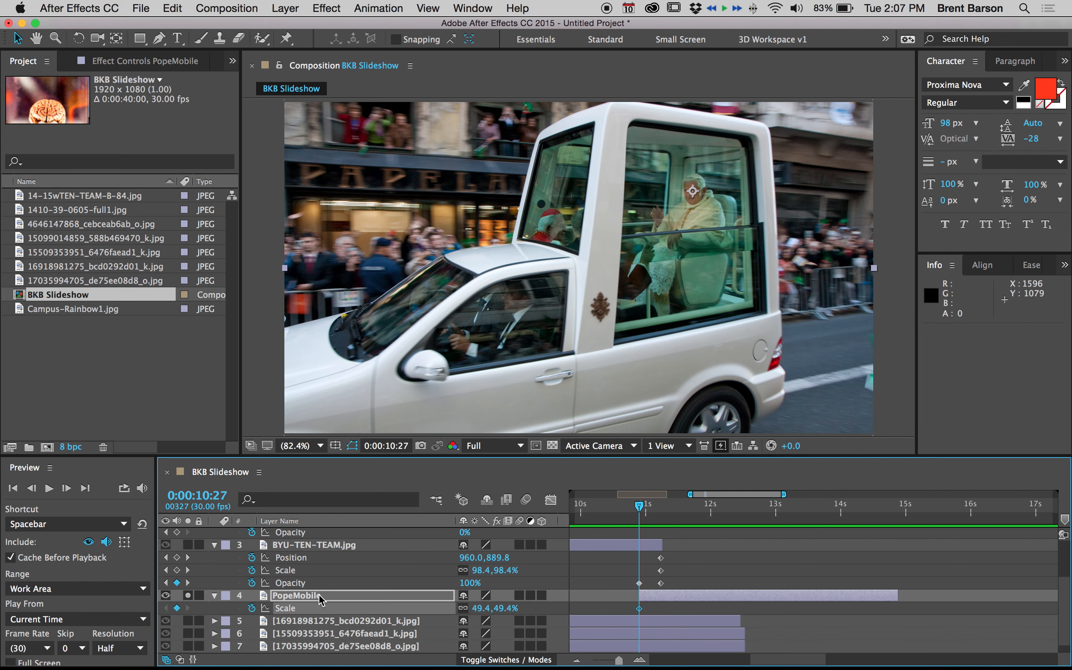
key("o")
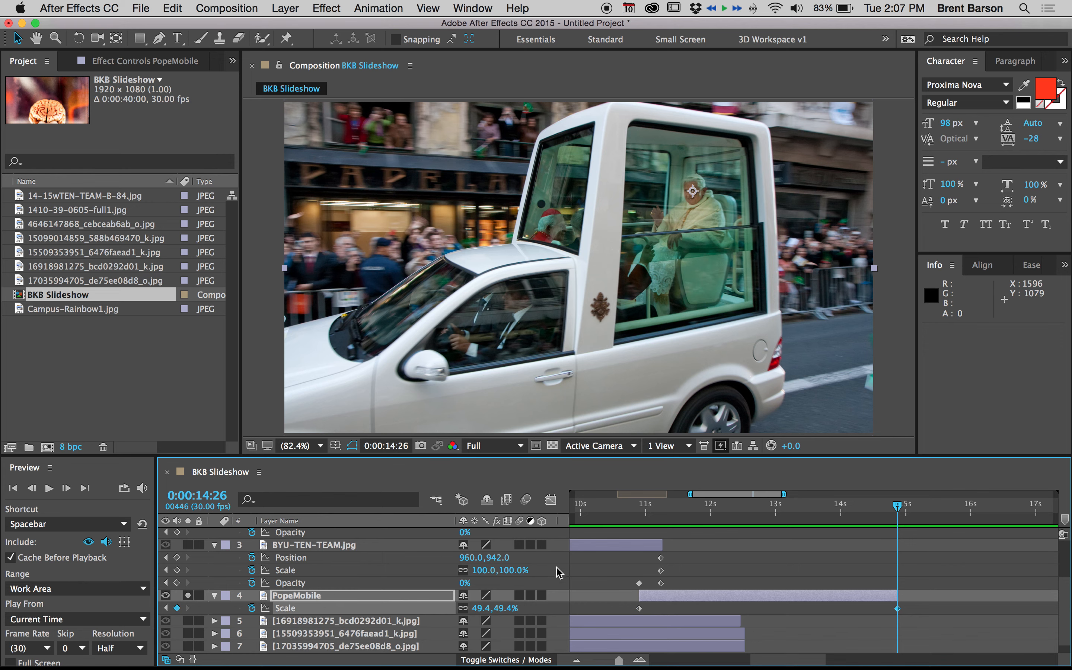
left_click_drag(478, 612, 501, 608)
left_click(483, 608)
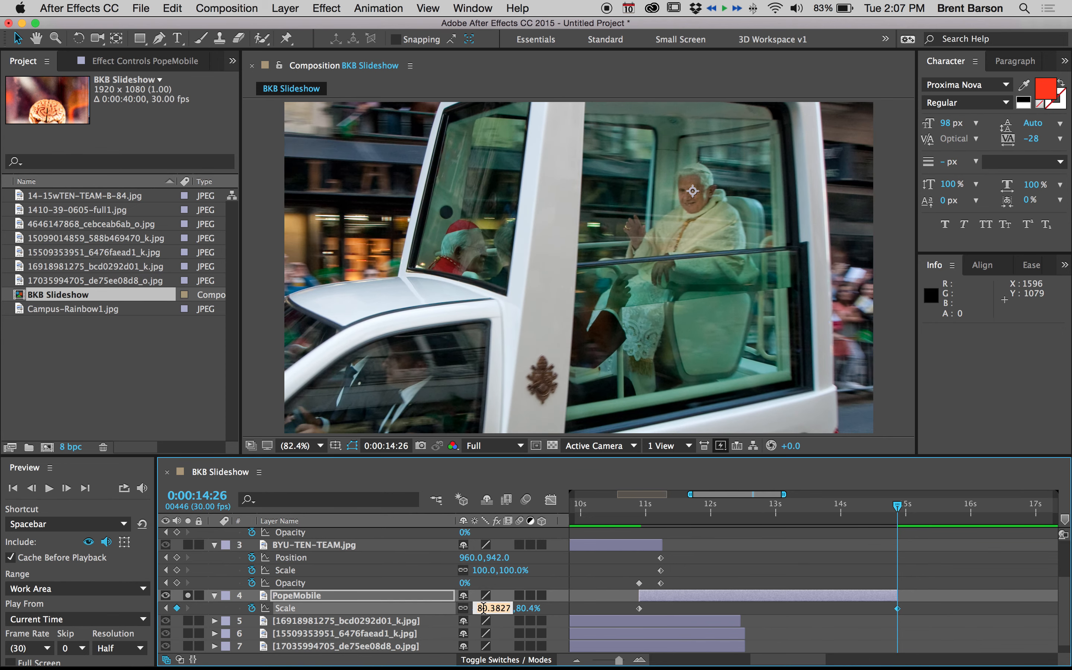
type("100")
key("Return")
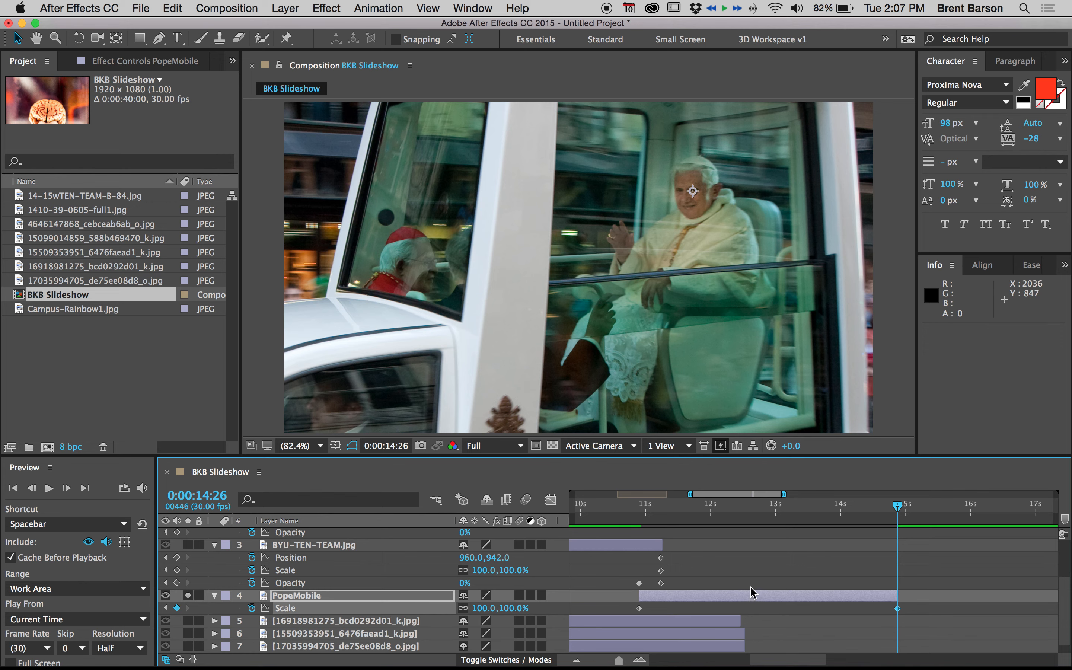
left_click(753, 569)
left_click_drag(663, 507, 721, 509)
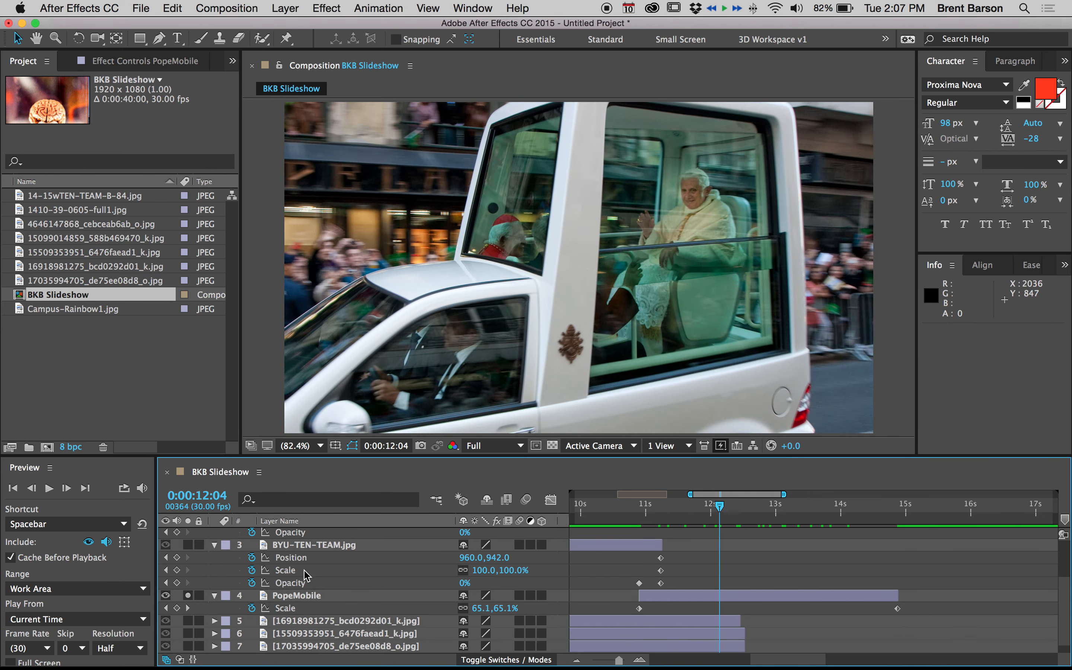
Copy all four Opacity keyframes of the BYU-TEN-TEAM.jpg layer.
left_click(284, 584)
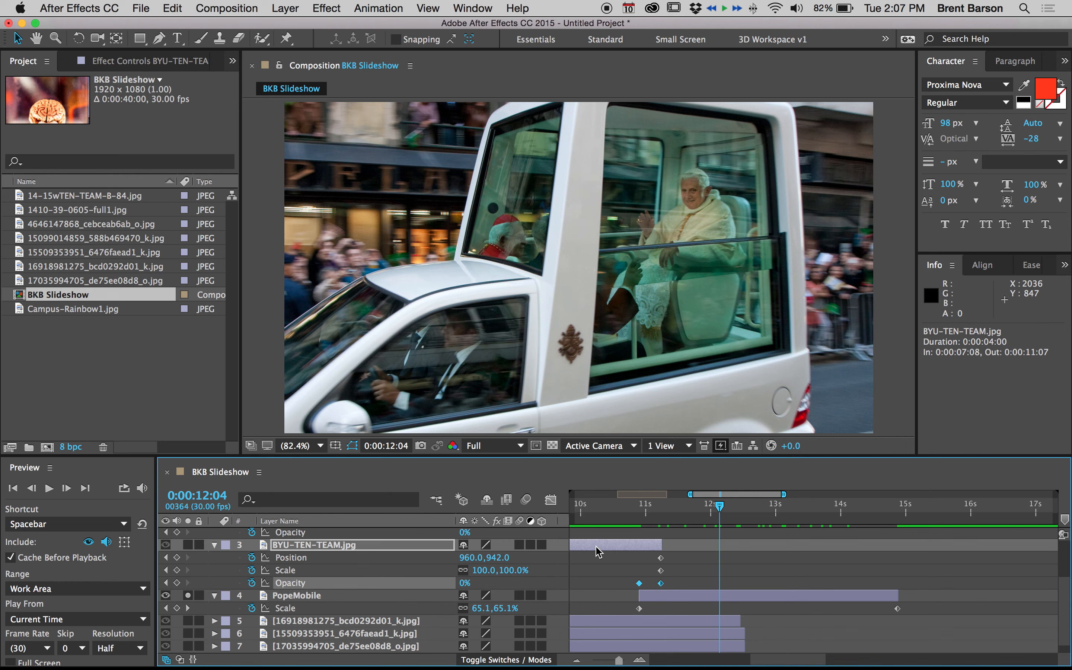
key("super+c")
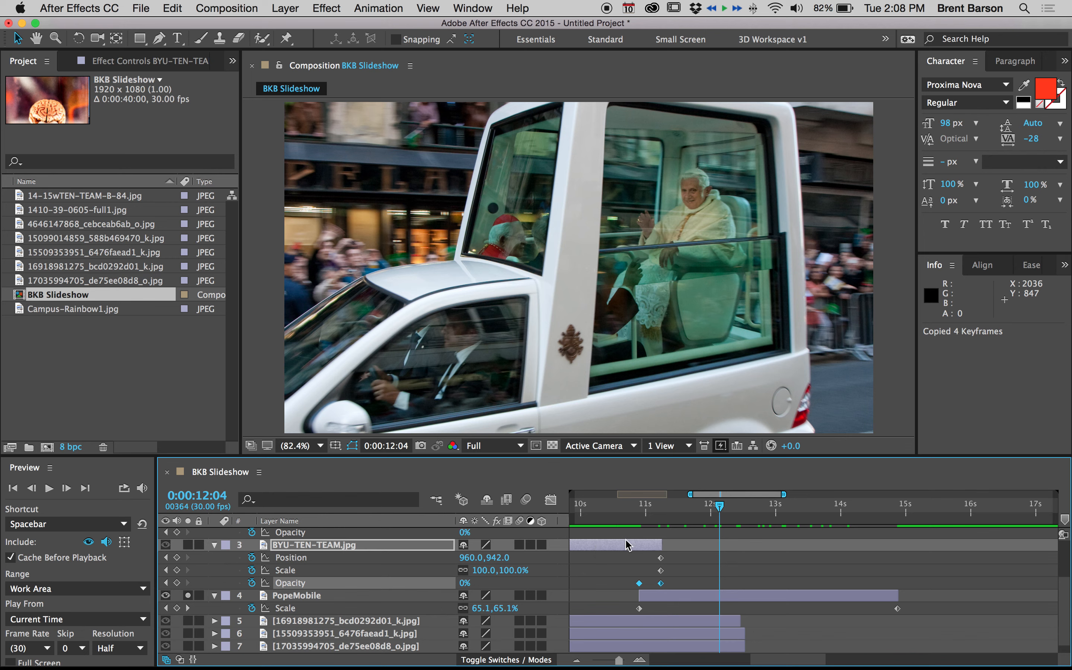
left_click_drag(711, 563, 939, 562)
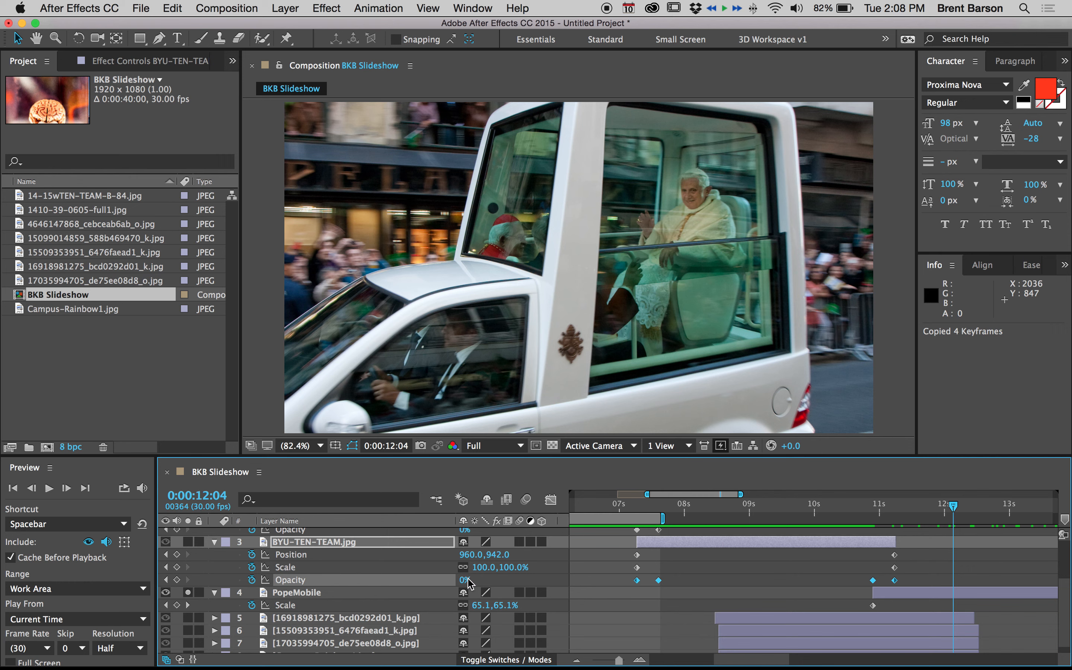
Paste the copied Opacity keyframes onto PopeMobile starting at its first frame, 0:00:10:27, and show them in the timeline.
left_click(933, 593)
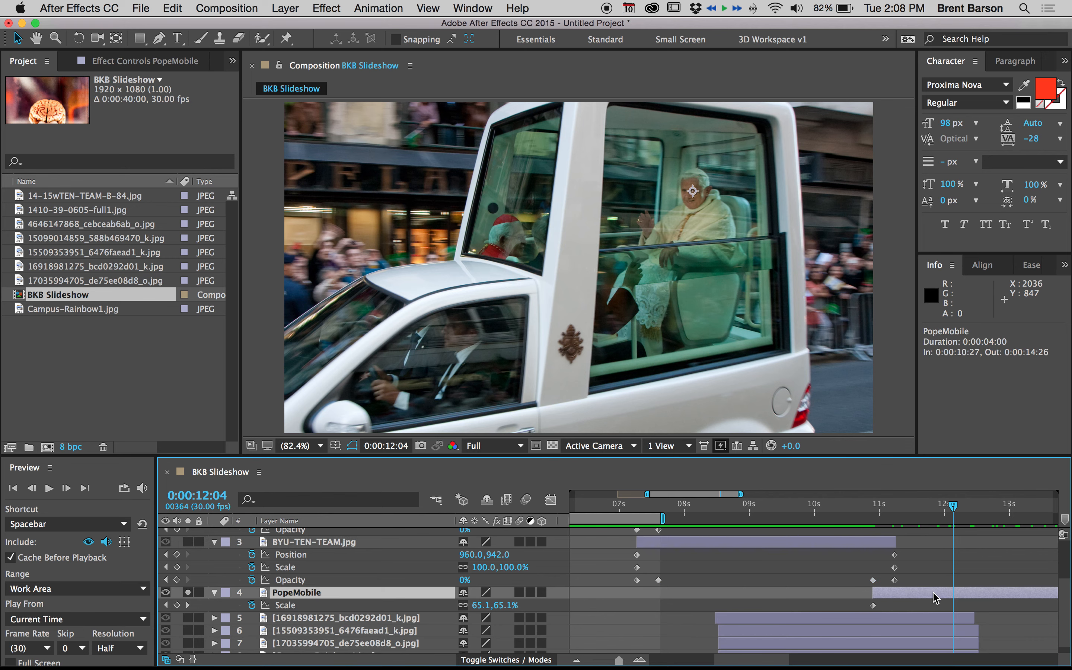
key("i")
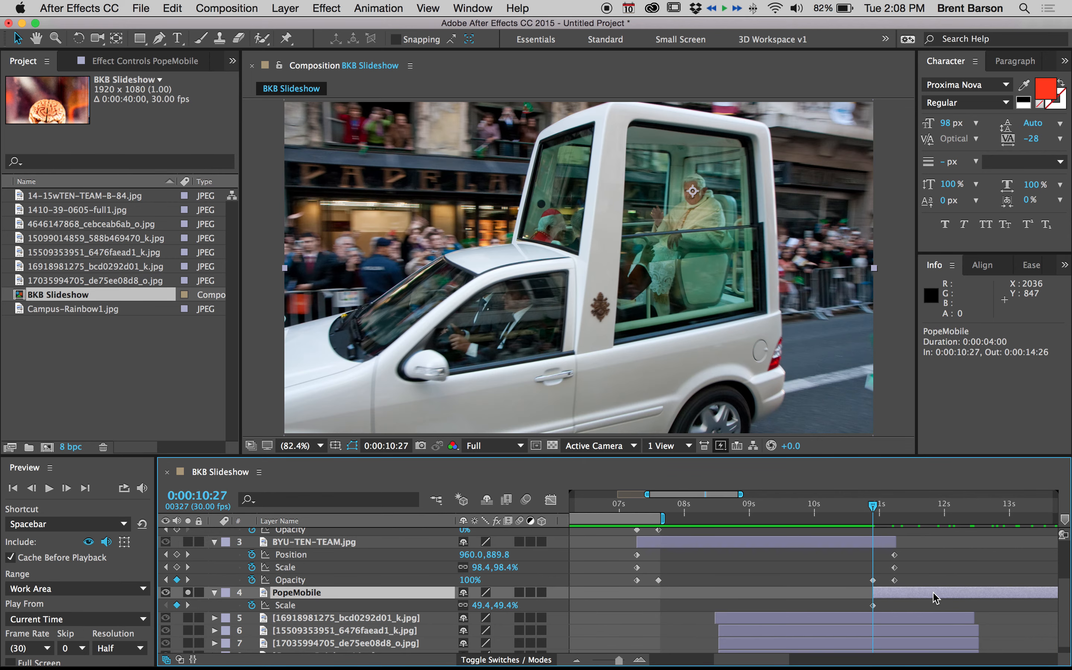
key("super+v")
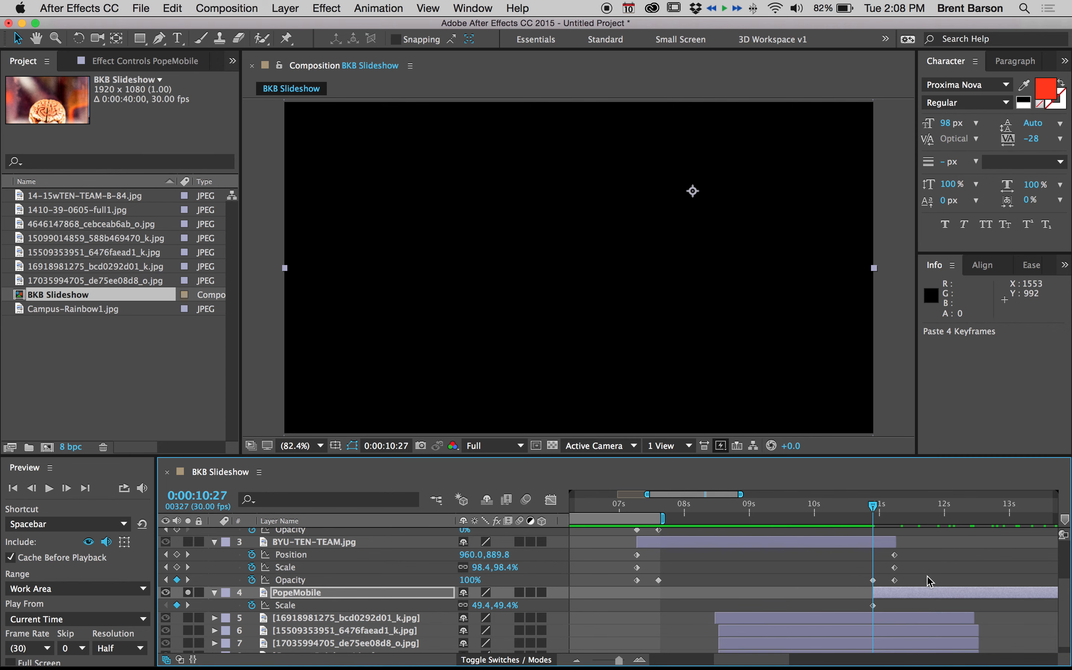
key("t")
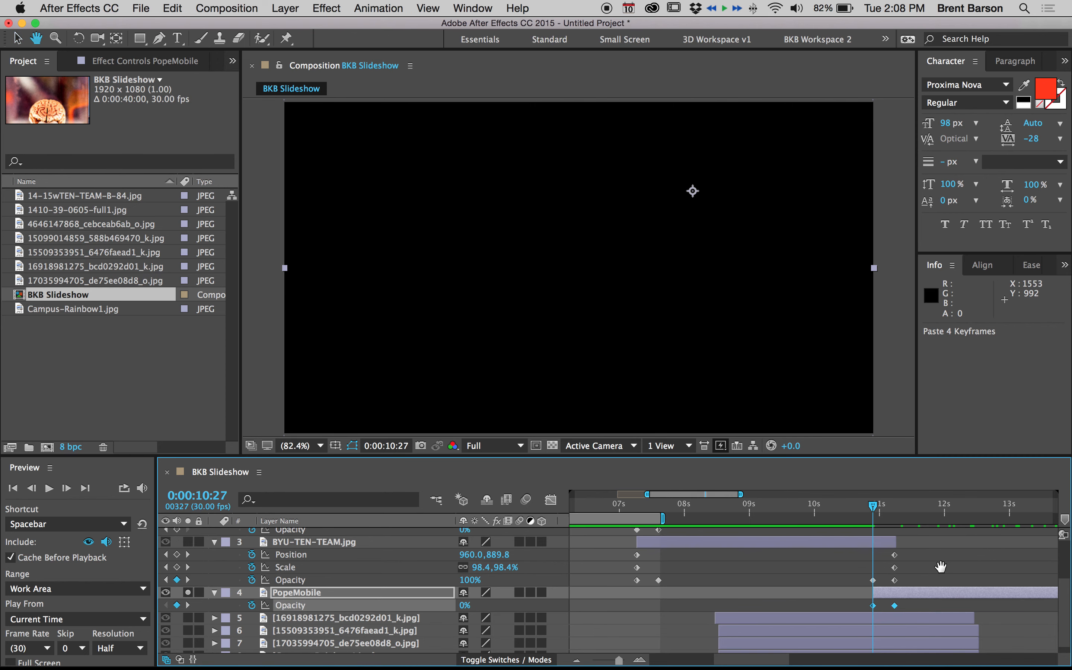
scroll(841, 576, "right", 10)
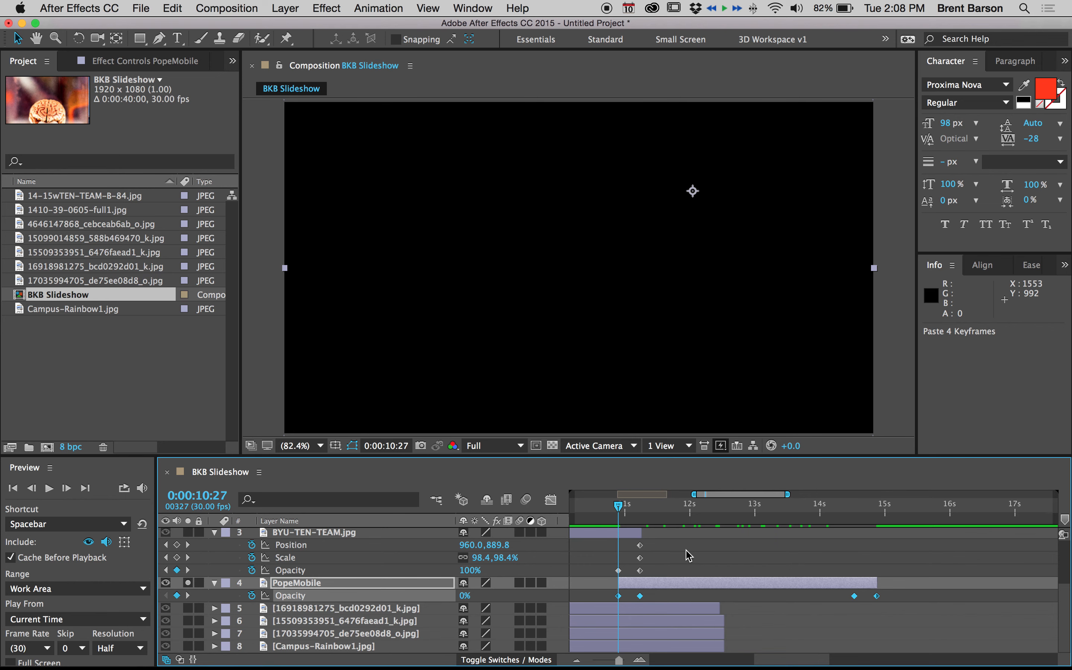
Examine PopeMobile's properties by showing Scale beside Opacity, then the whole Transform group, and finally only the keyframed properties.
key("shift+s")
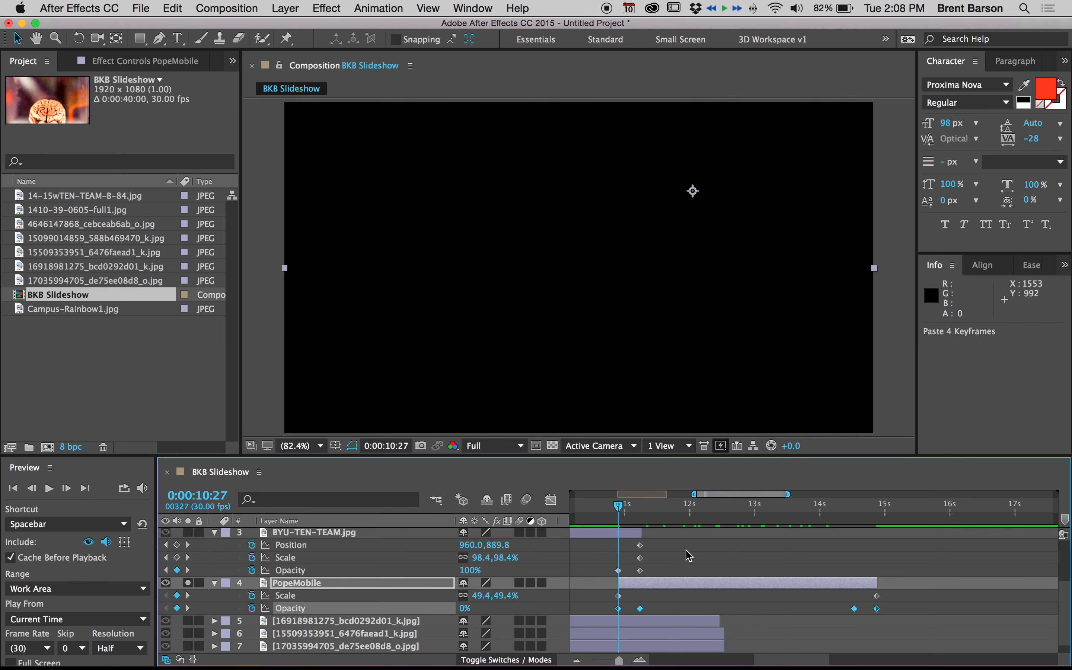
key("u")
key("u")
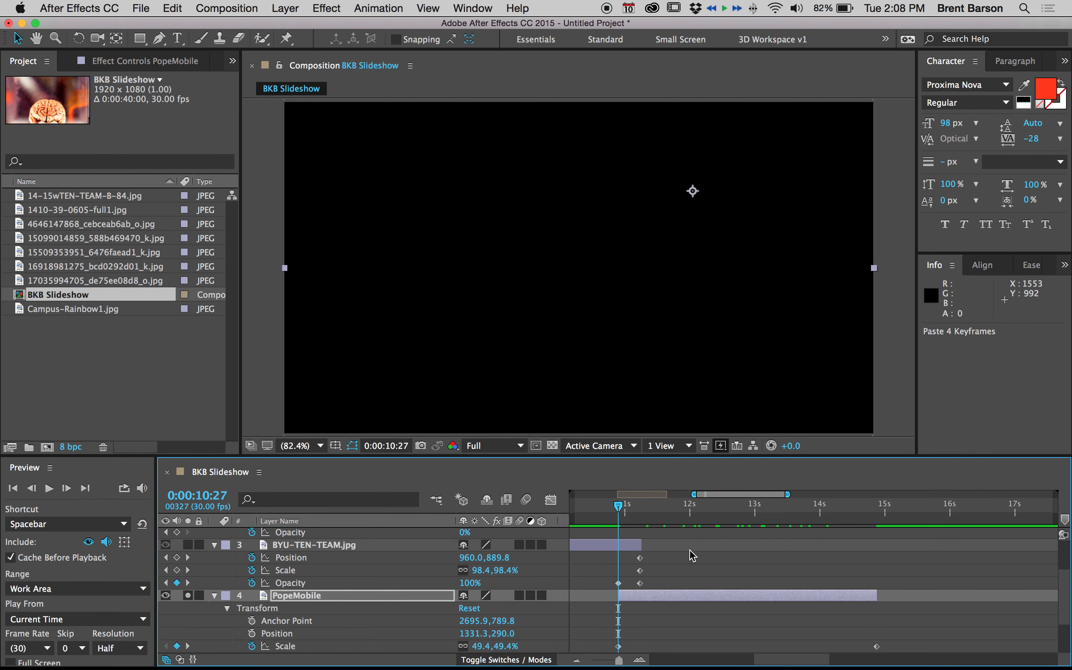
key("super+v")
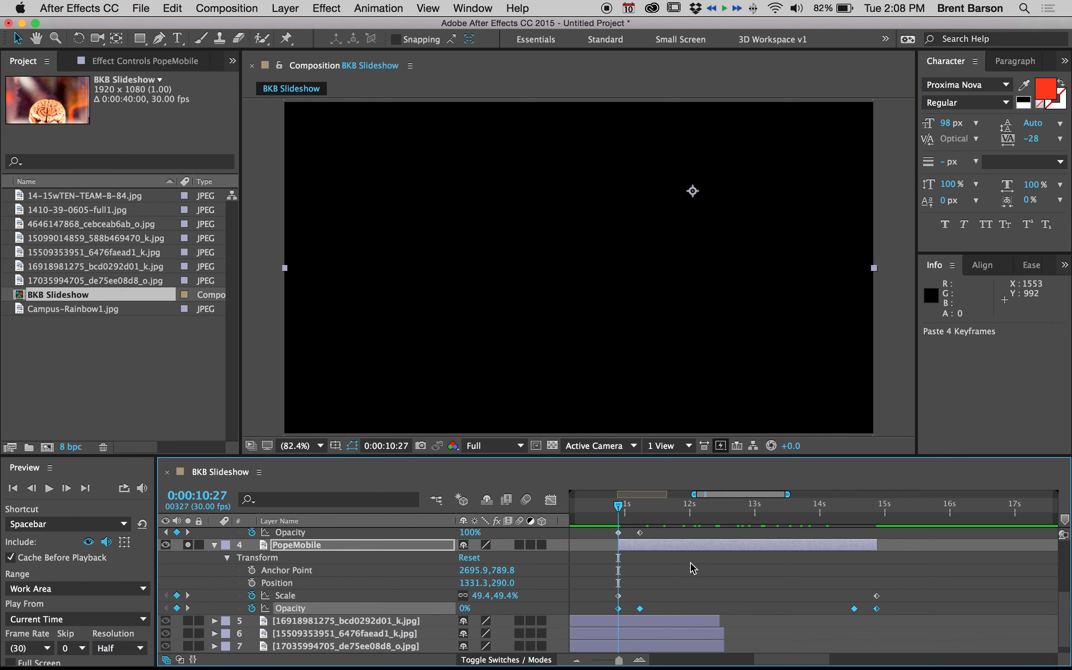
key("u")
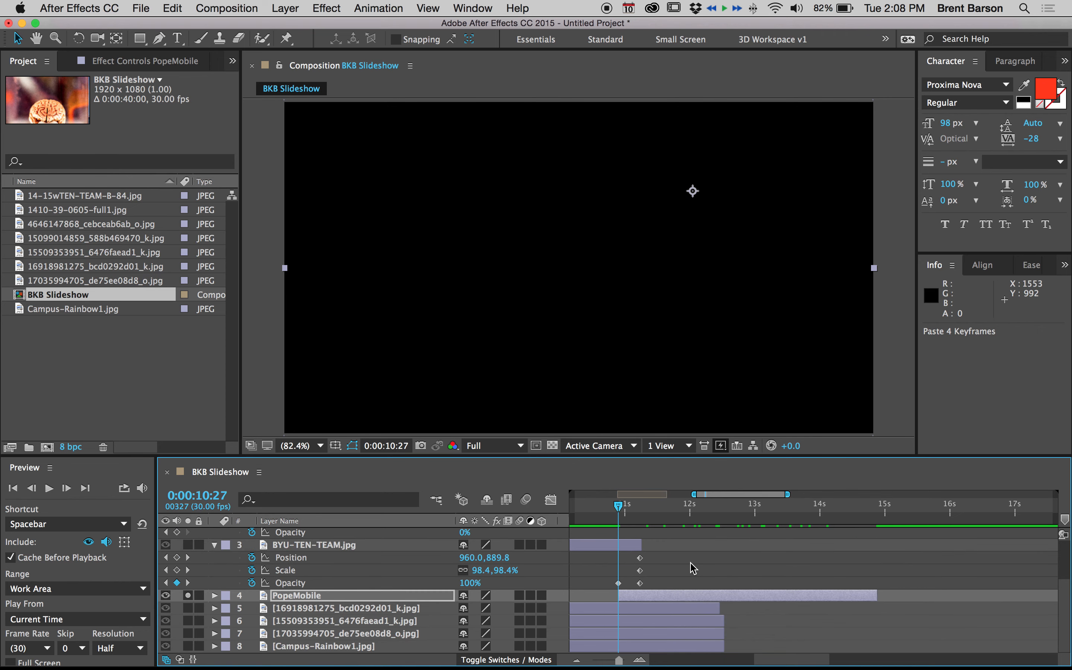
key("u")
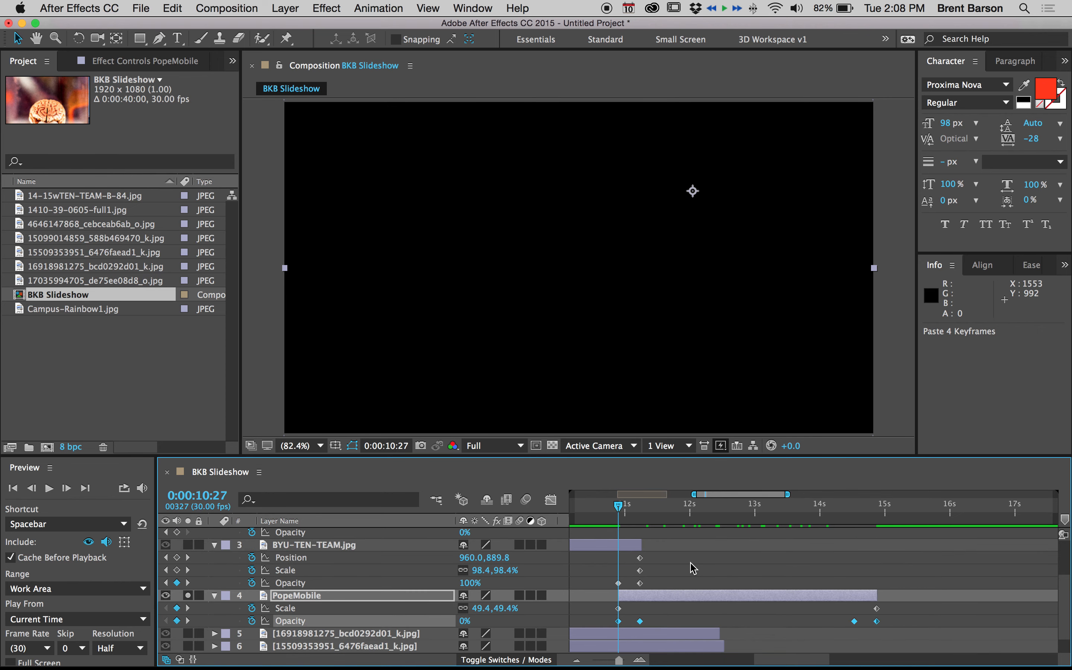
scroll(691, 559, "down", 2)
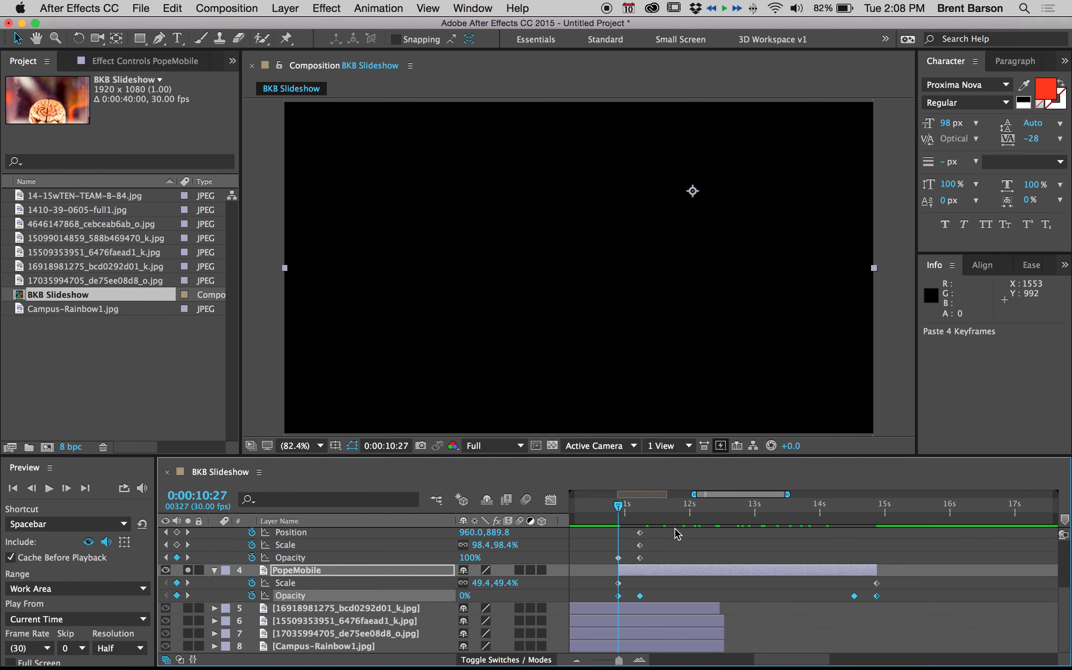
left_click_drag(655, 505, 775, 509)
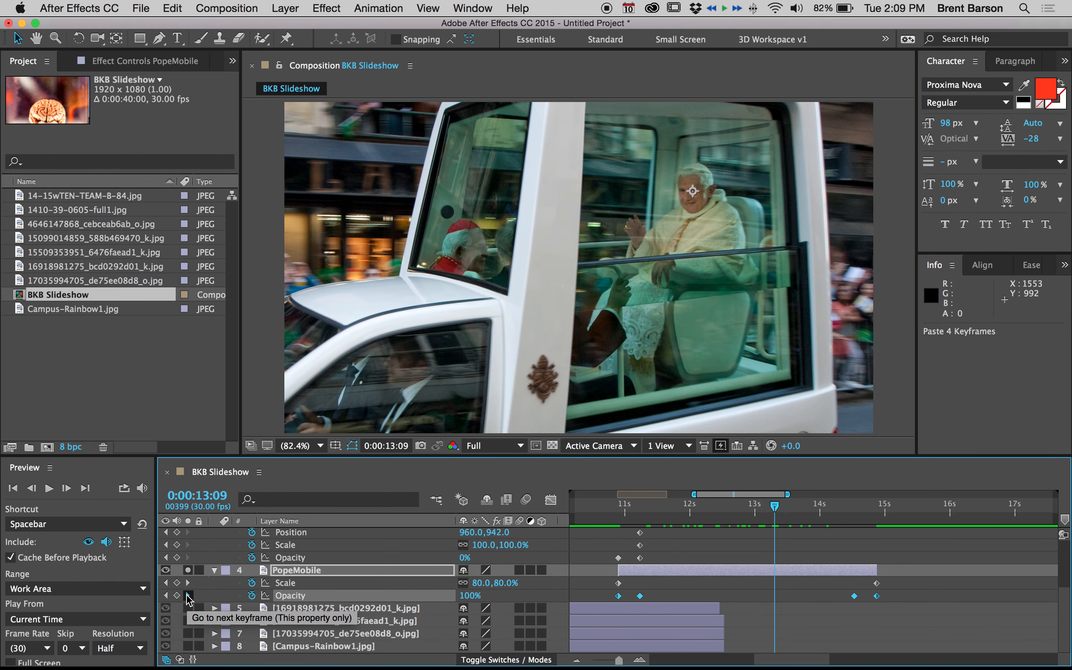
left_click(188, 595)
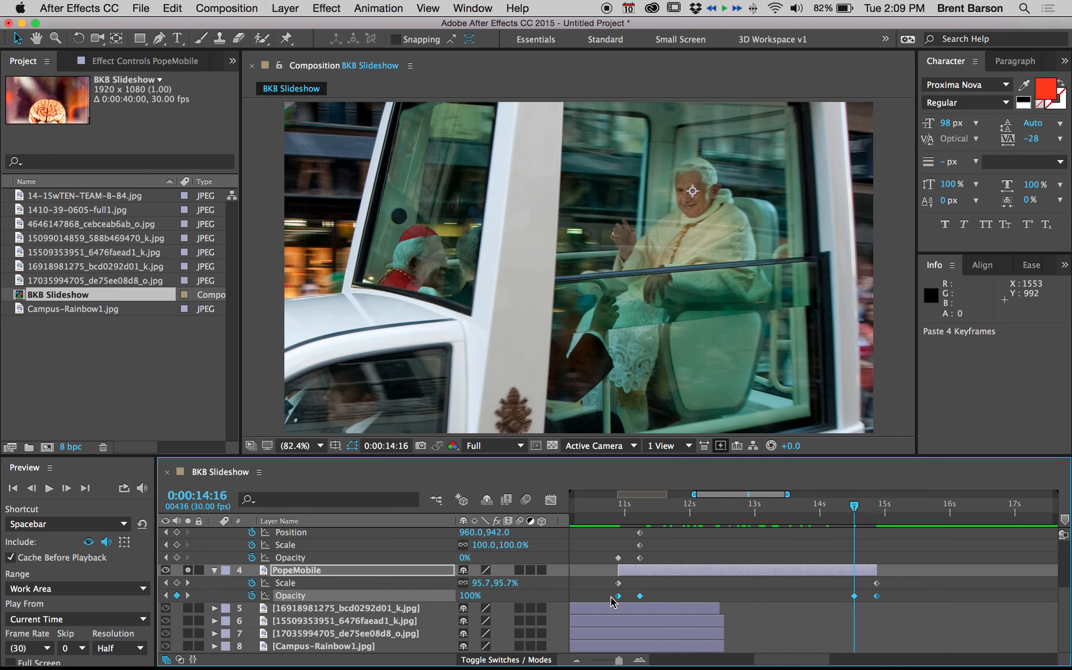
left_click(345, 609)
key("bracketleft")
left_click(188, 570)
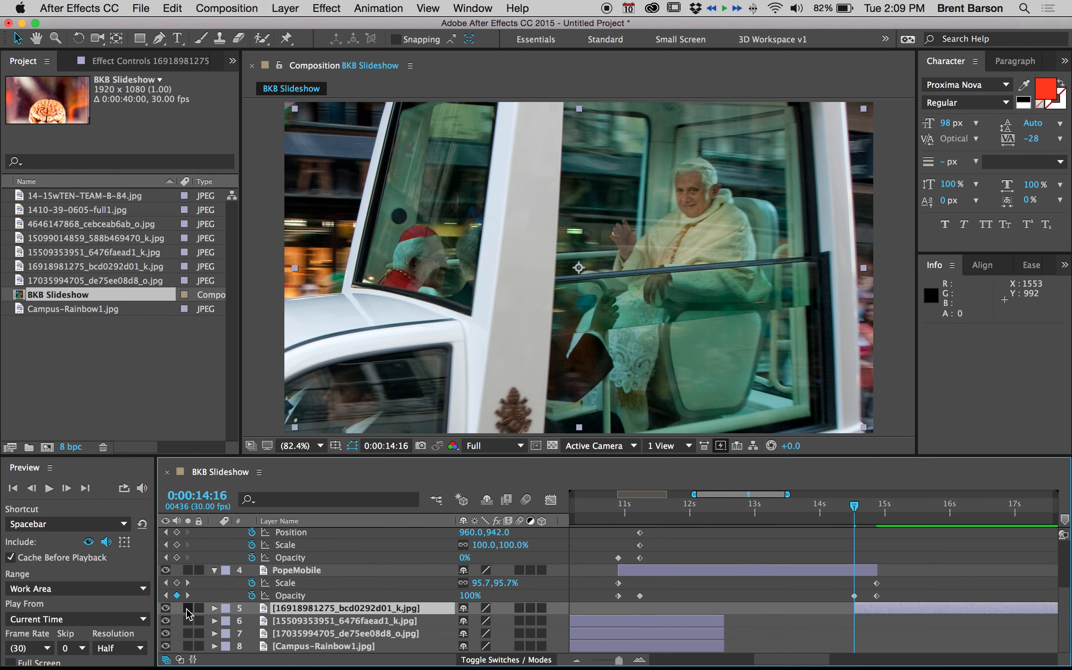
left_click(188, 608)
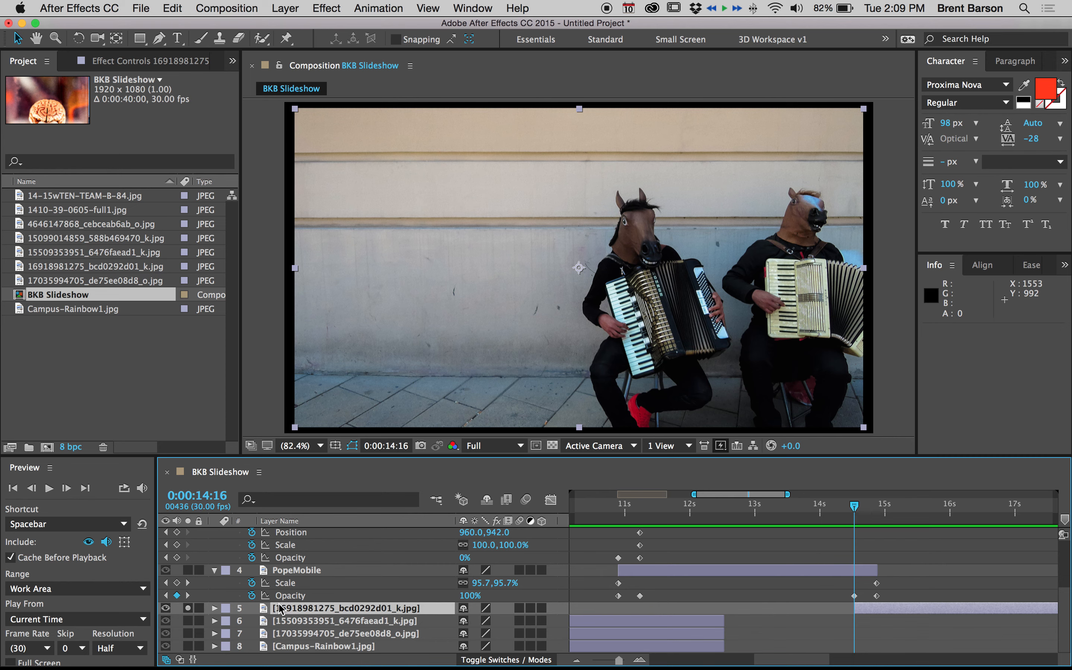
left_click(188, 608)
left_click_drag(288, 612, 289, 640)
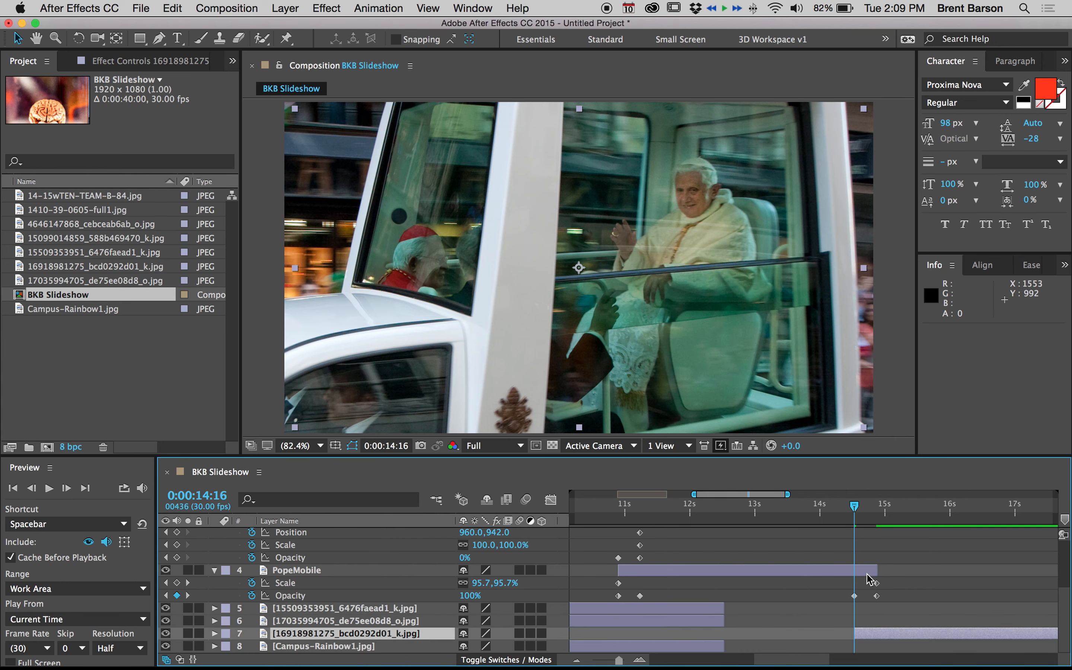
left_click(699, 614)
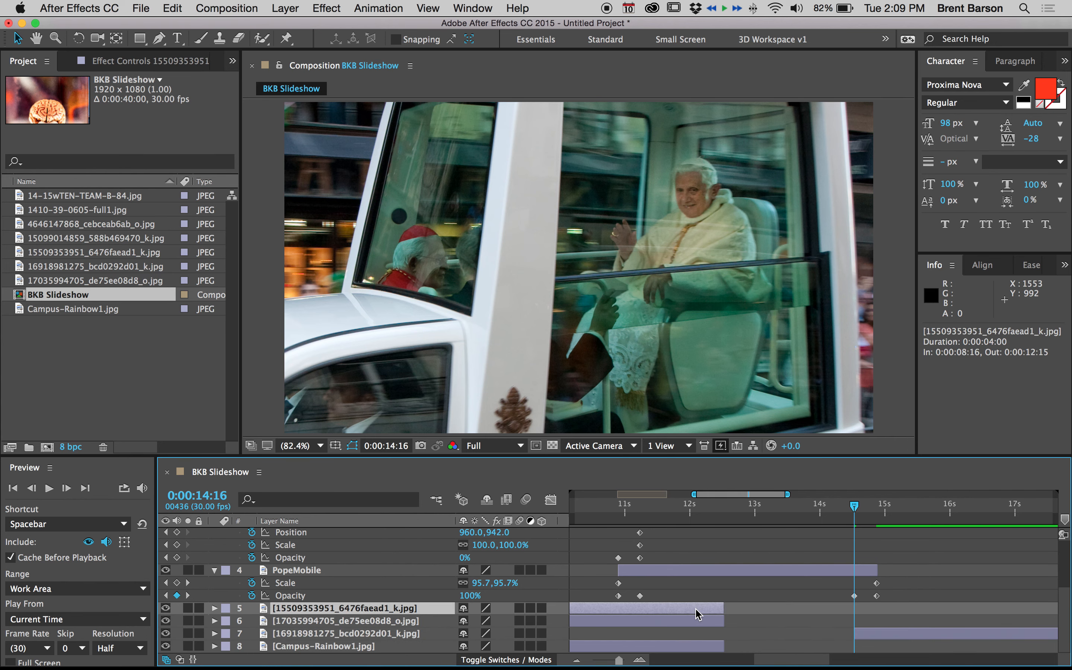
key("bracketleft")
left_click_drag(885, 510, 922, 507)
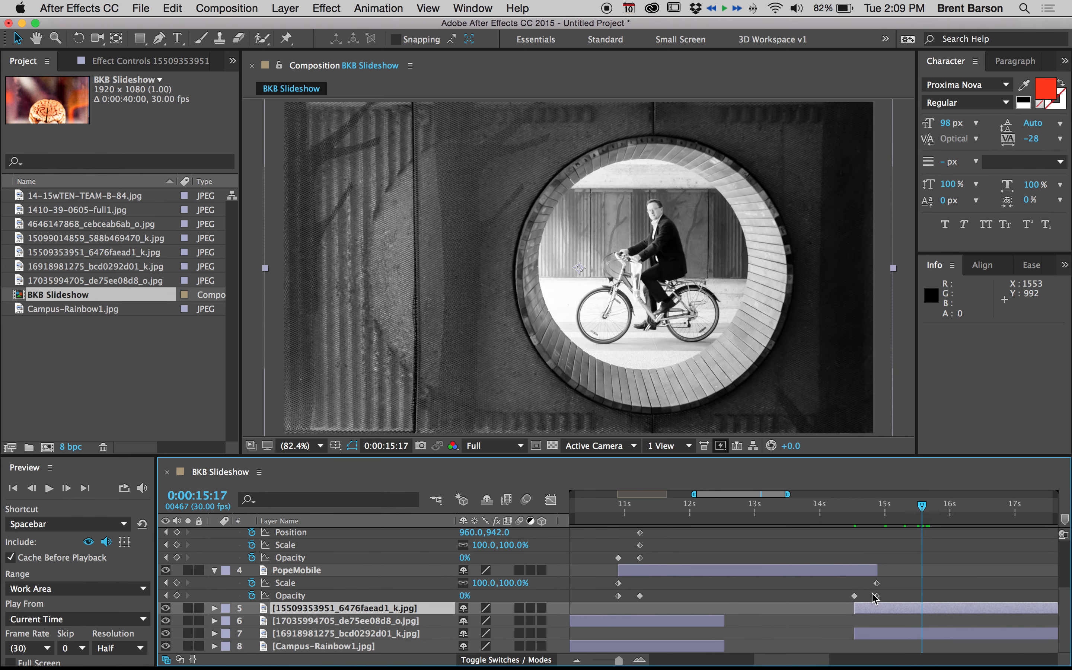
left_click(188, 608)
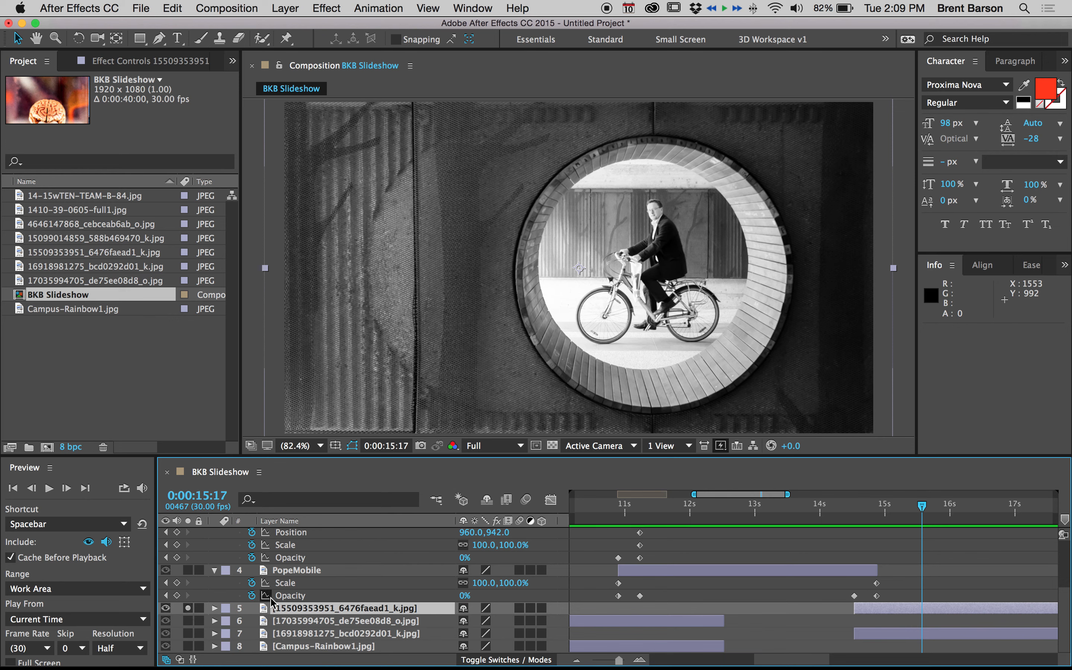
key("i")
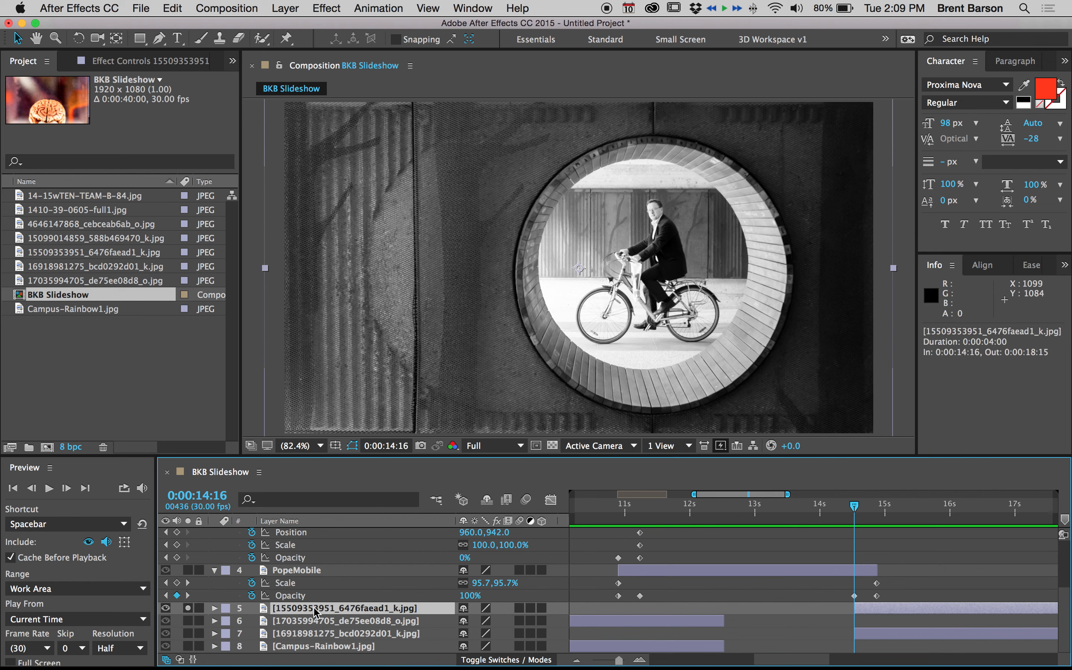
key("Return")
type("ike guy")
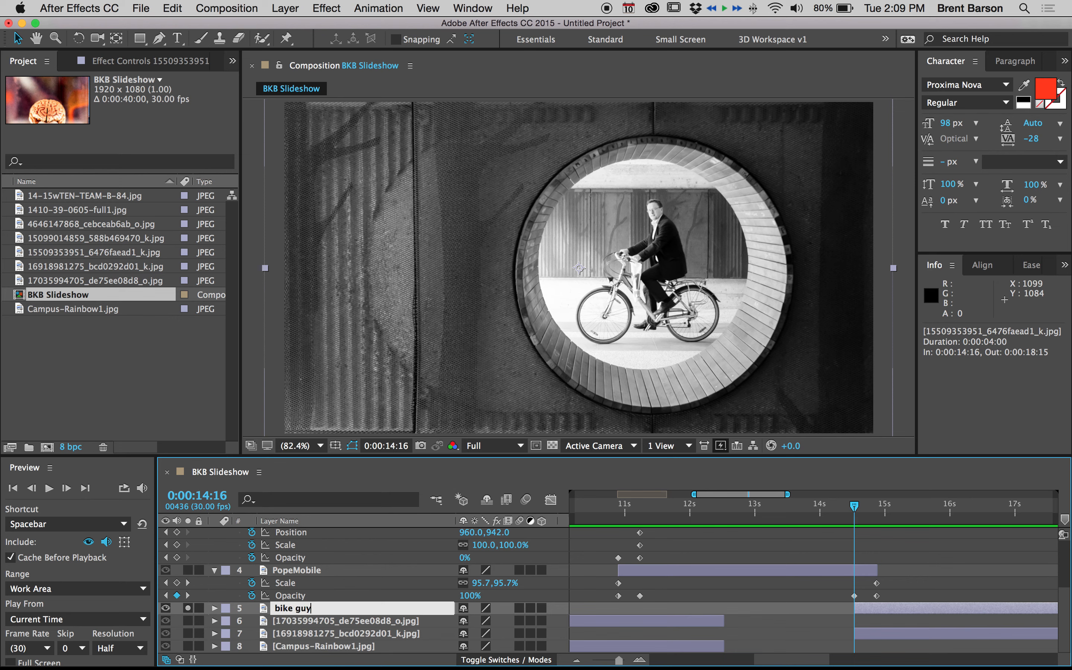
key("Return")
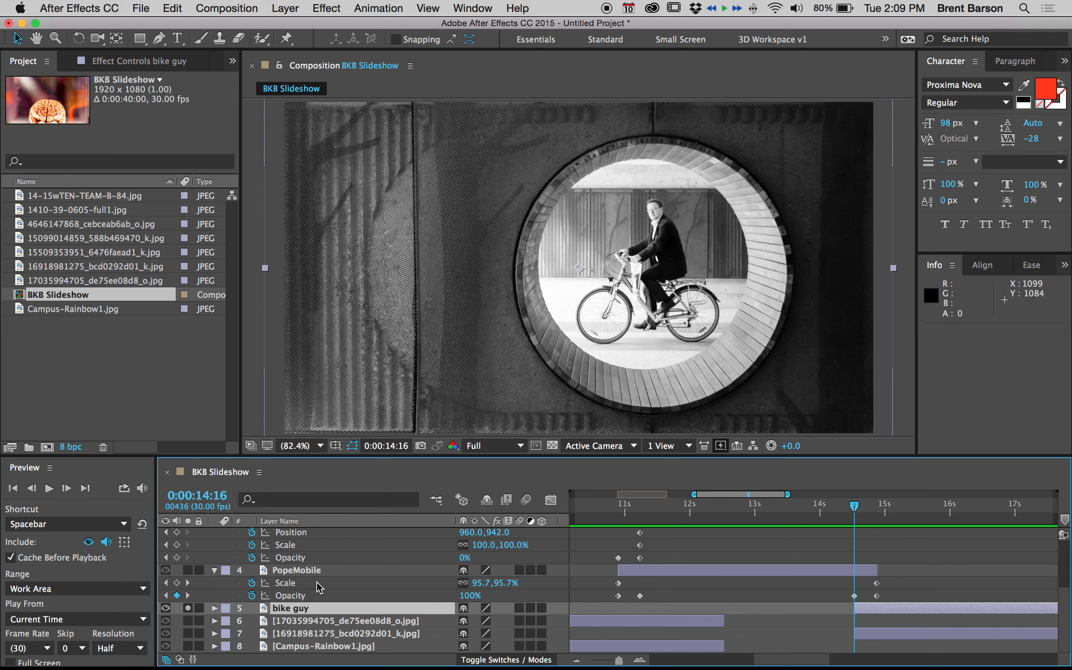
Add Rotation keyframes of 0° at bike guy's first and last frames, 0:00:14:16 and 0:00:18:15.
key("space")
left_click_drag(788, 600, 609, 587)
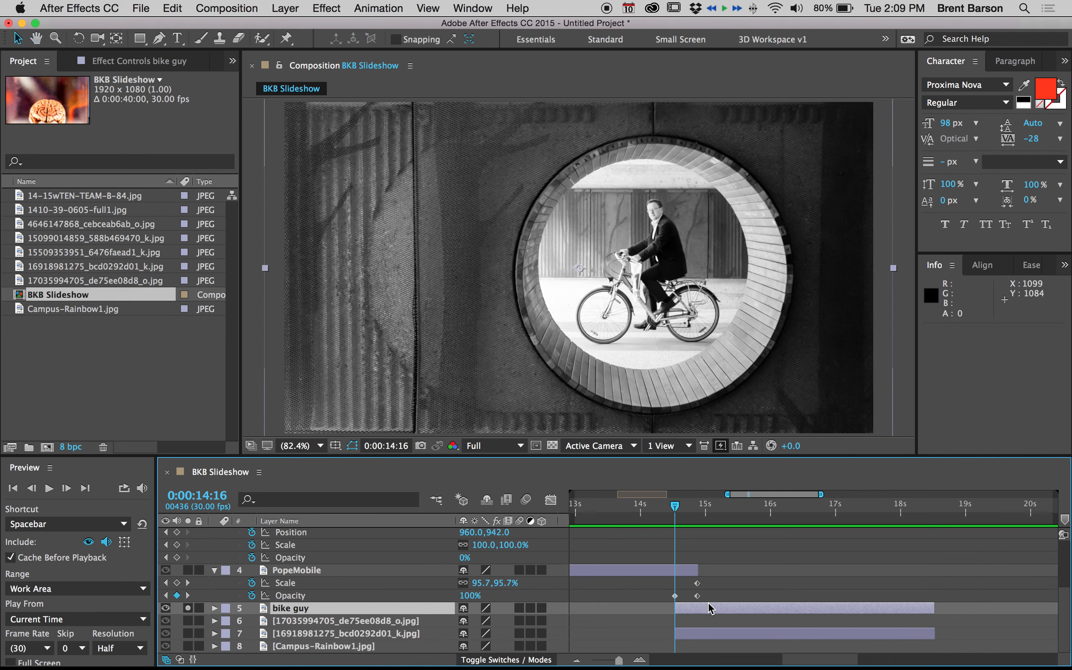
key("alt+shift+r")
key("o")
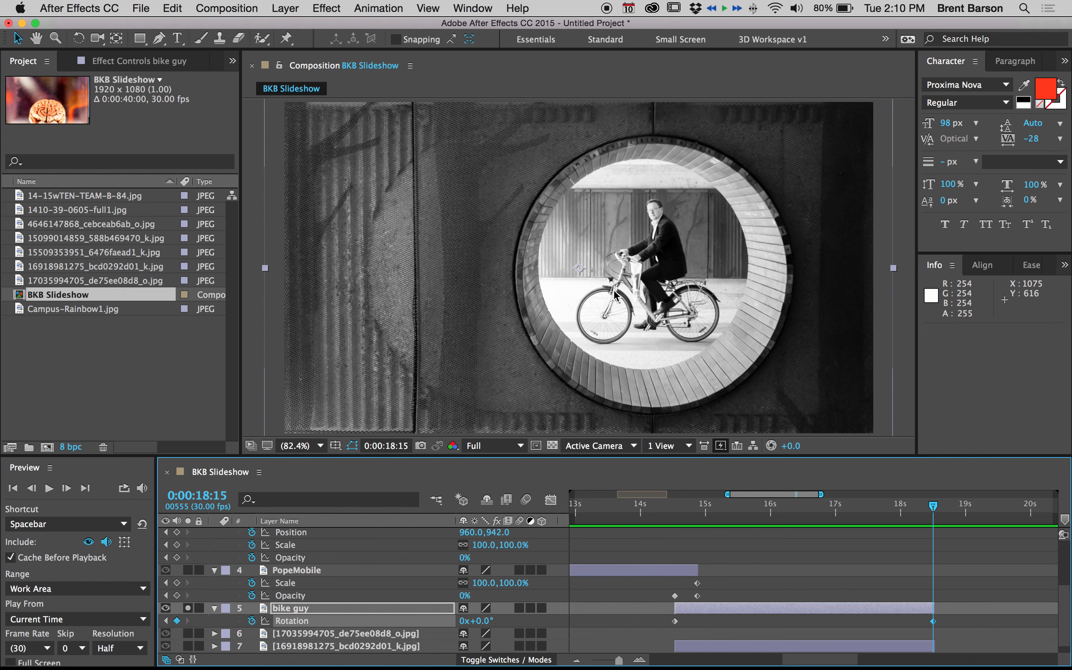
Move bike guy's anchor point to the centre of the circular opening and set its Rotation to 18° at 0:00:18:15.
left_click(116, 40)
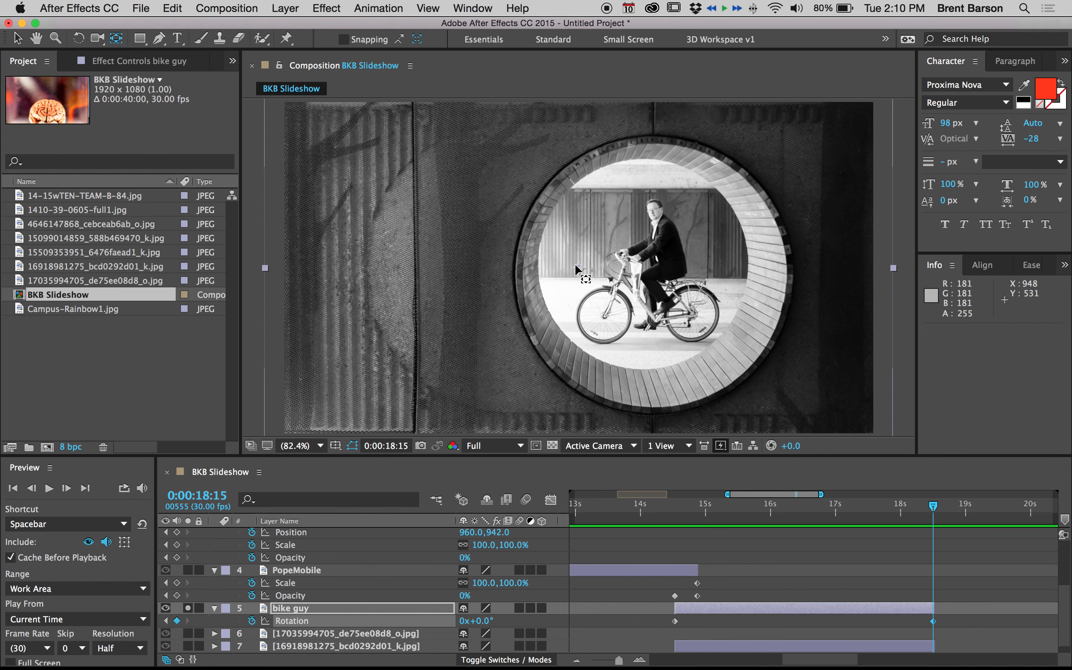
left_click_drag(582, 270, 649, 265)
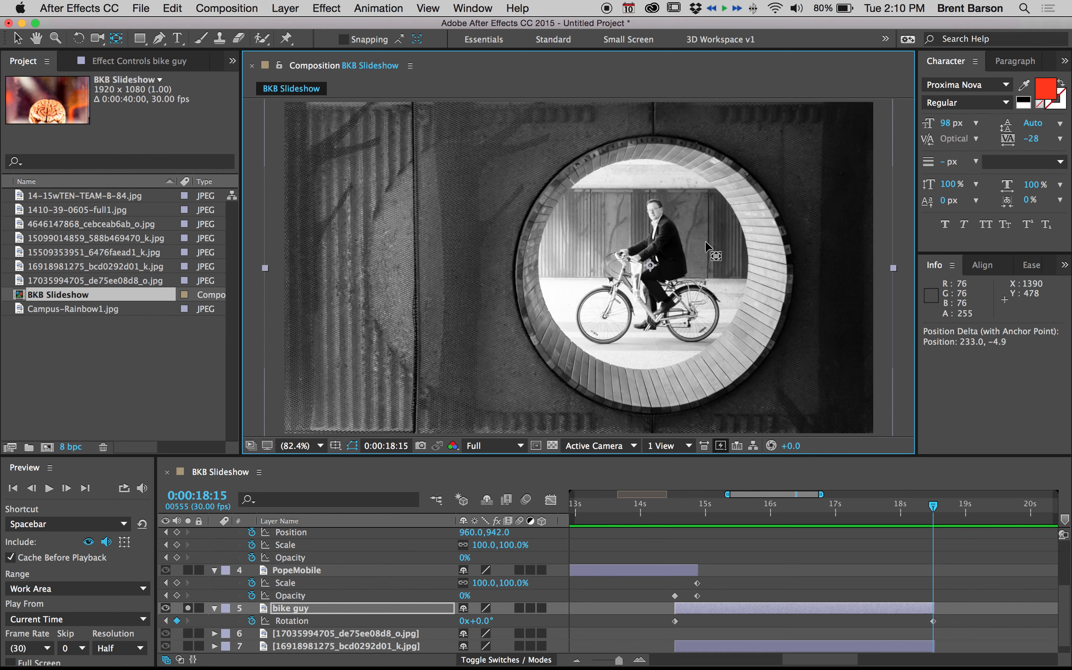
left_click_drag(649, 266, 645, 264)
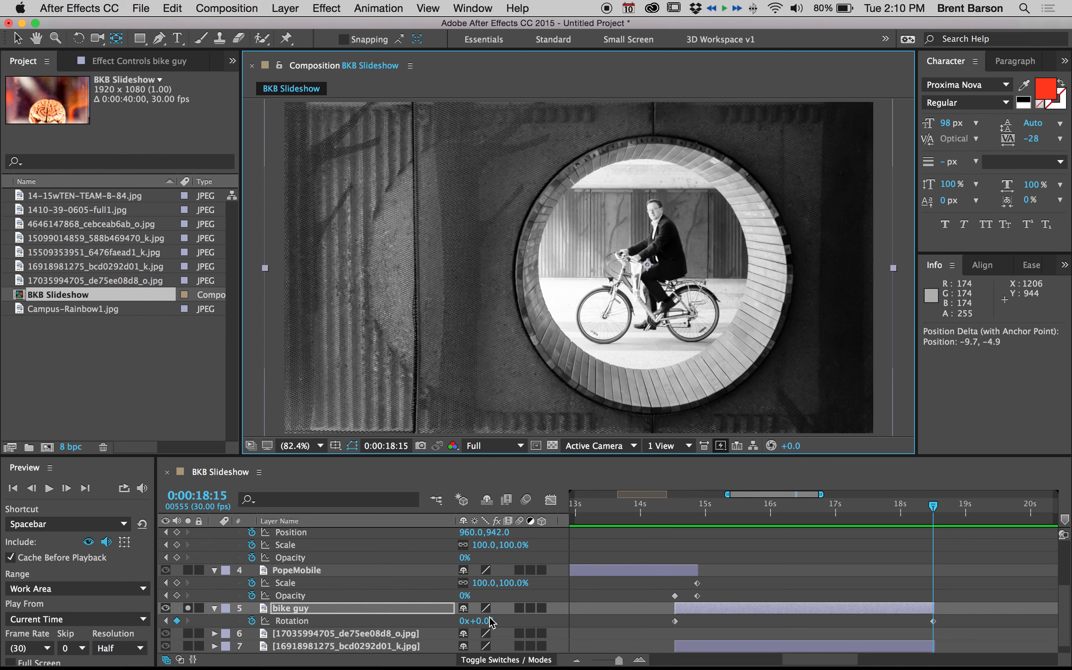
key("v")
left_click_drag(485, 625, 497, 619)
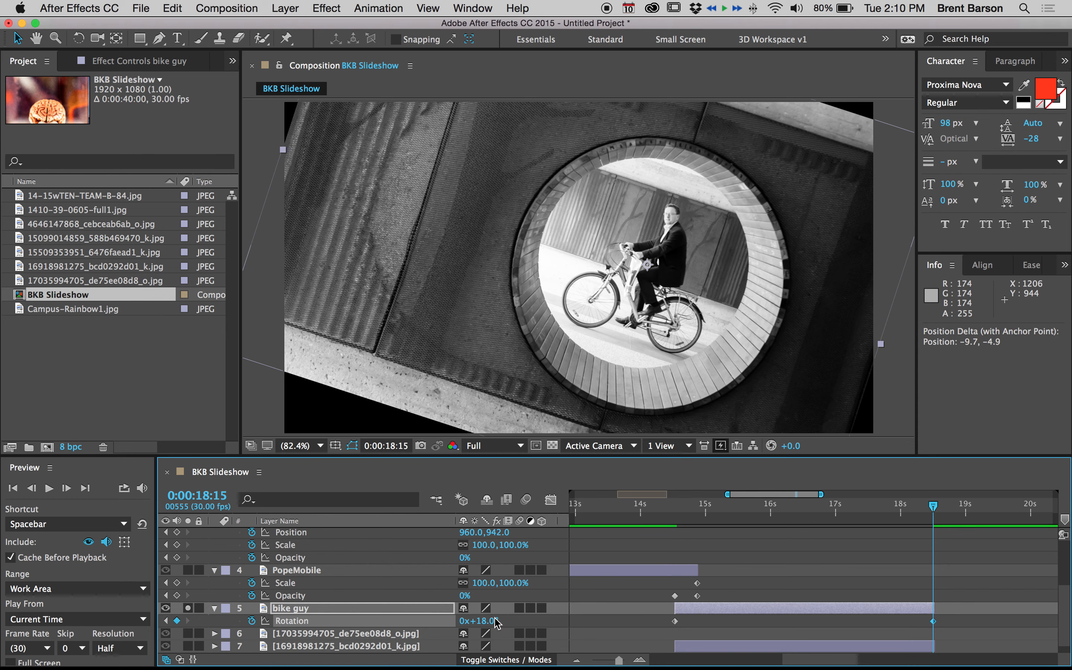
Keyframe bike guy's Scale at 100% on its first frame and 128% on its last frame, 0:00:18:15.
key("i")
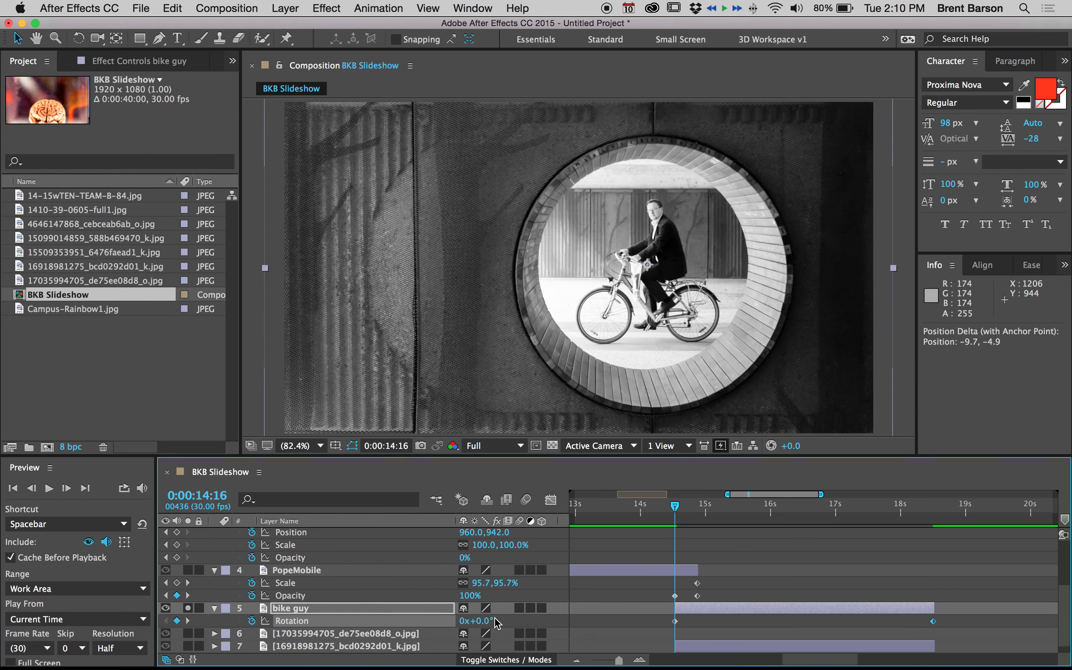
key("alt+shift+s")
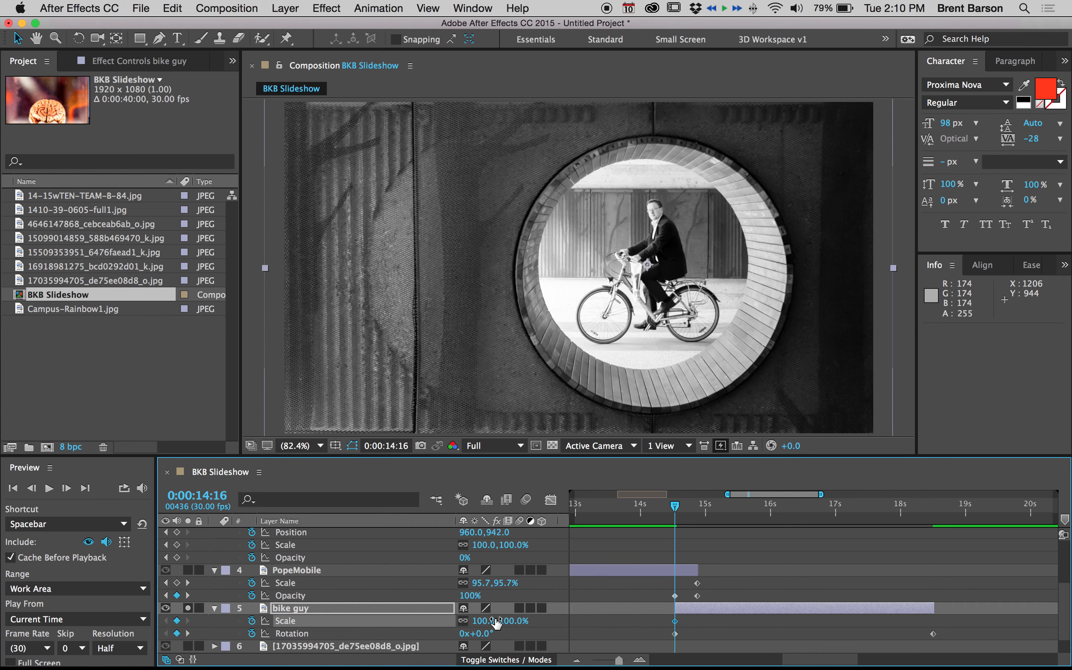
key("o")
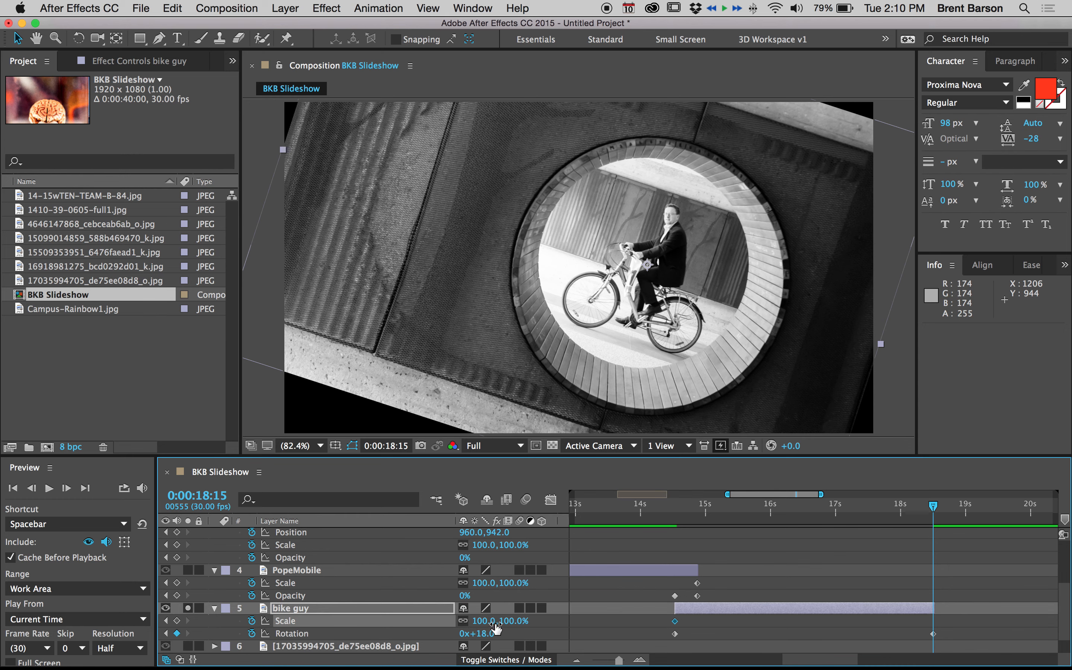
left_click_drag(501, 620, 529, 620)
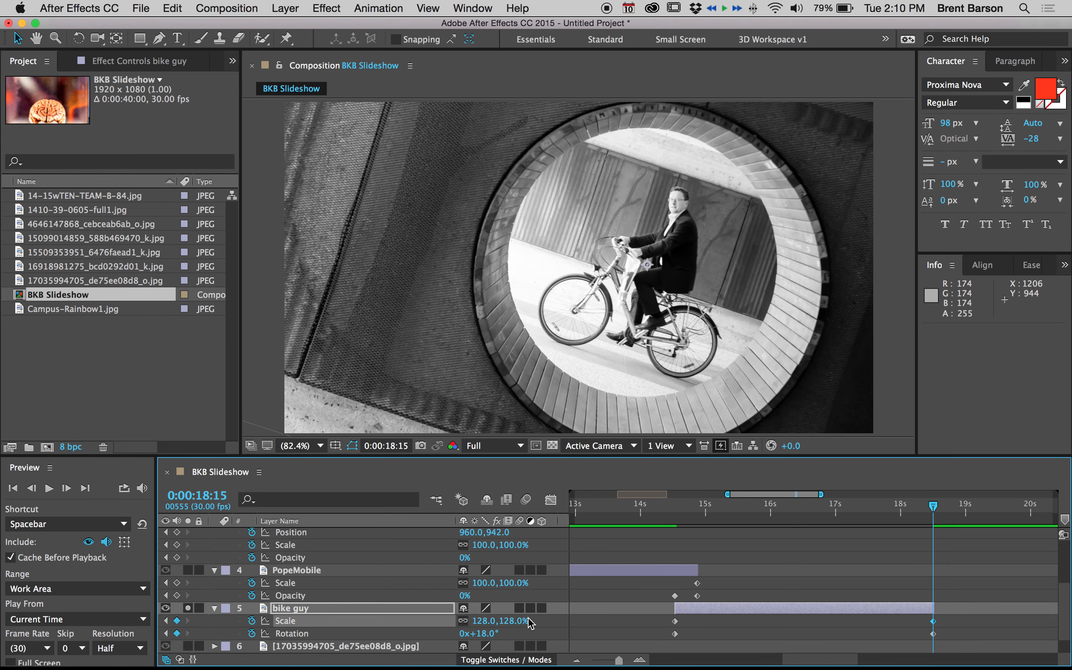
left_click_drag(753, 509, 674, 512)
left_click(188, 620)
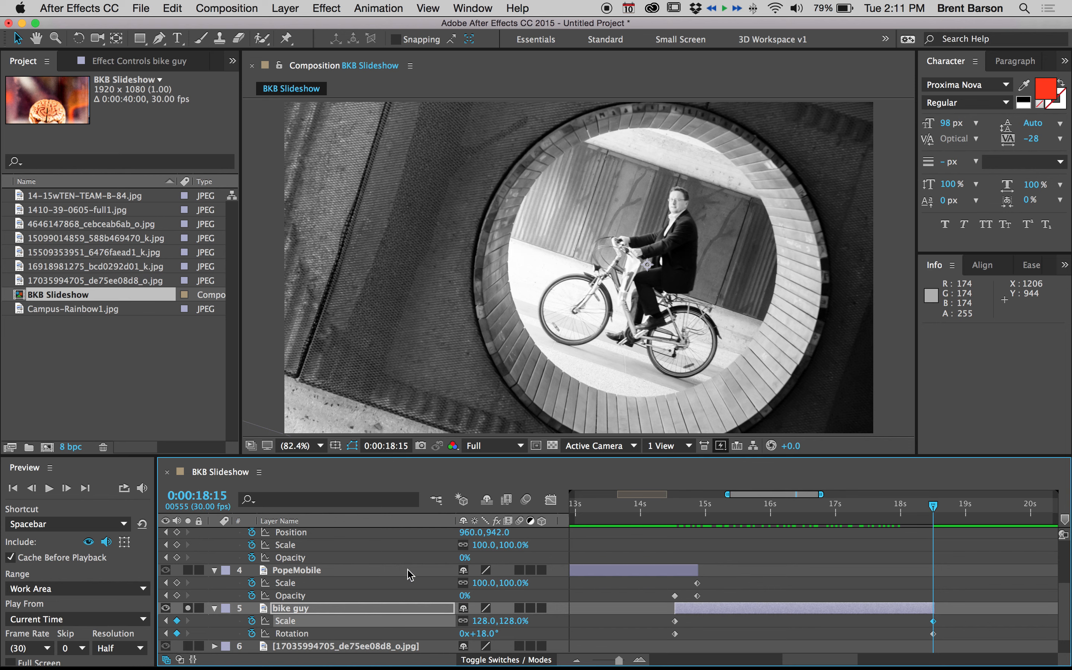
Copy PopeMobile's four Opacity keyframes, paste them onto bike guy starting at 0:00:14:16, and show its keyframed properties.
left_click(288, 596)
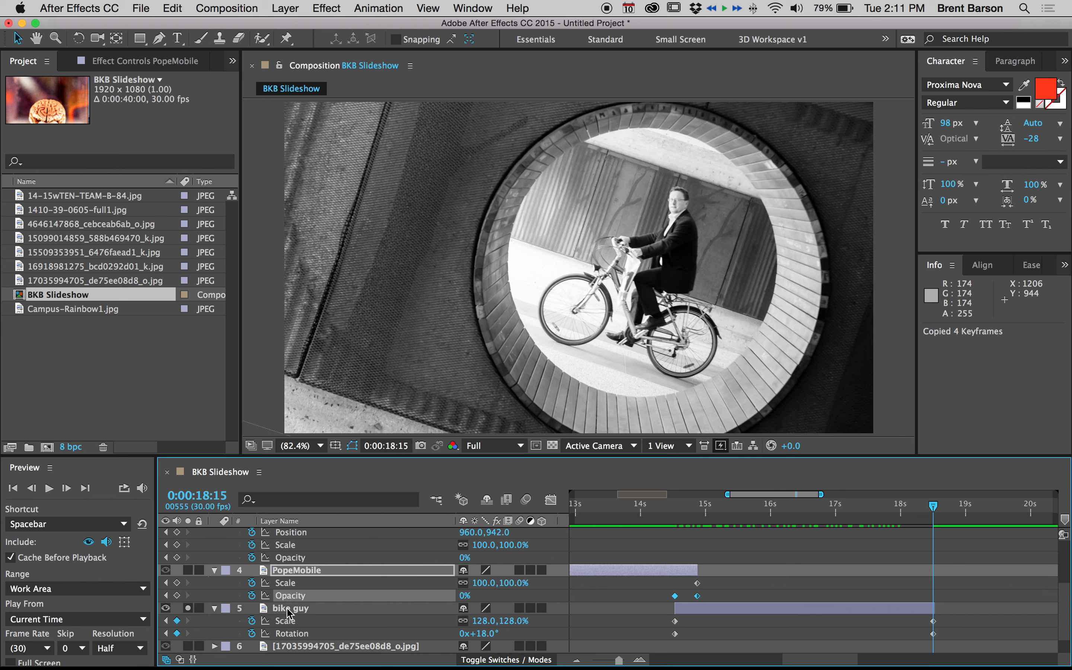
left_click(289, 610)
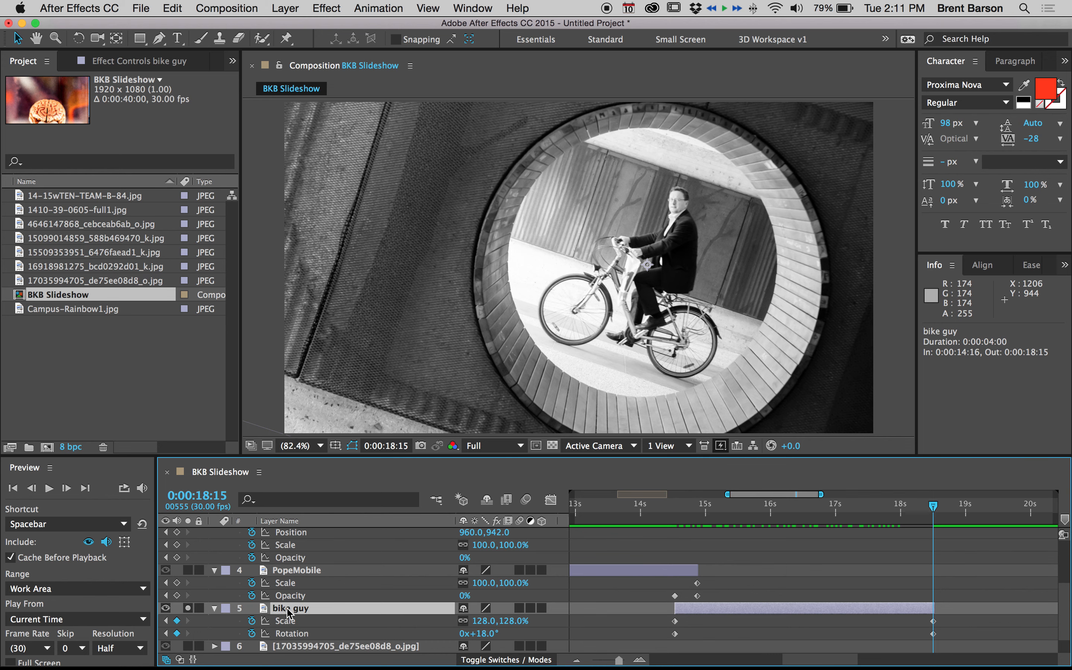
key("i")
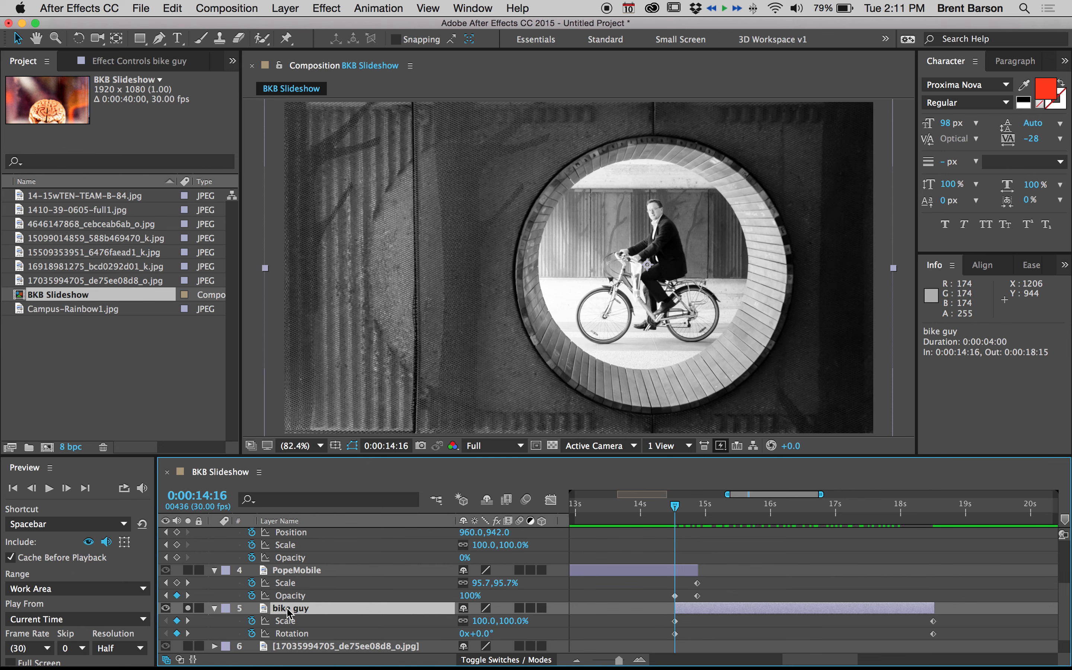
key("super+v")
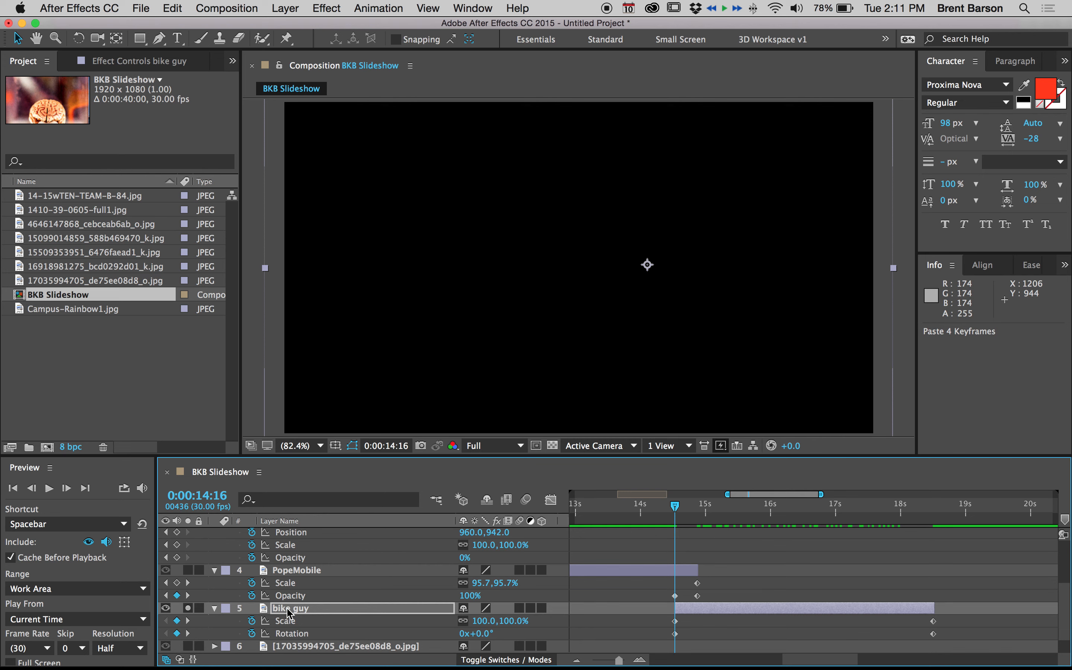
key("u")
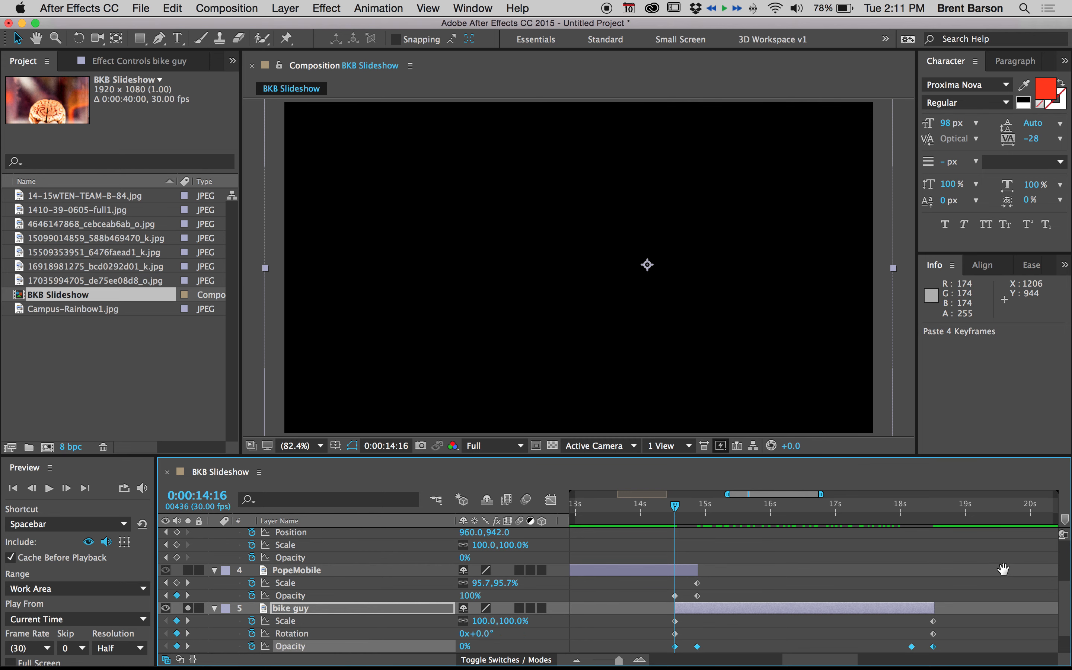
scroll(1003, 568, "down", 3)
scroll(976, 607, "right", 2)
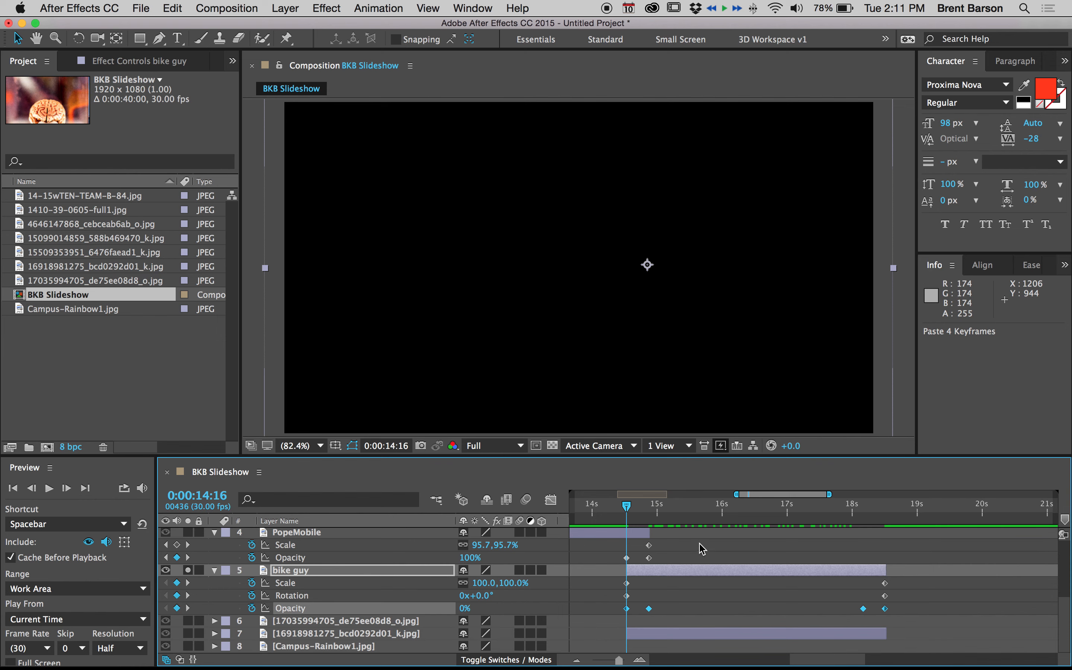
left_click_drag(627, 507, 839, 506)
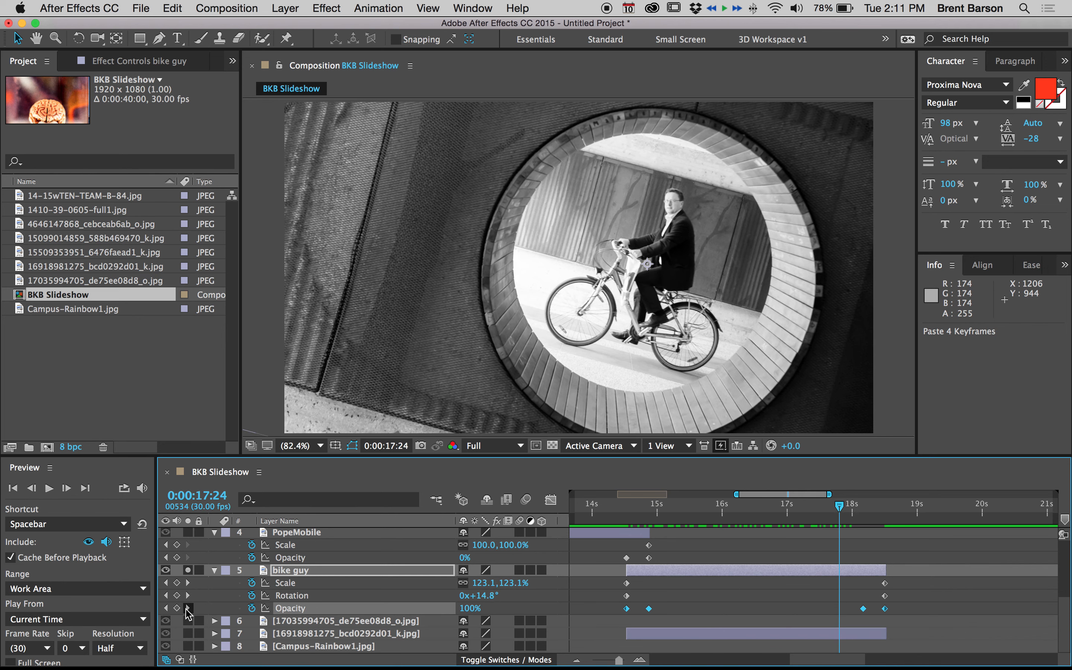
left_click(188, 608)
left_click(793, 635)
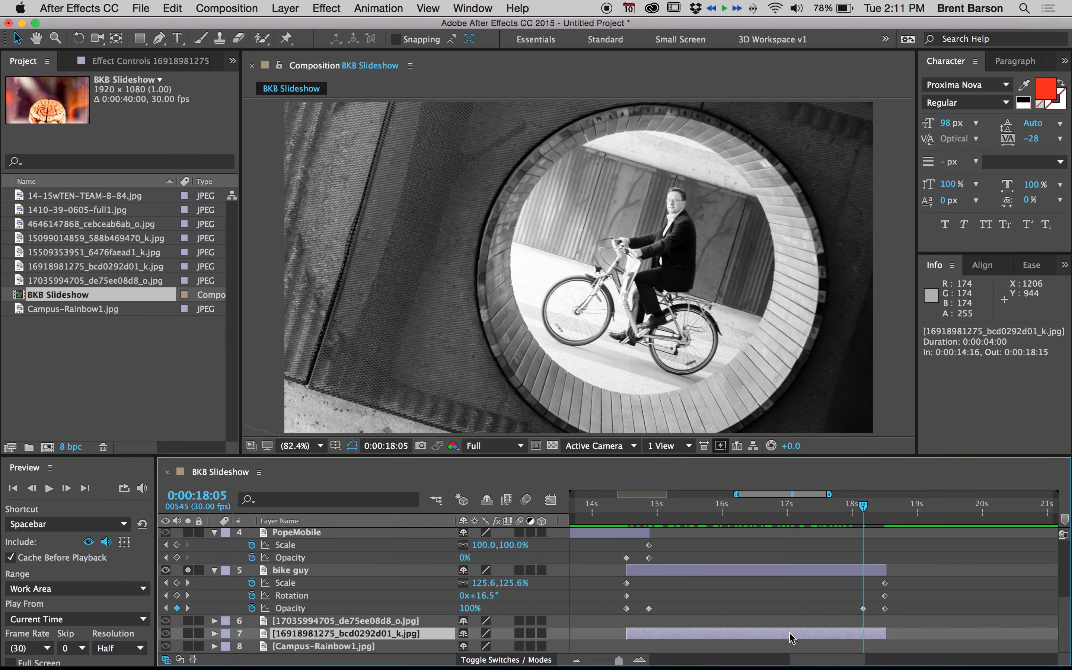
key("bracketleft")
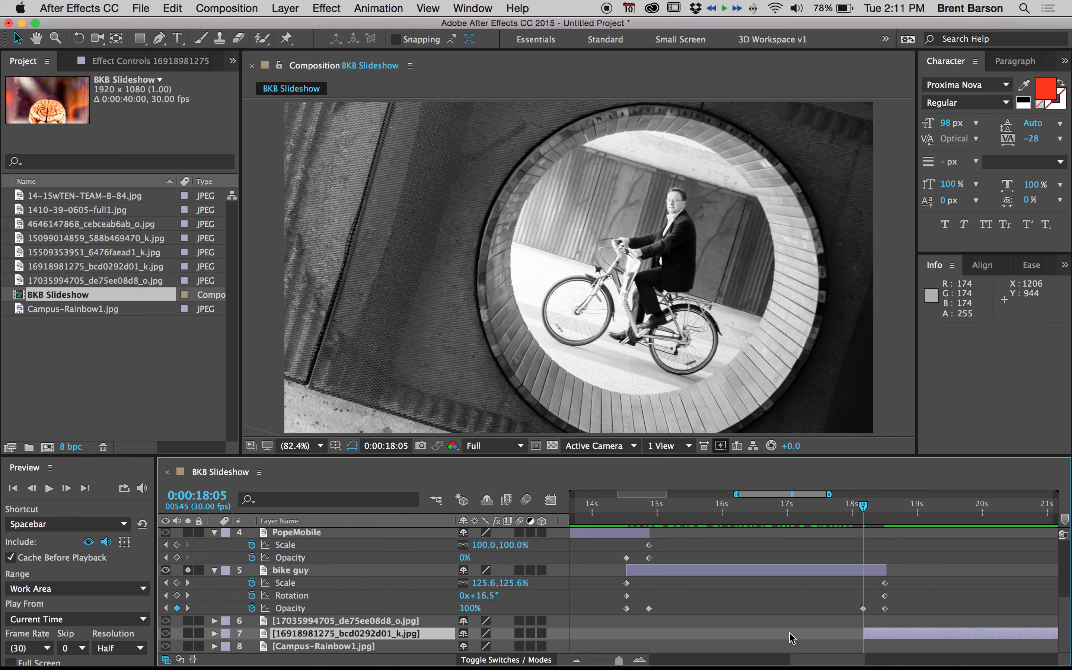
left_click(188, 570)
left_click(188, 620)
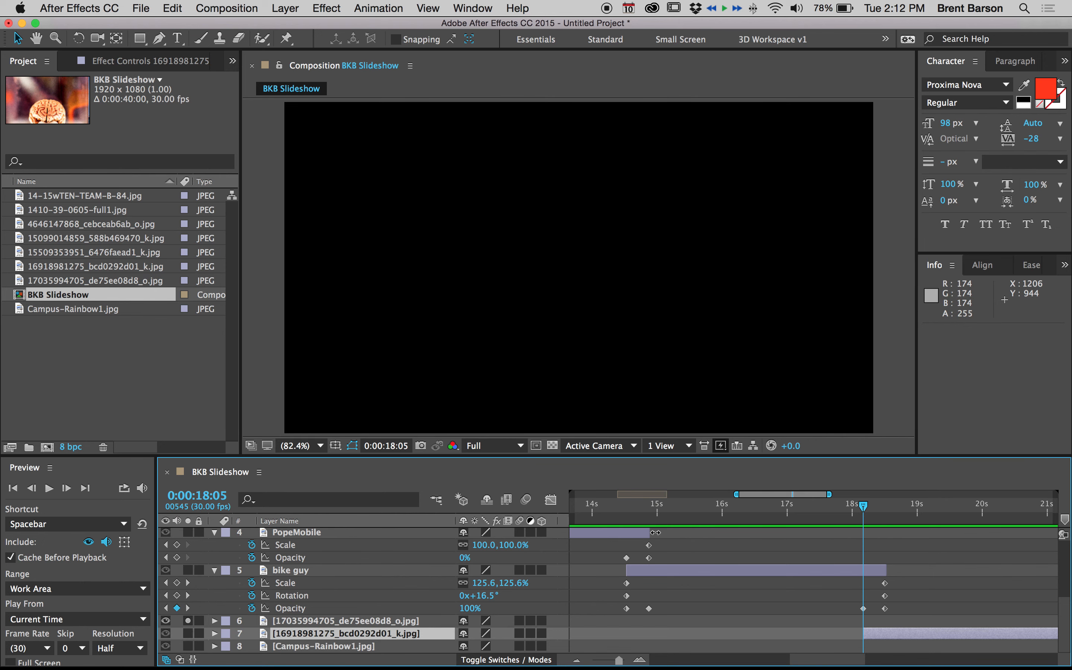
left_click_drag(930, 505, 962, 506)
left_click_drag(957, 569, 704, 568)
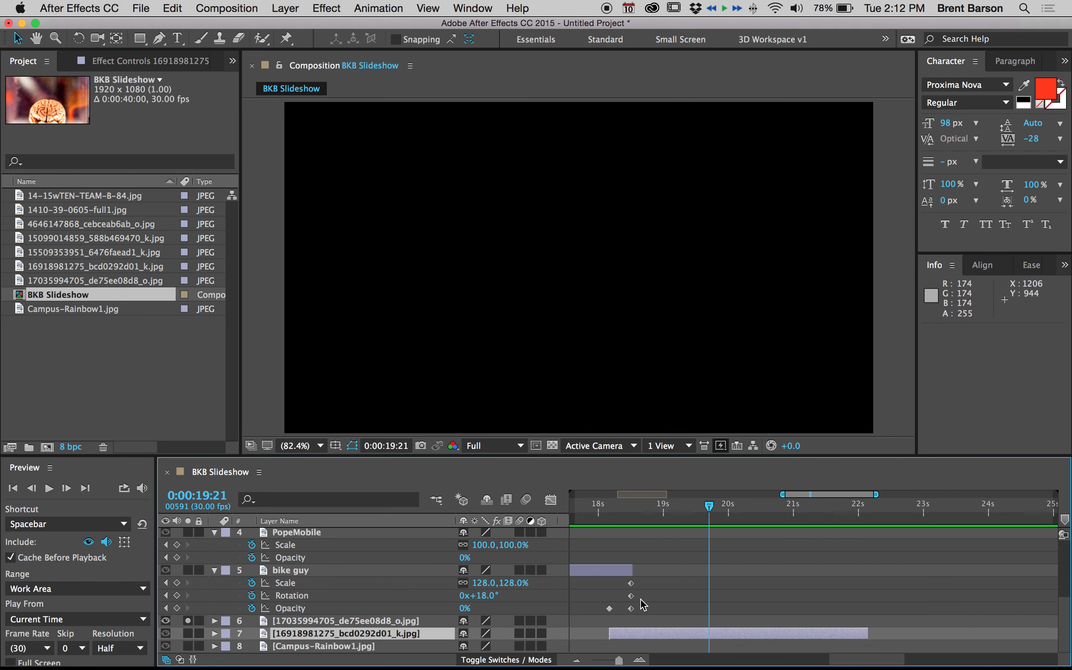
key("i")
left_click(306, 621)
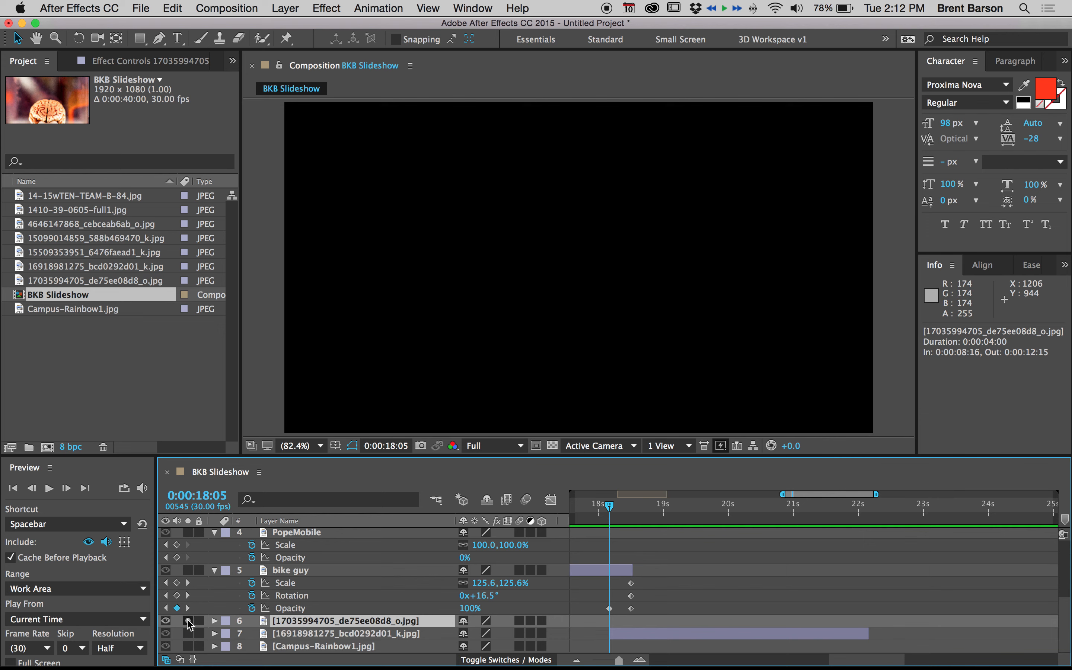
key("bracketleft")
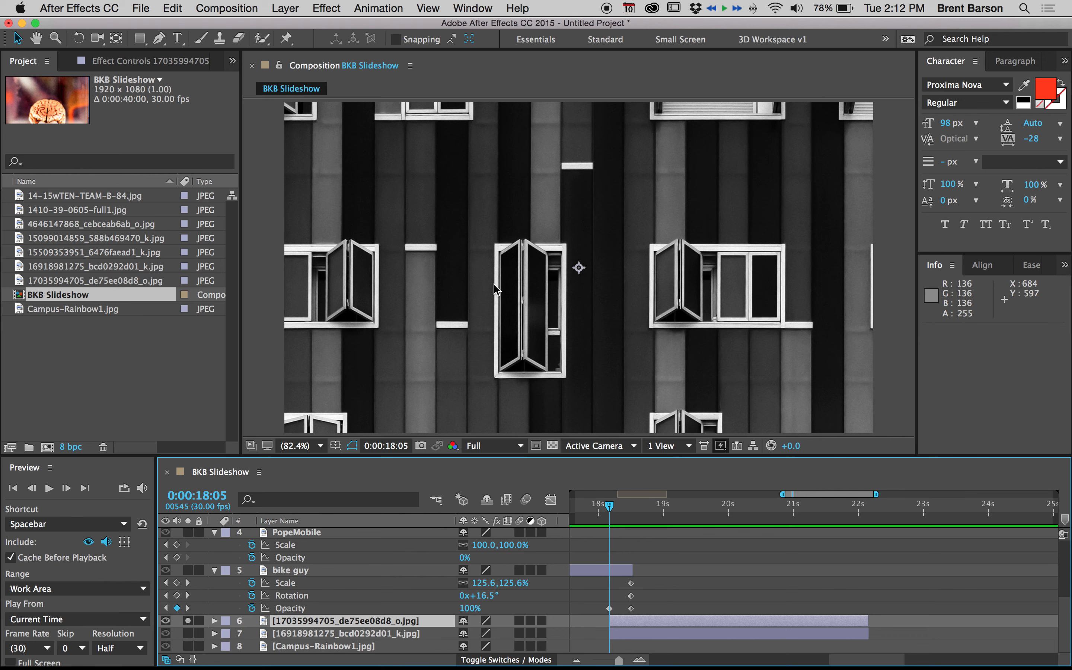
left_click(303, 625)
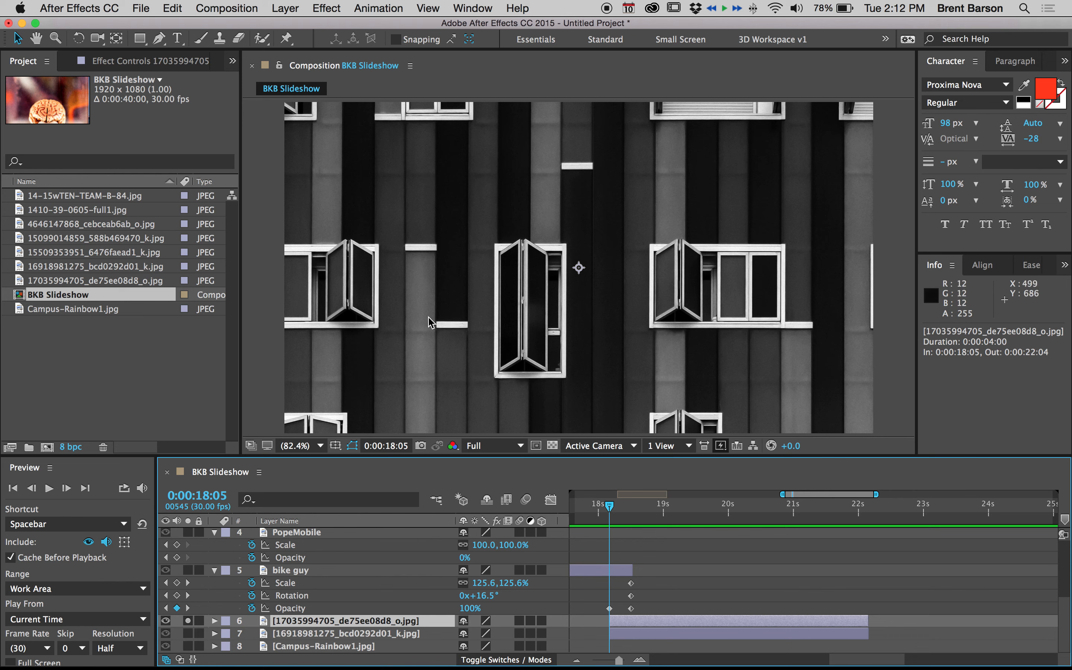
key("Return")
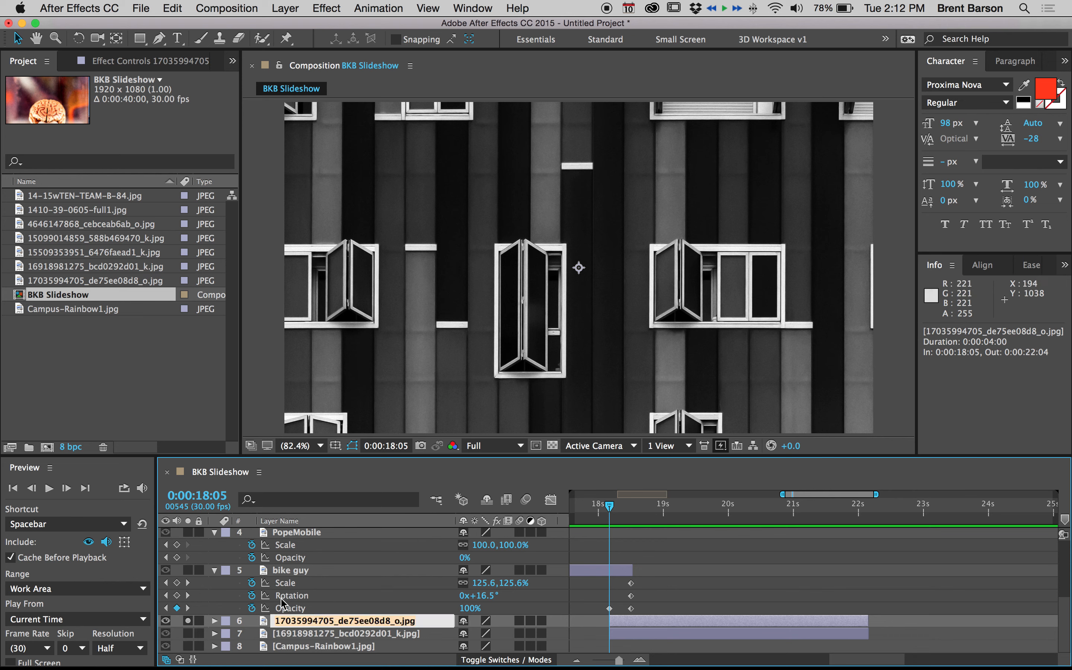
type("Ber")
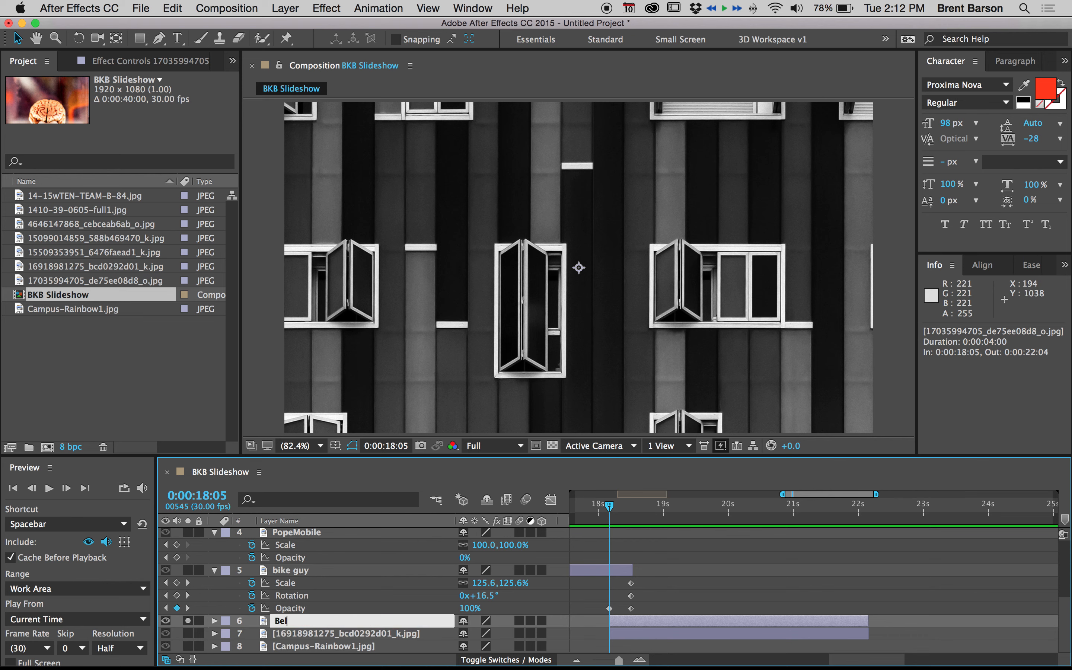
type("lin window")
key("Return")
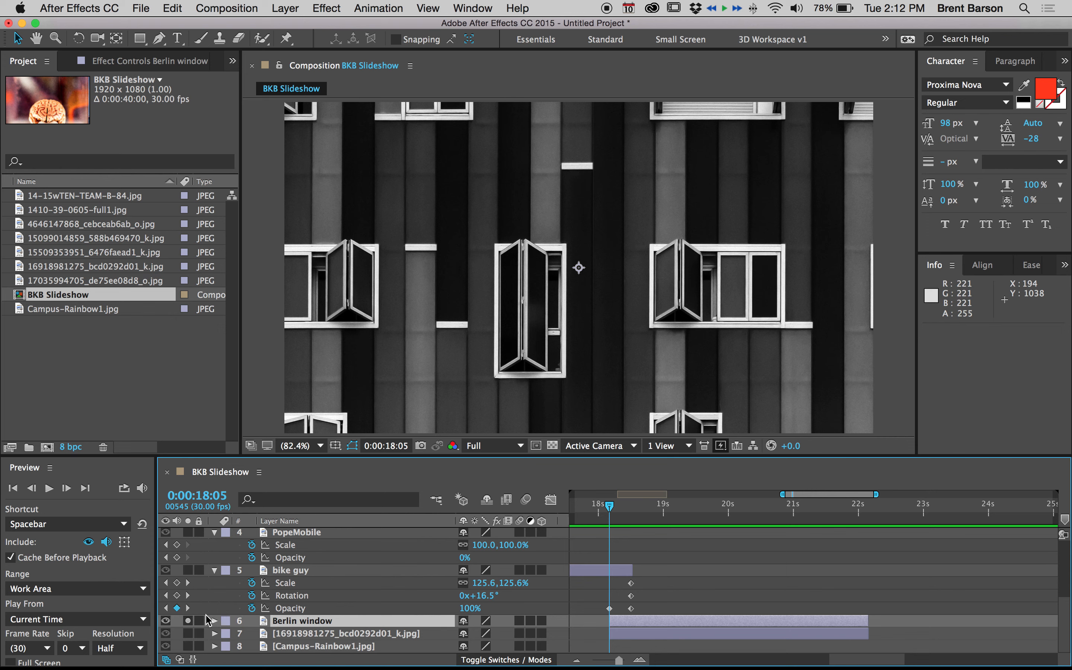
Fit Berlin window to the composition width, and enlarge it proportionally to about 61% scale.
left_click(284, 8)
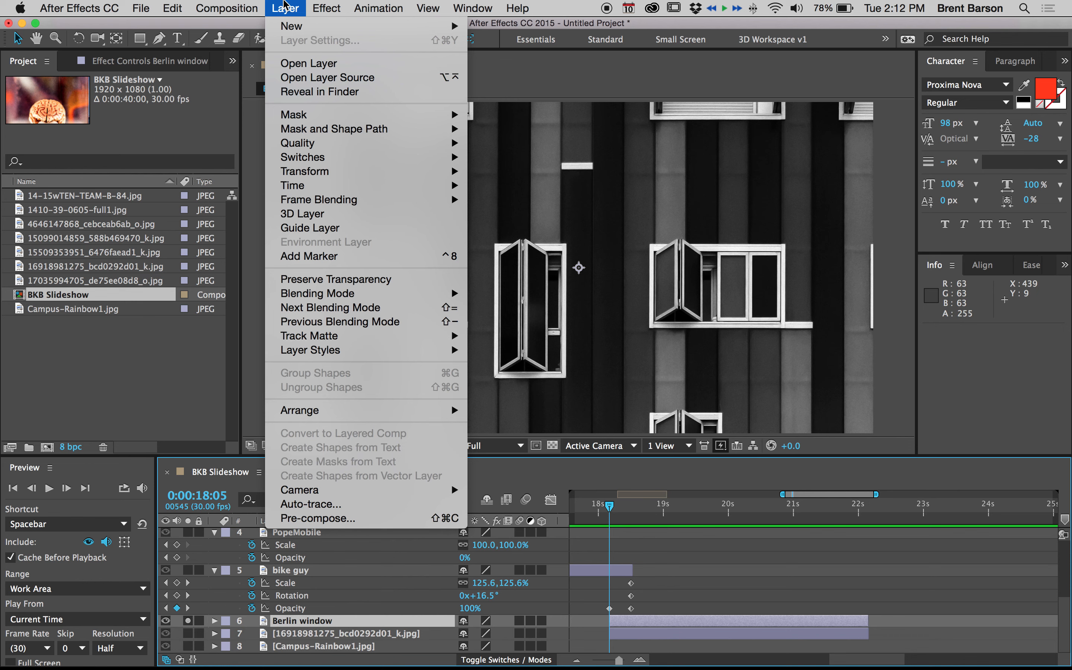
mouse_move(310, 172)
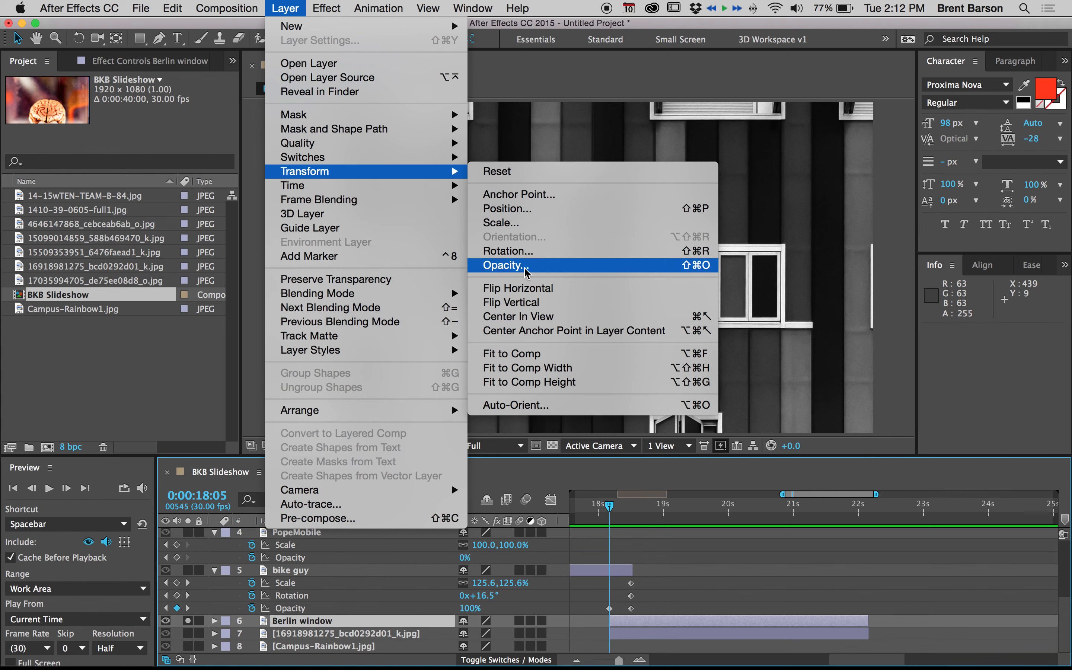
left_click(539, 368)
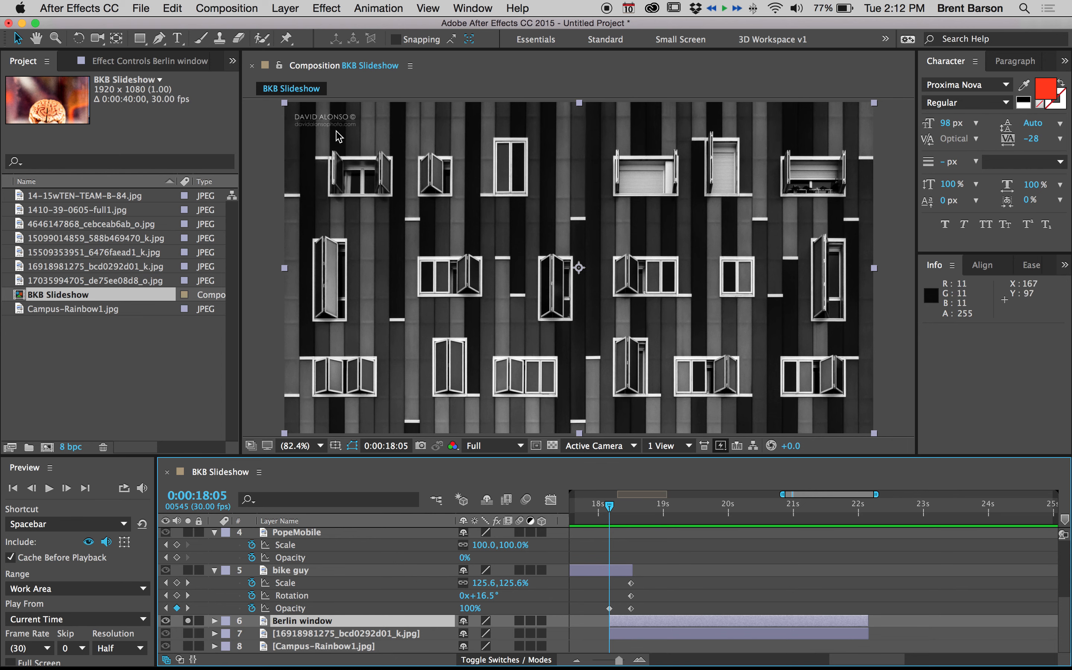
scroll(301, 133, "up", 5)
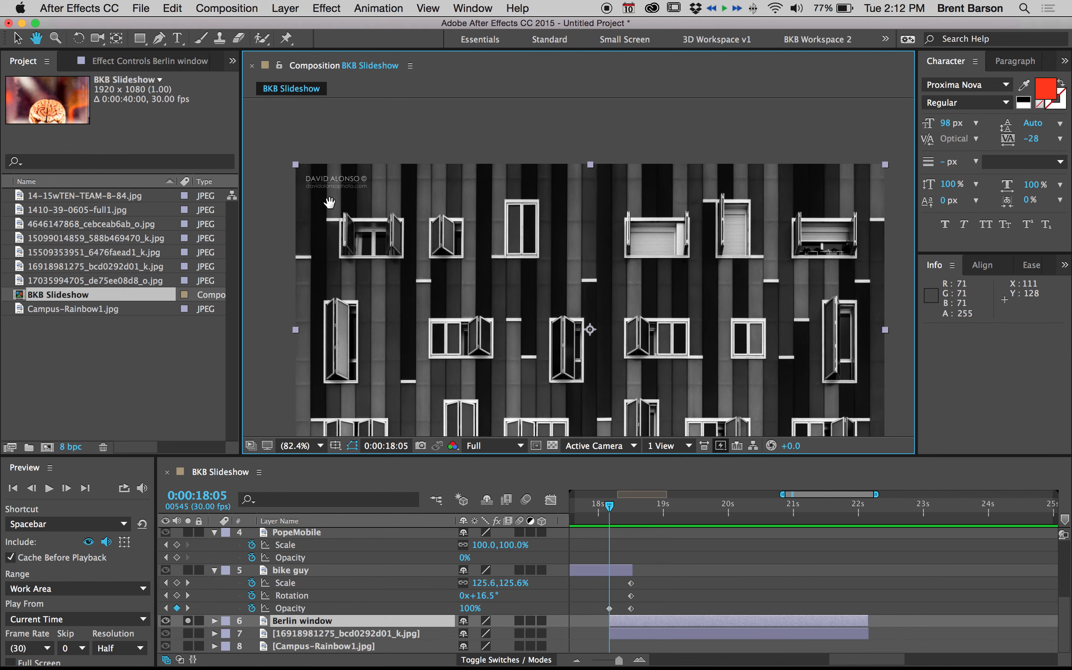
left_click_drag(295, 166, 219, 89)
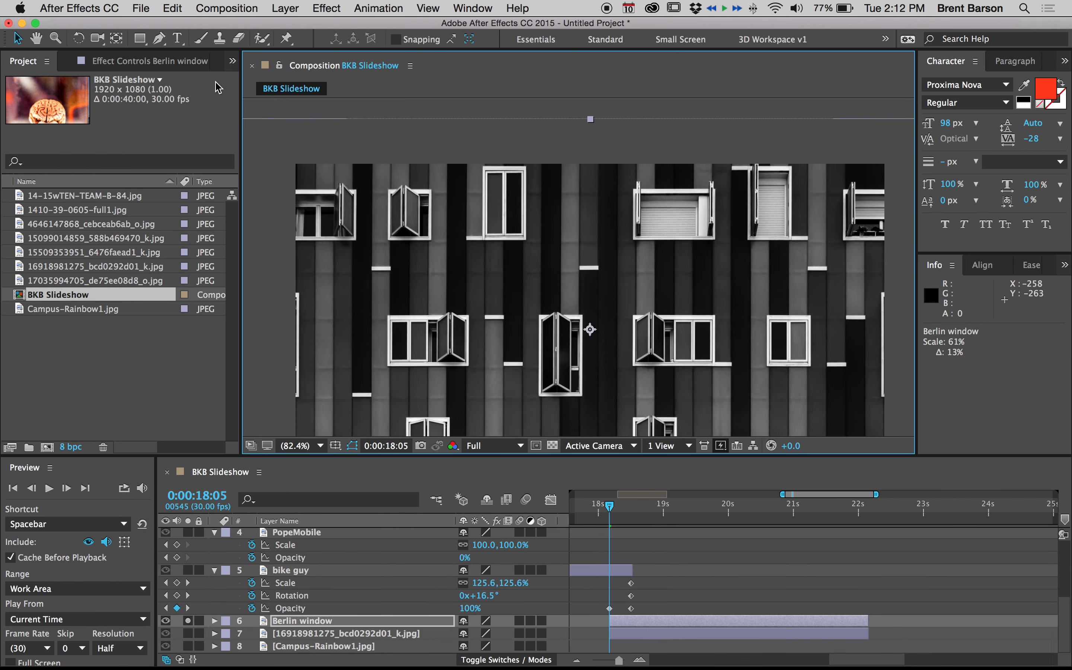
Move Berlin window slightly left within the frame, to a Position of about 875, 676.
key("space")
left_click_drag(622, 223, 586, 216)
left_click_drag(587, 213, 586, 215)
key("space")
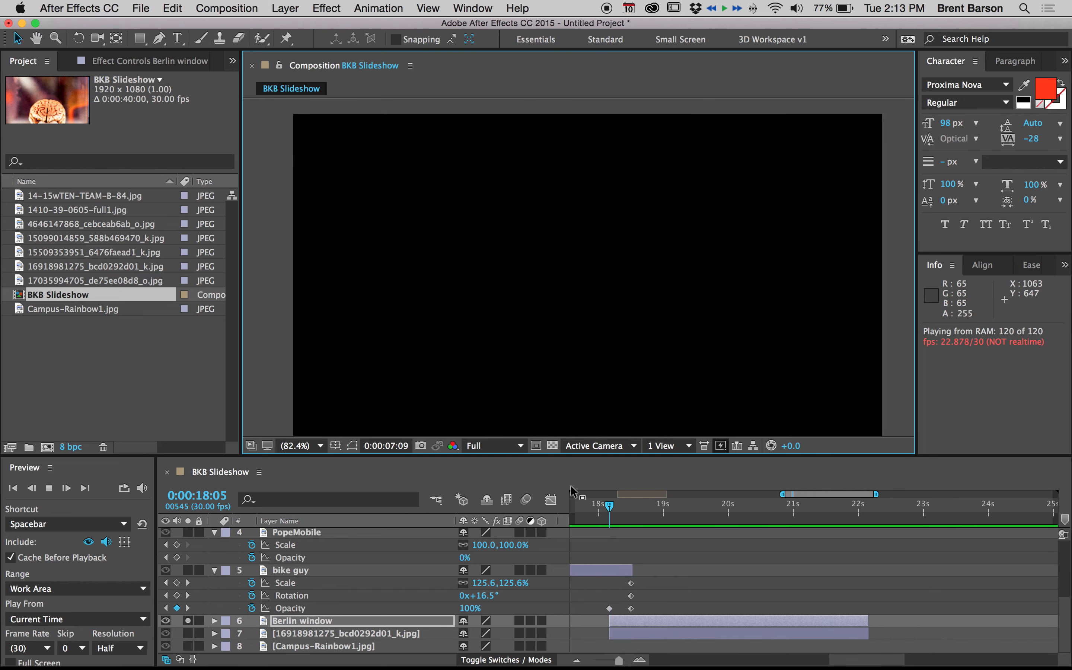
left_click(641, 509)
left_click(652, 507)
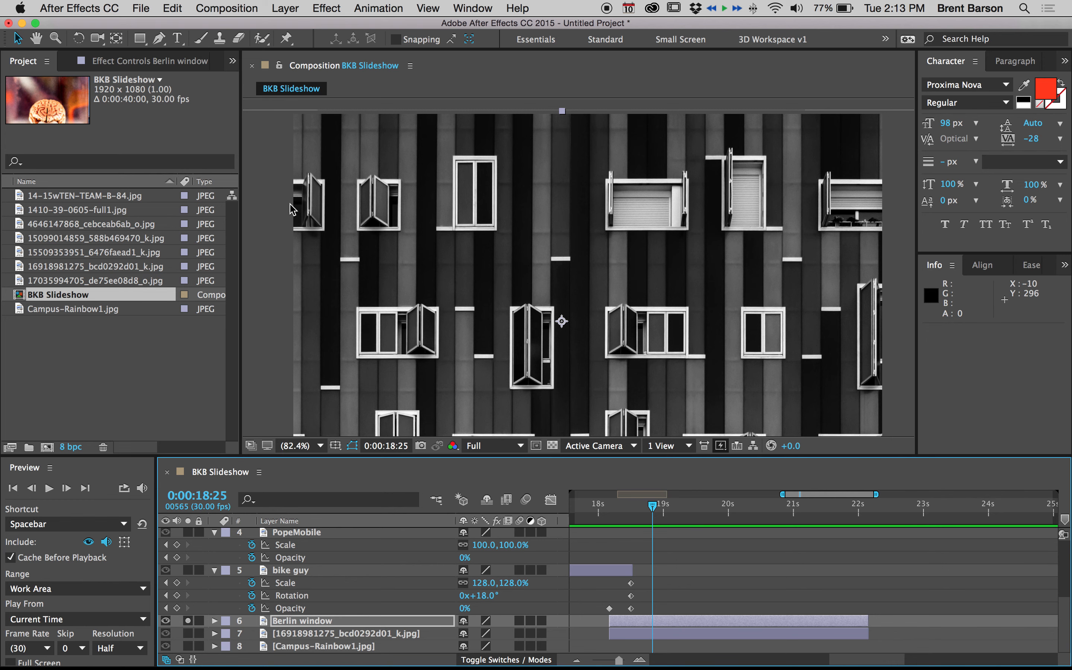
key("comma")
left_click_drag(500, 242, 468, 205)
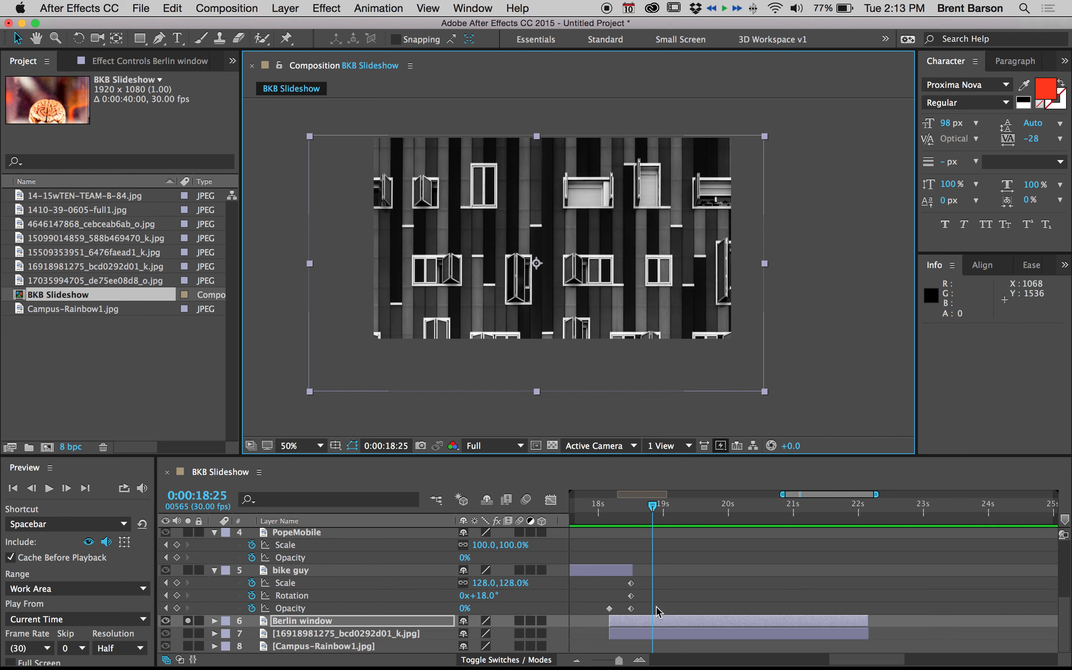
Keyframe Berlin window's Scale at 61.4% on its first frame, 0:00:18:05, and on its last frame, 0:00:22:04.
key("s")
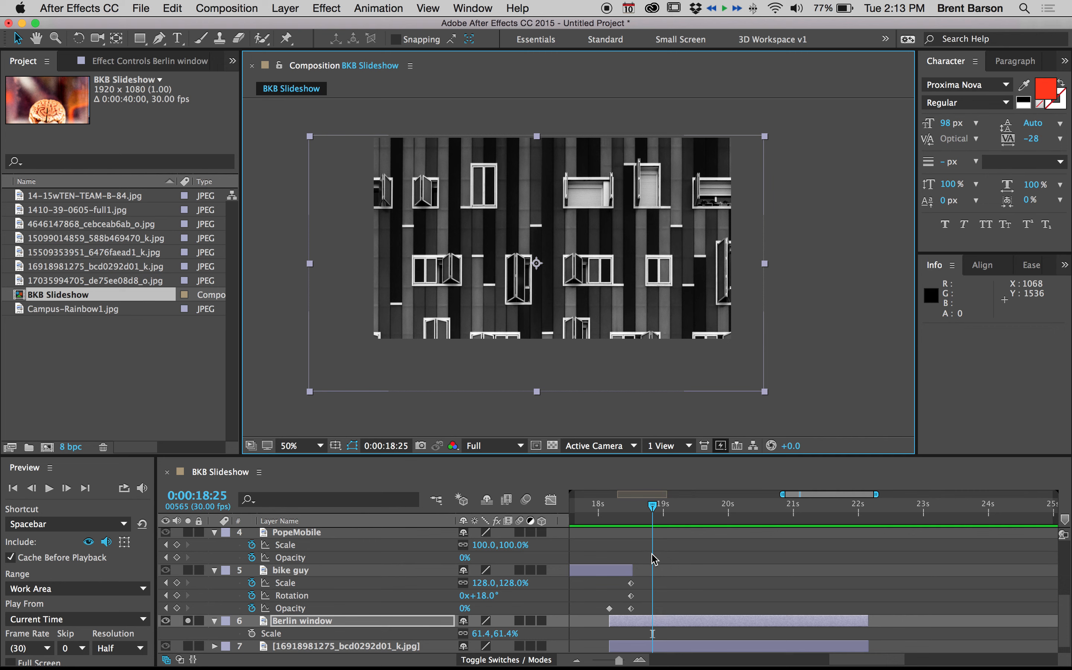
key("j")
left_click(252, 633)
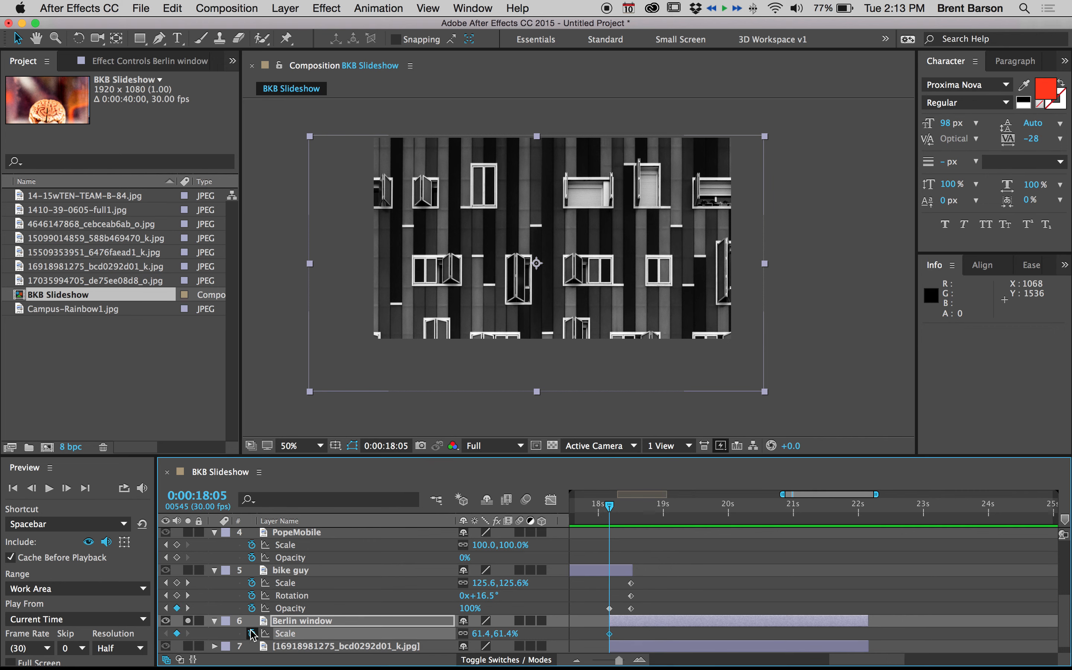
key("o")
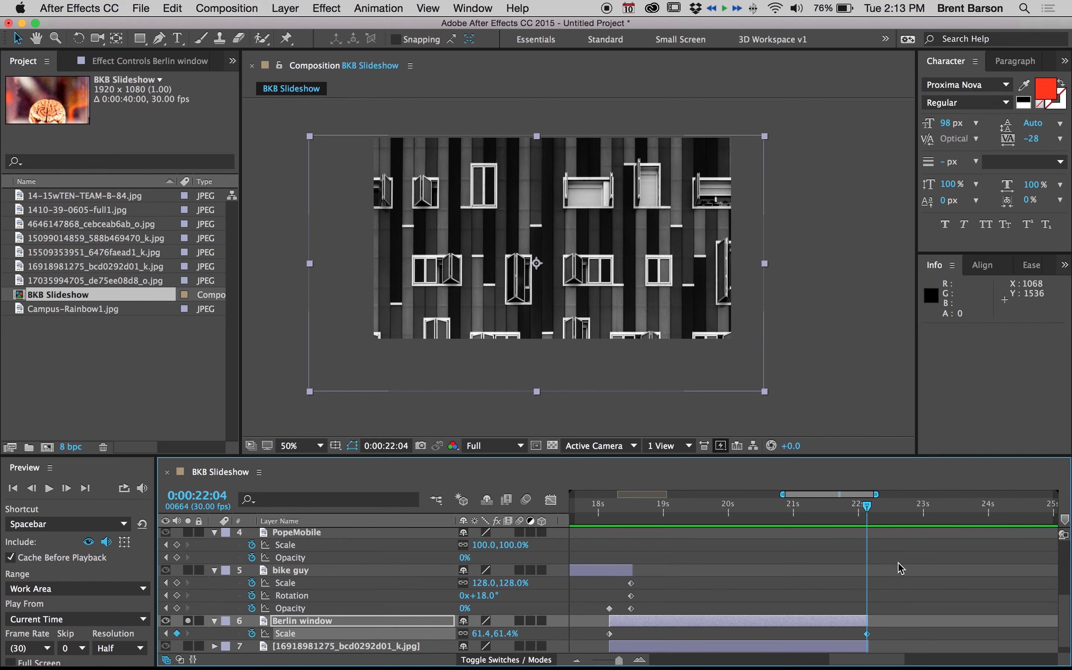
Keyframe Berlin window's Position at its first frame, and move it straight up to about 875, 400 at 0:00:22:04.
key("j")
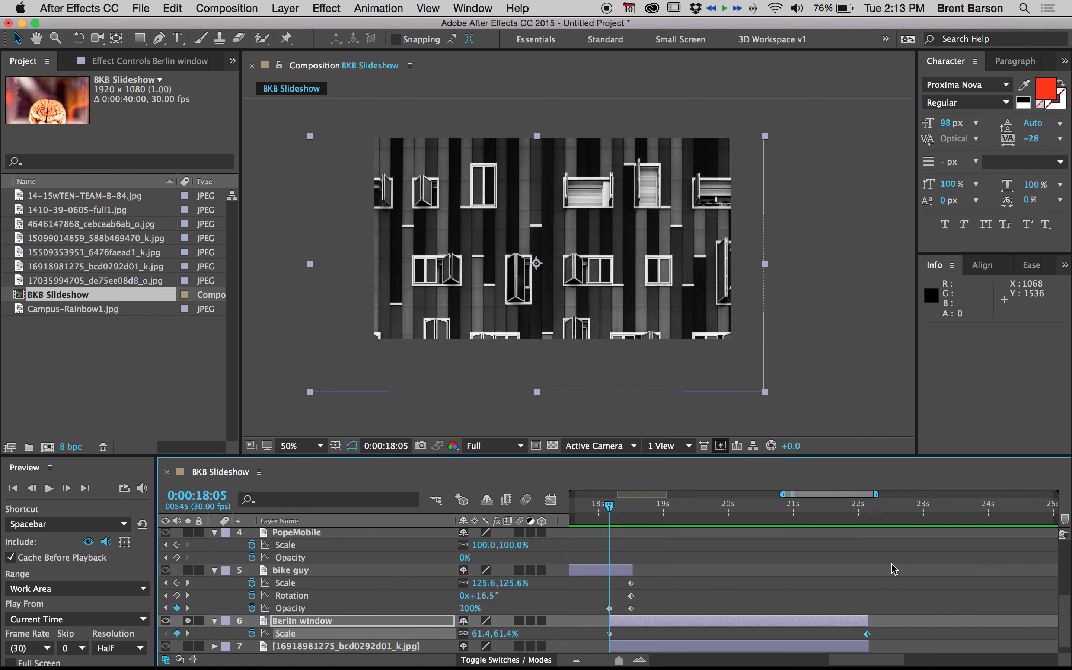
key("alt+shift+p")
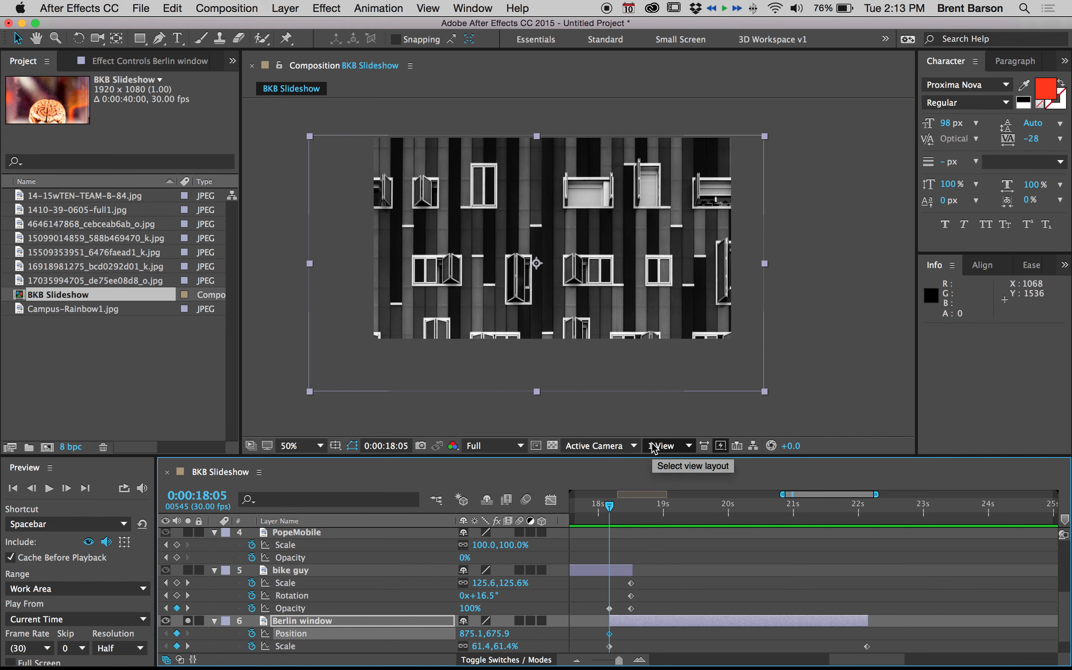
key("k")
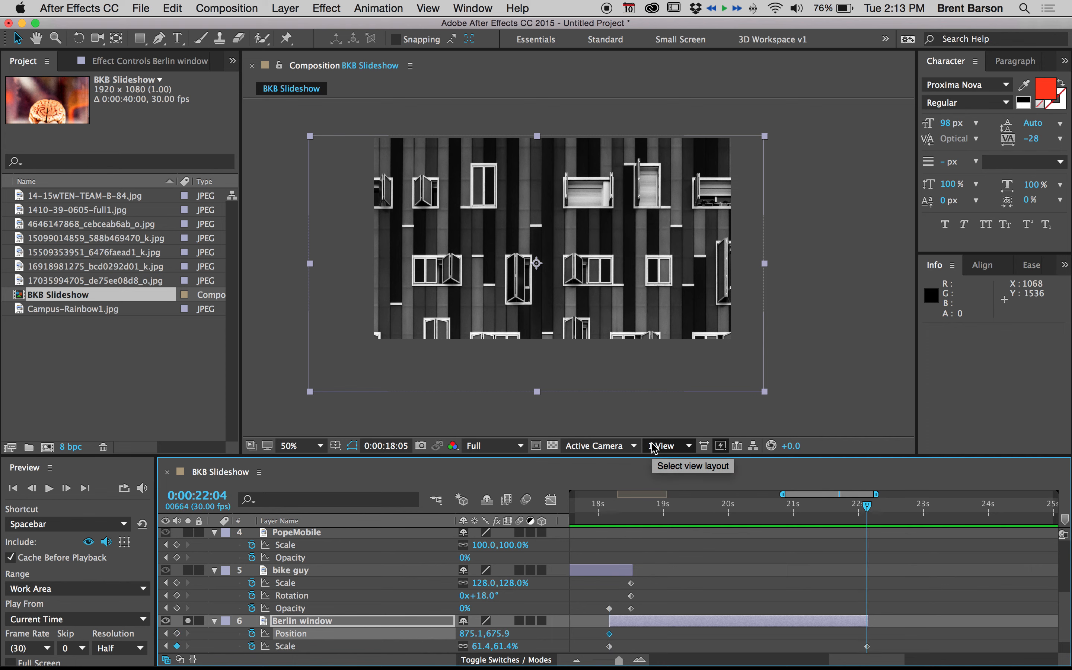
left_click_drag(636, 356, 633, 312)
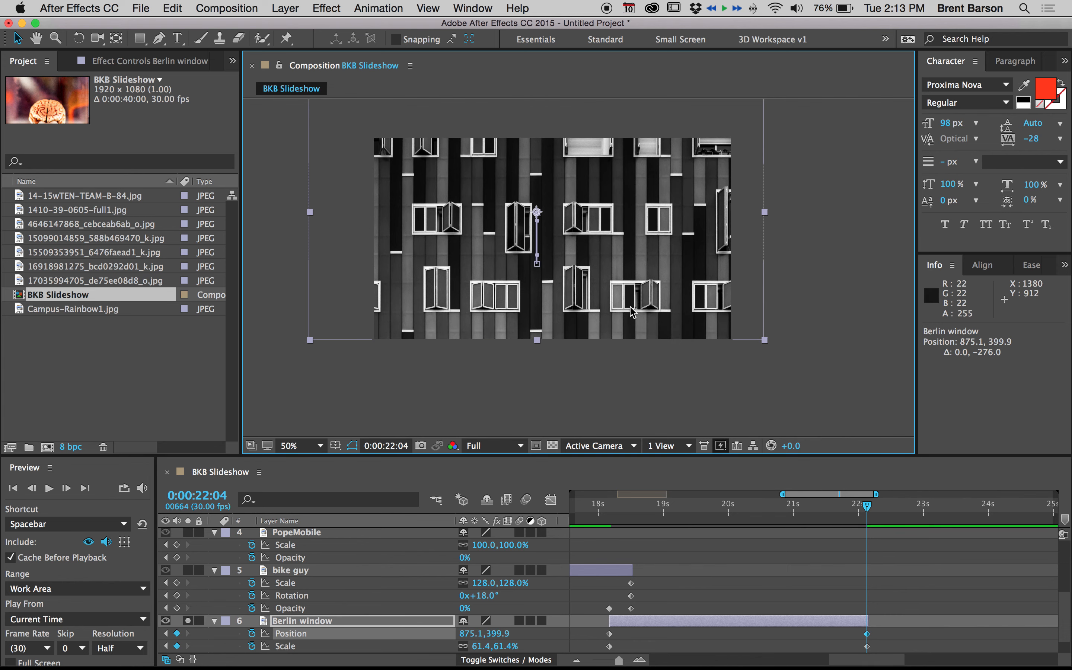
key("shift+slash")
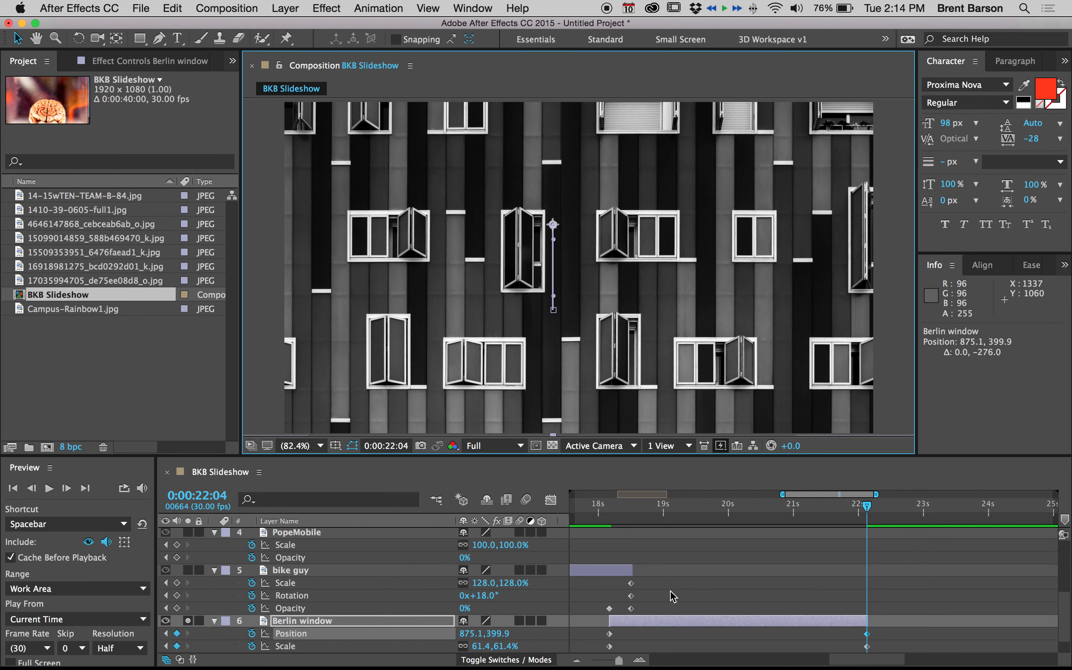
Copy bike guy's four Opacity keyframes, paste them onto Berlin window starting at 0:00:18:05, and show its keyframed properties.
left_click(294, 611)
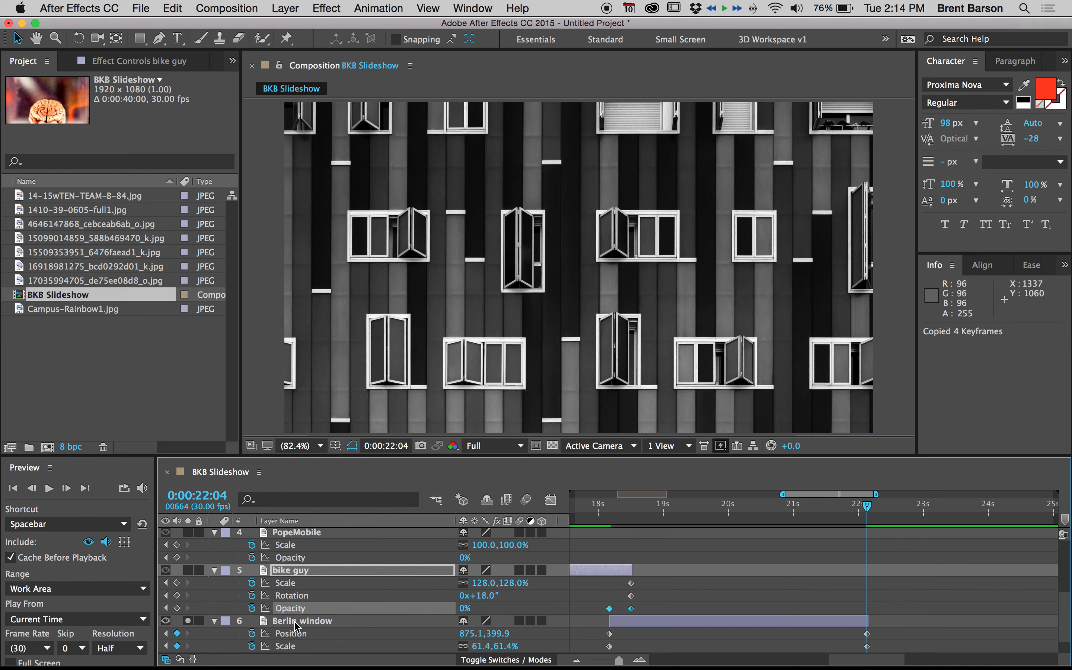
left_click(296, 621)
key("i")
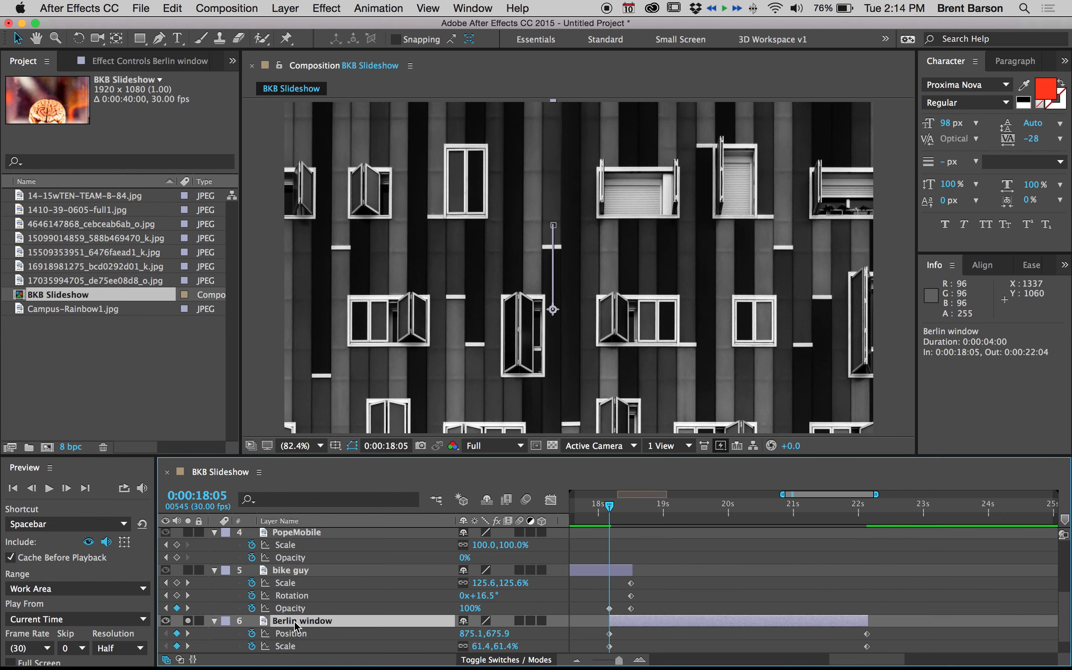
key("super+v")
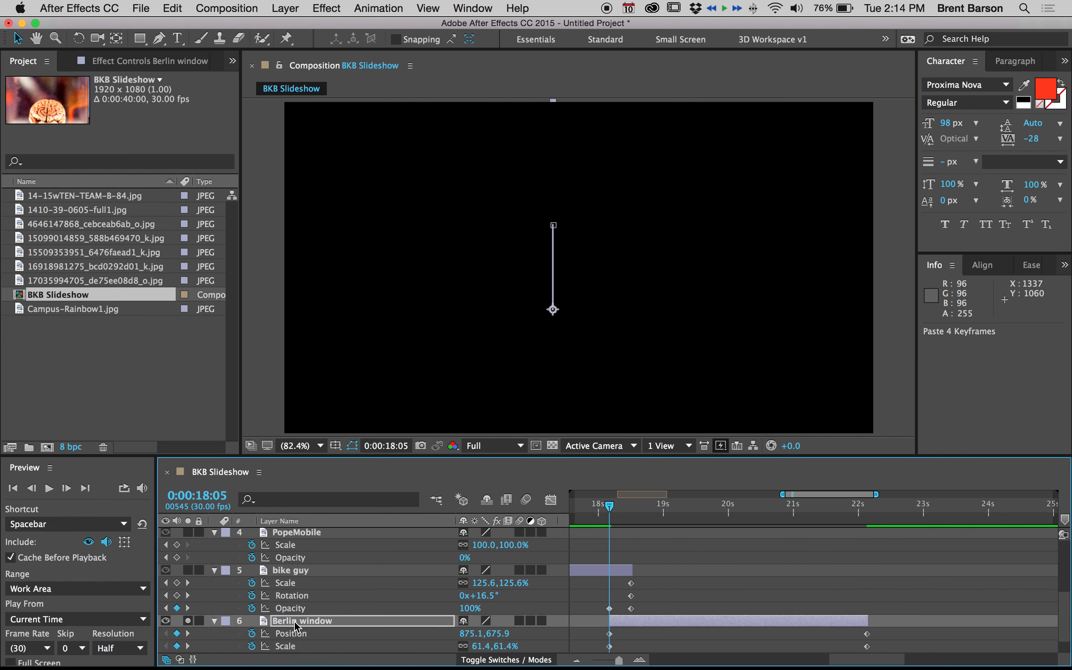
key("u")
key("u")
scroll(774, 569, "down", 3)
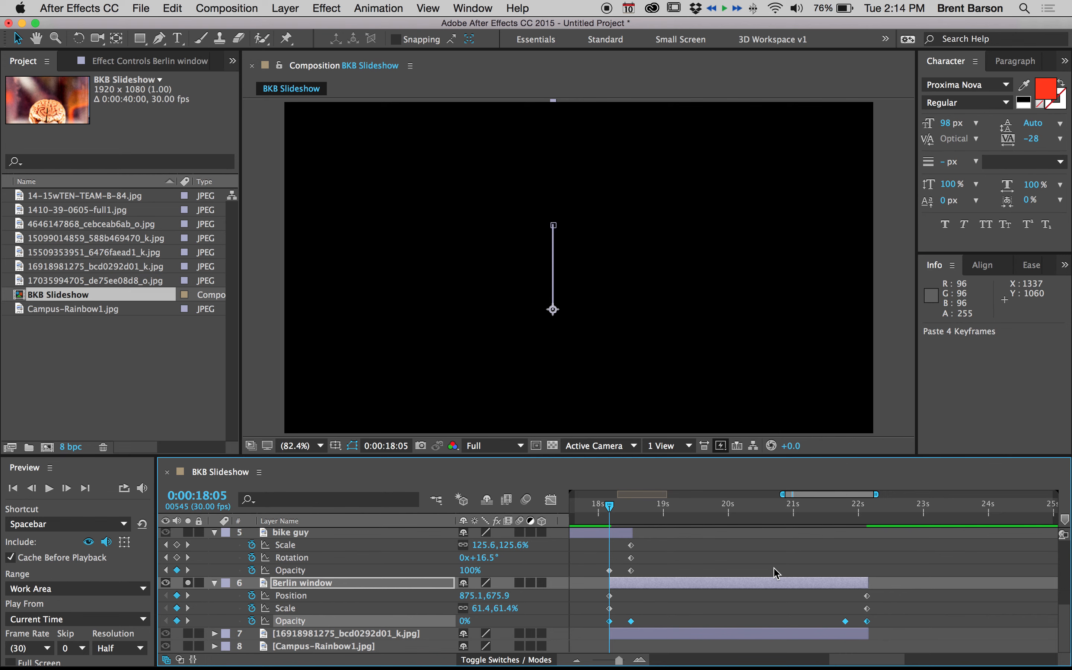
Set the work area to Berlin window's duration and preview its animation.
key("super+alt+b")
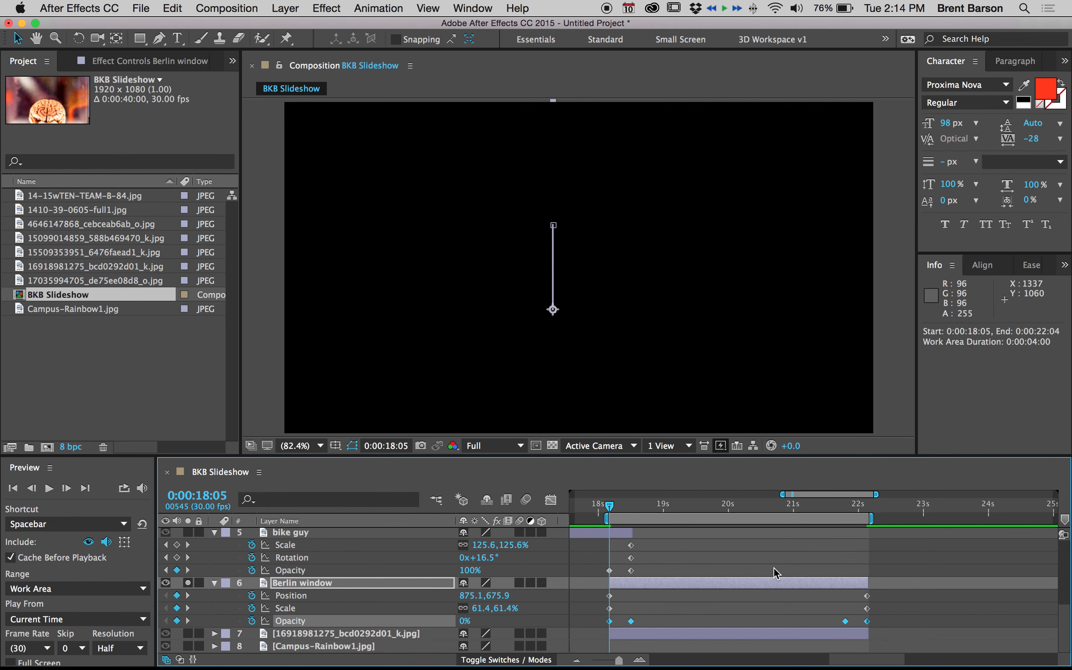
key("space")
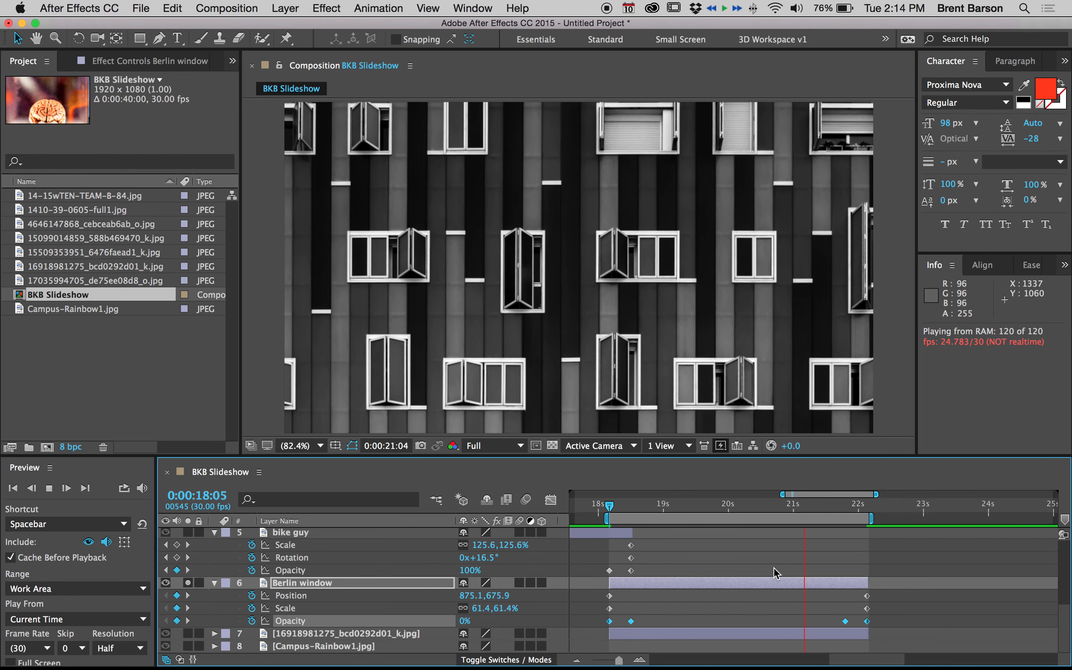
mouse_move(730, 507)
left_mouse_down()
mouse_move(802, 507)
mouse_move(741, 509)
left_mouse_up()
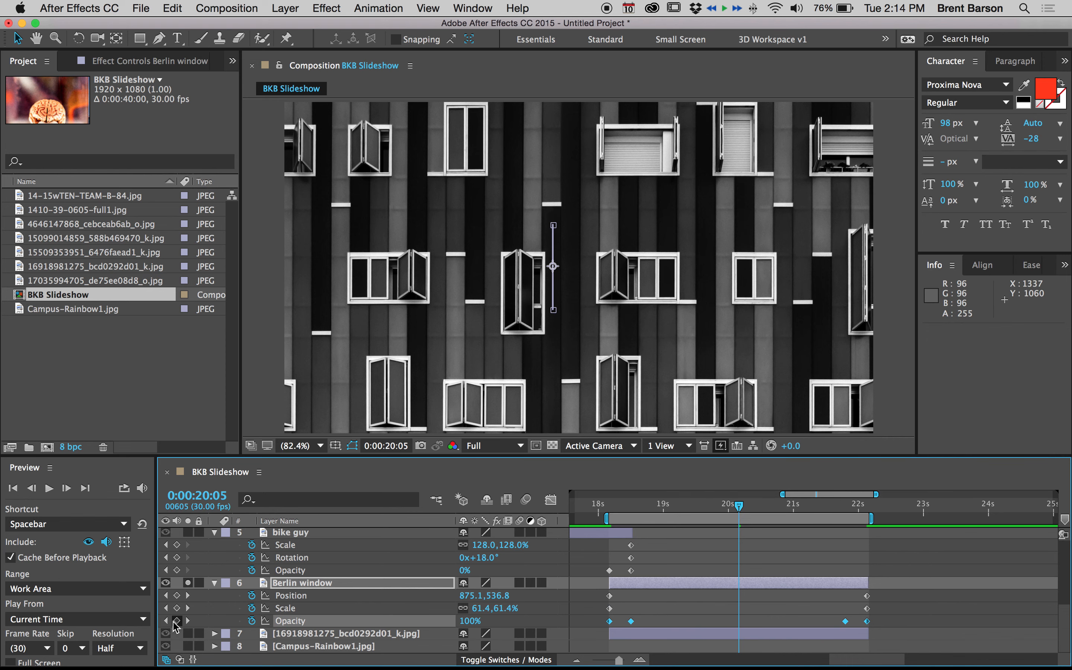
left_click(188, 621)
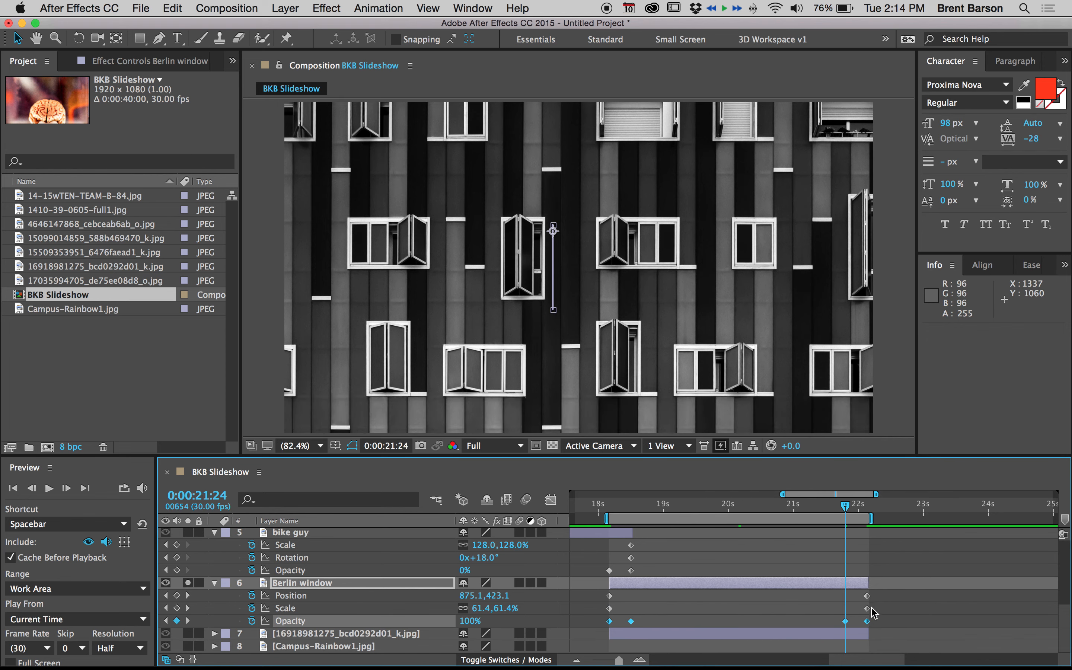
left_click(788, 635)
key("bracketleft")
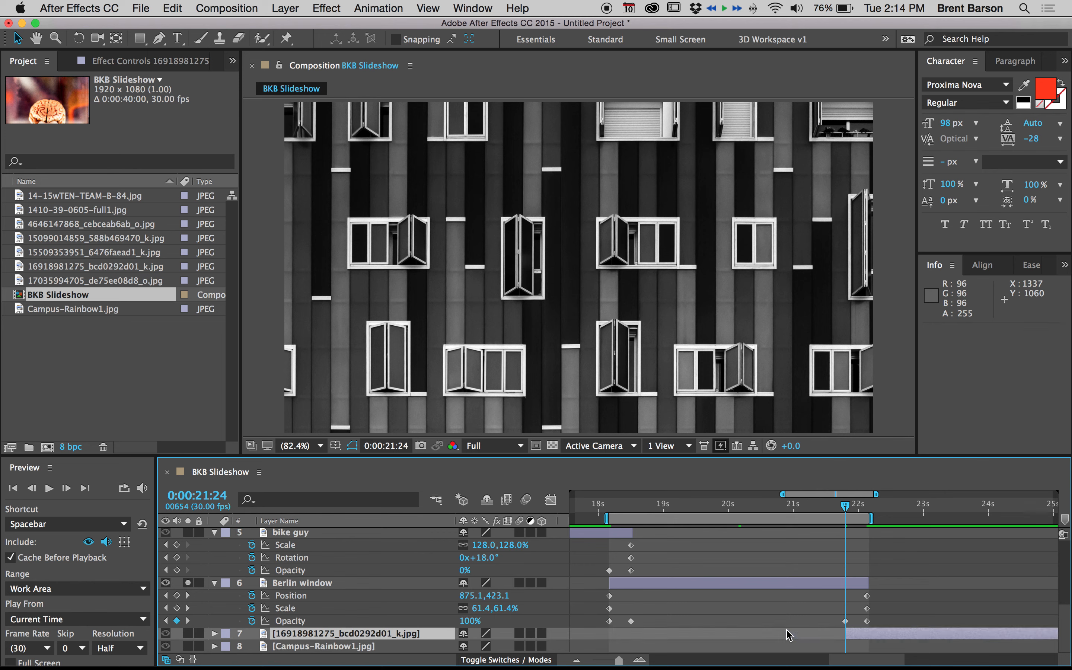
scroll(828, 631, "right", 3)
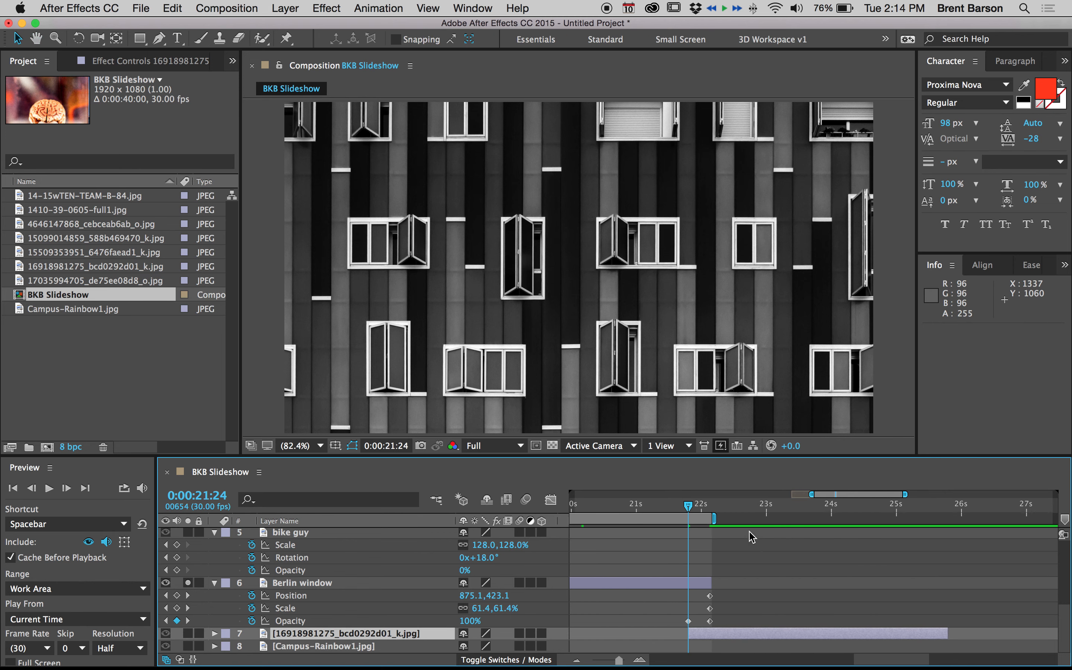
left_click(188, 582)
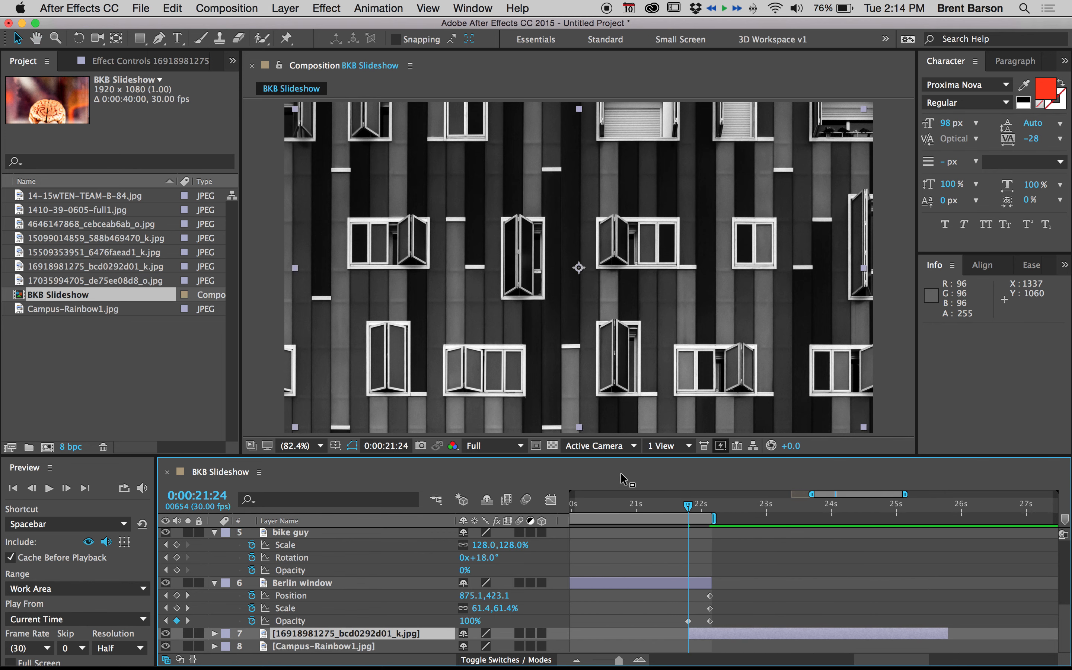
left_click_drag(743, 506, 755, 510)
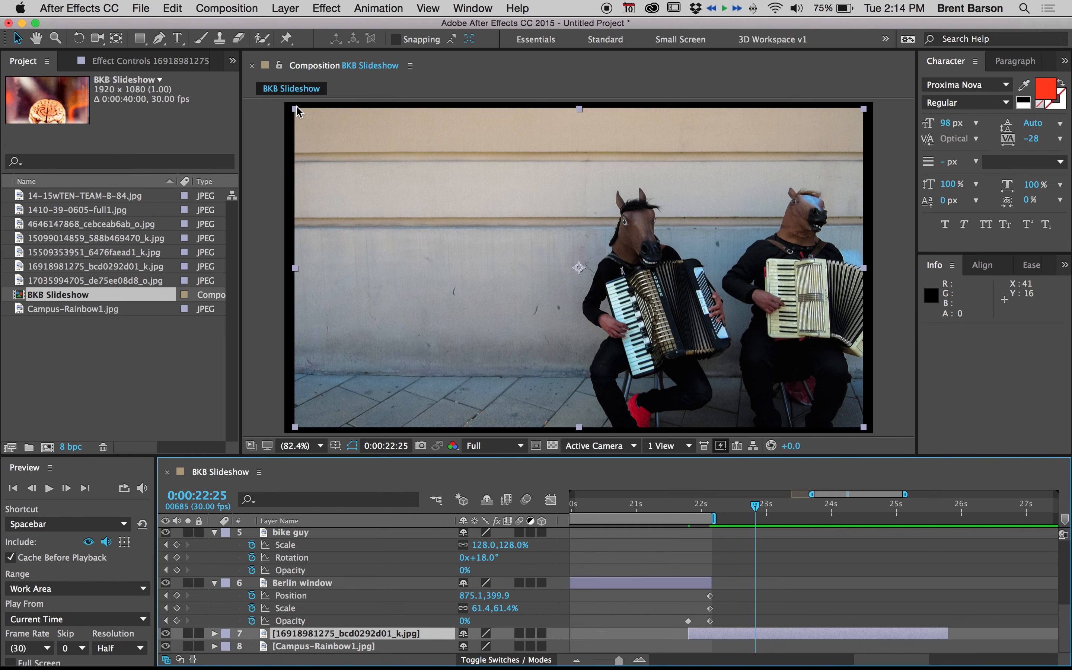
left_click_drag(295, 110, 271, 86)
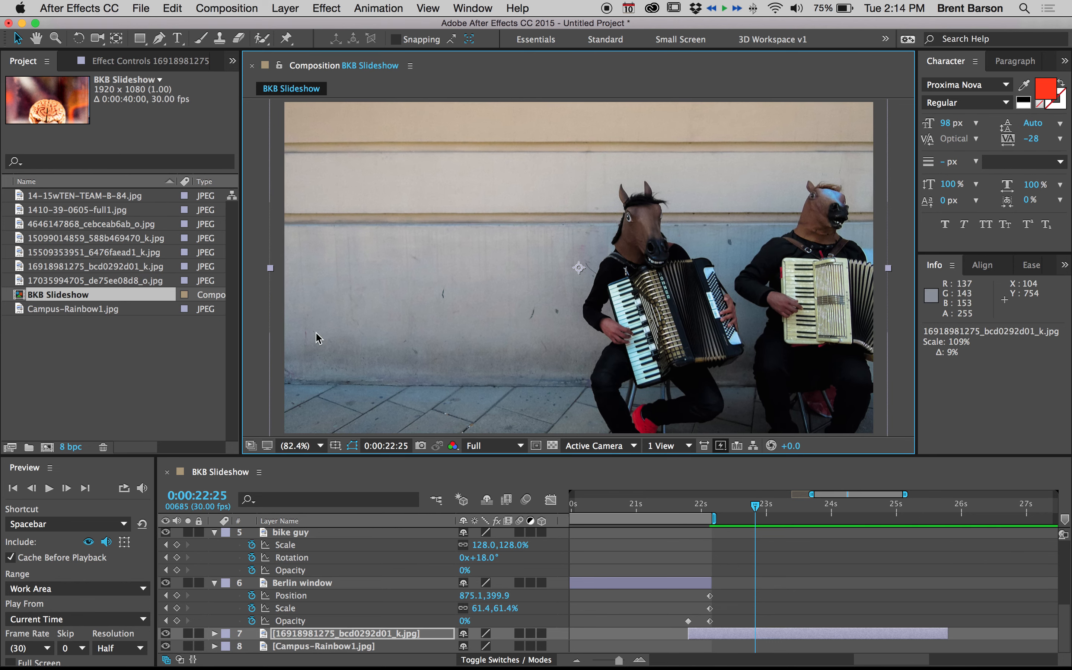
left_click_drag(261, 157, 262, 192)
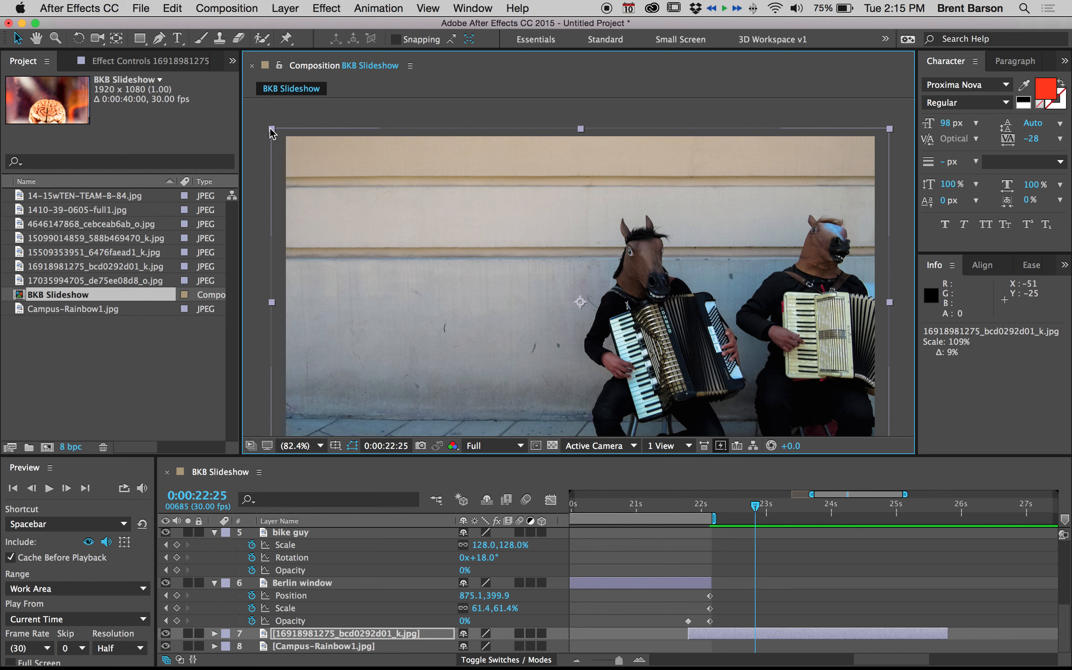
left_click(270, 129)
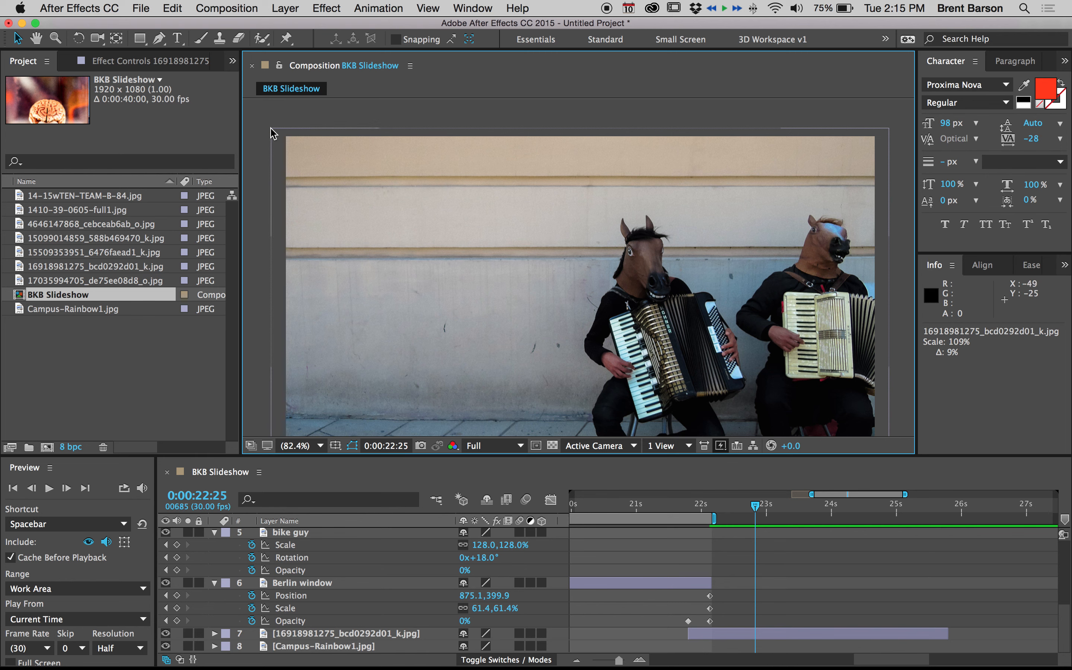
left_click(271, 129)
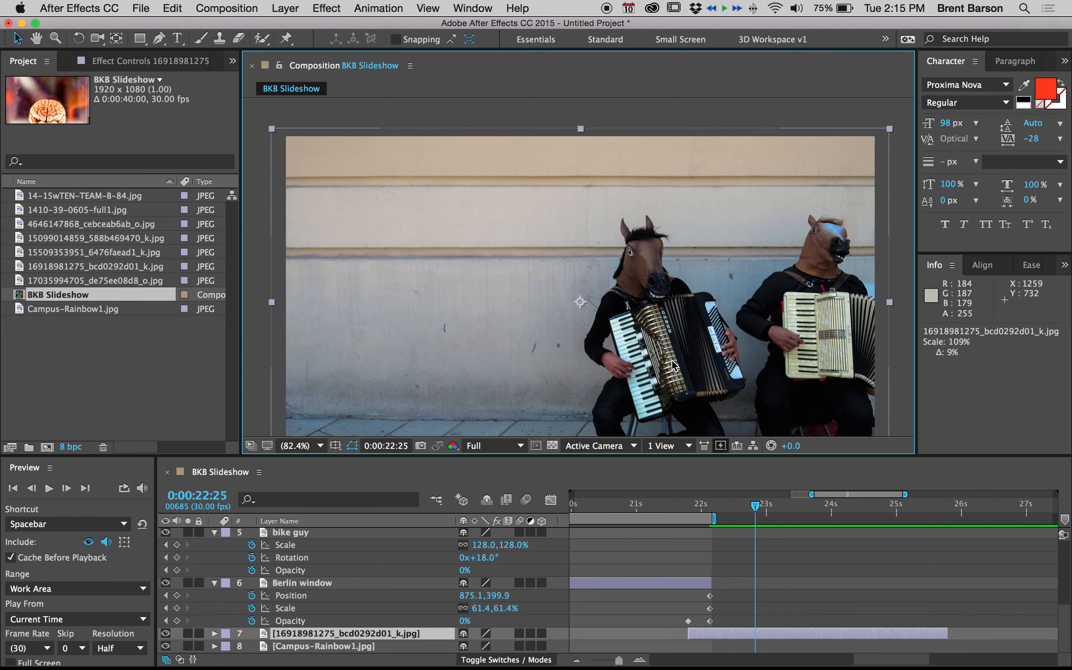
key("space")
left_click_drag(672, 358, 660, 334)
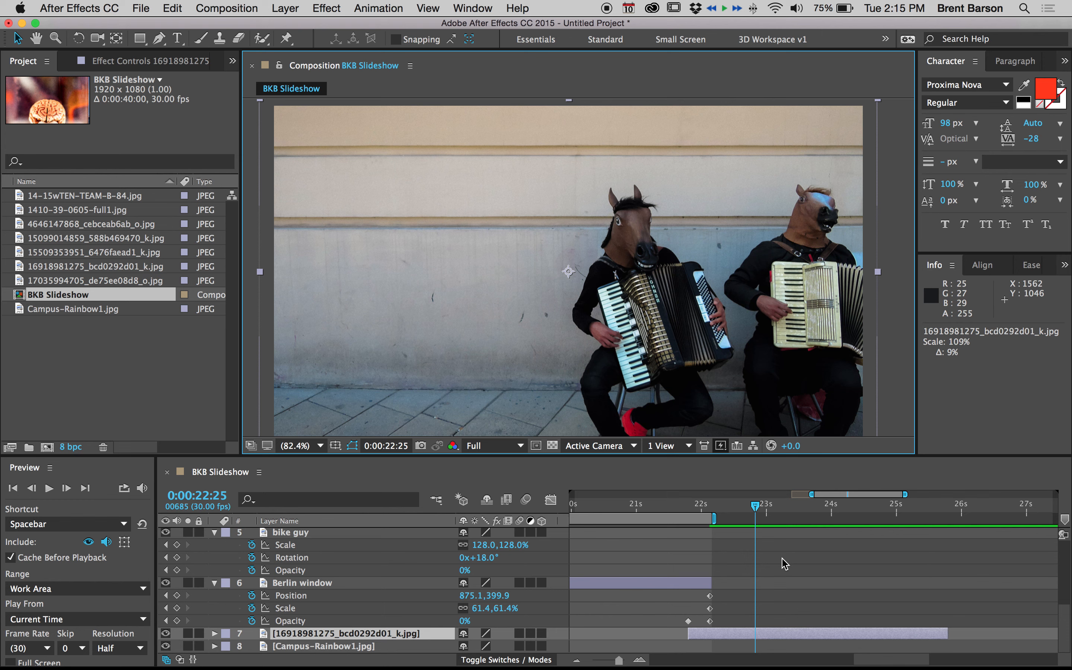
key("s")
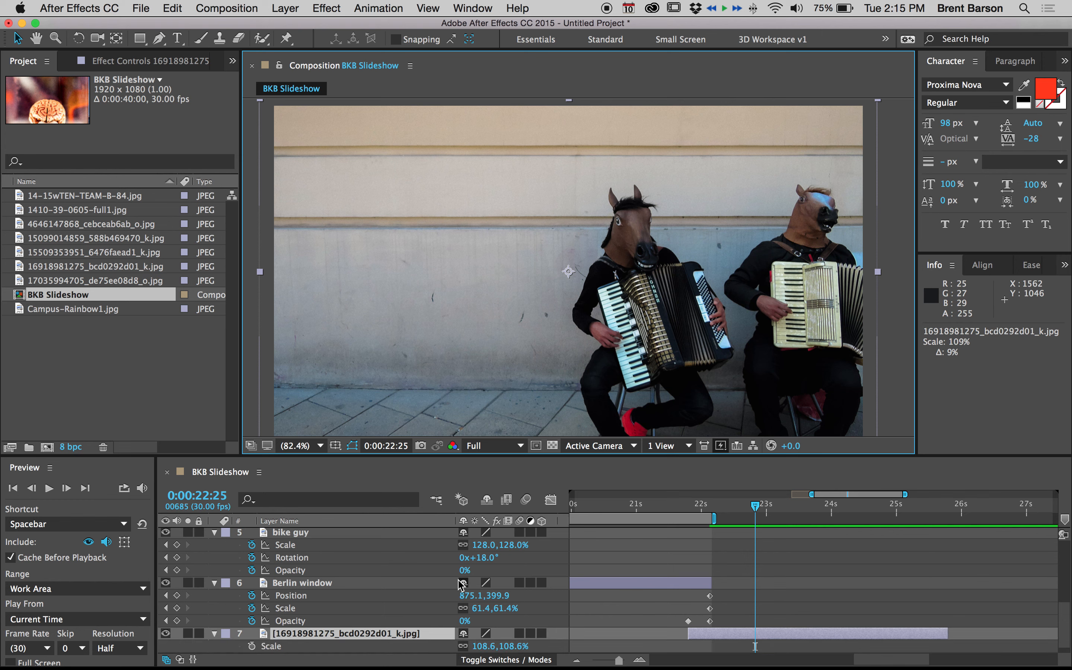
scroll(401, 579, "down", 1)
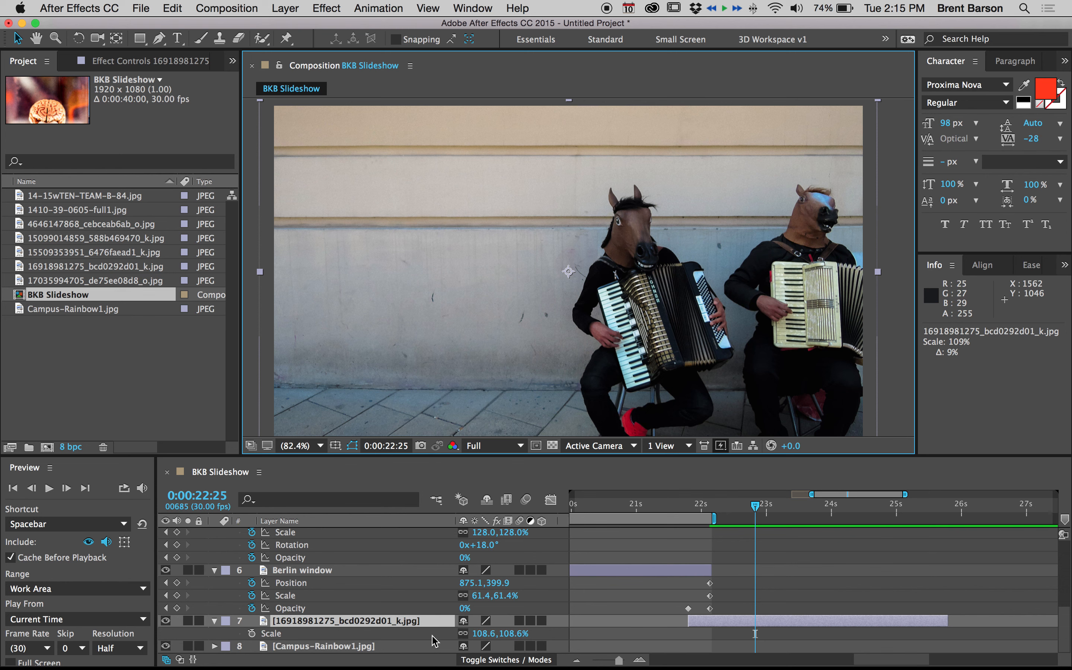
left_click(374, 623)
key("Return")
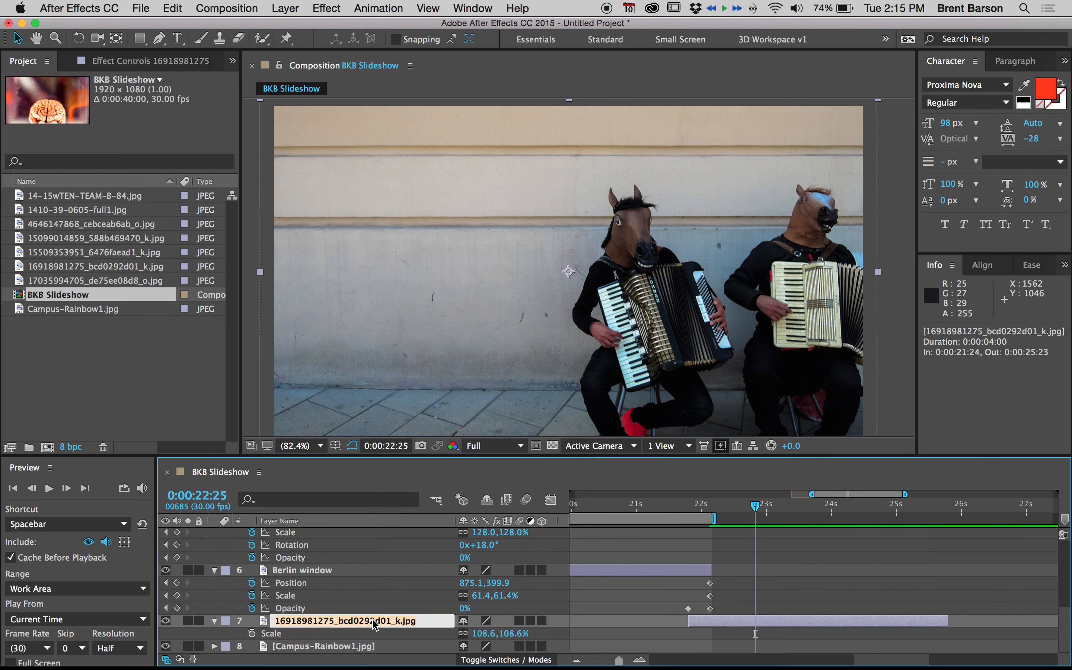
type("Horse accordion")
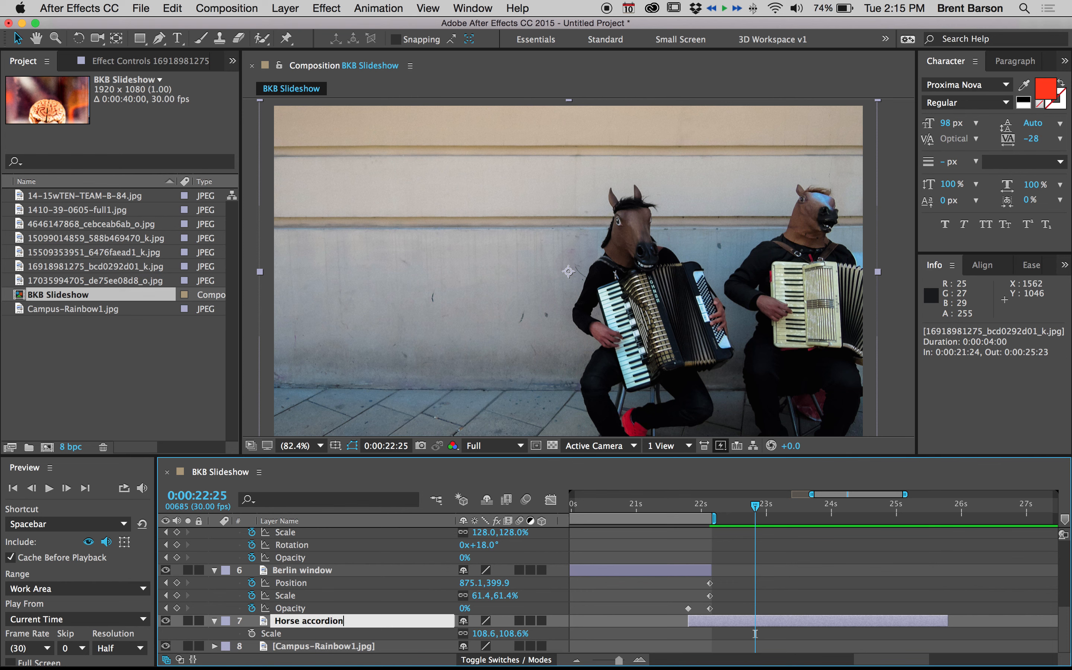
key("Return")
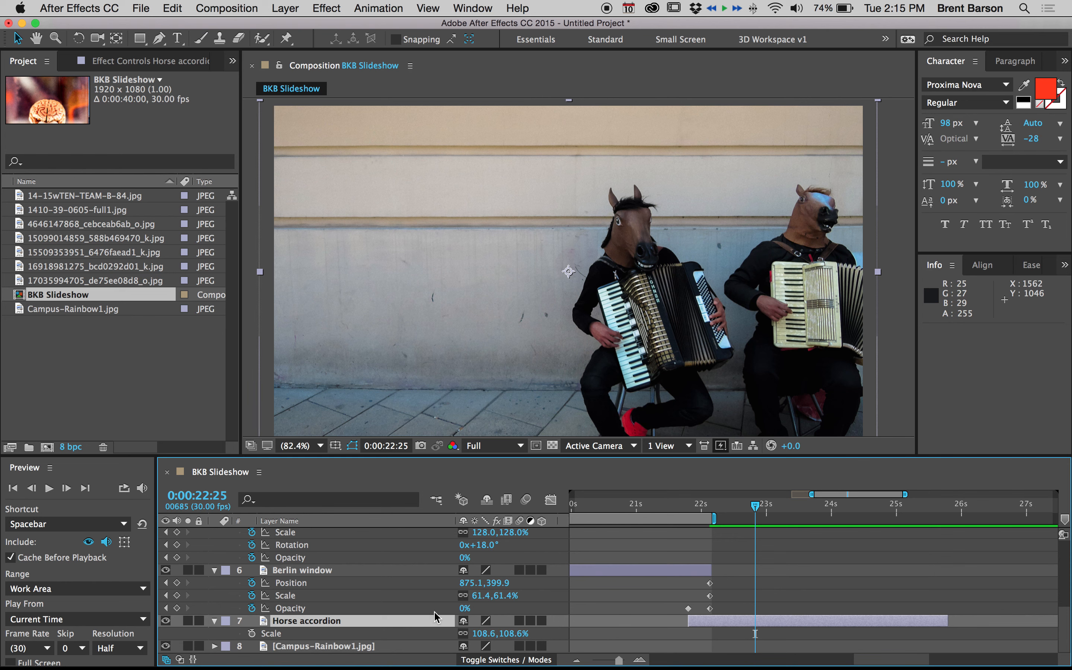
Unlink Horse accordion's Scale dimensions and set the first Scale keyframe at the layer's start, 0:00:21:24.
left_click(464, 635)
mouse_move(482, 636)
left_mouse_down()
mouse_move(450, 631)
mouse_move(476, 629)
left_mouse_up()
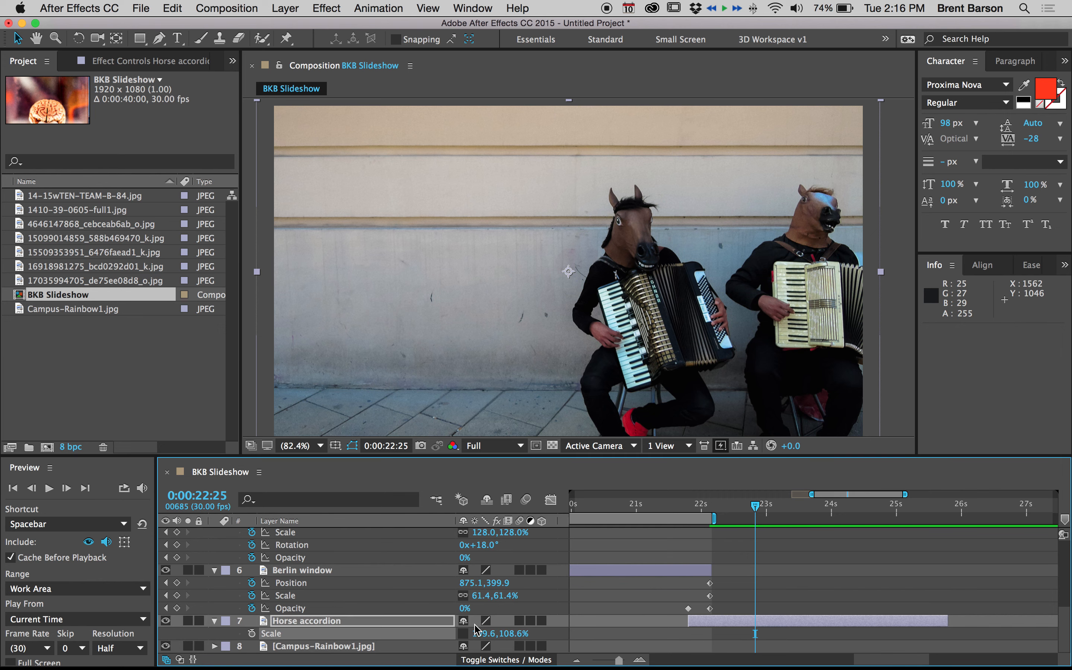
key("super+z")
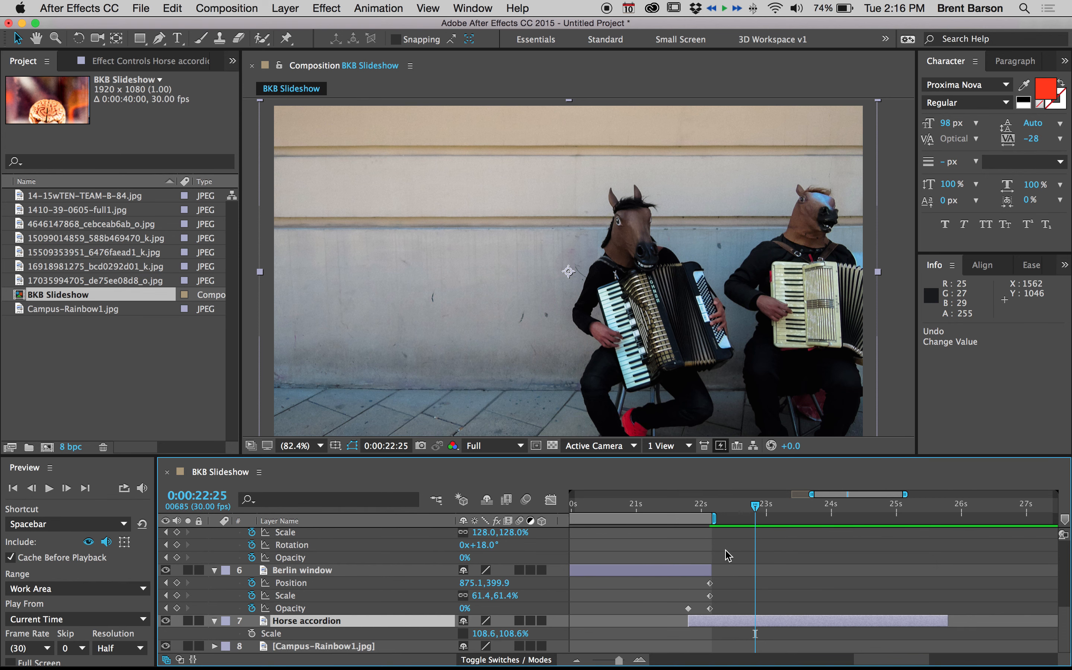
key("j")
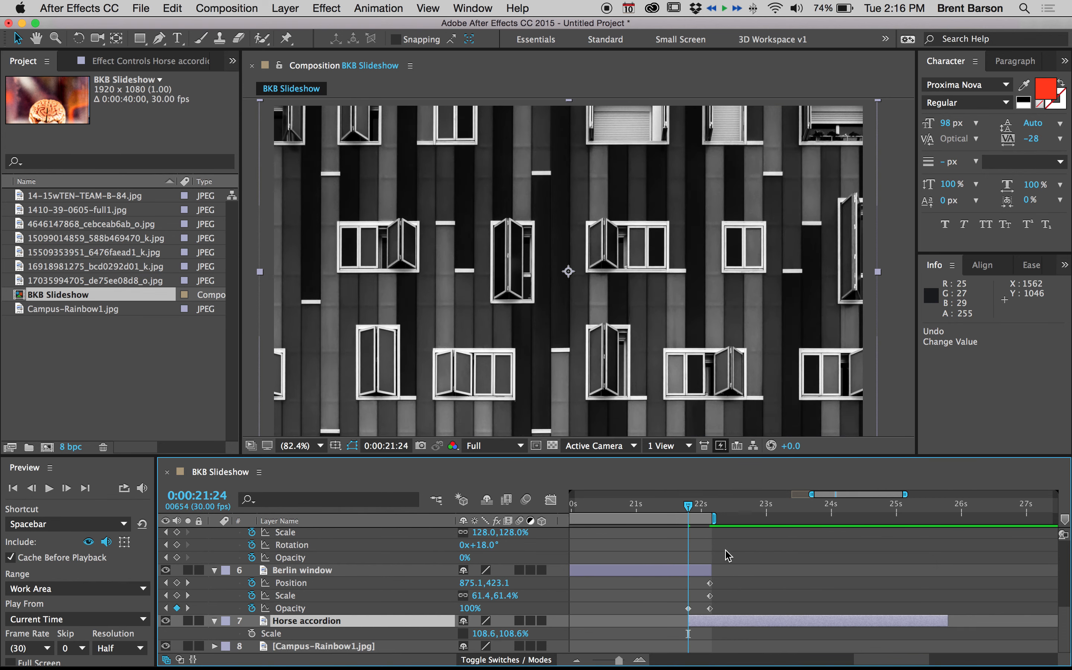
left_click(252, 633)
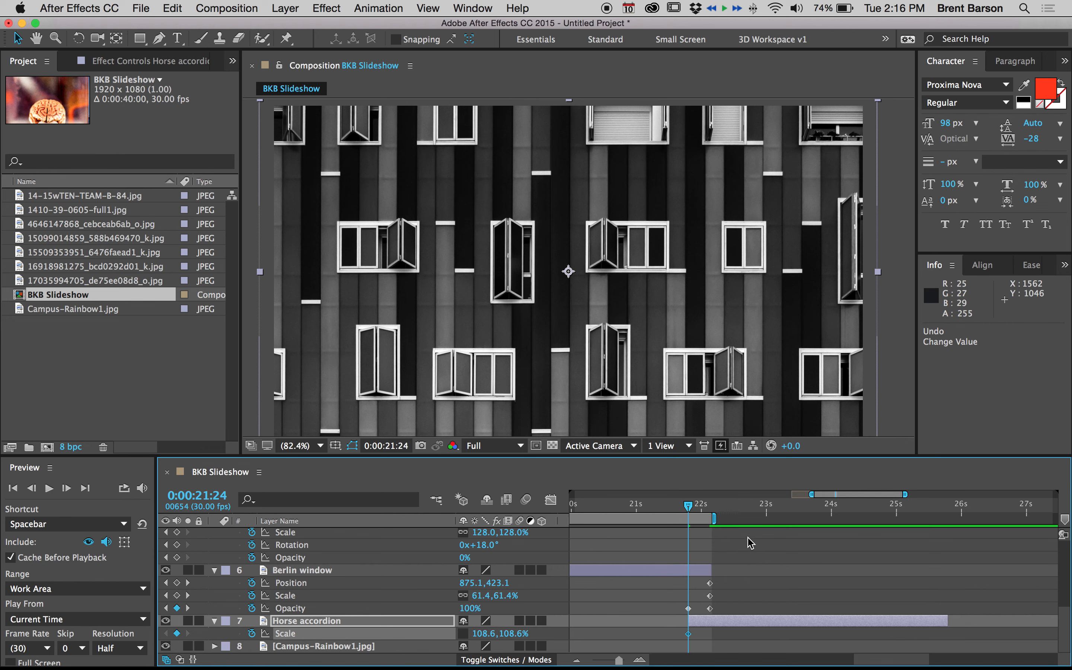
Solo Horse accordion and set its horizontal scale to 85.6% at 0:00:22:14, 20 frames after the first keyframe.
left_click(186, 620)
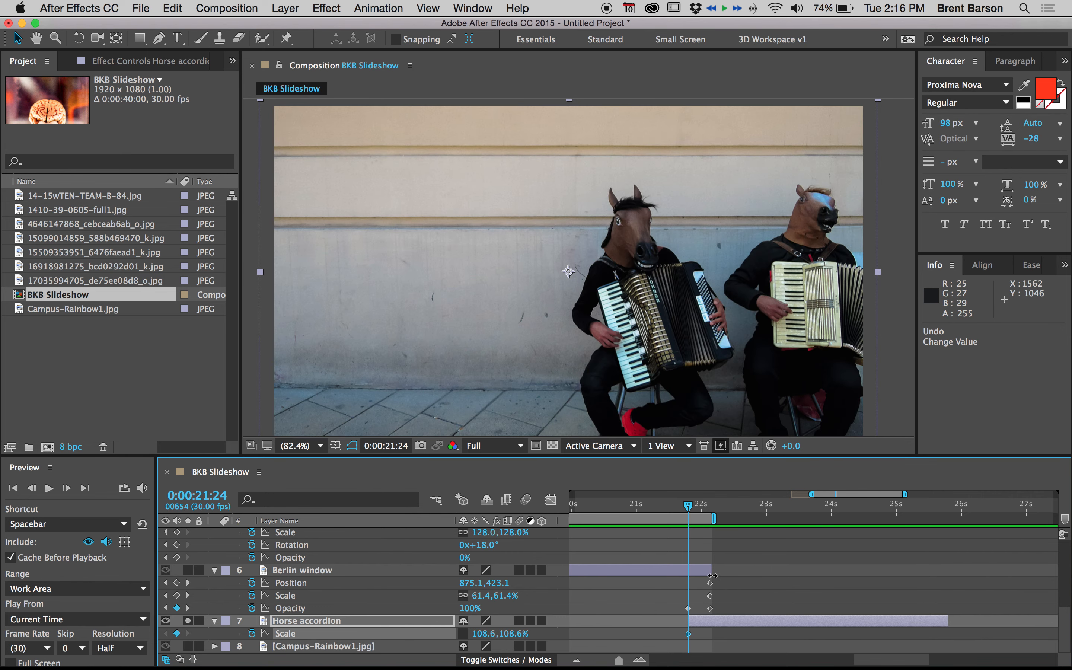
key("shift+Page_Down")
key("shift+Page_Down")
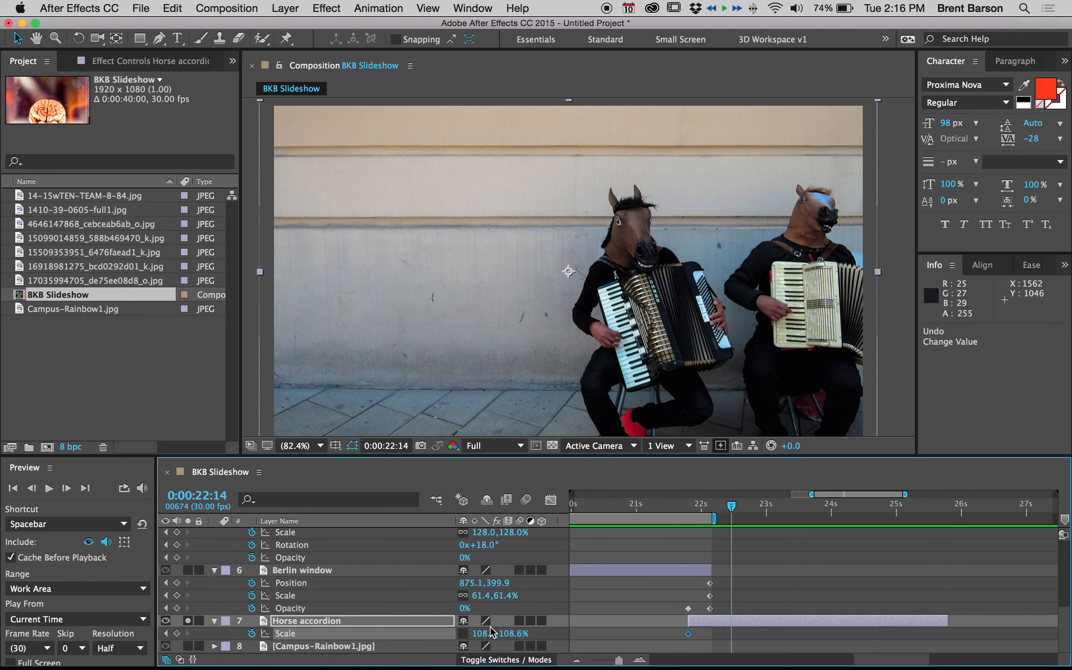
left_click_drag(486, 632, 470, 632)
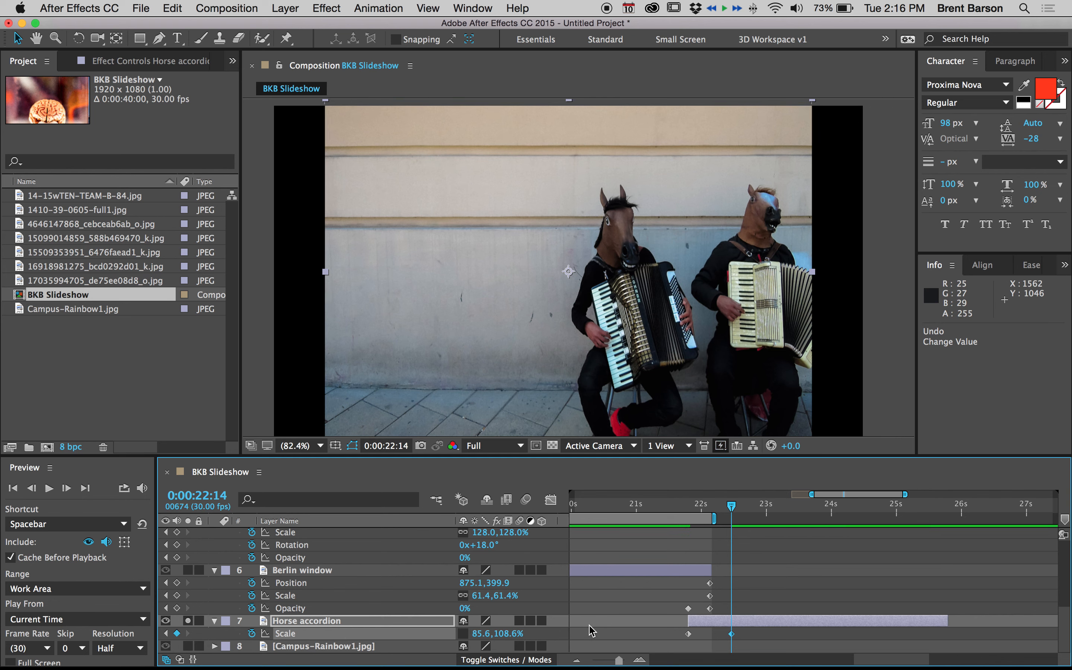
Copy Horse accordion's first Scale keyframe and paste it at 0:00:23:04.
key("shift+Page_Down")
key("shift+Page_Down")
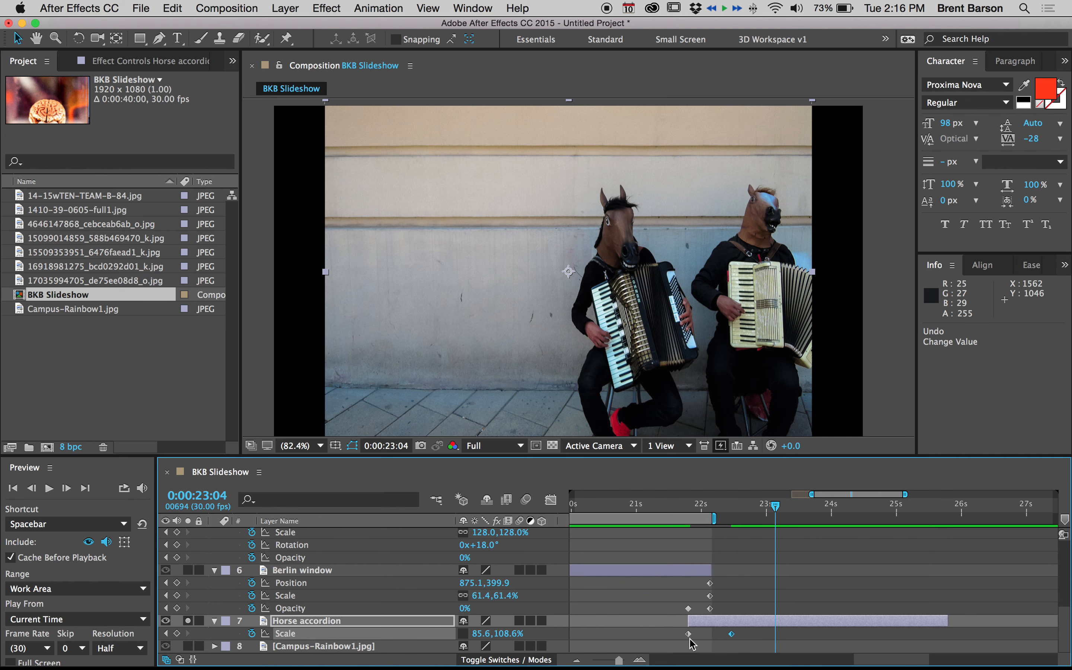
left_click(688, 635)
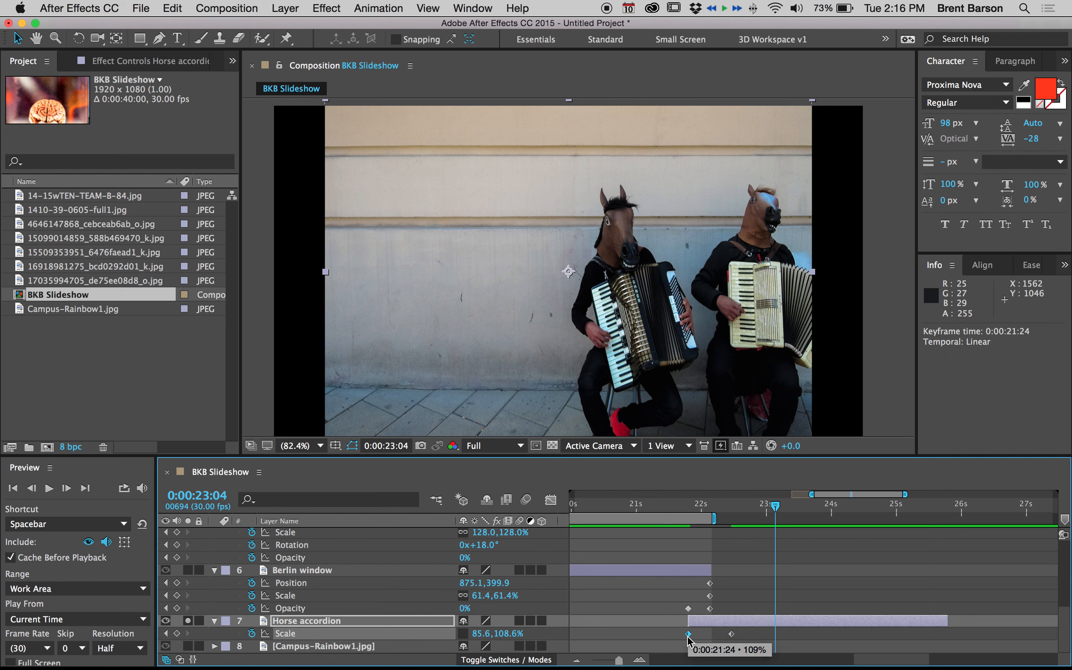
key("cmd+c")
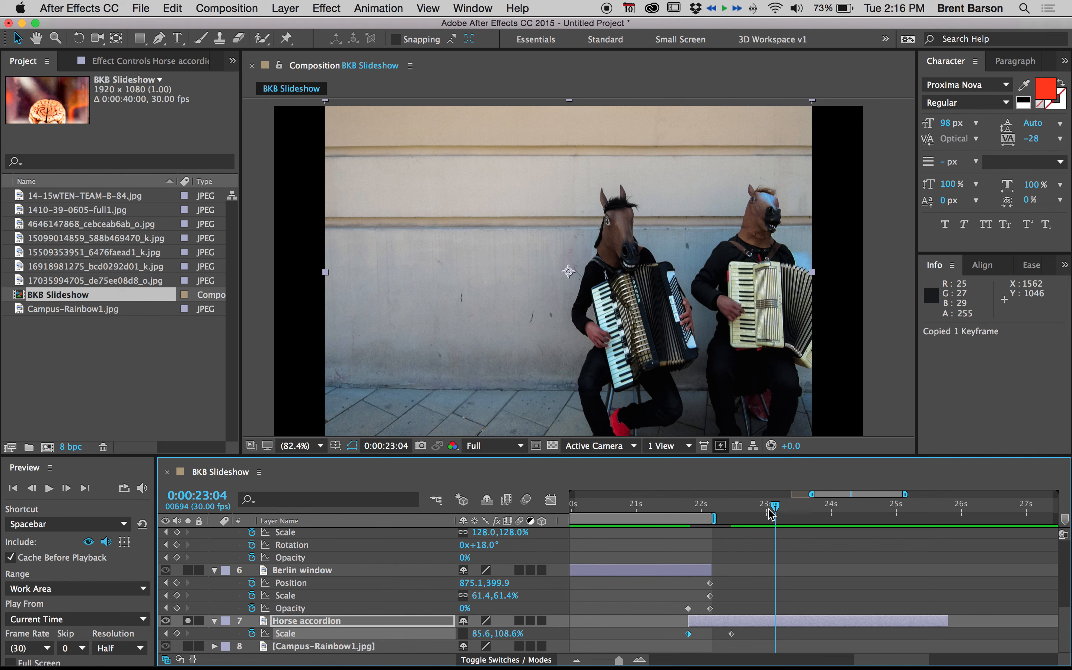
key("cmd+v")
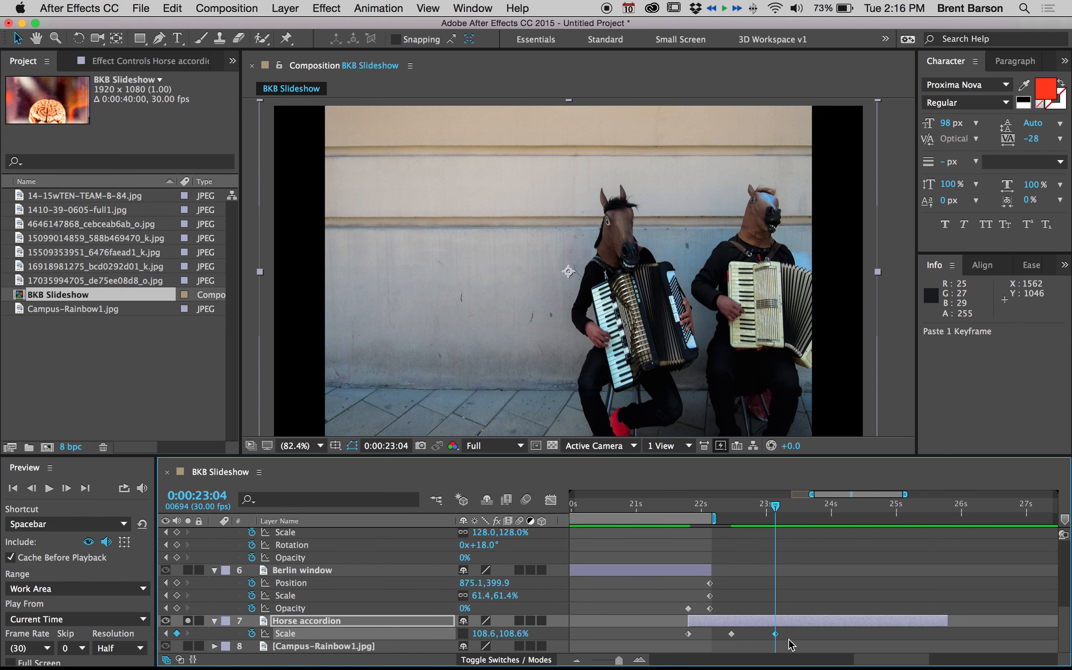
left_click(732, 634)
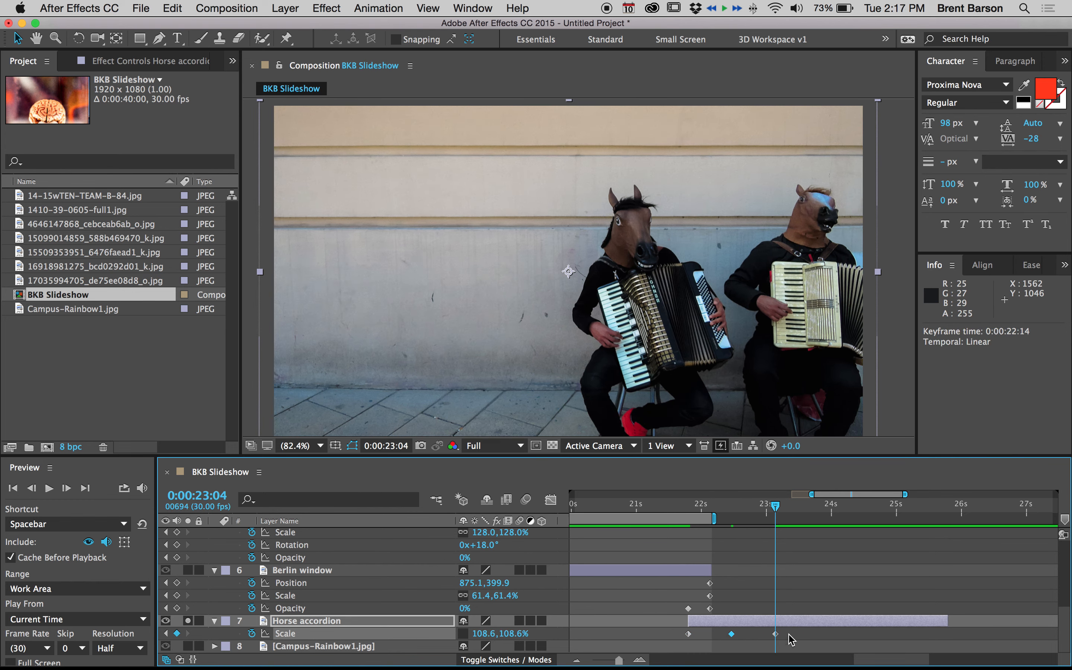
left_click_drag(799, 632, 721, 642)
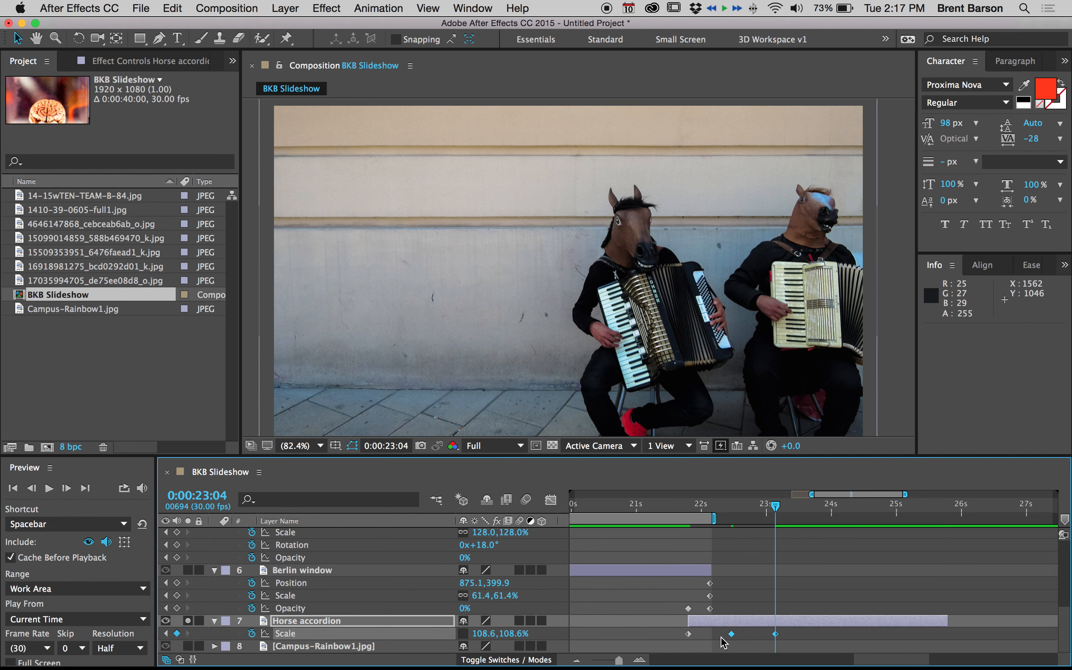
left_click(731, 509)
left_click_drag(733, 514, 785, 511)
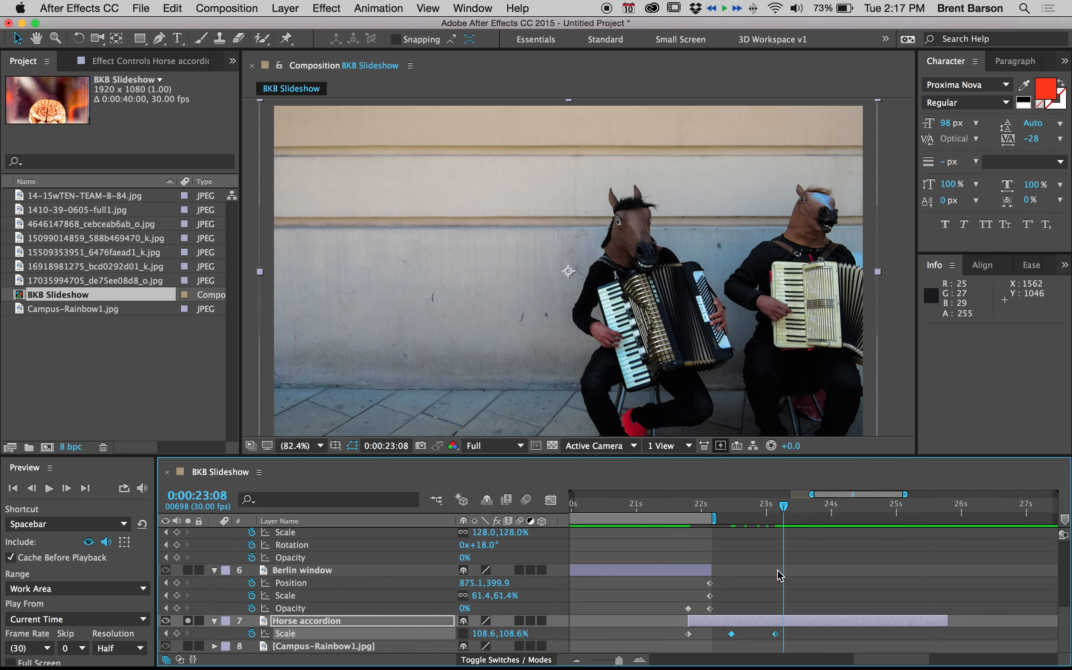
left_click_drag(797, 623, 734, 626)
key("super+z")
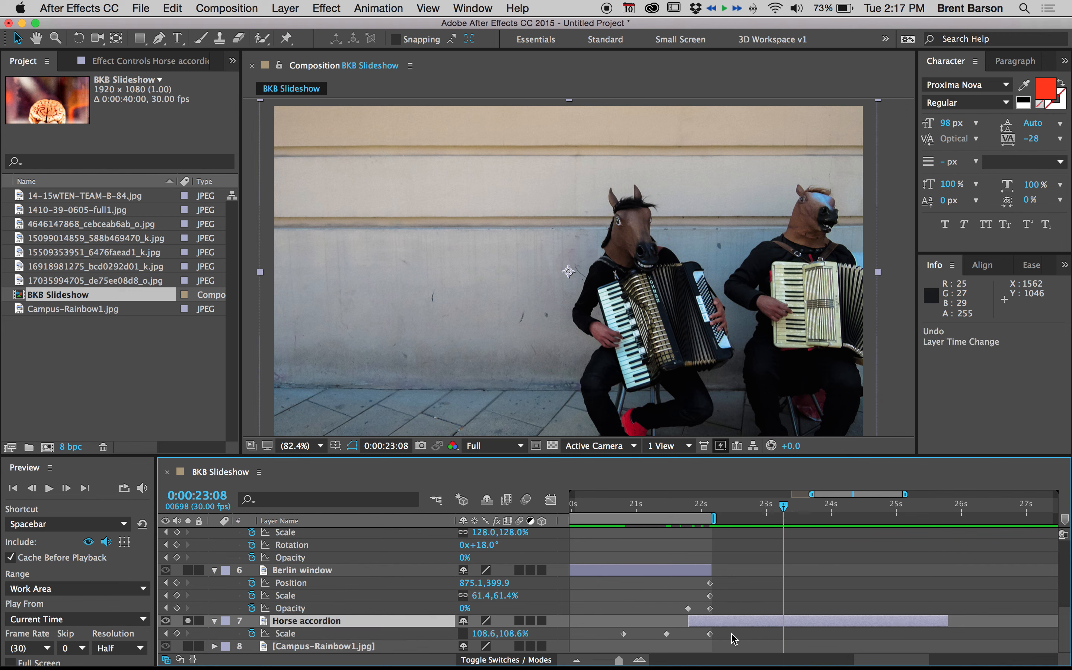
Copy Horse accordion's Scale keyframes at 0:00:22:14 and 0:00:23:04 and paste them starting at 0:00:23:24.
left_click_drag(803, 636, 715, 644)
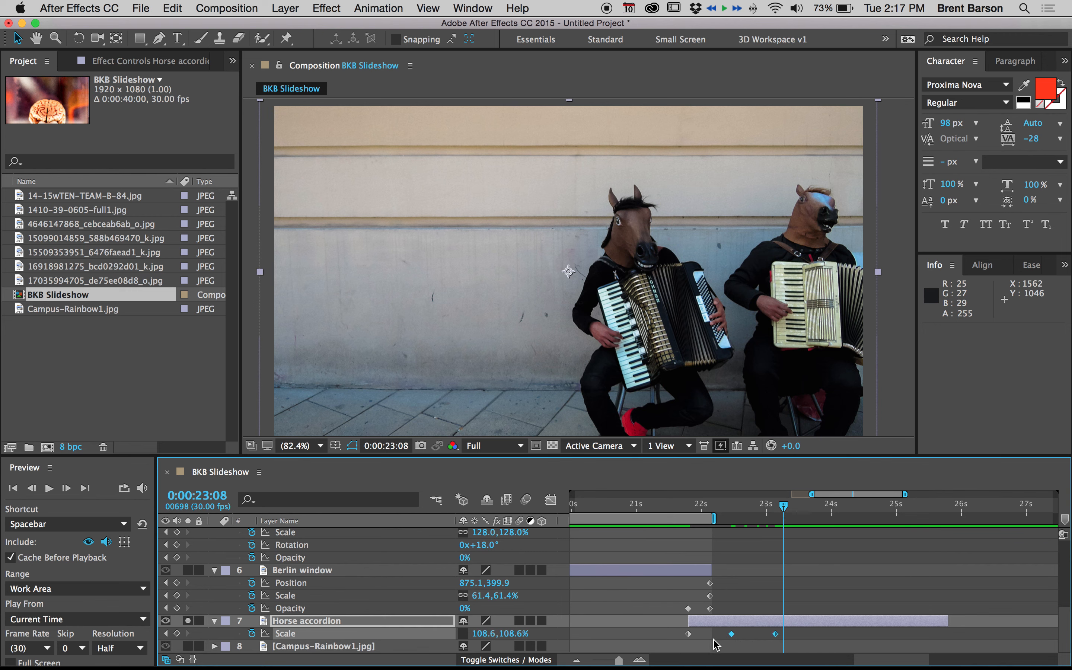
key("super+c")
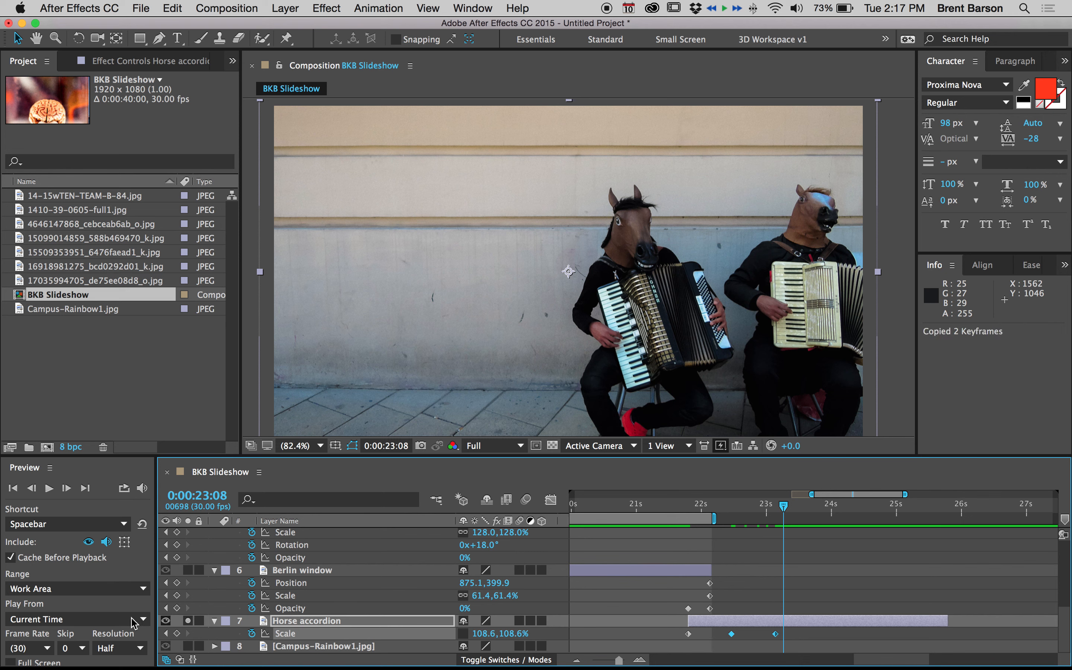
left_click(166, 633)
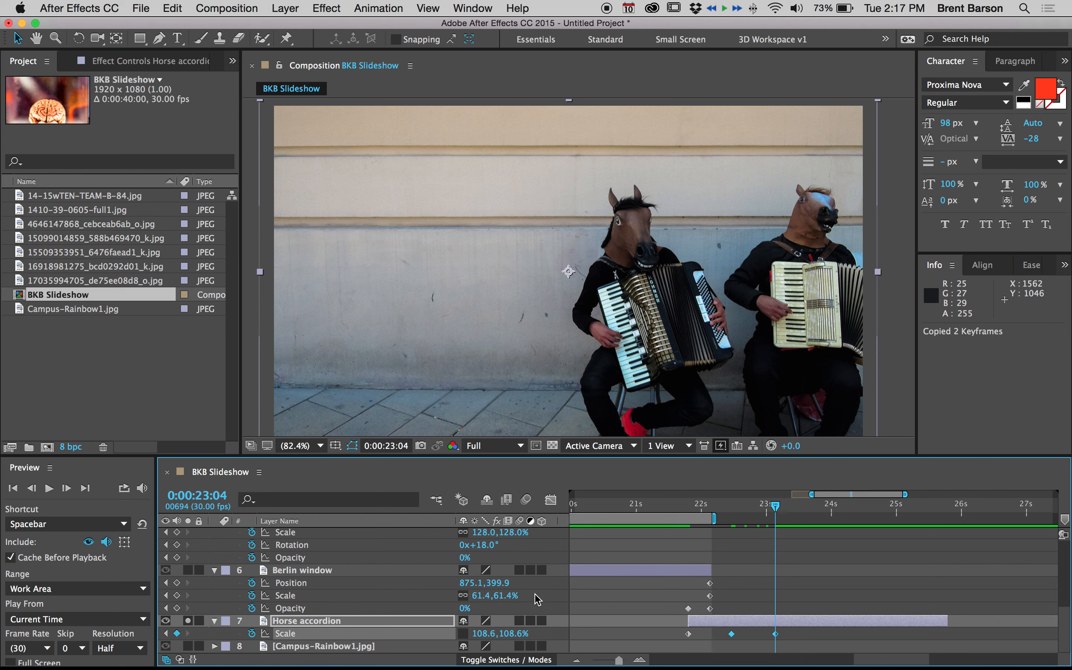
key("shift+Page_Down")
key("shift+Page_Down")
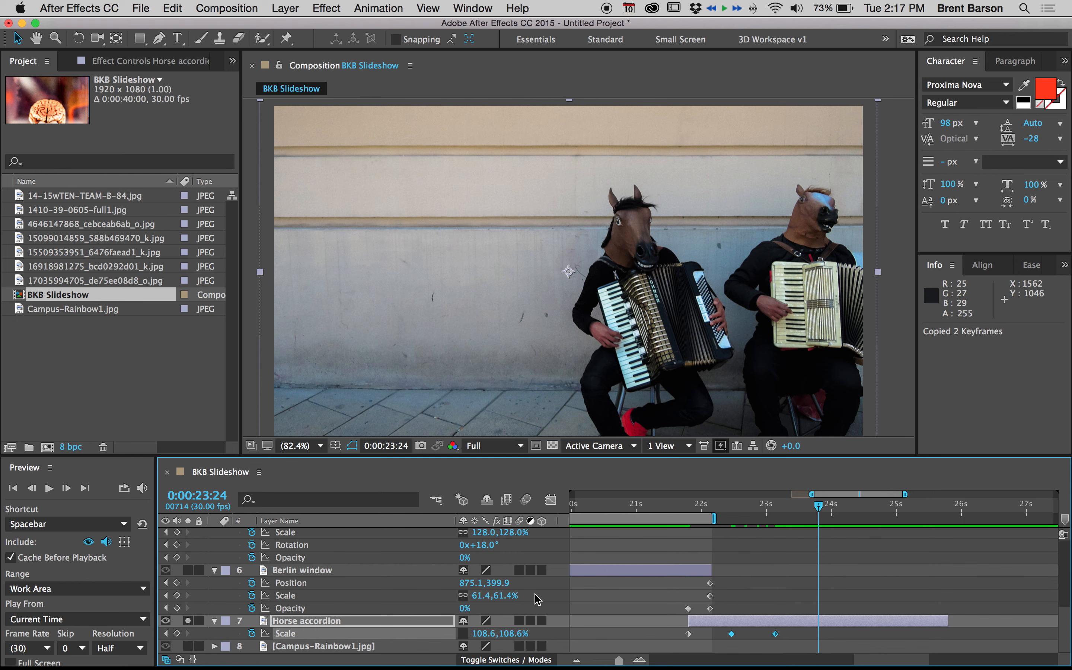
key("super+v")
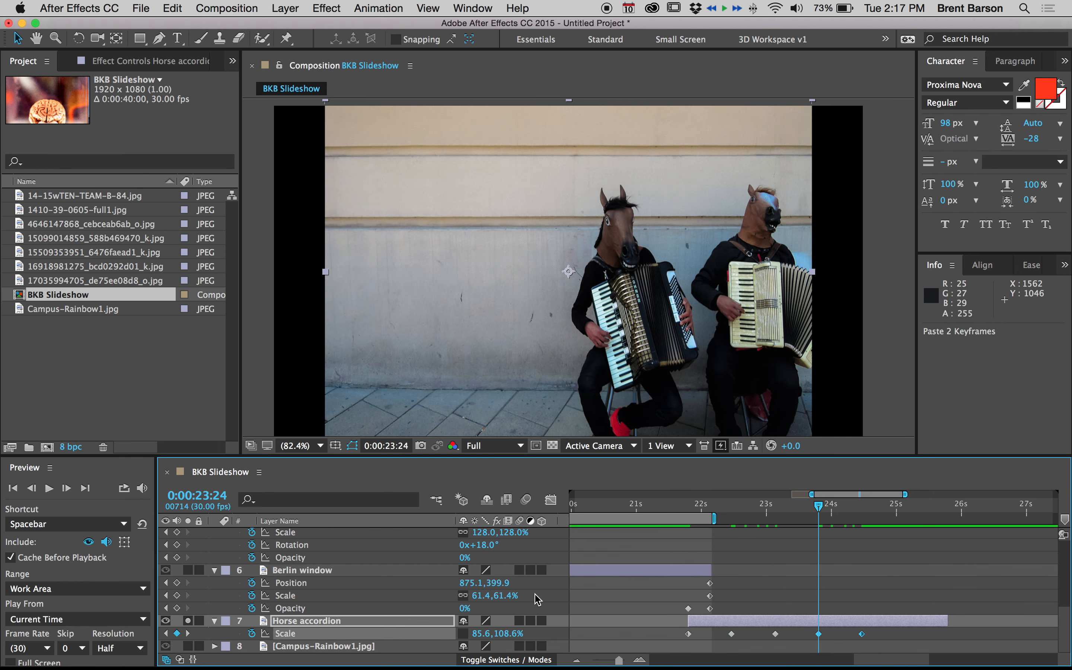
Paste the same two Scale keyframes once more, starting at 0:00:25:04, to extend the squeeze motion to the layer's end.
key("shift+Page_Down")
key("shift+Page_Down")
key("shift+Page_Down")
key("shift+Page_Down")
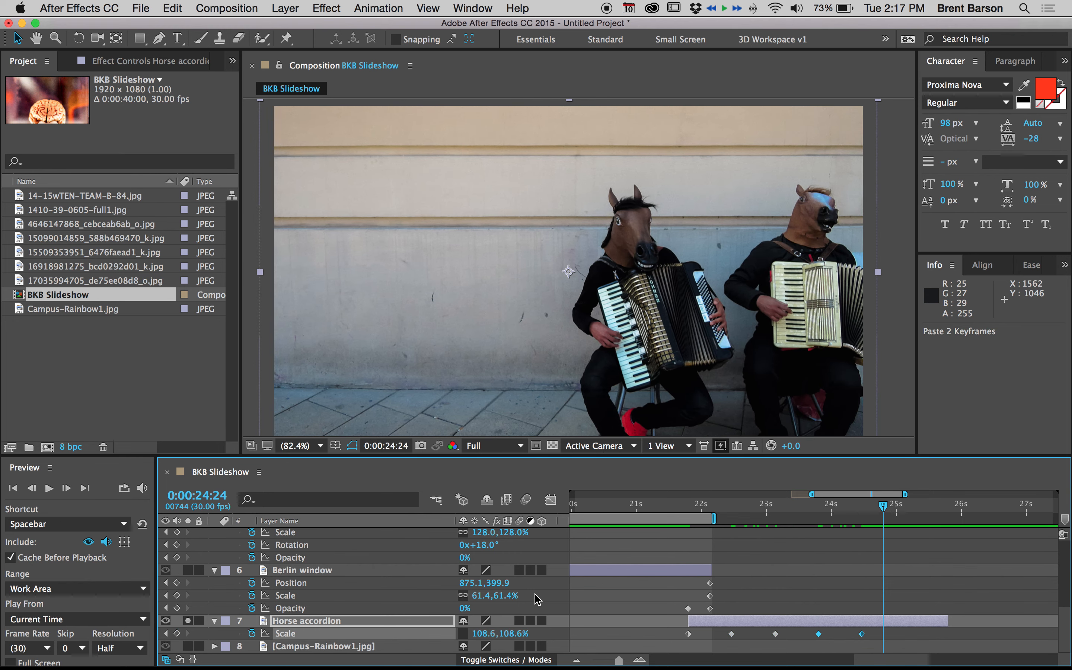
key("super+v")
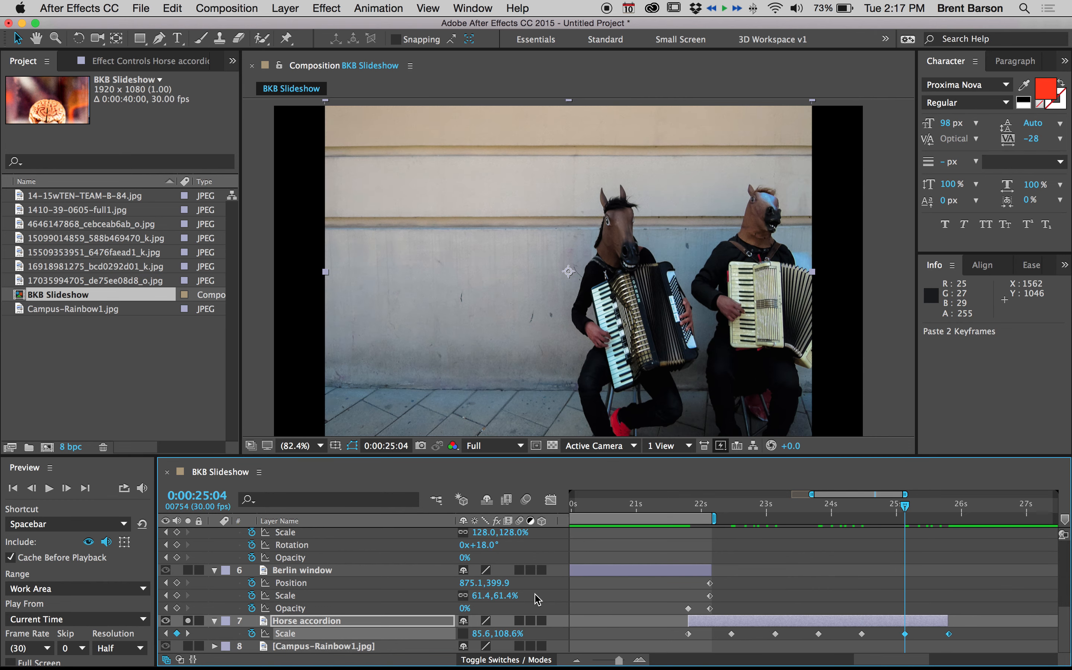
Preview Horse accordion's horizontal squeeze-and-stretch animation from about 0:00:22:00.
left_click(710, 503)
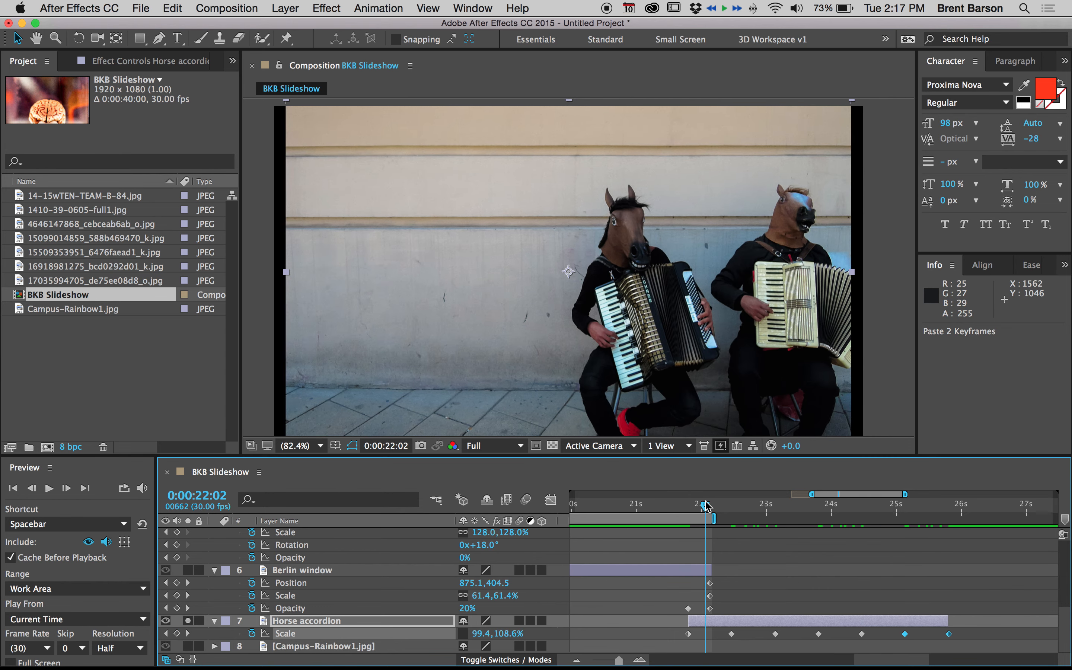
left_click_drag(721, 503, 817, 513)
key("space")
key("space")
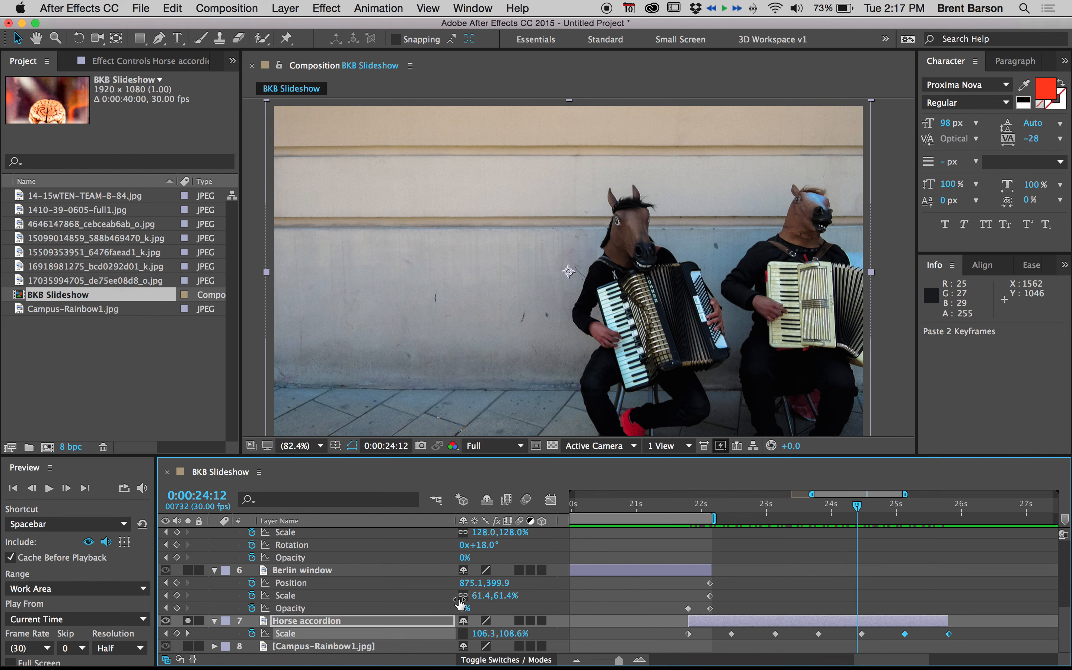
Copy all of Berlin window's Opacity keyframes and paste them onto Horse accordion at its start, 0:00:21:24.
left_click(291, 610)
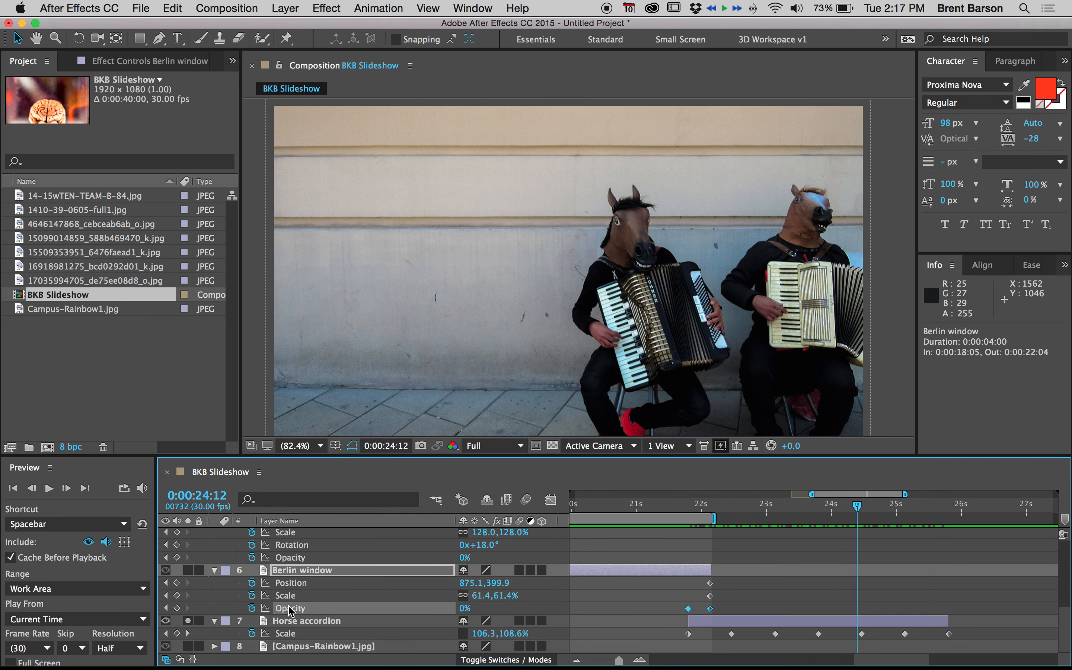
left_click(718, 620)
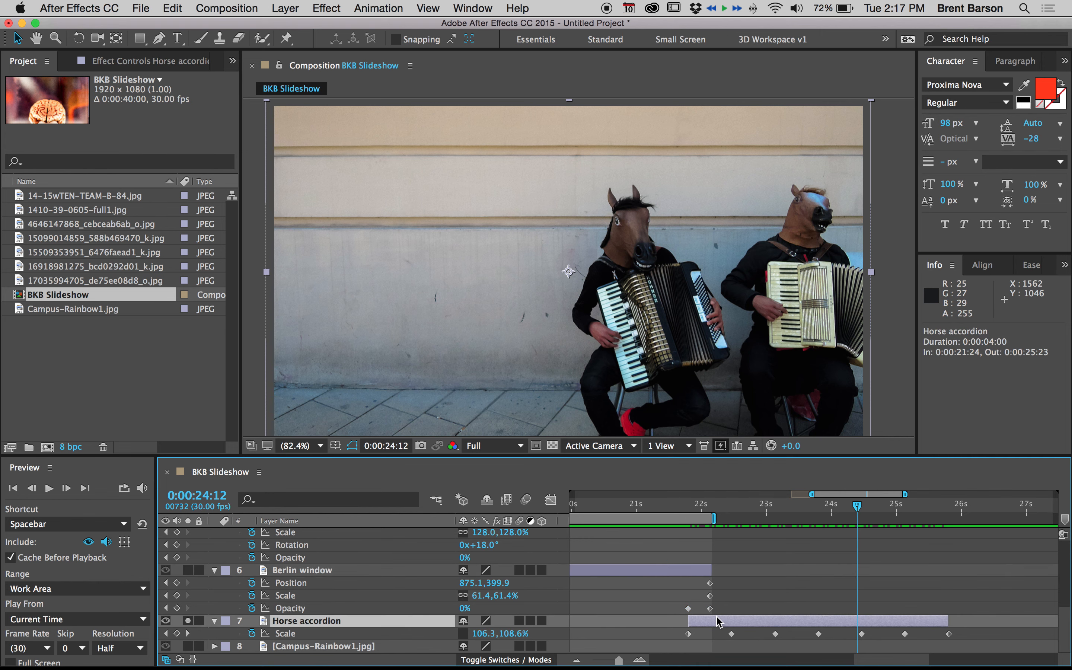
key("i")
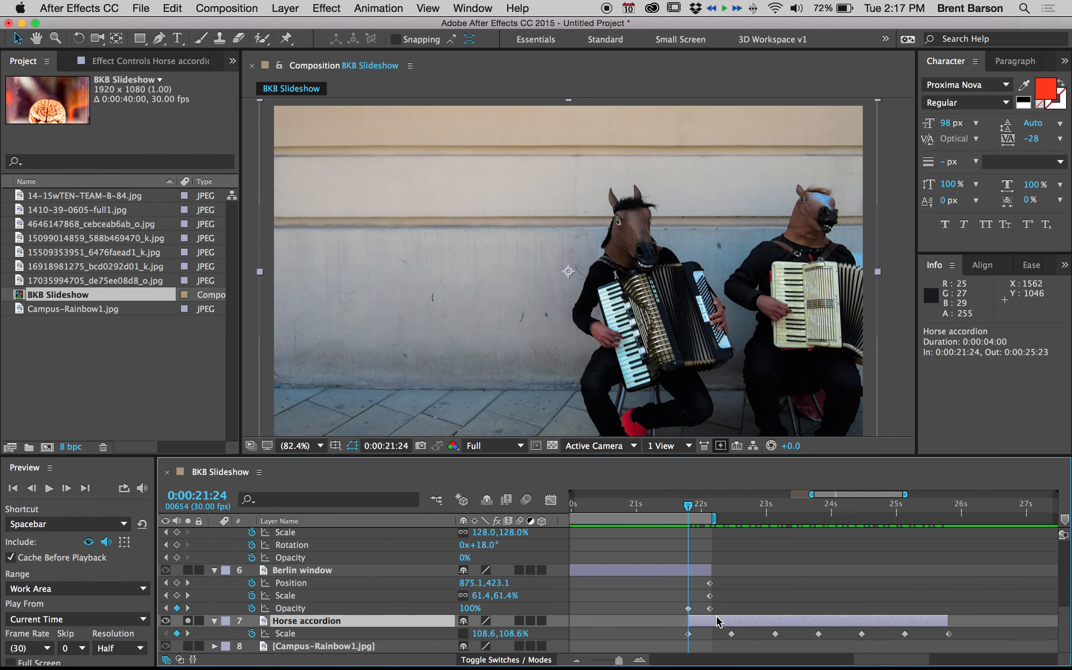
key("super+v")
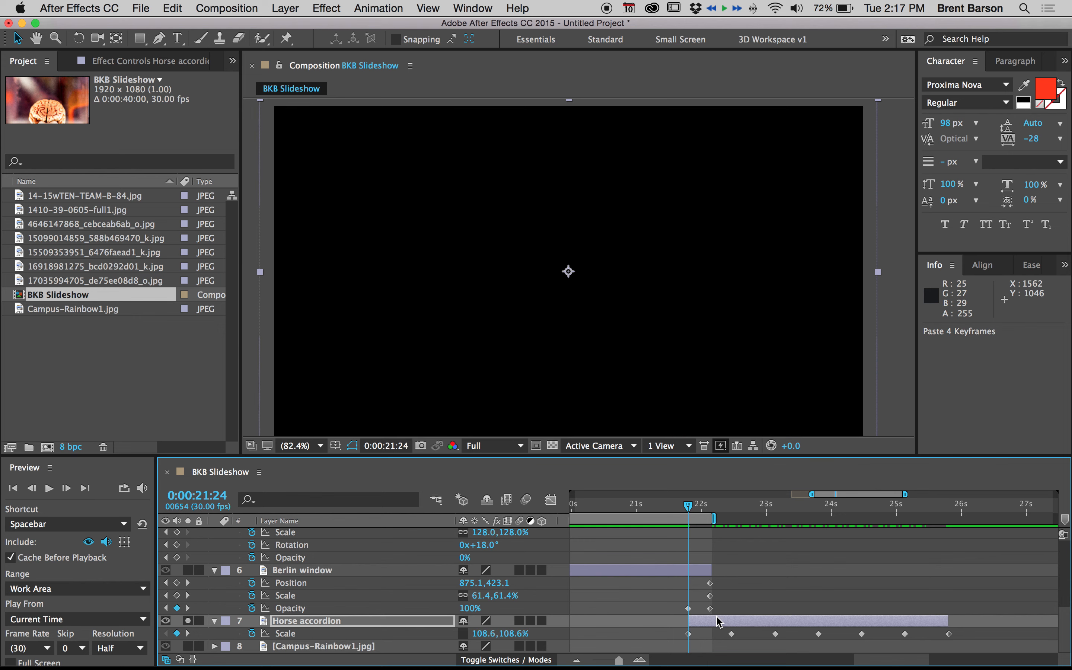
Show Horse accordion's keyframed properties and switch soloing from Horse accordion to the Campus-Rainbow1.jpg layer.
key("u")
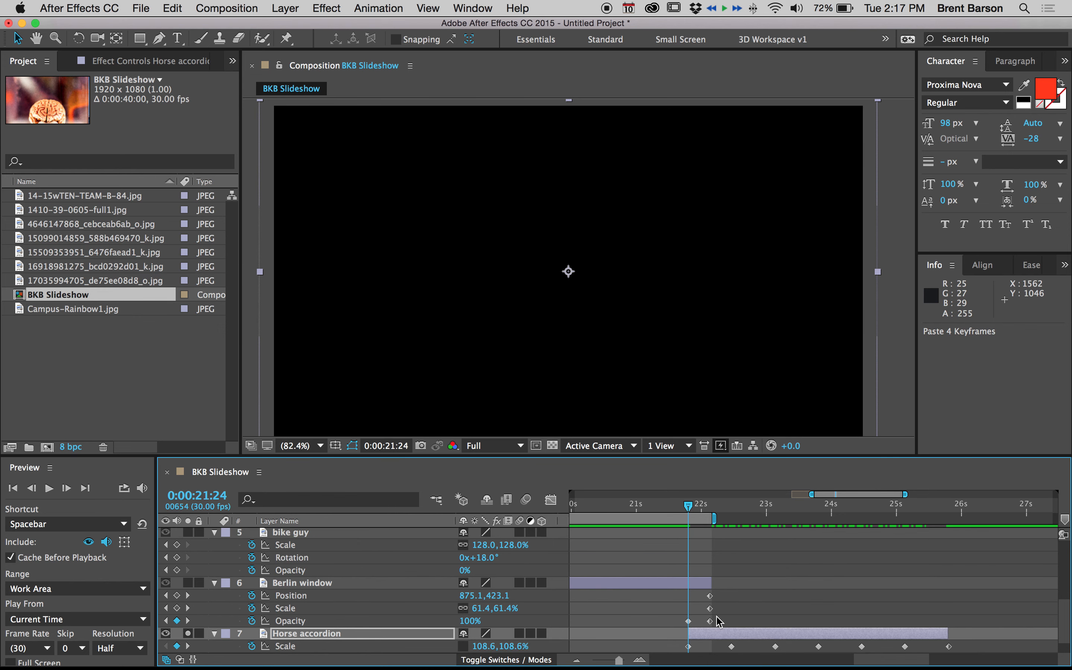
key("u")
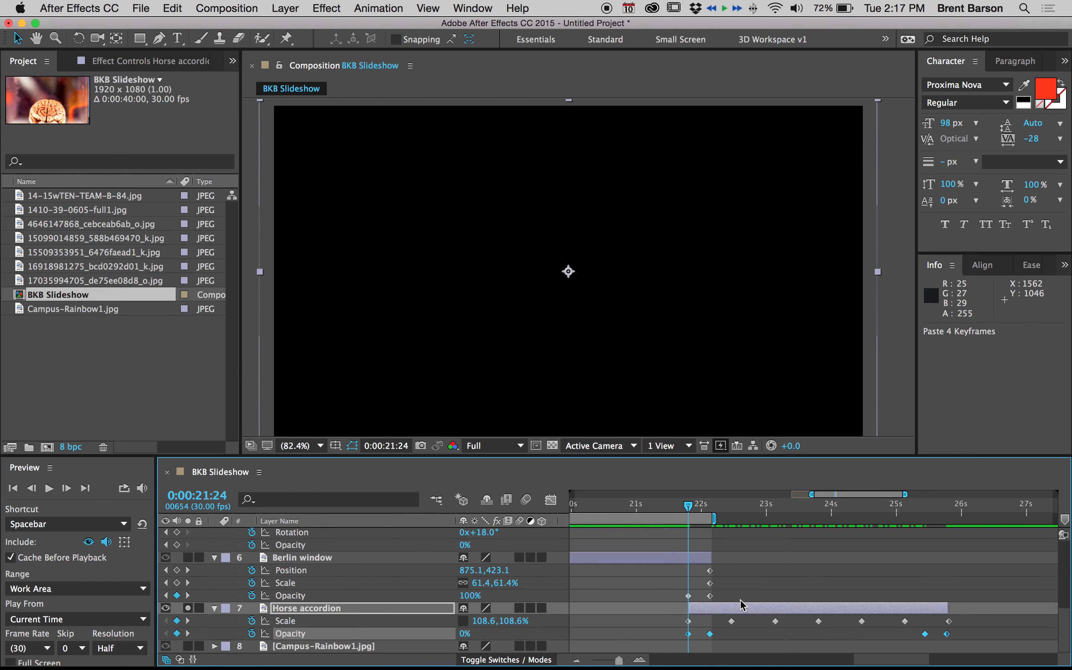
left_click(188, 607)
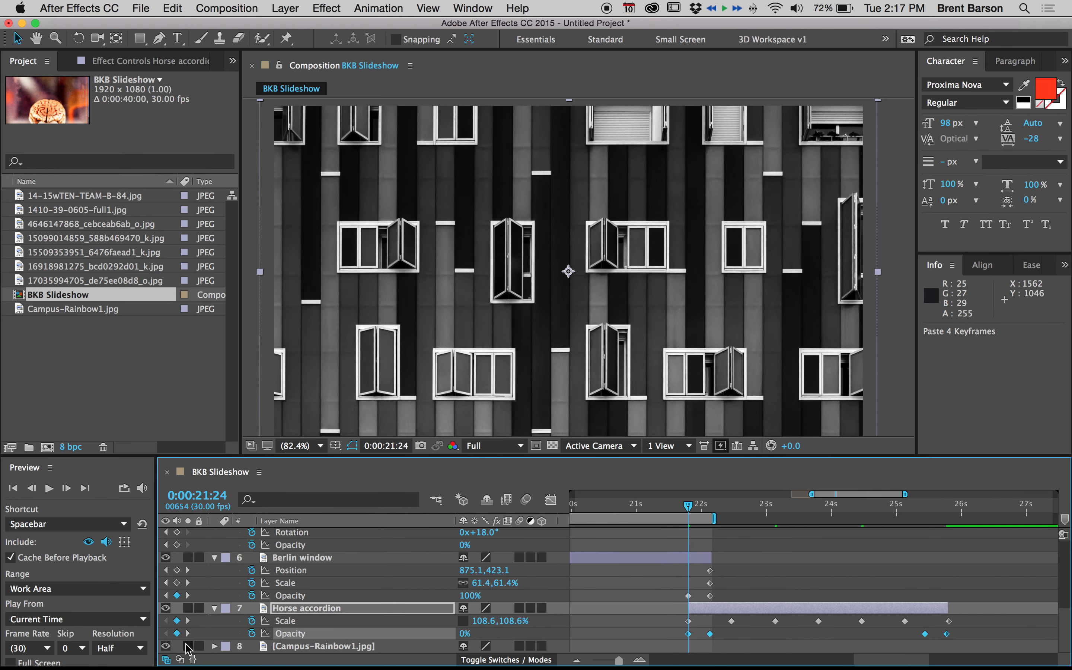
left_click(188, 646)
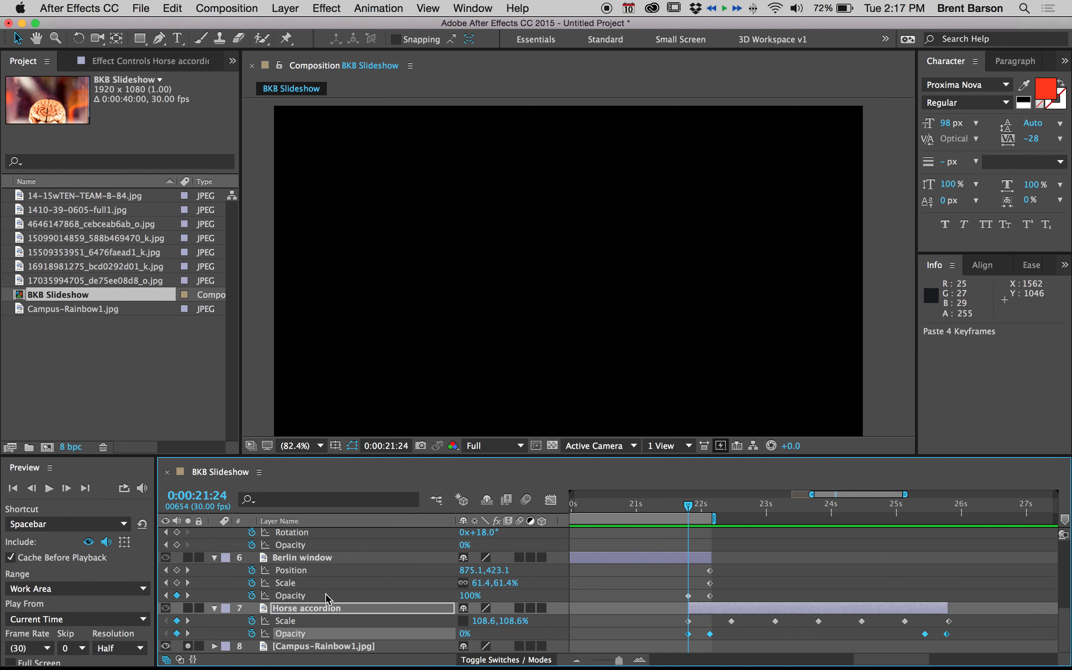
Move Campus-Rainbow1.jpg so it starts at Horse accordion's third Opacity keyframe, 0:00:25:13, where the fade-out begins.
left_click(188, 634)
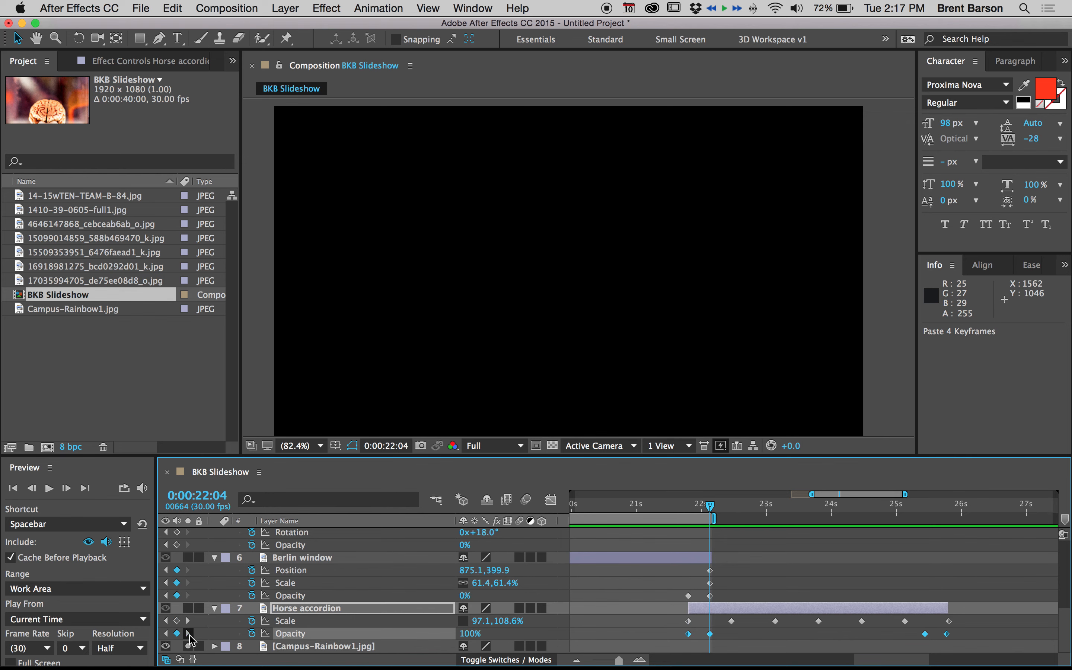
left_click(188, 633)
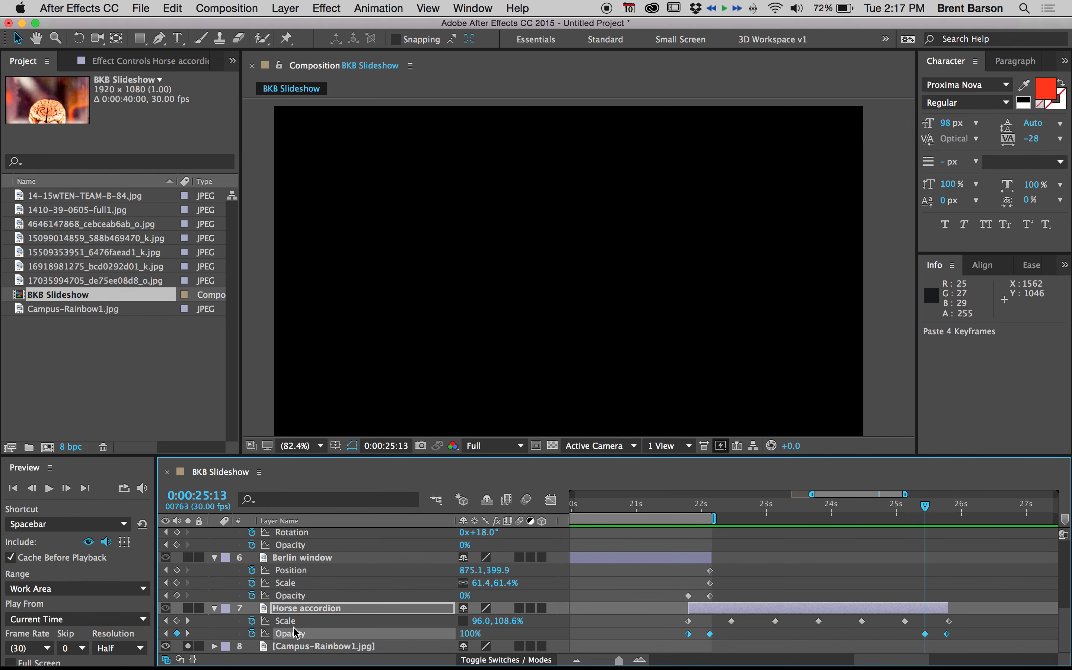
left_click(319, 647)
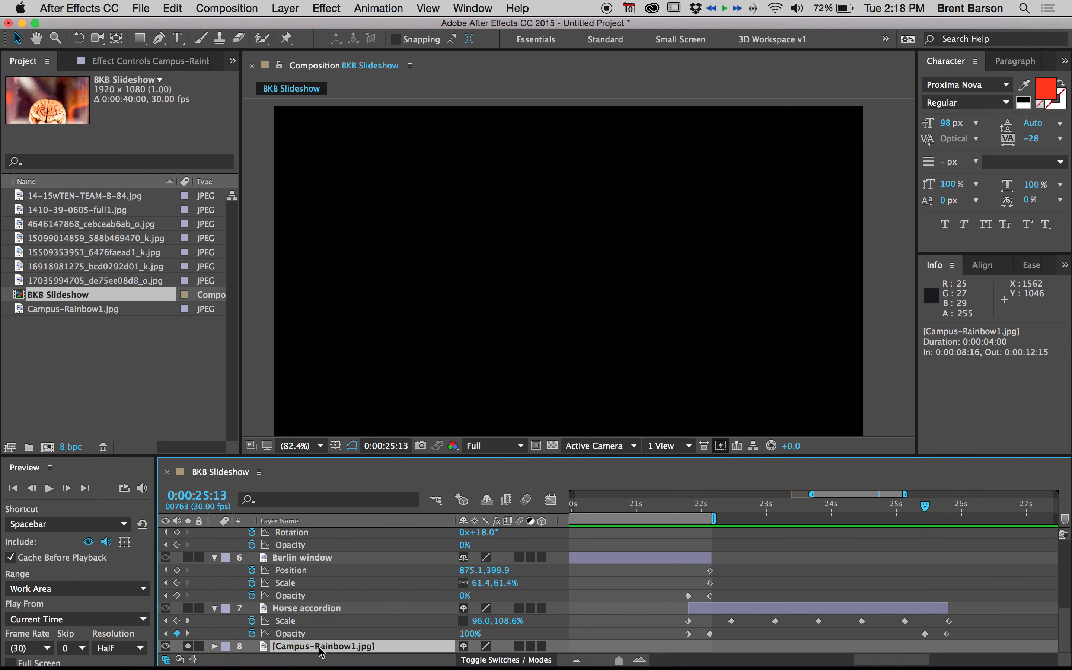
key("bracketleft")
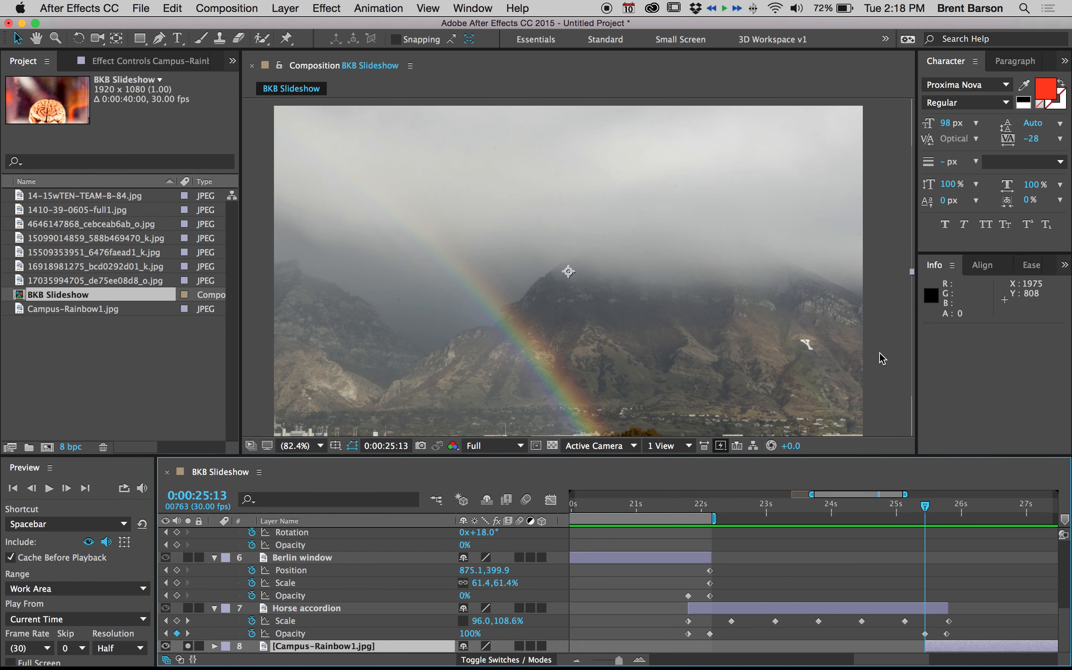
Animate Campus-Rainbow1.jpg's Position from about 1108, 792.4 at 0:00:25:13 to about 809.5, 290 at its out point, 0:00:29:12.
left_click_drag(809, 342, 817, 416)
left_click_drag(402, 235, 448, 240)
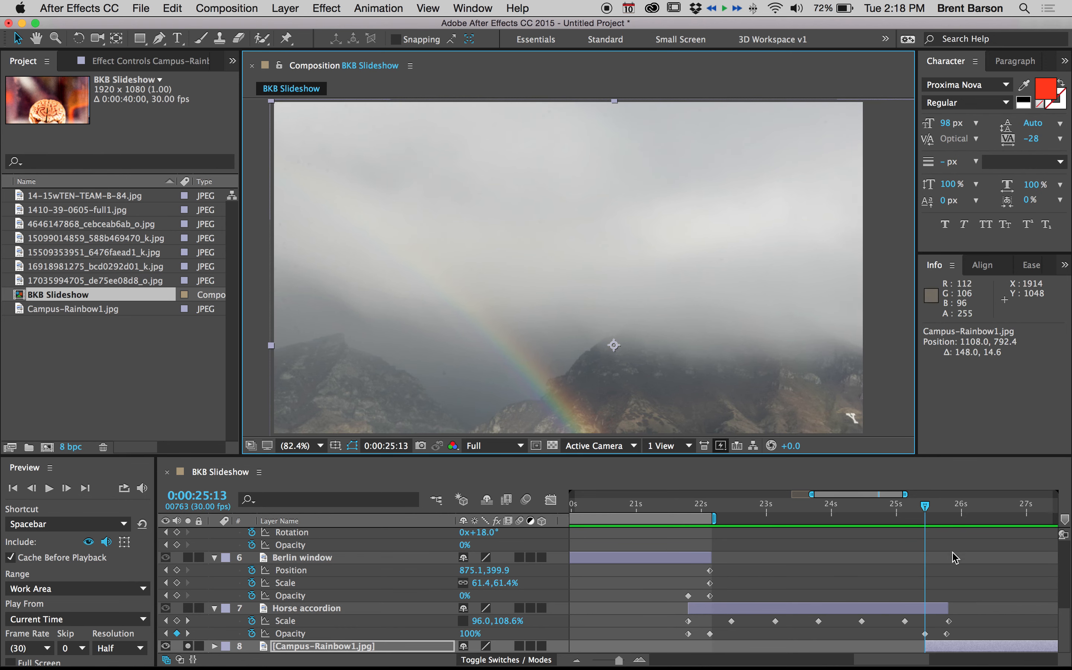
key("alt+p")
left_click_drag(953, 559, 628, 551)
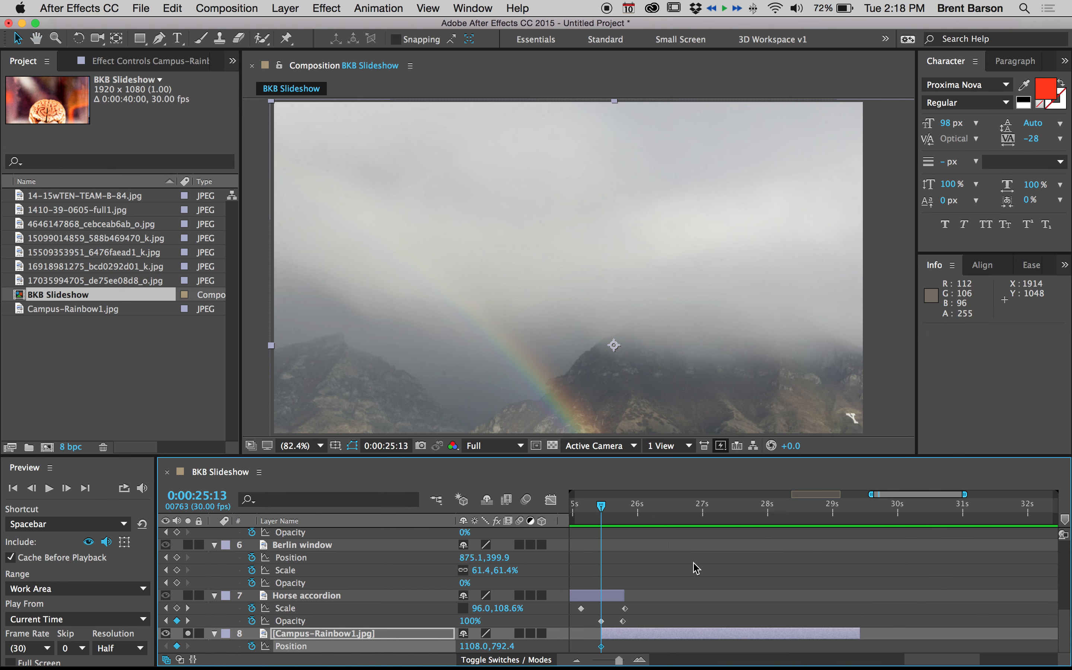
key("o")
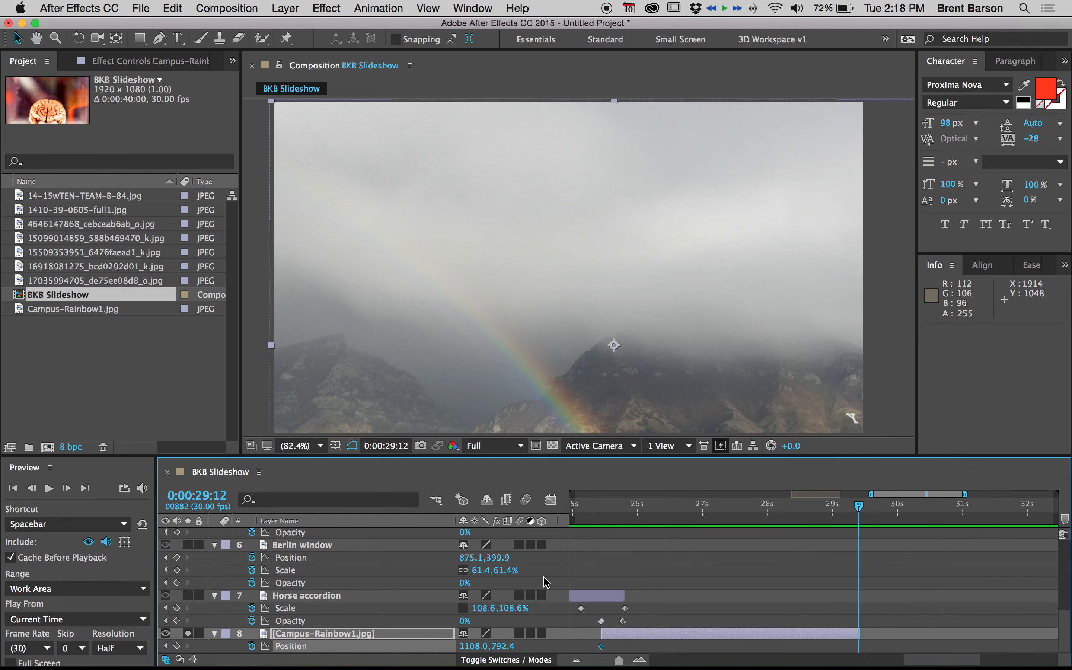
left_click_drag(813, 388, 725, 233)
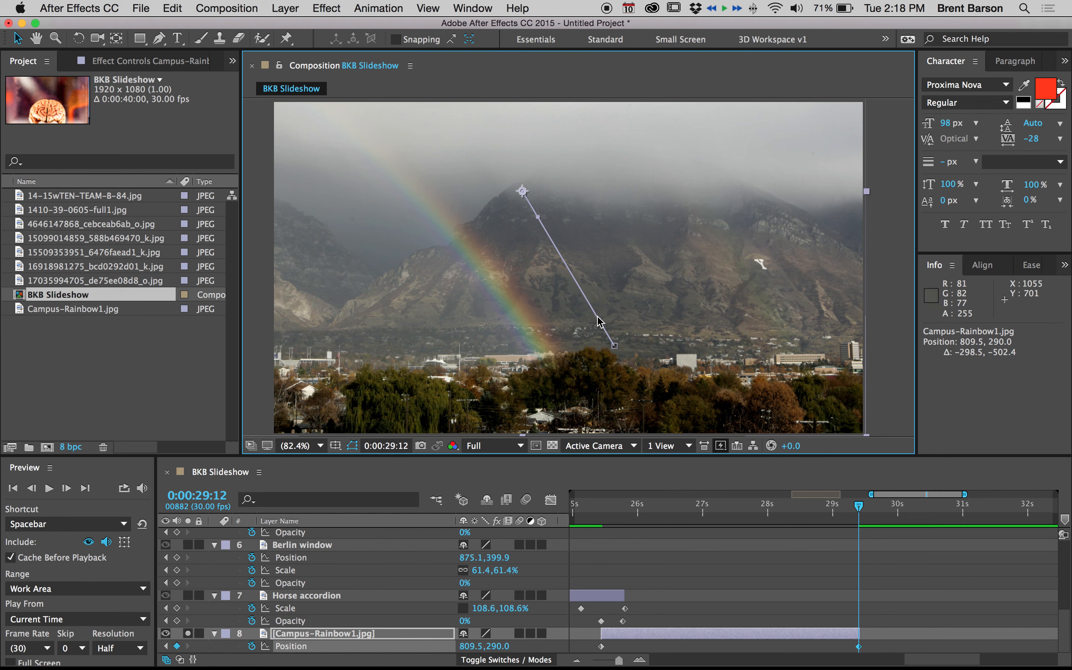
Bend Campus-Rainbow1.jpg's motion path into a gentle curve by adjusting the Bezier handles of its start and end points.
left_click_drag(599, 320, 604, 281)
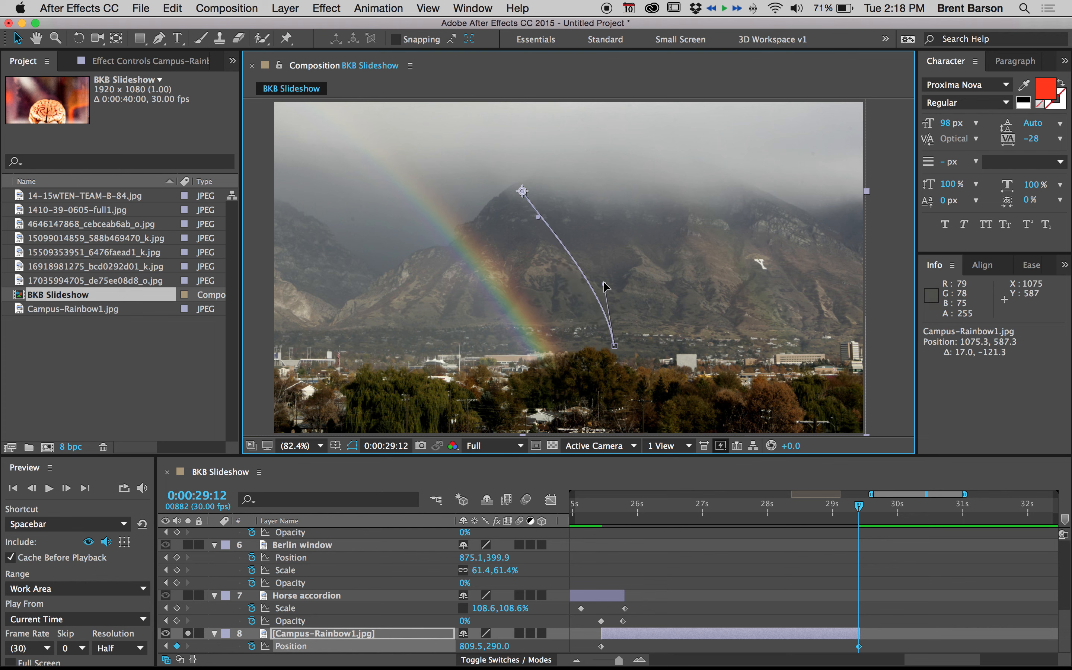
left_click_drag(538, 216, 568, 224)
left_click_drag(604, 283, 596, 296)
left_click_drag(569, 225, 553, 226)
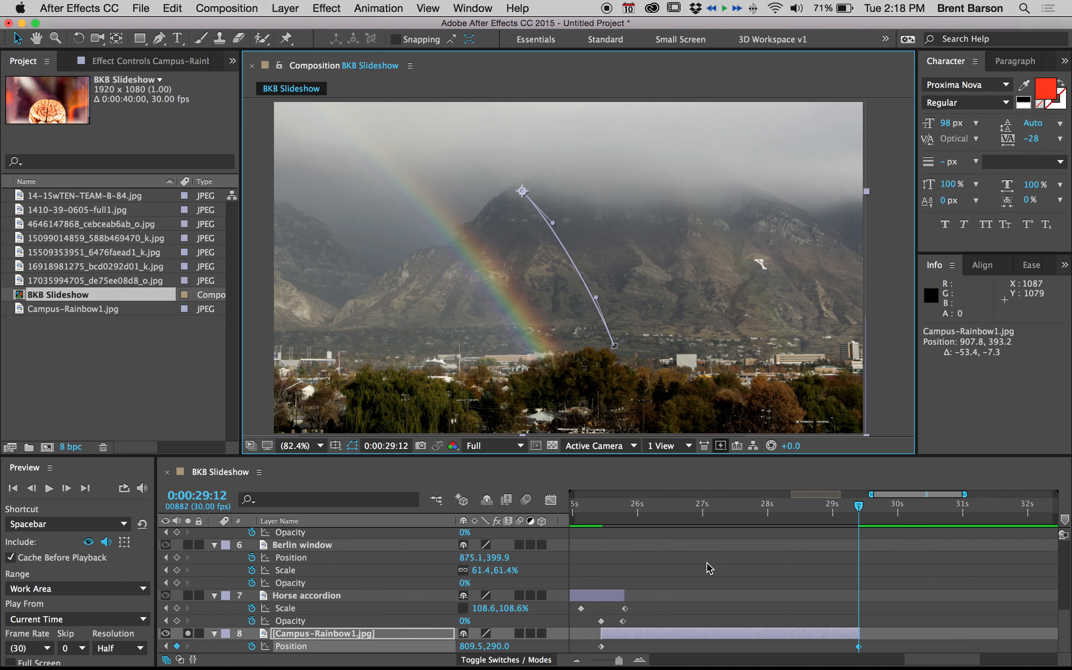
Examine the spatial interpolation options for Campus-Rainbow1.jpg's Position keyframes in Keyframe Interpolation, and cancel without changing them.
left_click(615, 346)
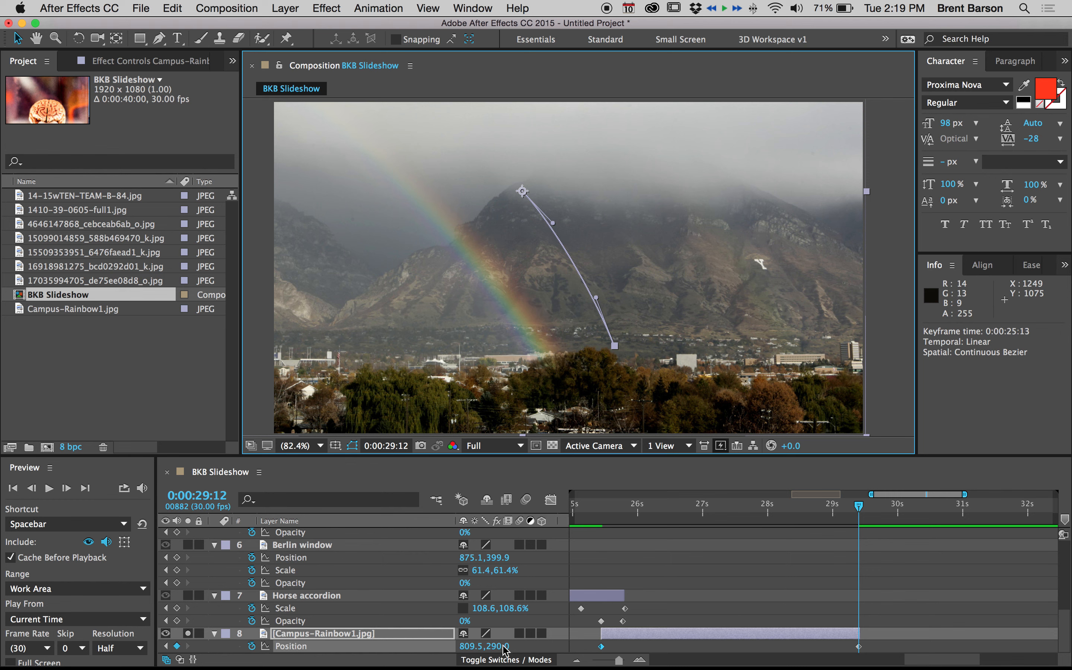
left_click(288, 647)
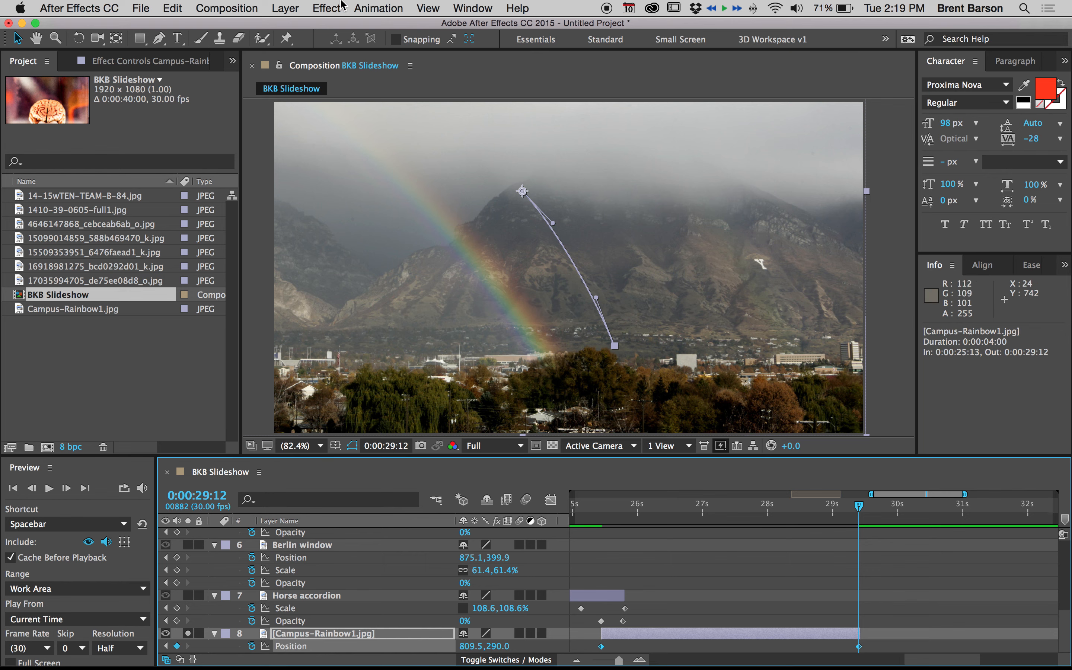
left_click(376, 7)
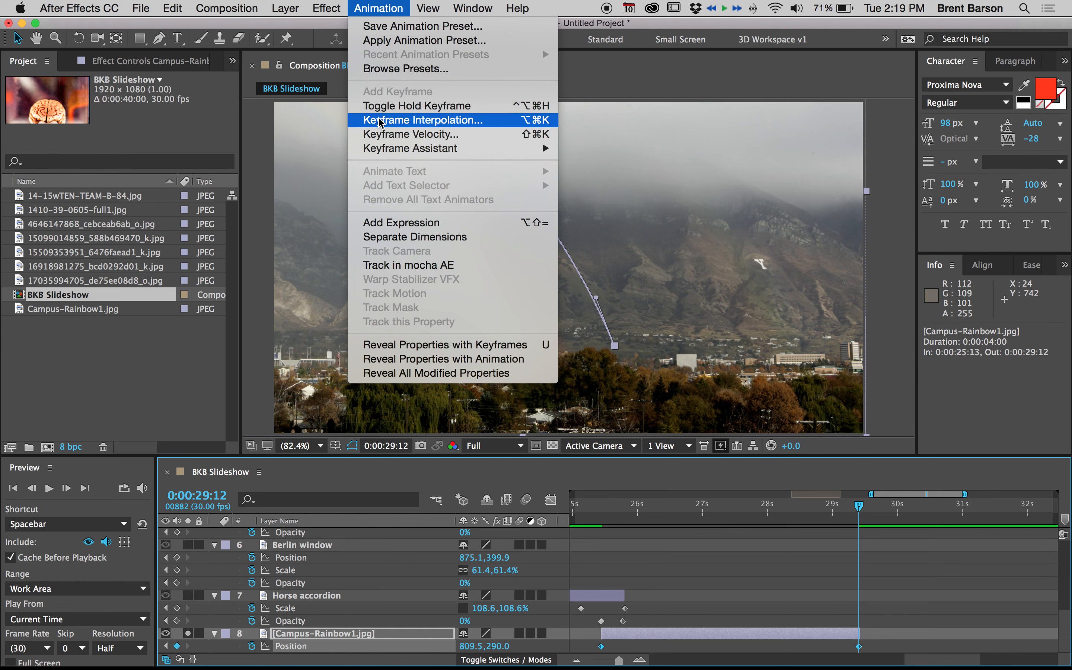
left_click(417, 121)
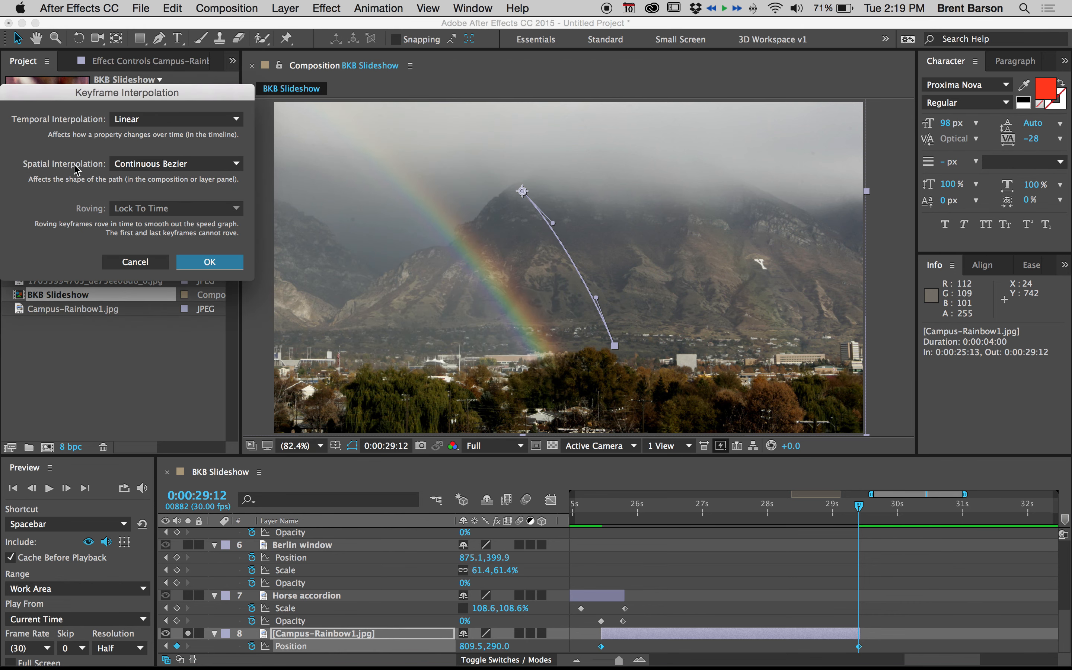
left_click(155, 165)
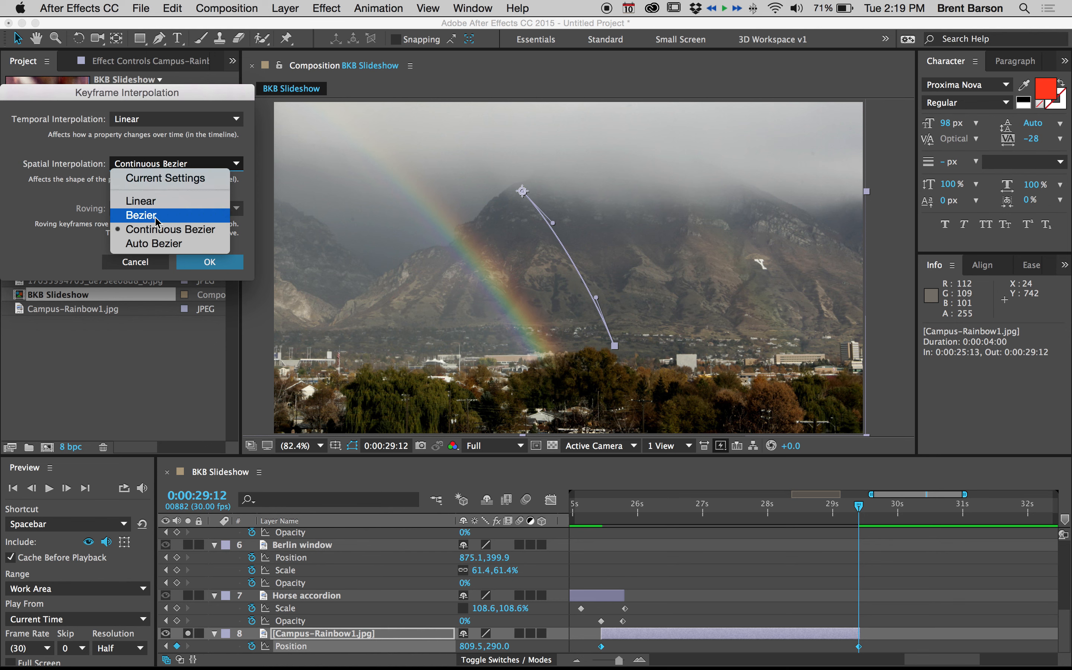
left_click(75, 251)
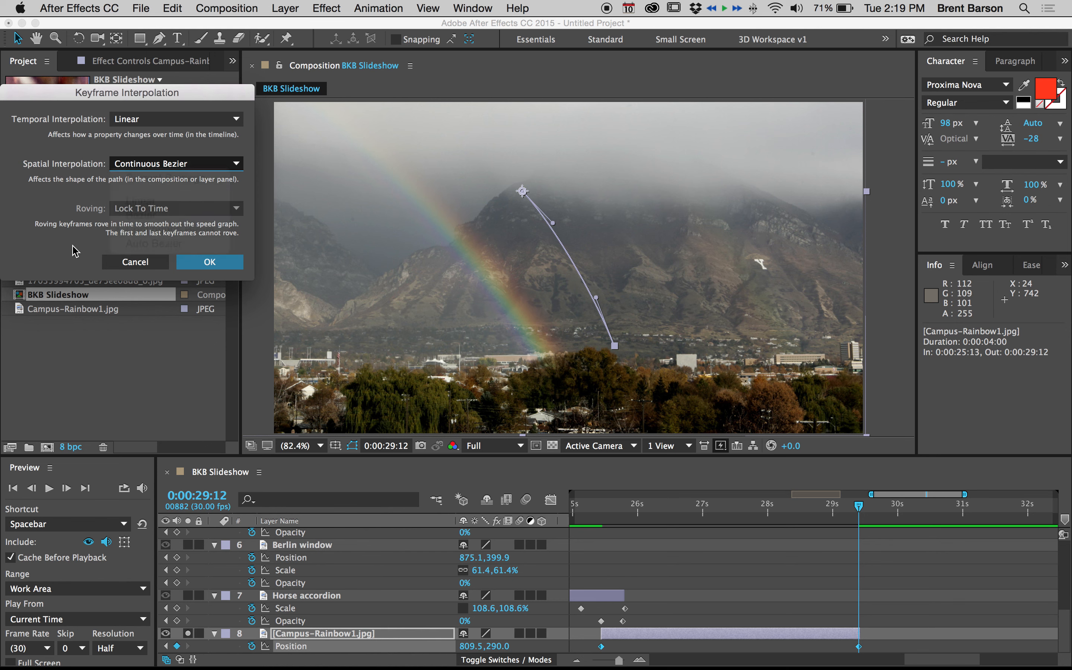
left_click(135, 262)
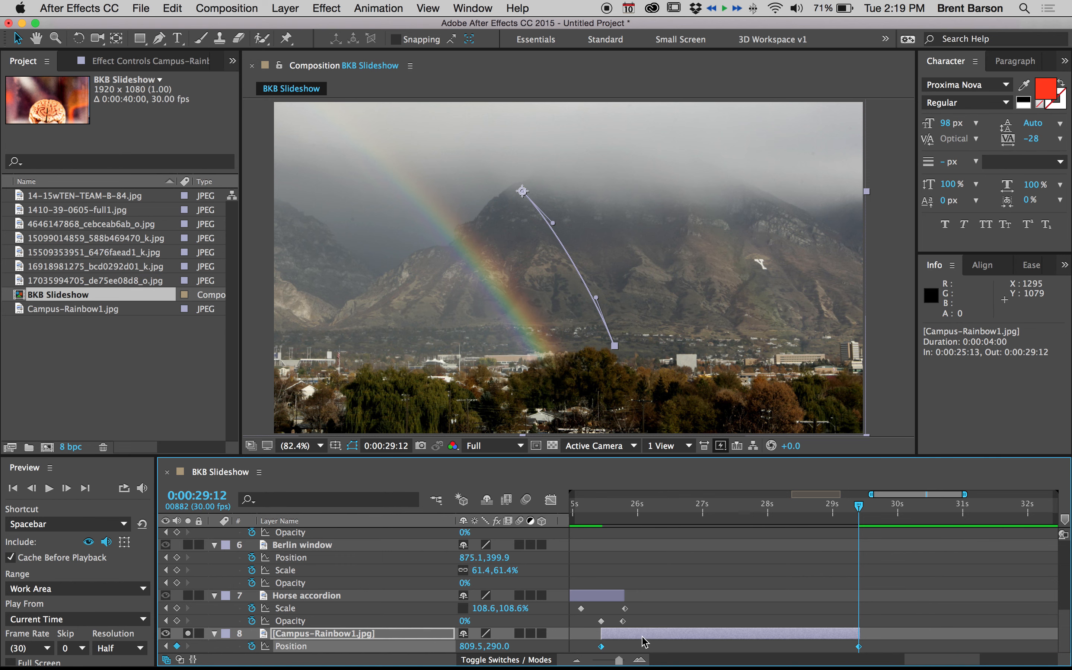
Paste the copied Opacity keyframes onto Campus-Rainbow1.jpg at its start, 0:00:25:13, and scrub to 0:00:26:16 to check the fade-in.
left_click(678, 632)
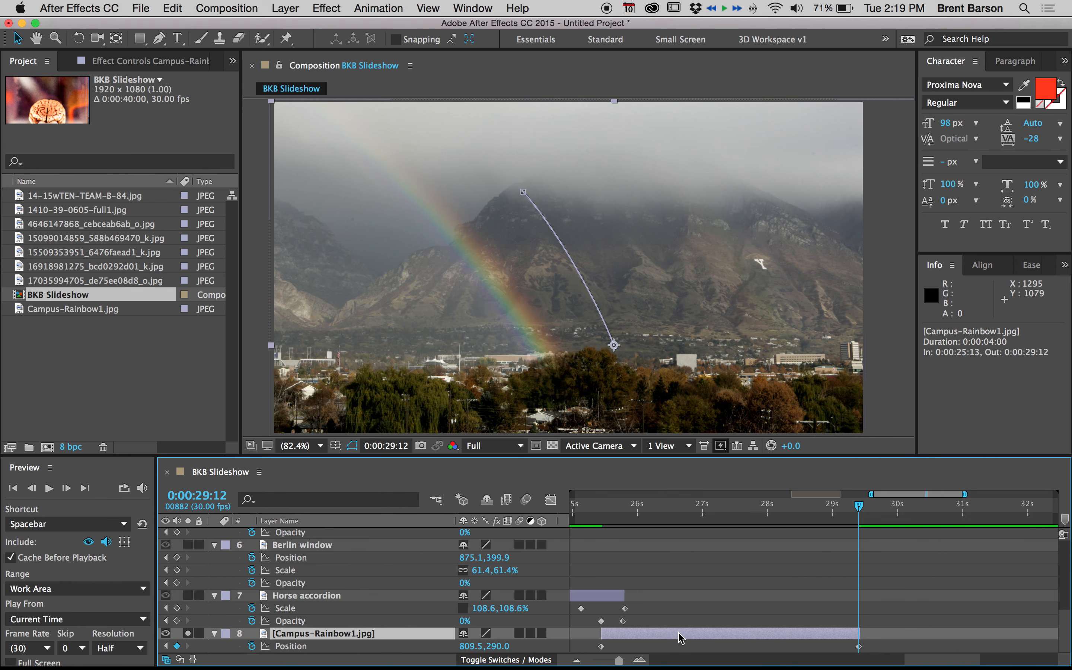
key("i")
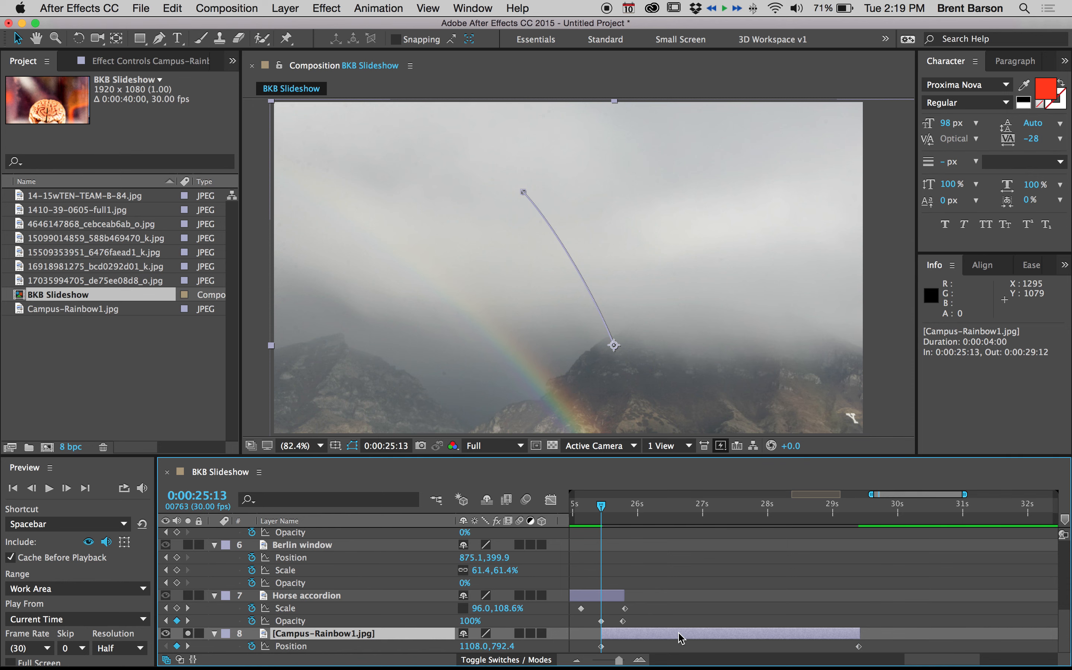
key("super+v")
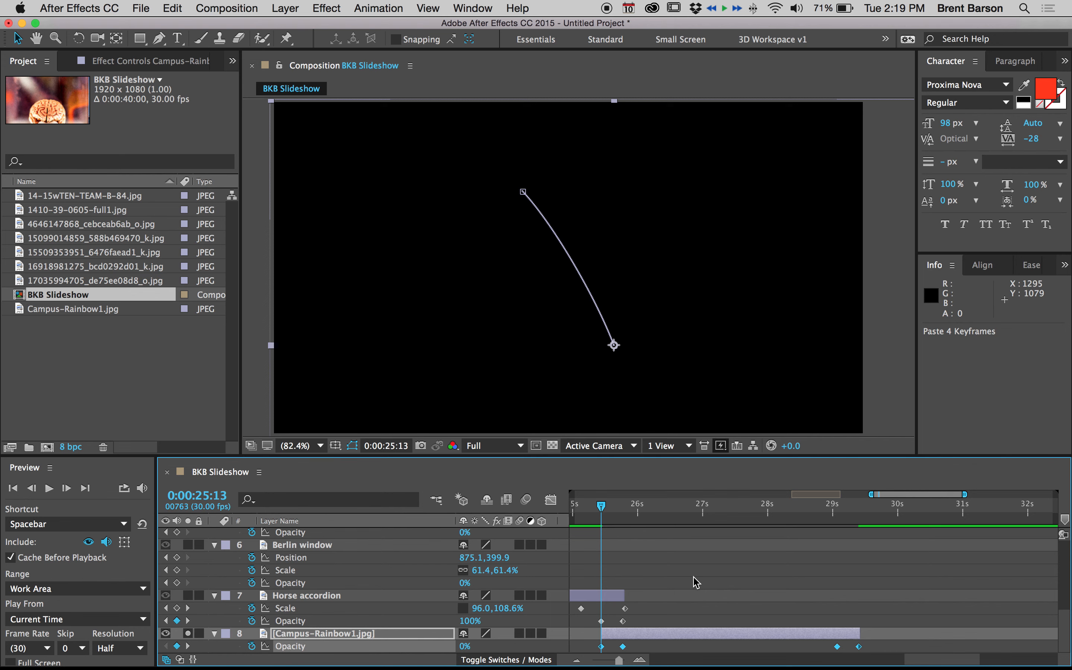
left_click_drag(601, 506, 672, 507)
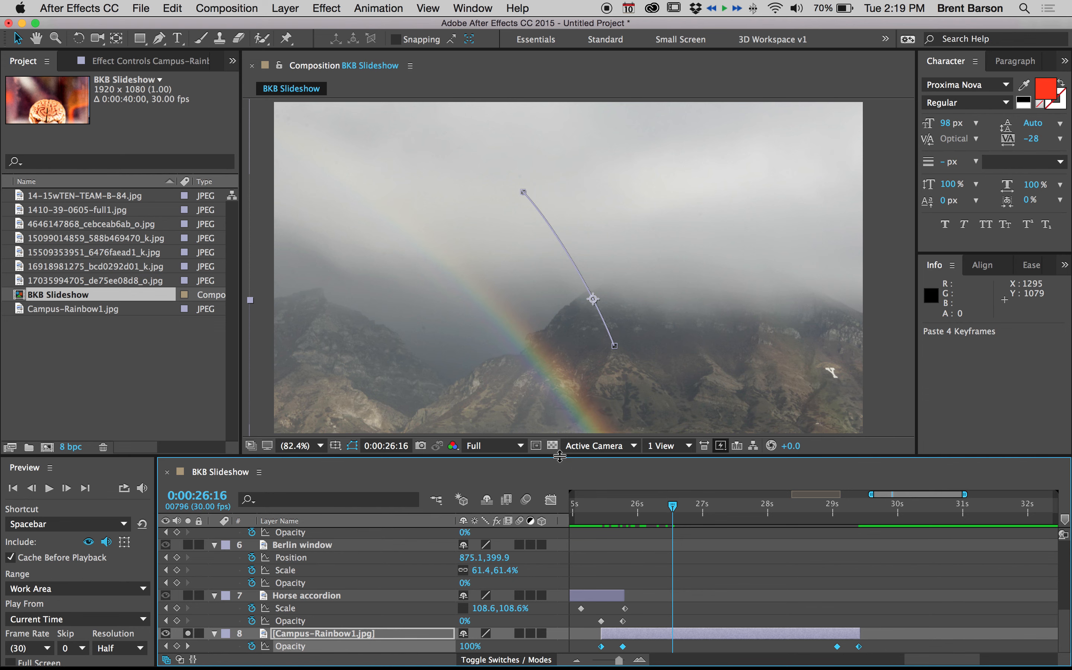
Enlarge the timeline area in height so that more of the layer stack and its keyframed properties fit.
left_click_drag(559, 455, 560, 401)
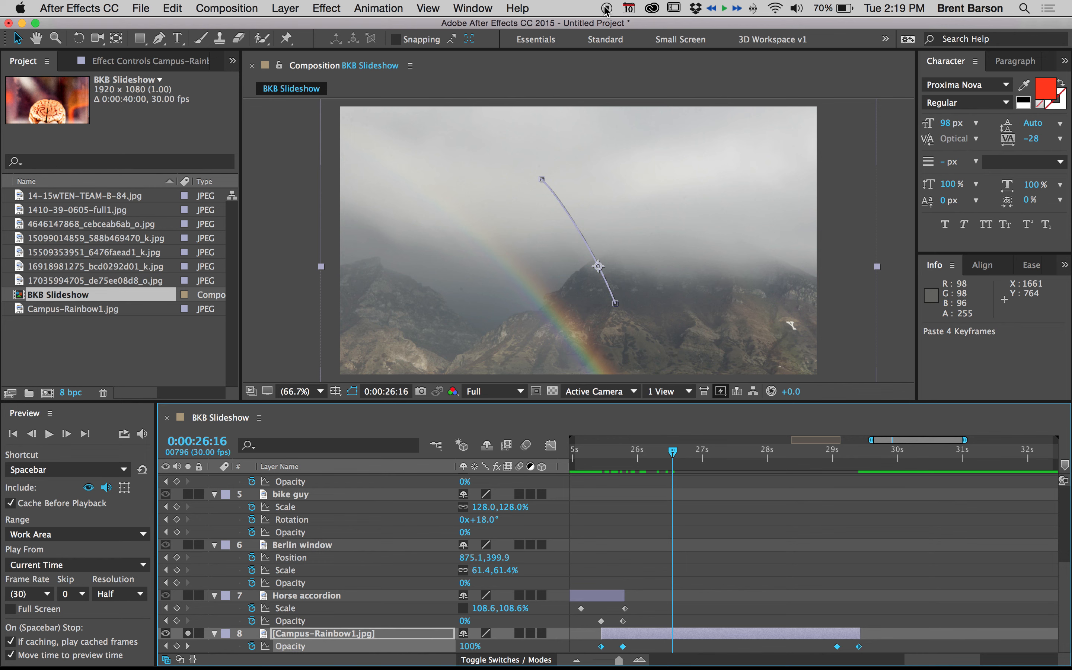
left_click(462, 445)
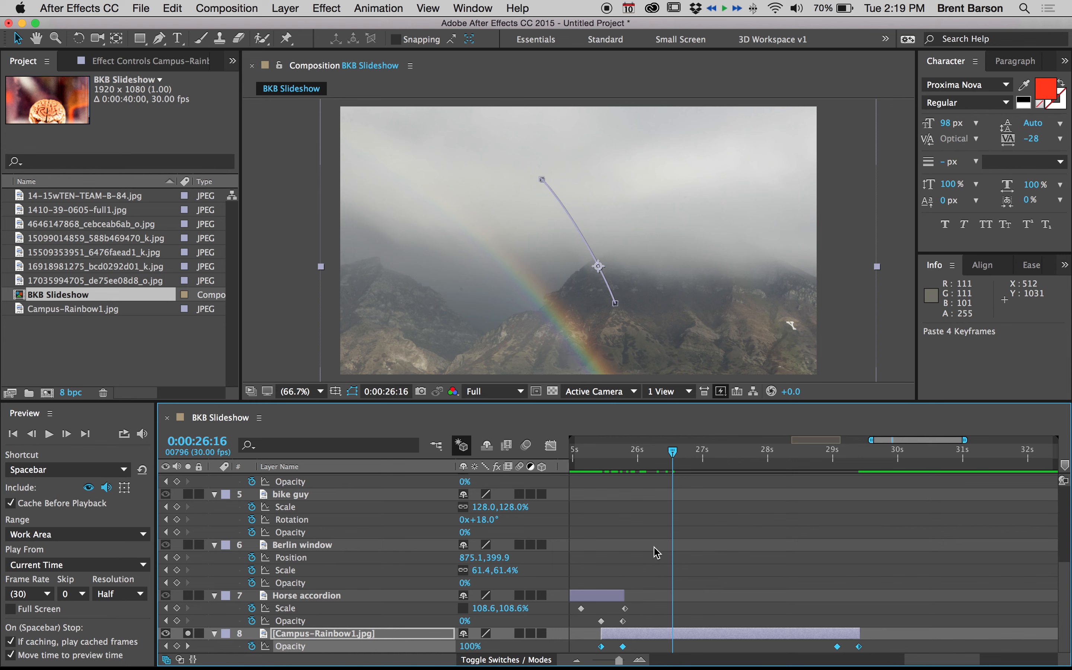
scroll(656, 552, "up", 5)
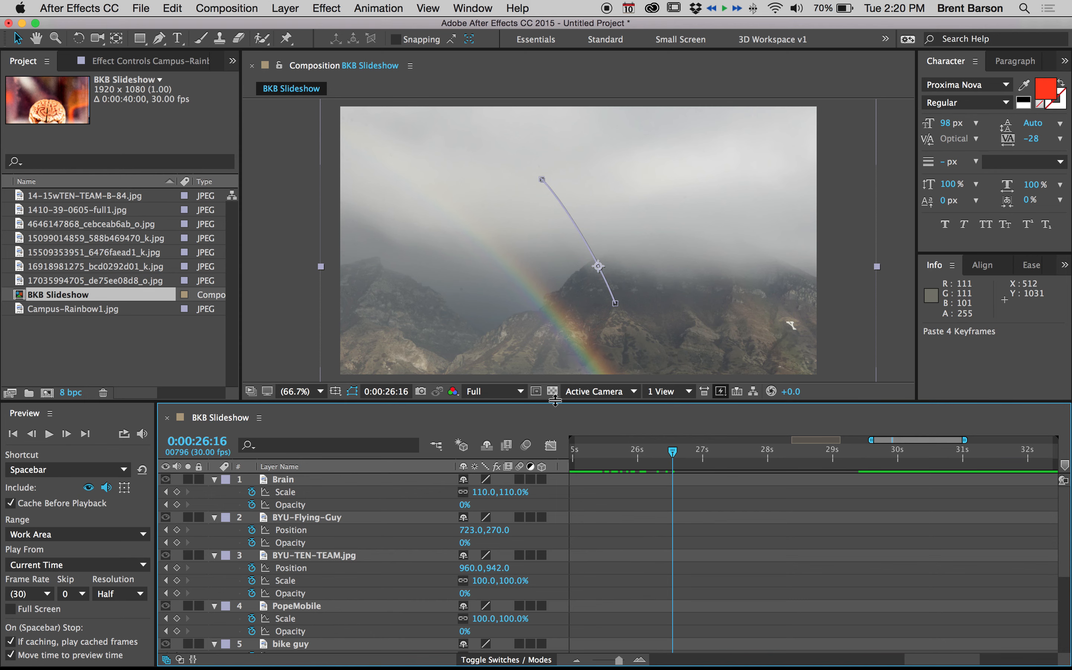
left_click_drag(554, 400, 574, 320)
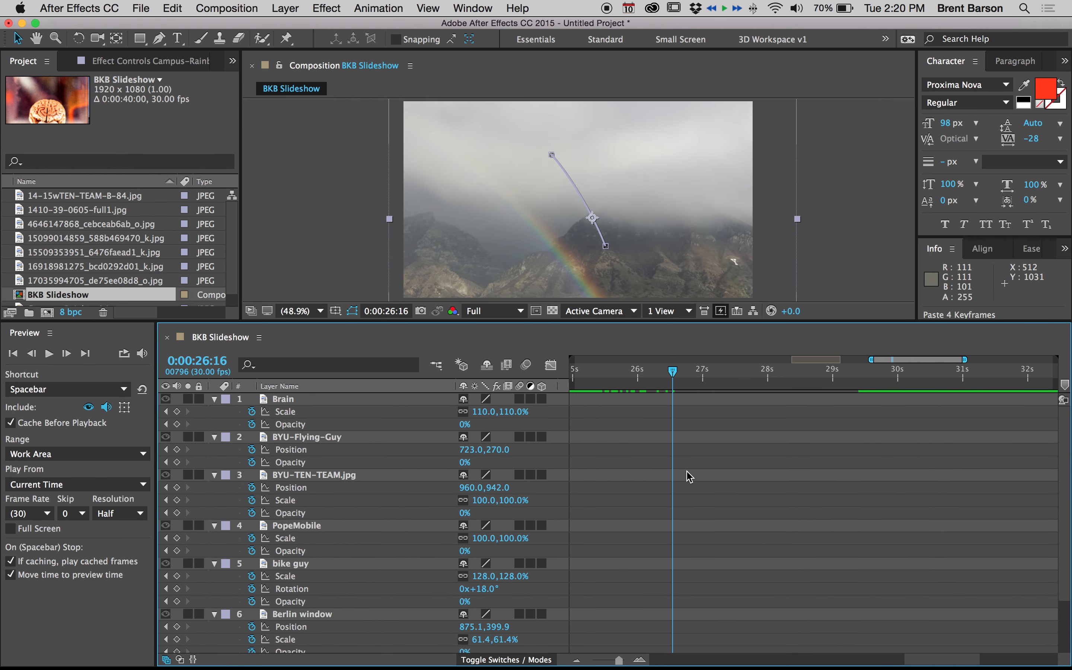
Look through the timeline layers from Brain down to Campus-Rainbow1.jpg and their keyframed properties.
scroll(690, 478, "down", 3)
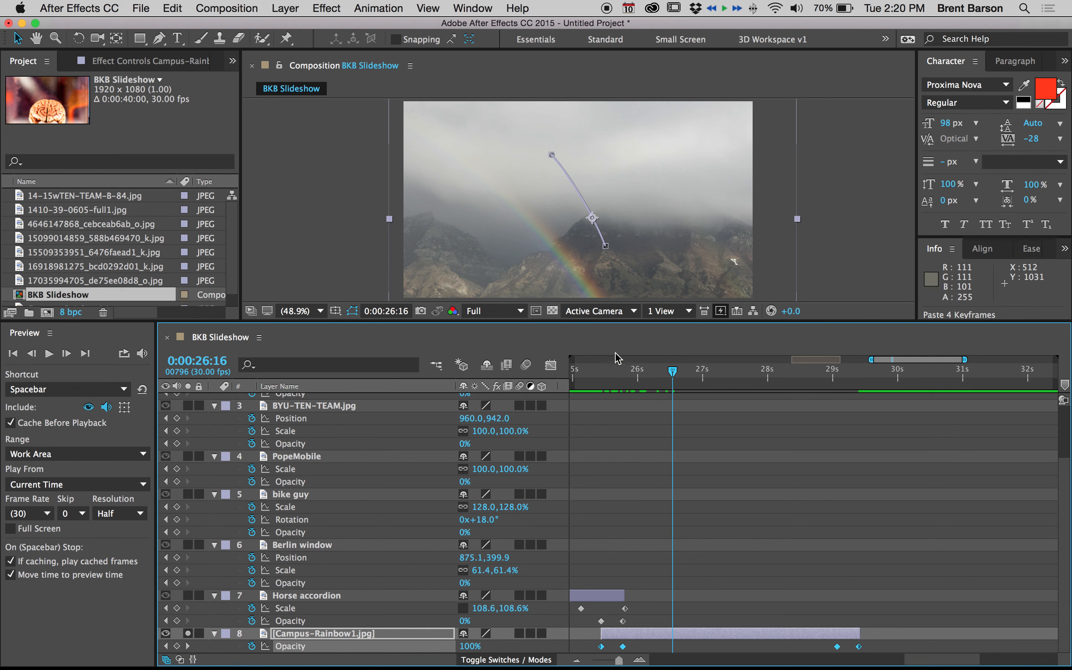
left_click(663, 373)
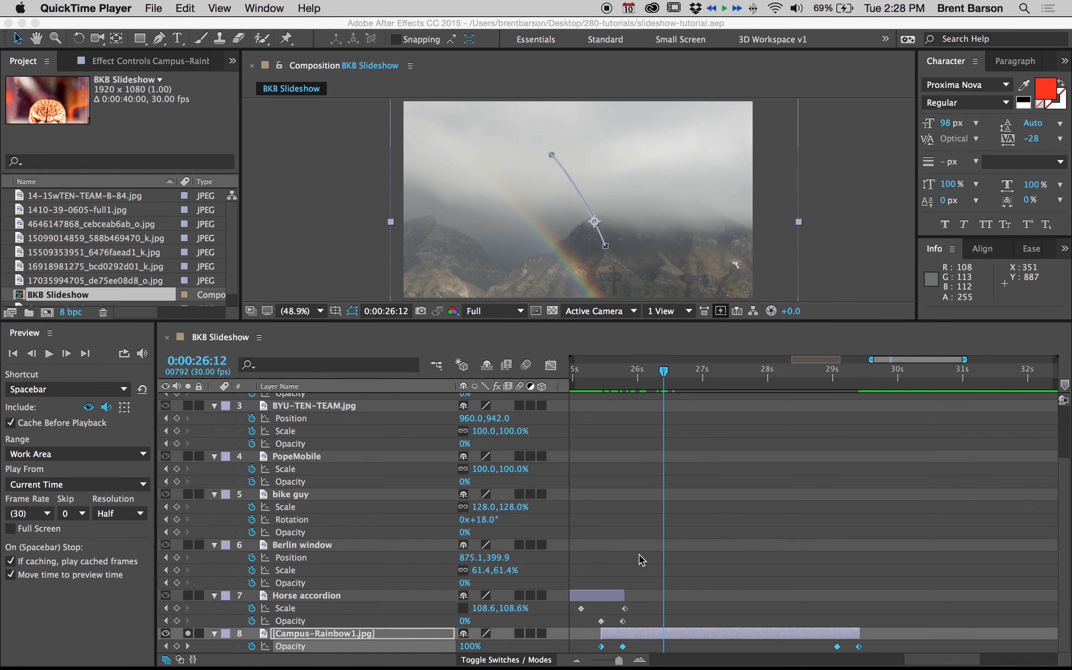
scroll(639, 554, "up", 3)
scroll(639, 554, "down", 3)
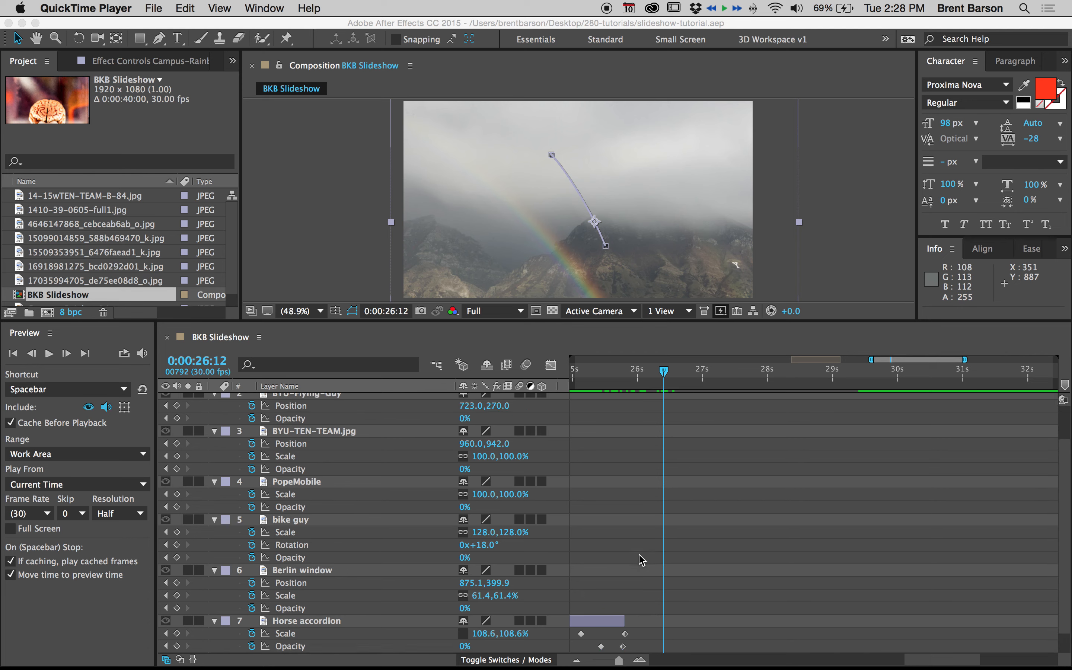
scroll(639, 554, "up", 3)
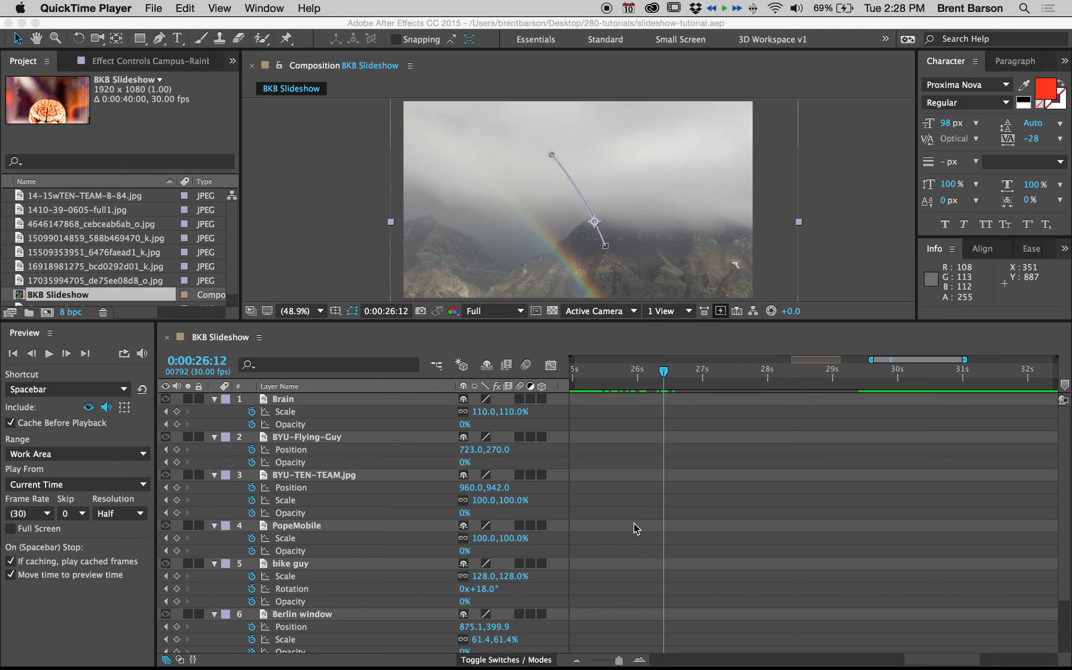
scroll(634, 523, "down", 3)
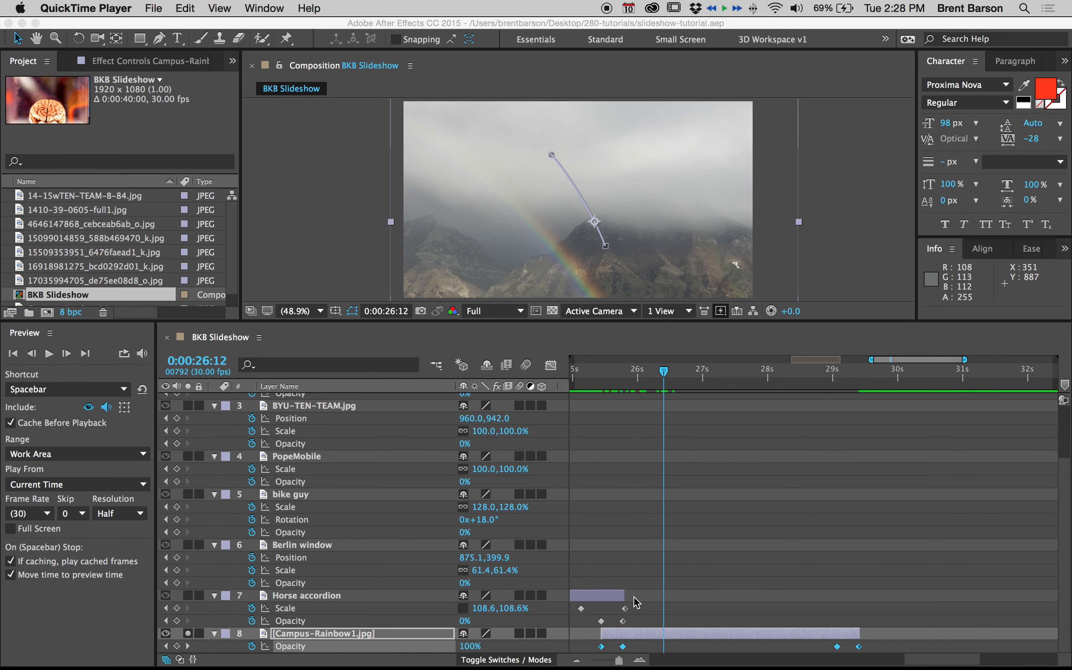
left_click(639, 645)
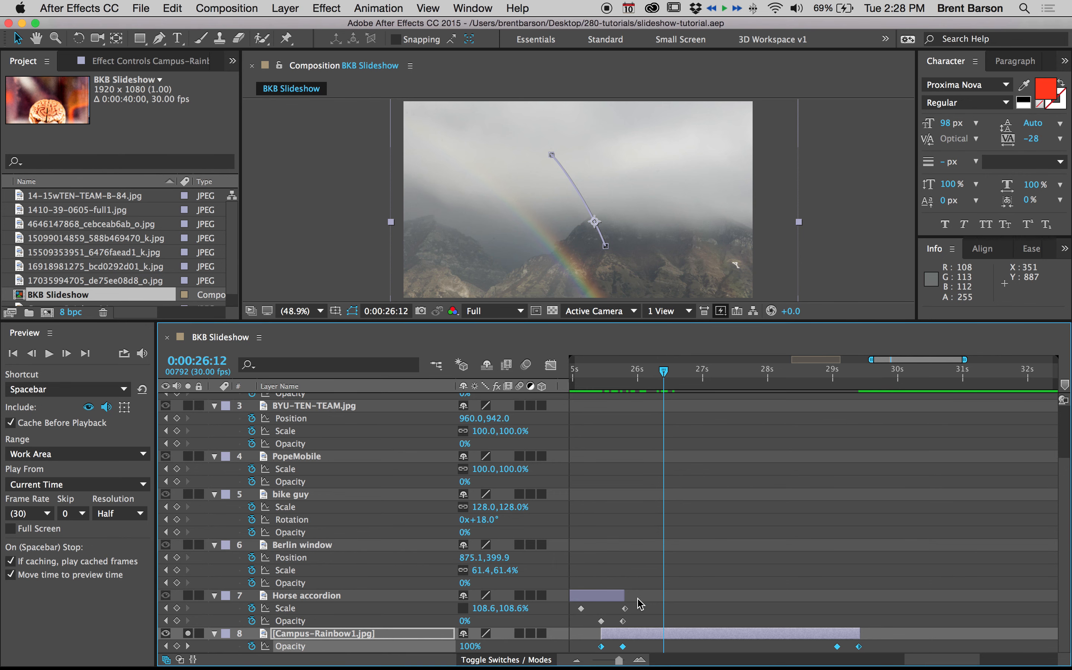
Delete the two fade-in Opacity keyframes at the start of Campus-Rainbow1.jpg, keeping its two fade-out keyframes.
left_click(639, 646)
left_click_drag(645, 651, 575, 657)
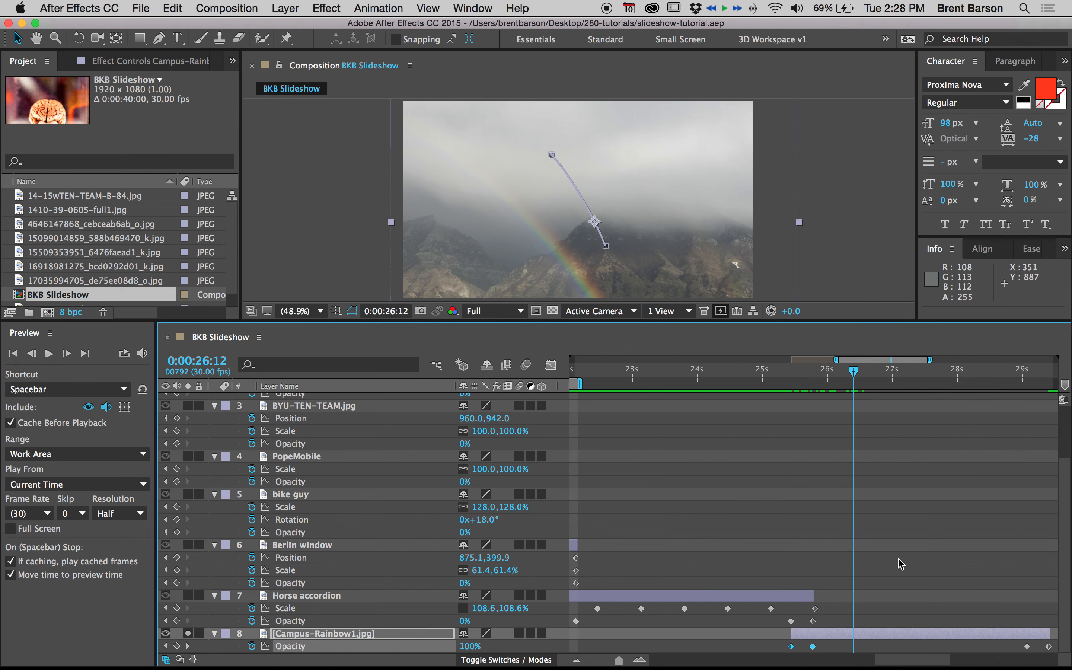
key("Delete")
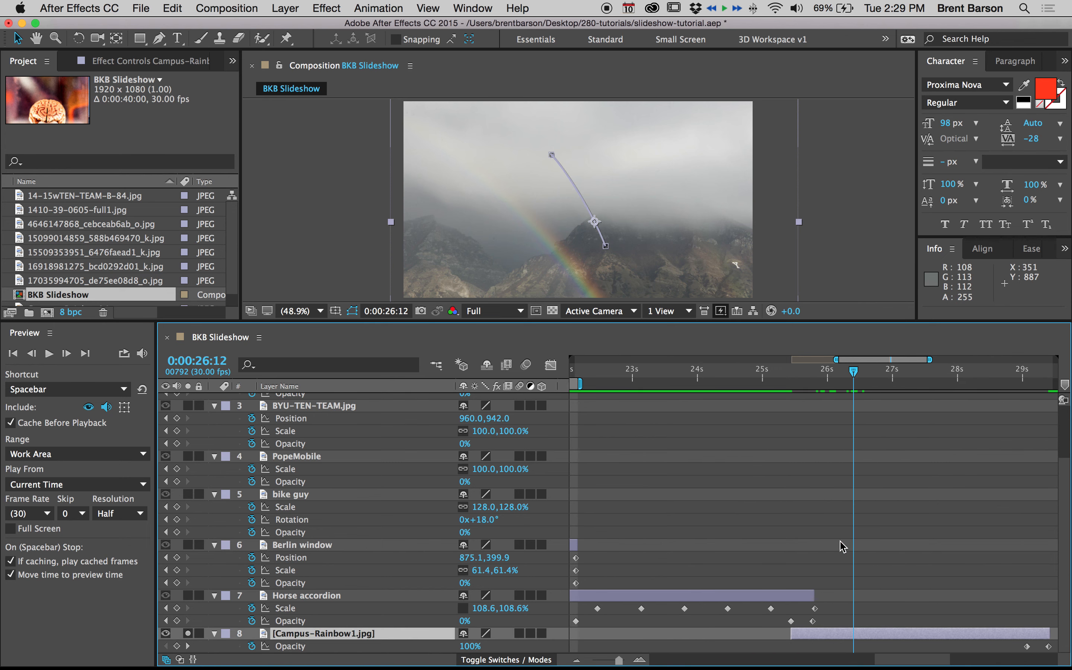
Step between Campus-Rainbow1.jpg's remaining Opacity keyframes at 0:00:29:02 and 0:00:29:12 to review its fade-out.
key("k")
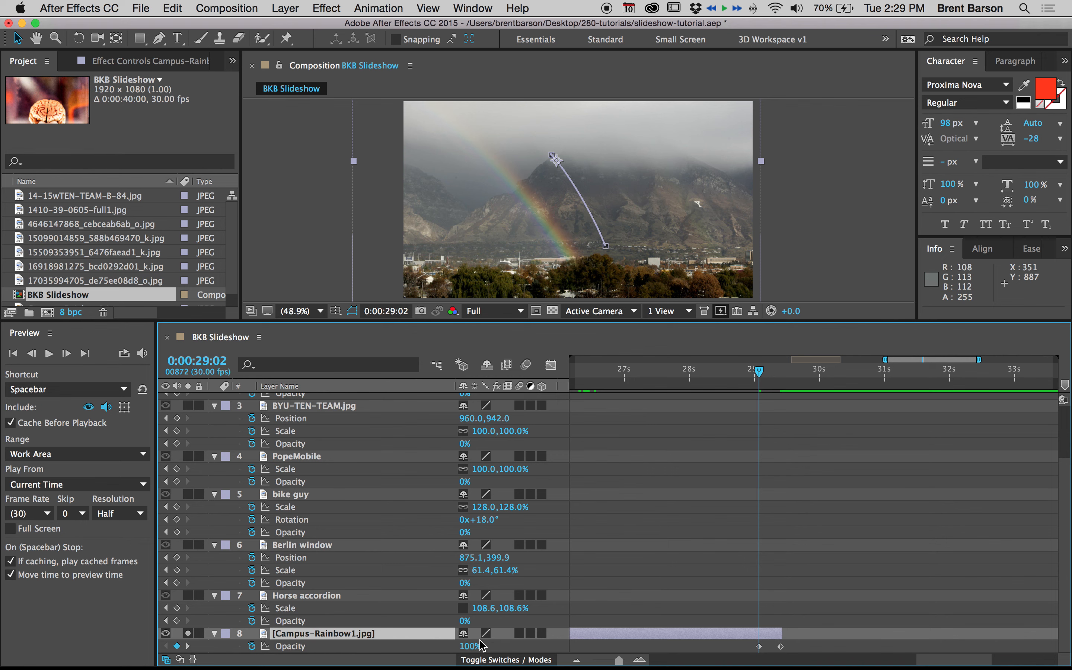
left_click(188, 646)
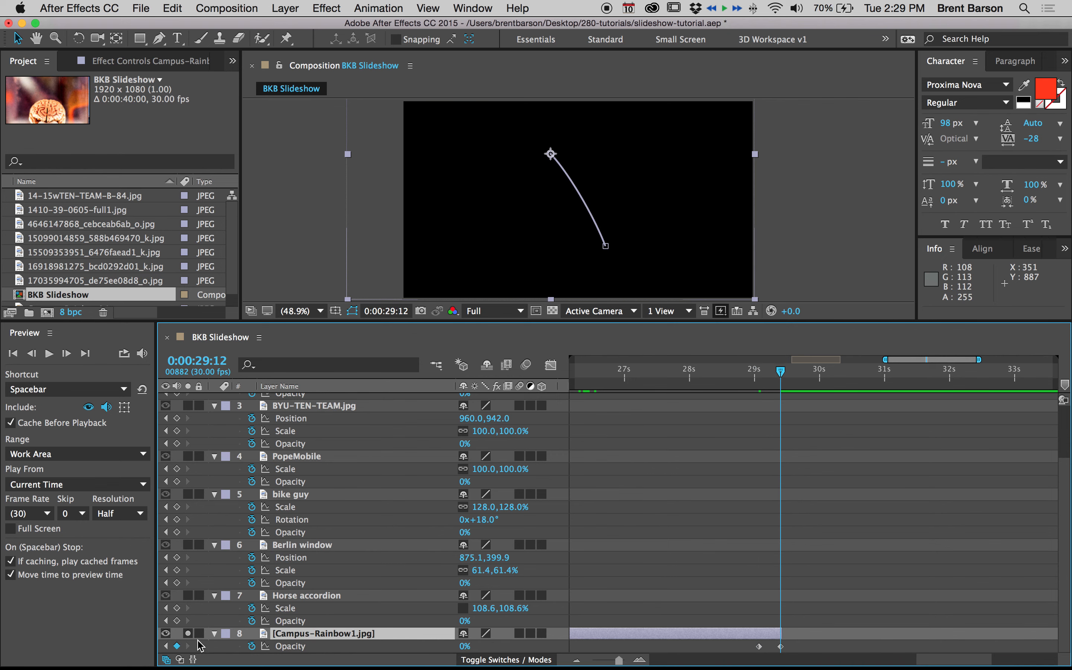
left_click(166, 646)
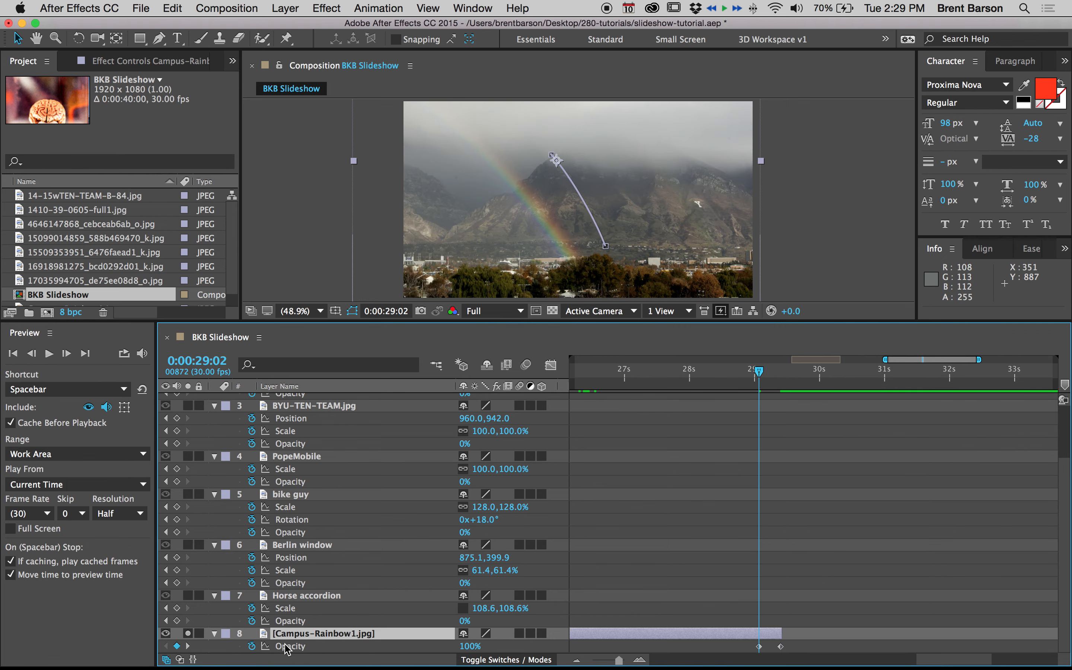
Show only Opacity on the Horse accordion layer and go back to its fade-out's first keyframe at 0:00:25:13.
left_click(312, 595)
key("t")
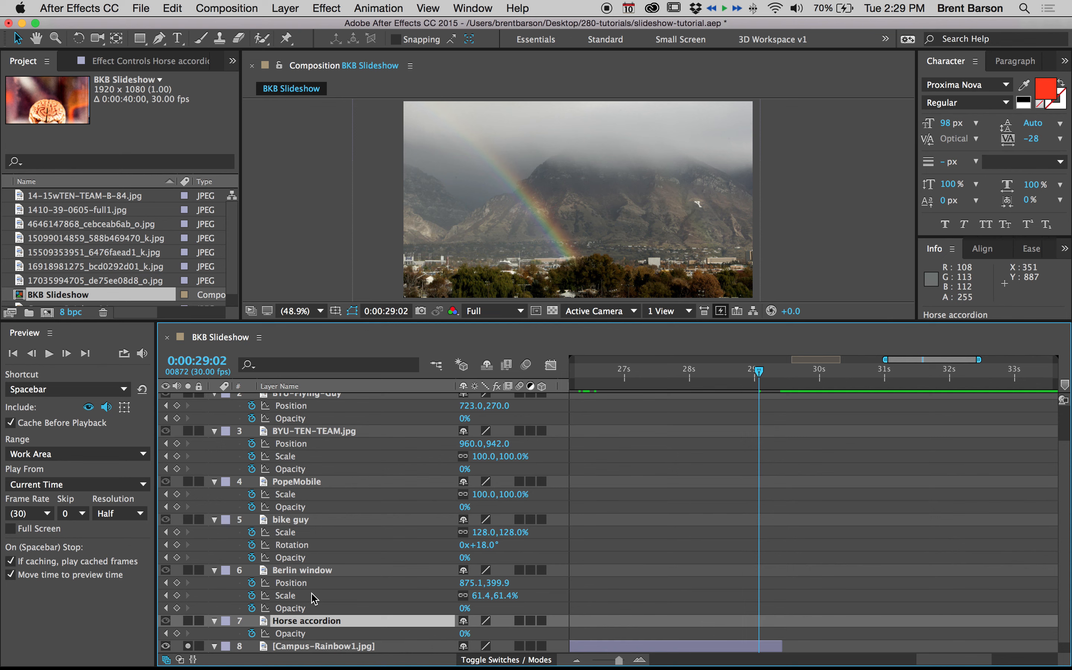
left_click(166, 633)
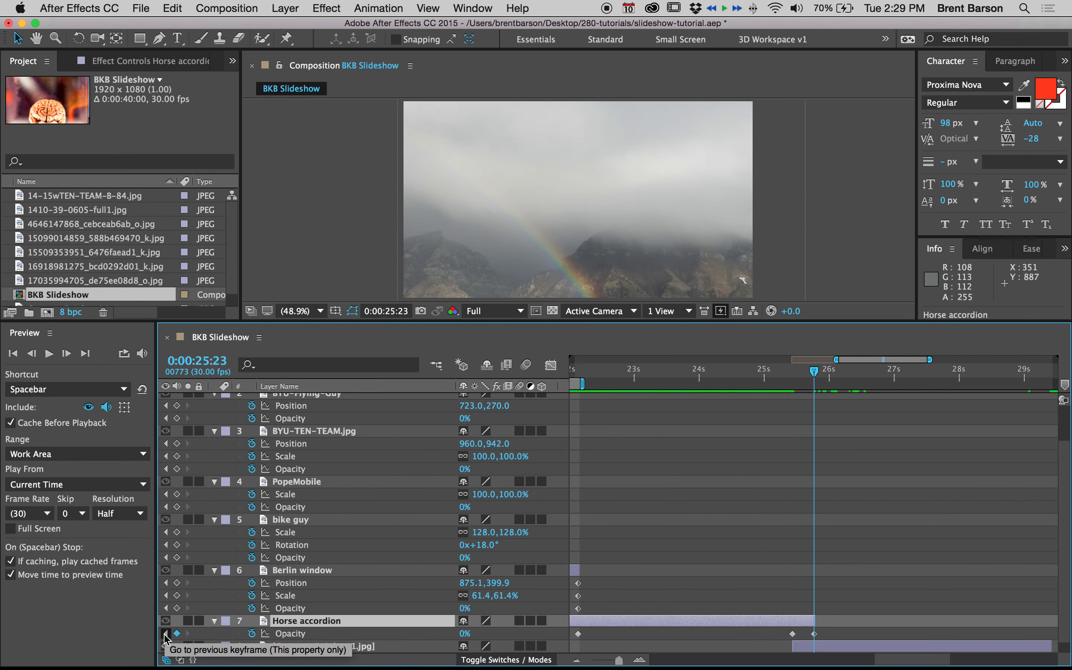
left_click(165, 635)
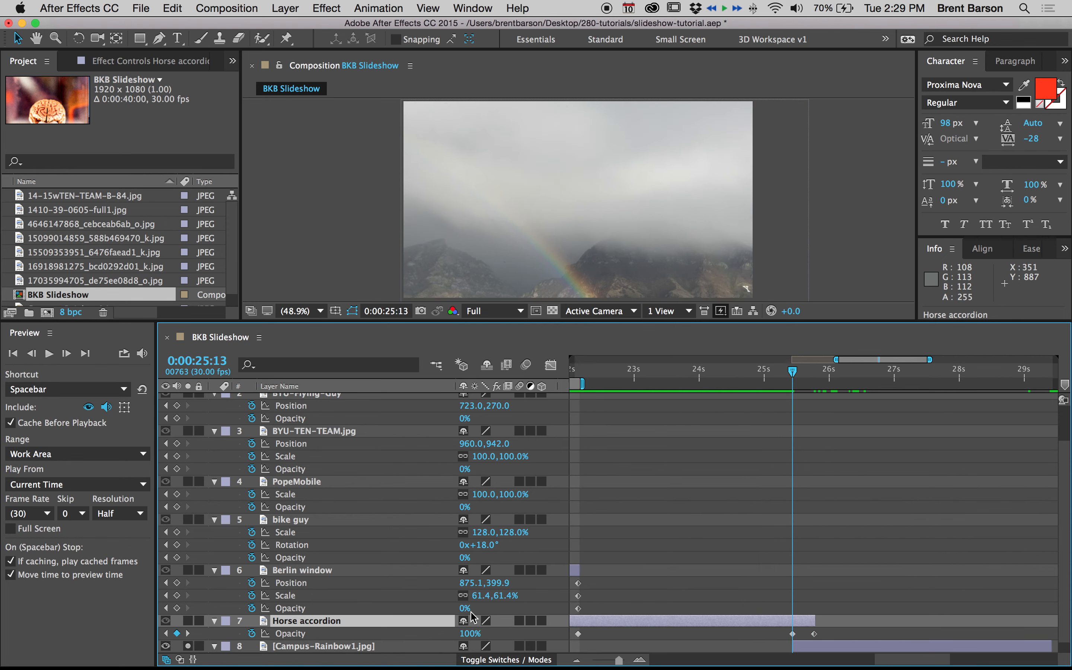
Show only the Opacity property on all eight layers, and turn off solo for Campus-Rainbow1.jpg.
scroll(657, 532, "left", 3)
scroll(678, 525, "down", 1)
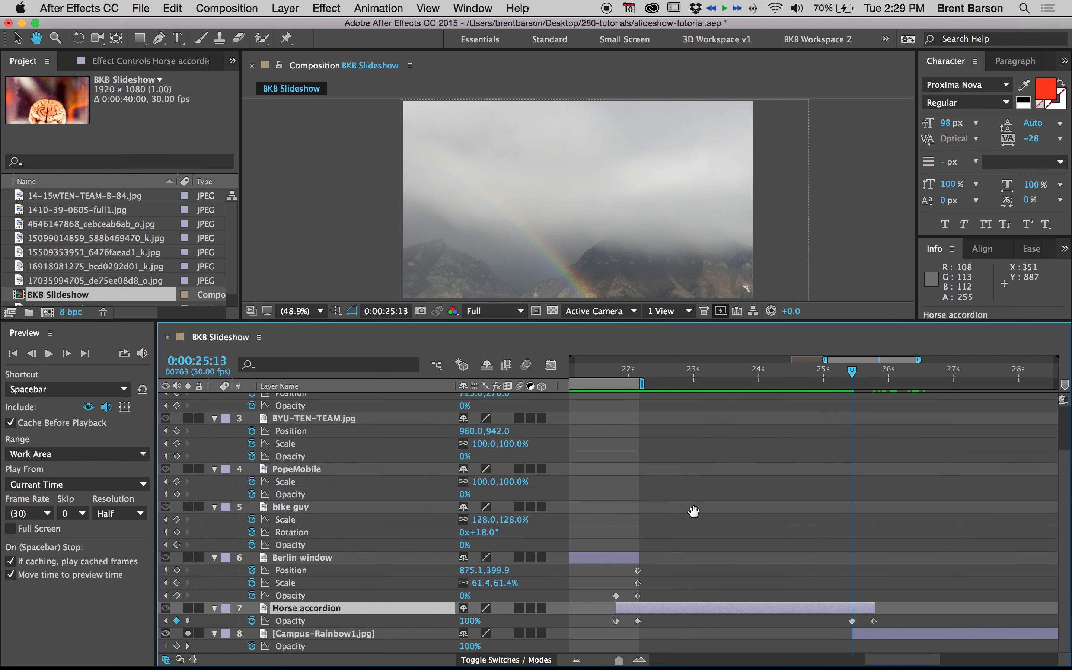
key("super+a")
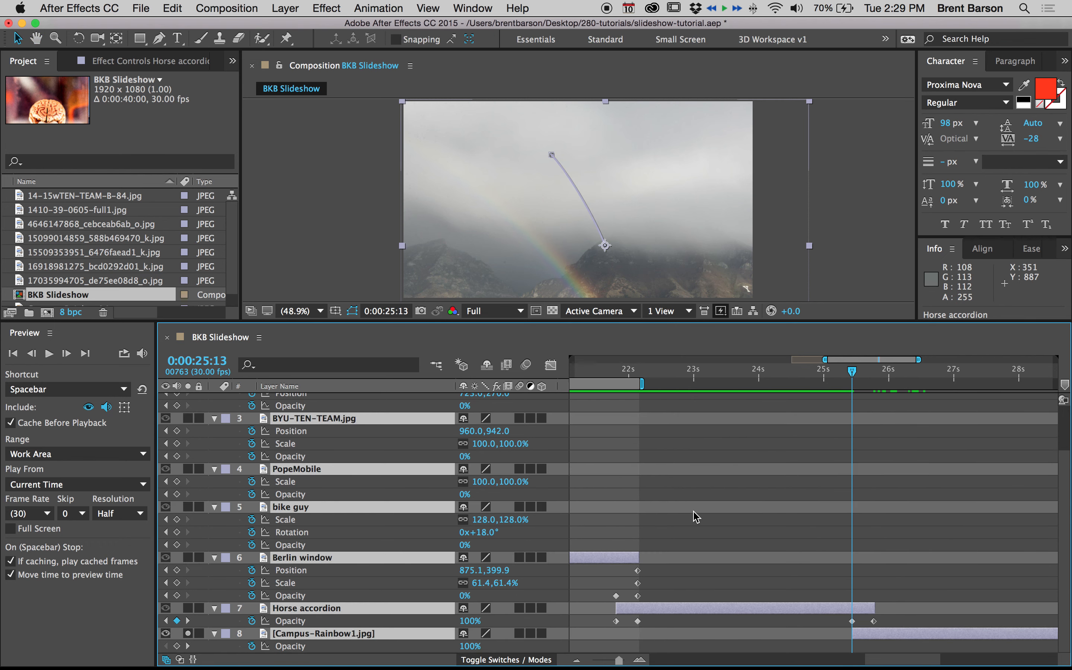
key("u")
key("t")
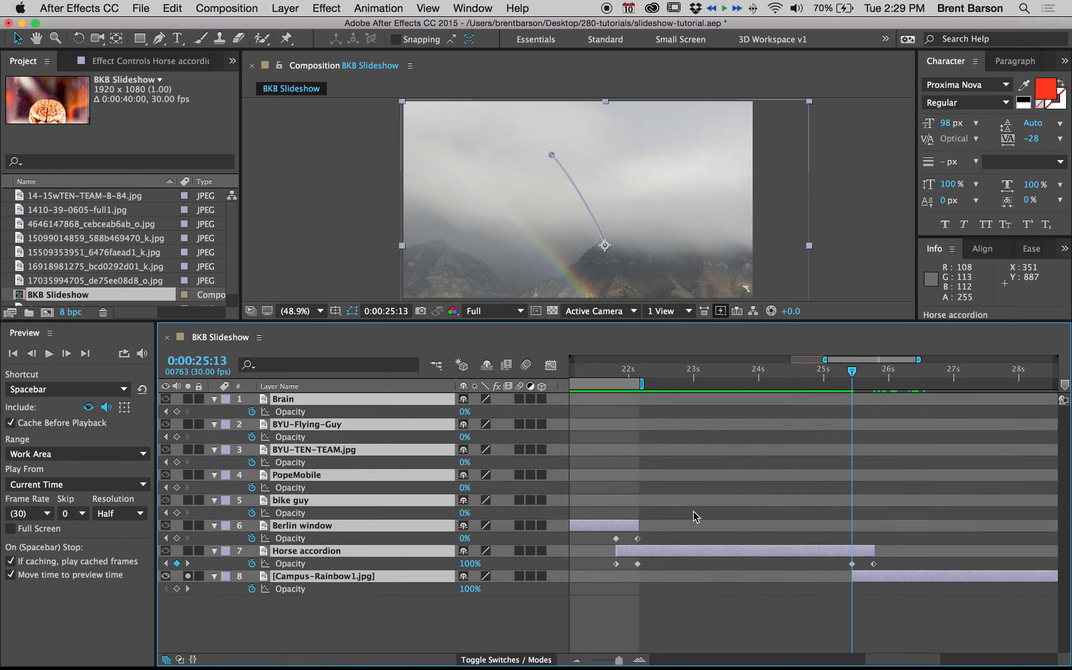
left_click(188, 576)
left_click(338, 610)
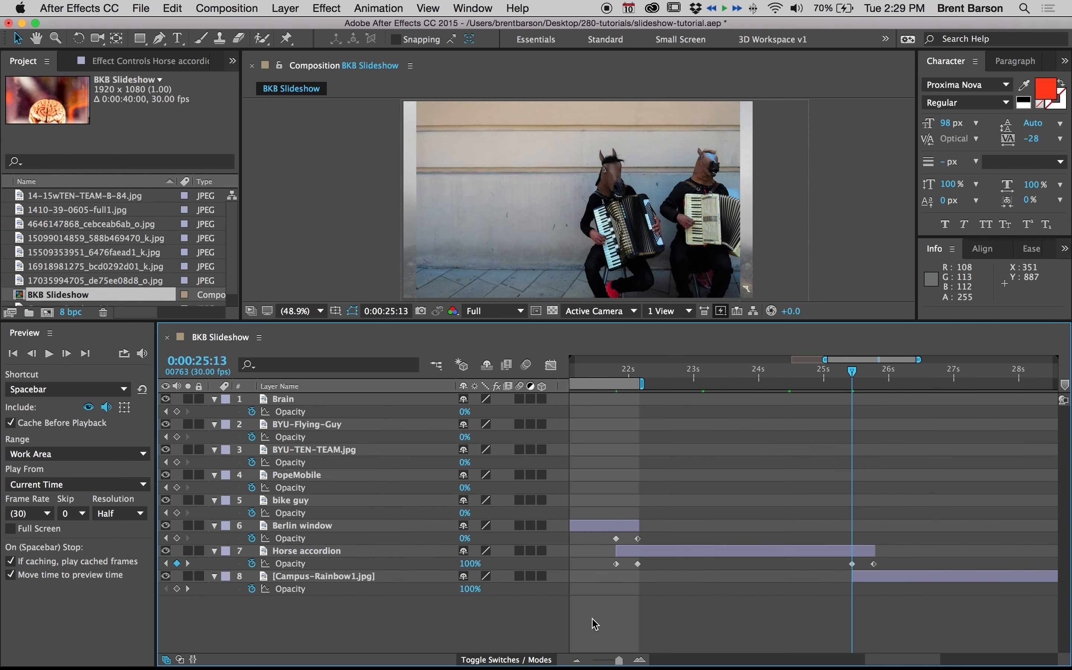
Fit all eight staggered layers in the timeline's time range, and reduce the timeline area's height to enlarge the composition view.
scroll(699, 600, "down", 5)
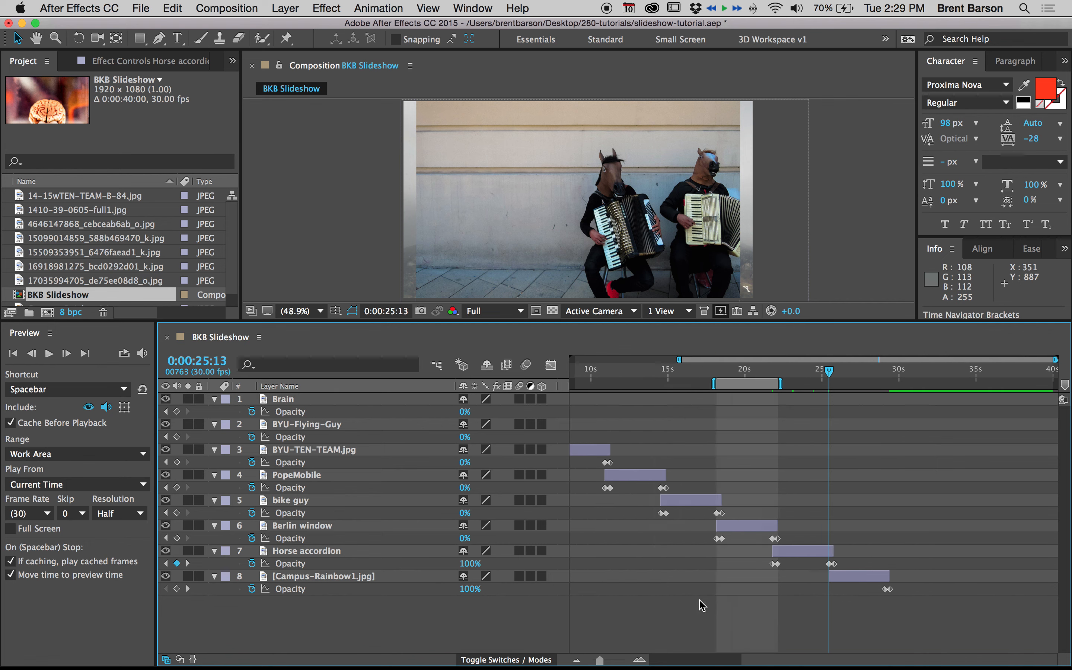
scroll(753, 620, "left", 5)
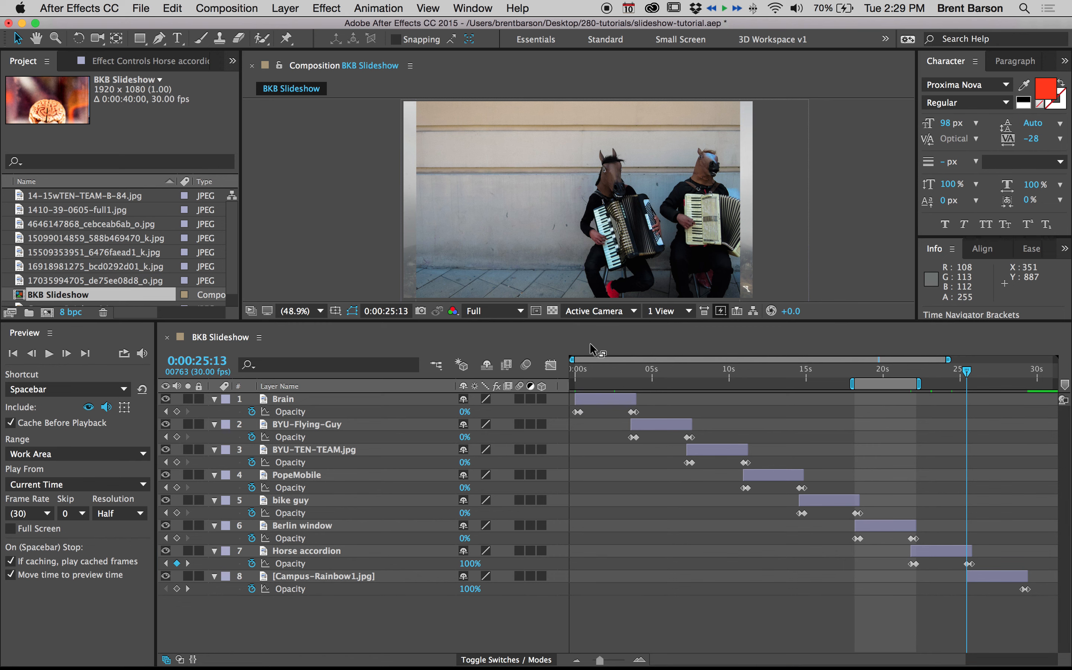
left_click_drag(588, 321, 588, 340)
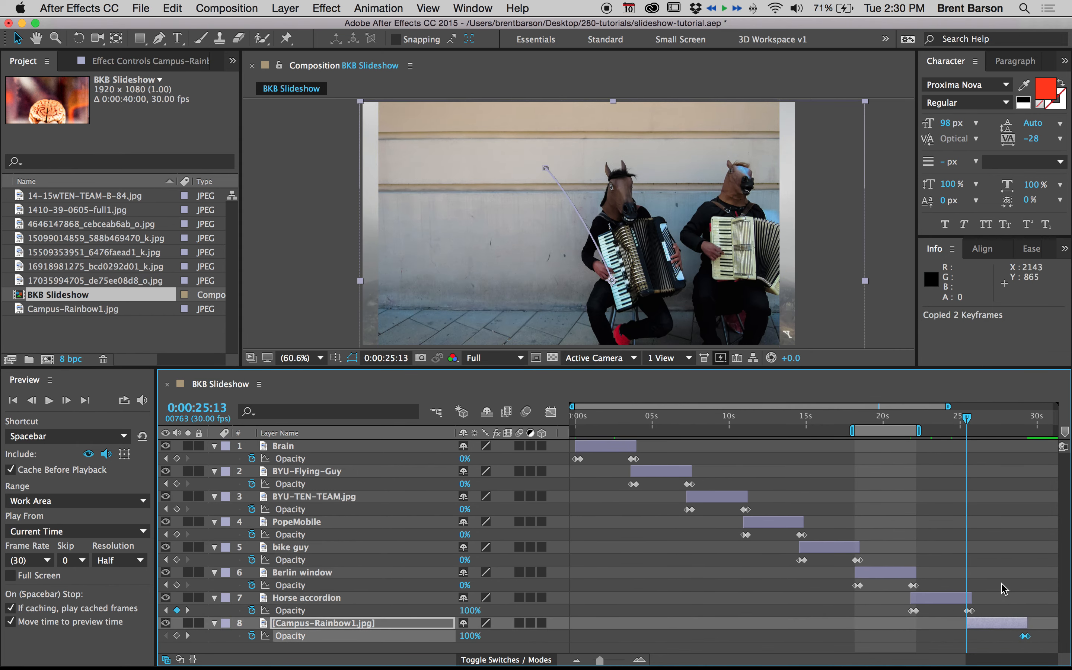
Add a 100% Opacity keyframe to Campus-Rainbow1.jpg at its start, 0:00:25:13.
left_click(991, 645)
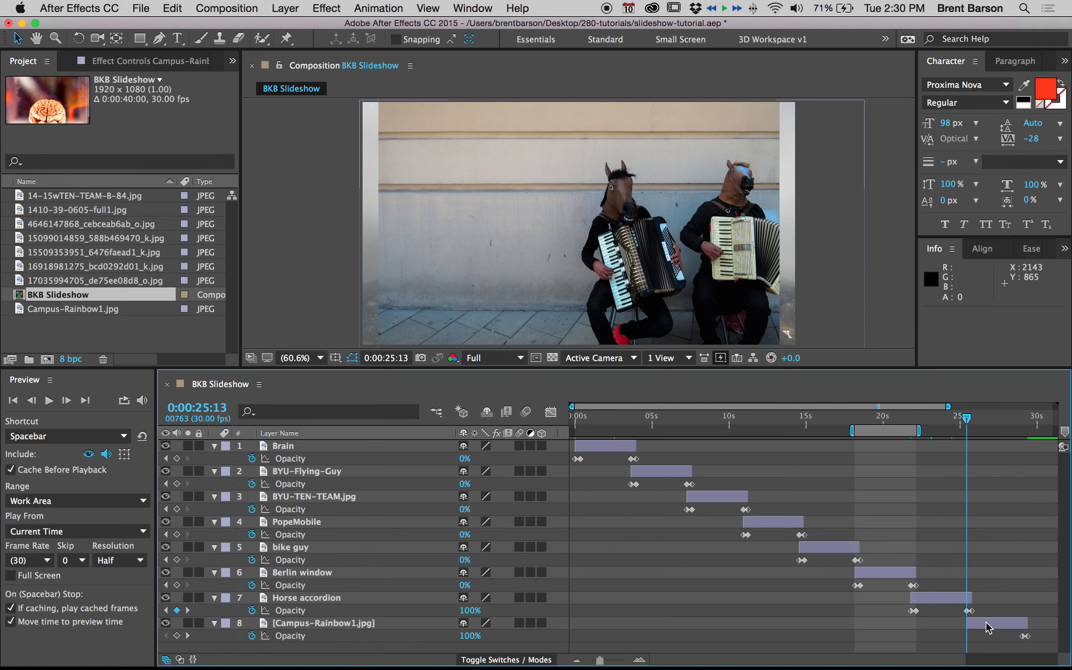
left_click(988, 625)
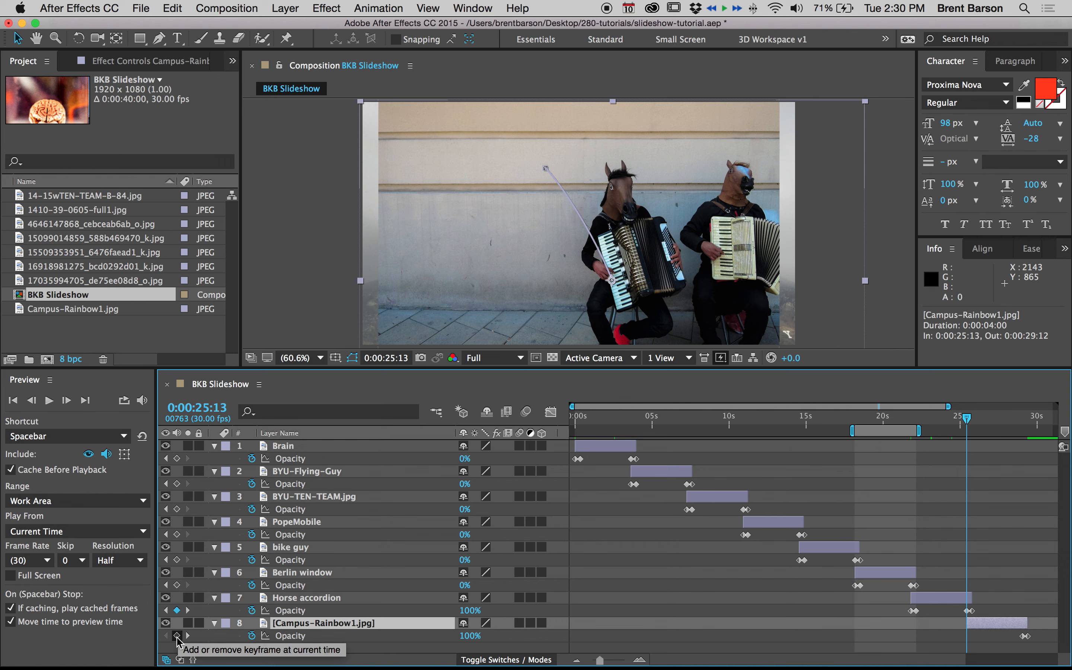
left_click(177, 637)
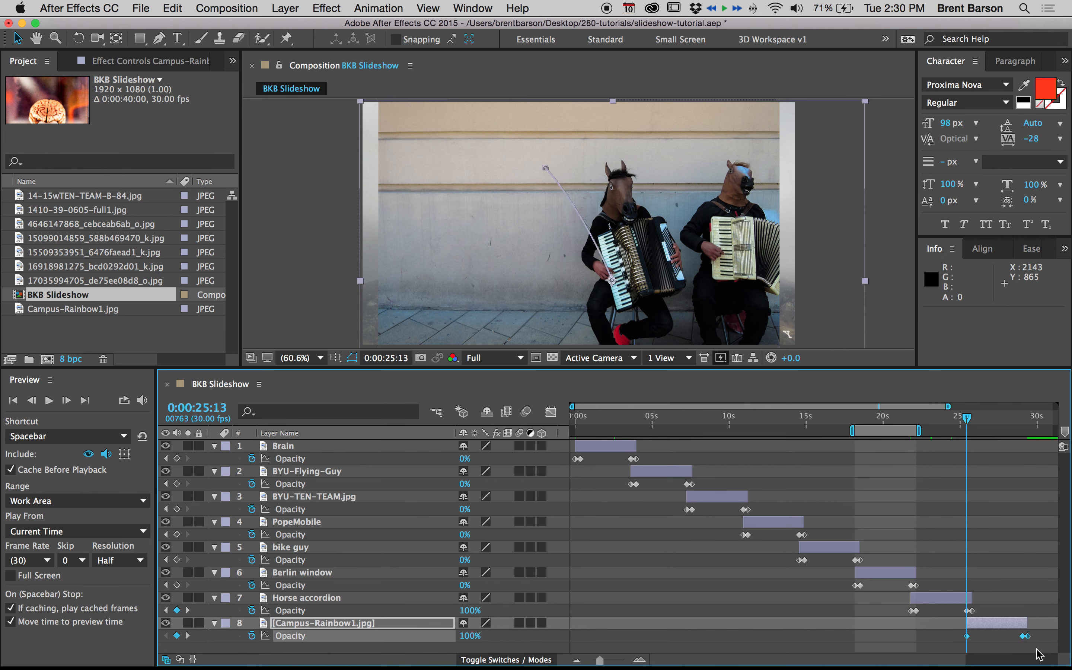
Preview Campus-Rainbow1.jpg from the end of Horse accordion's fade-out, and return to its first Opacity keyframe at 0:00:25:13.
mouse_move(967, 418)
left_mouse_down()
mouse_move(995, 420)
mouse_move(964, 419)
mouse_move(974, 418)
left_mouse_up()
key("space")
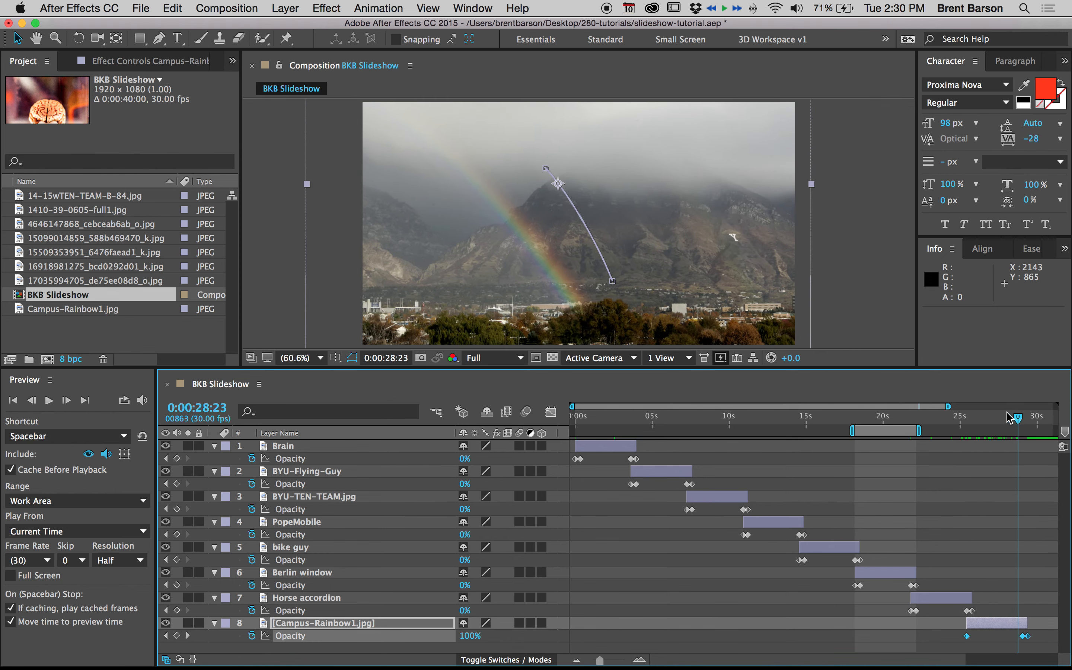
key("space")
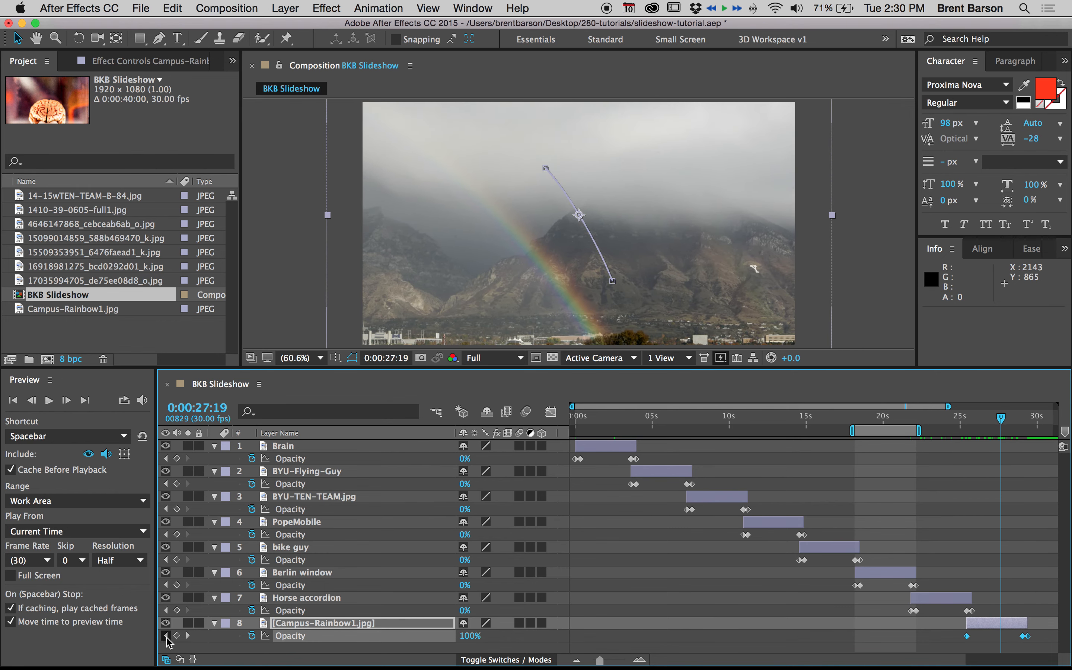
left_click(166, 636)
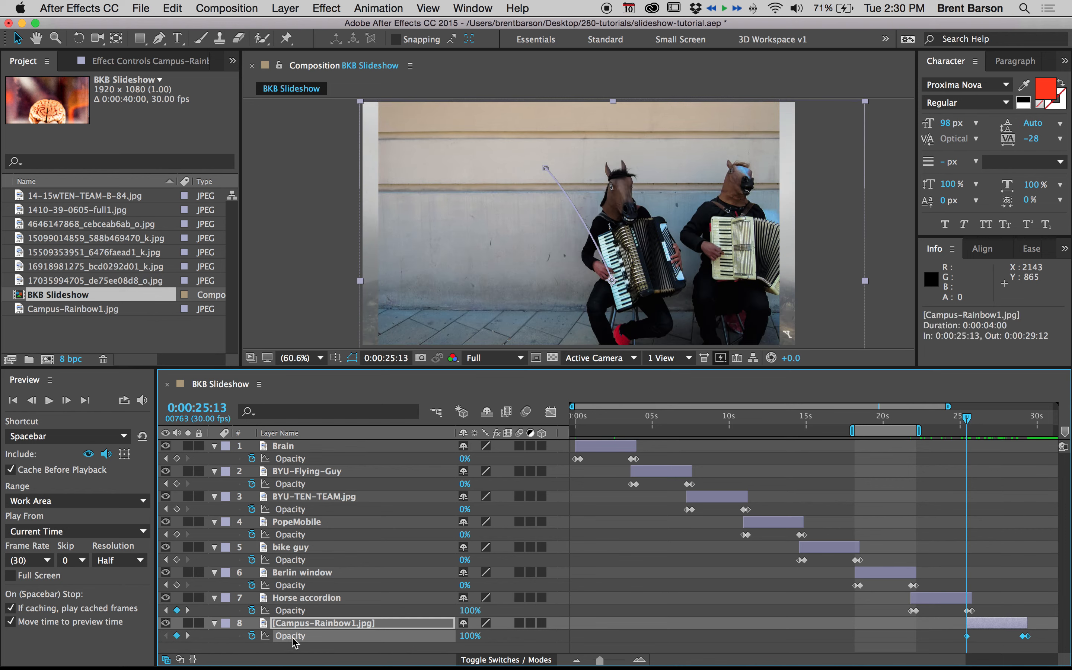
Replace Horse accordion's Opacity keyframes with Campus-Rainbow1.jpg's three copied keyframes, starting at the layer's in point, 0:00:21:24.
left_click(301, 600)
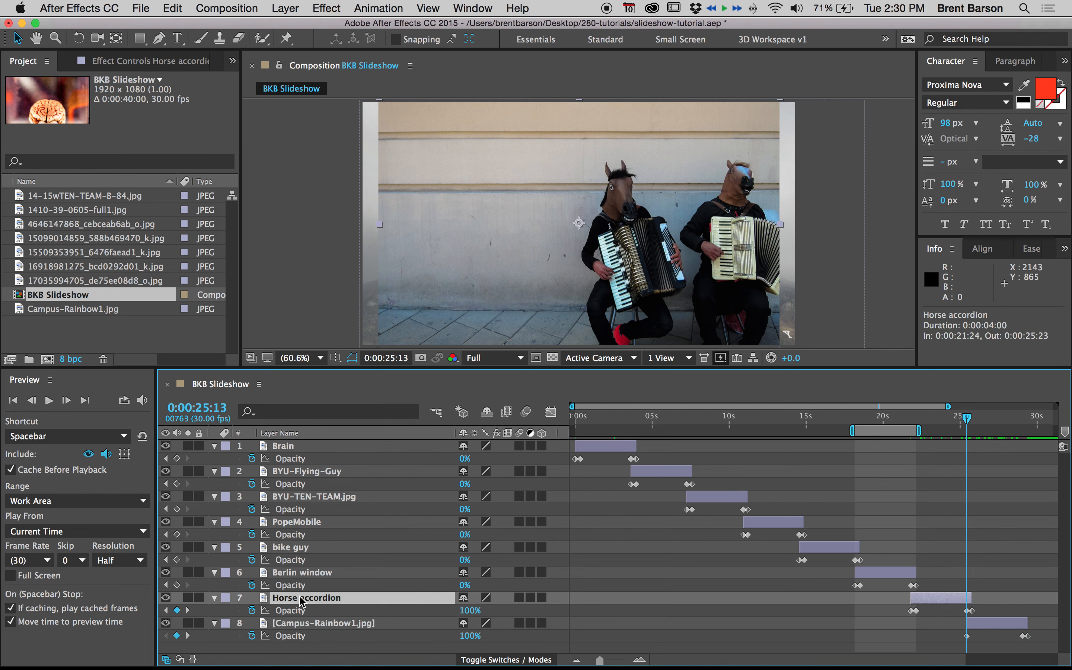
key("i")
left_click(291, 613)
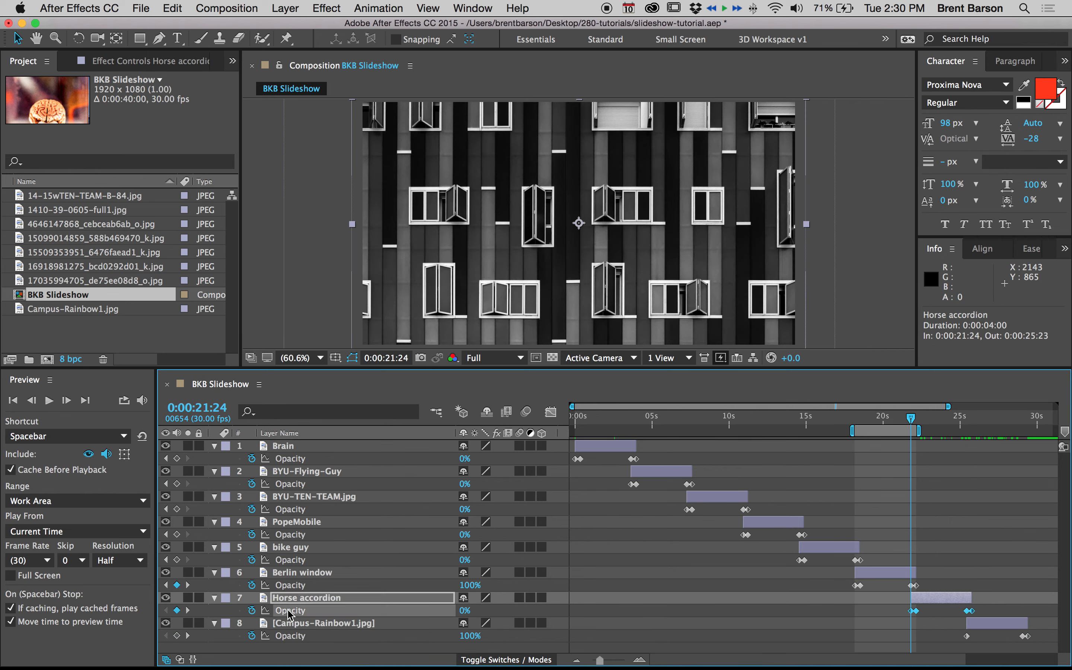
key("Delete")
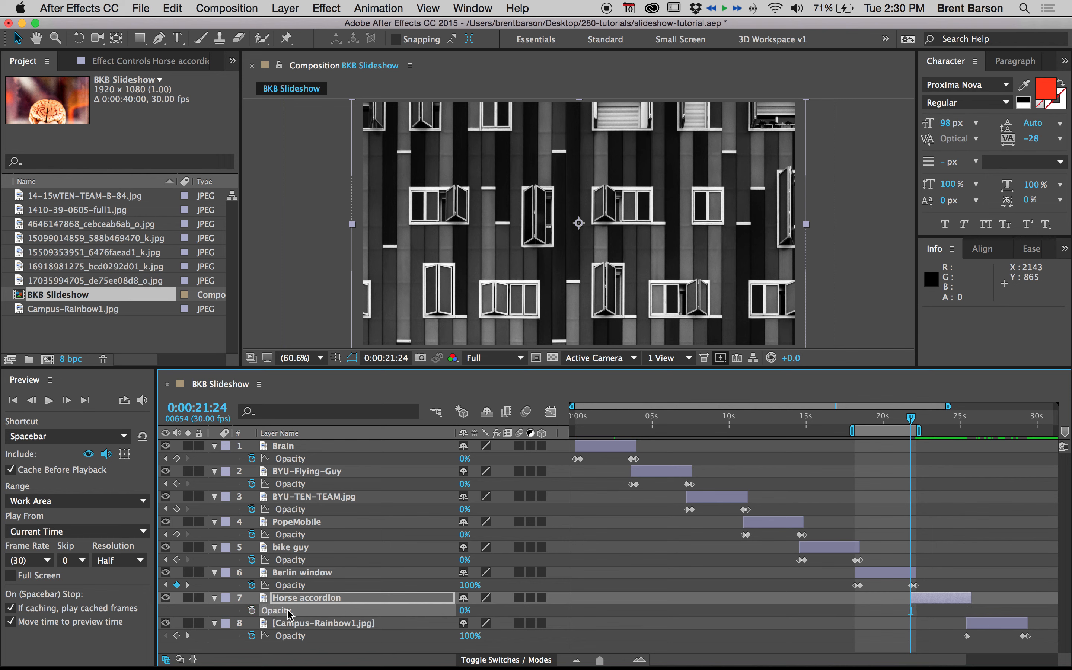
key("super+v")
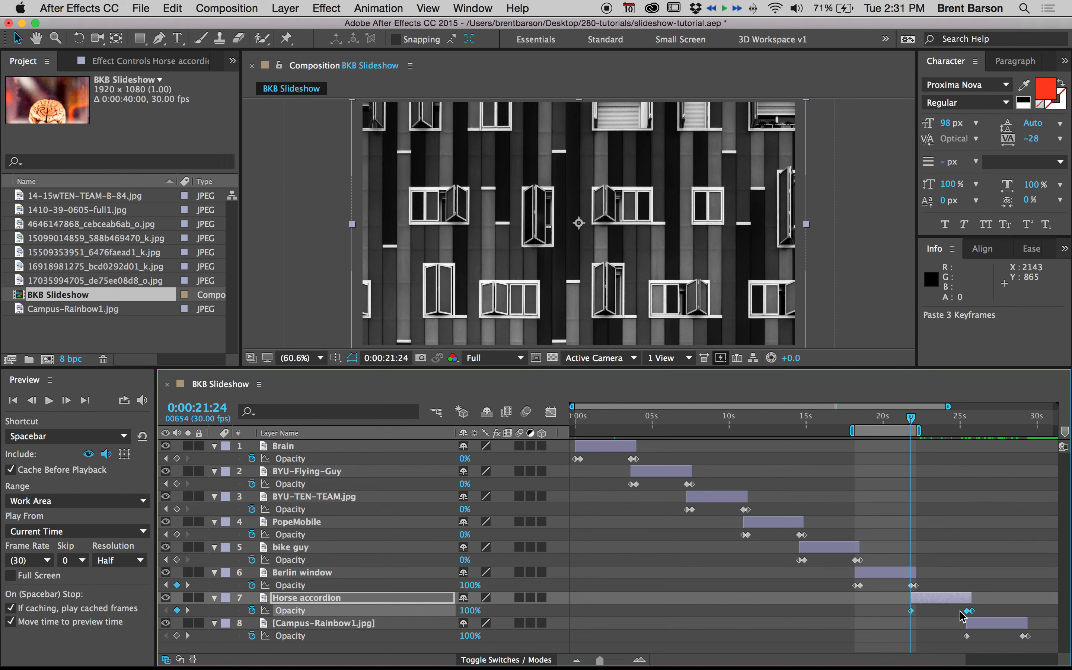
Replace Berlin window's Opacity keyframes with the three copied ones, starting at the layer's in point, 0:00:18:05.
left_click(288, 586)
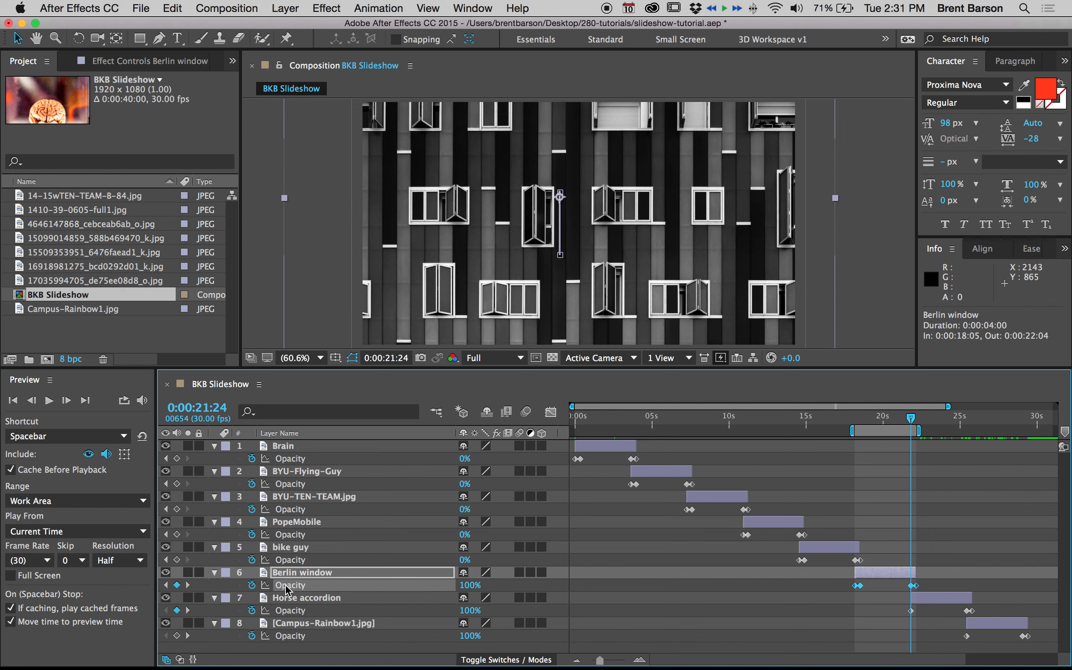
key("Delete")
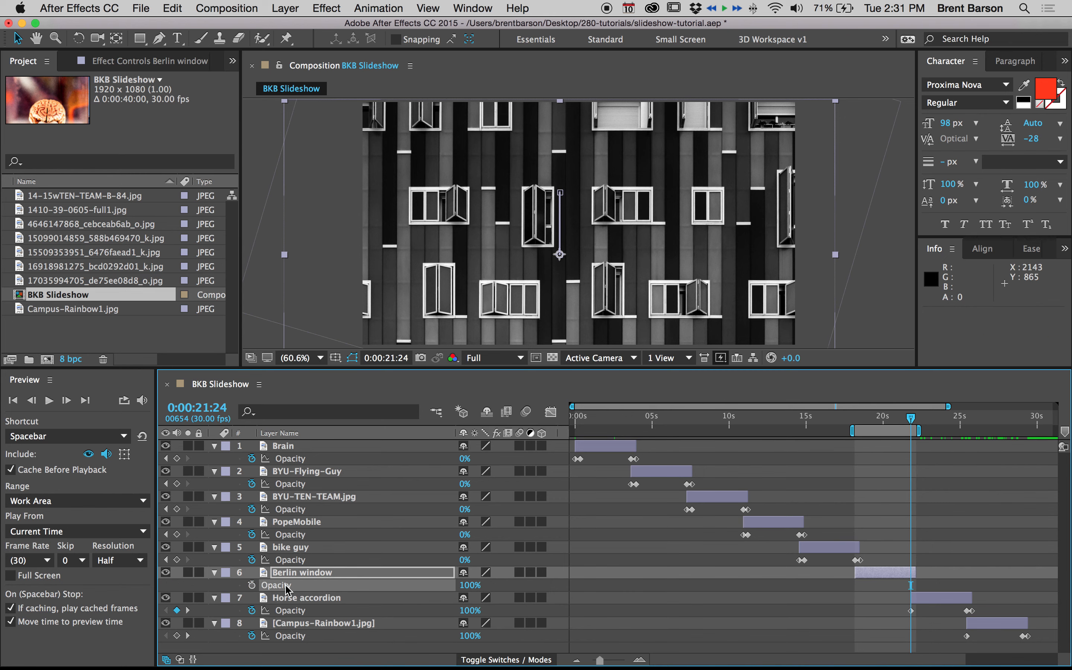
key("i")
key("ctrl+v")
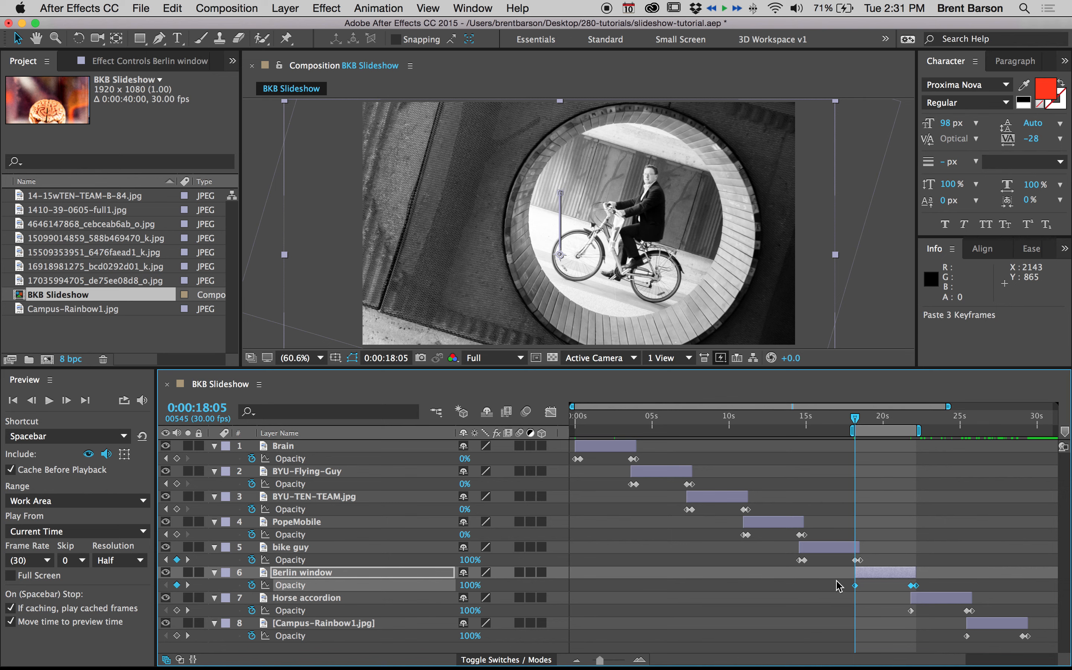
Replace bike guy's Opacity keyframes with the three copied ones, starting at the layer's in point, 0:00:14:16.
left_click(835, 548)
key("i")
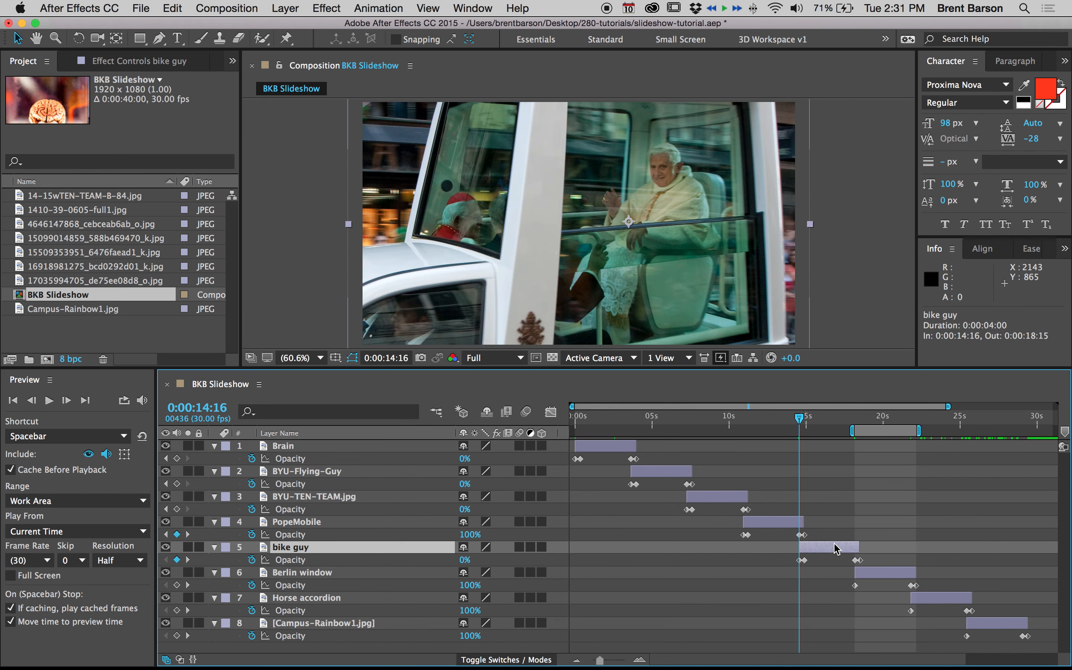
left_click(294, 561)
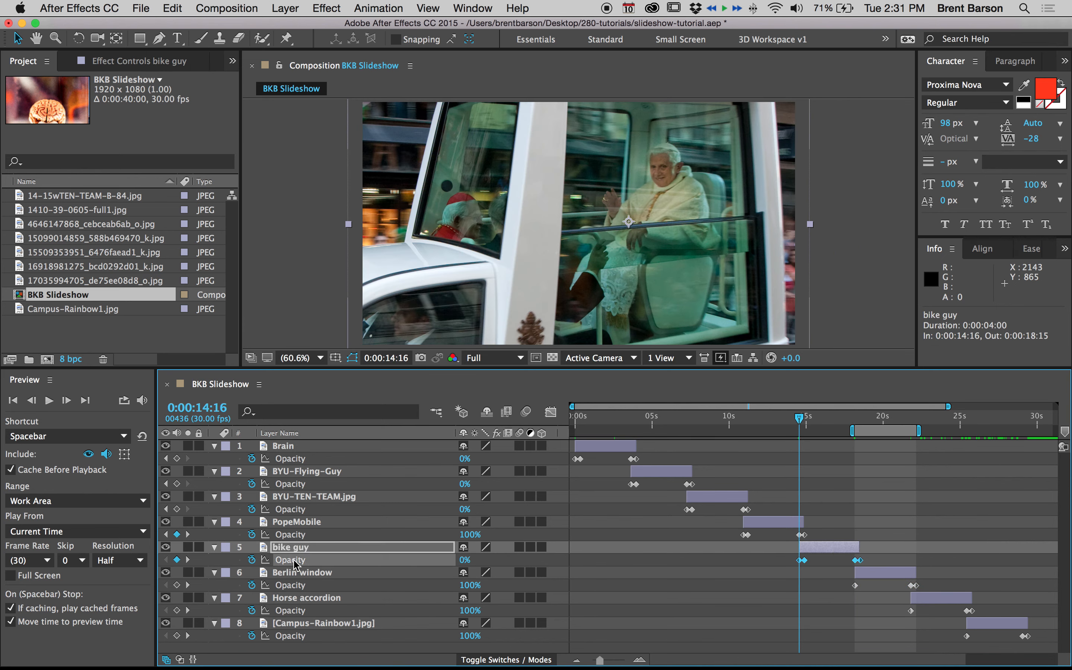
key("Delete")
key("super+v")
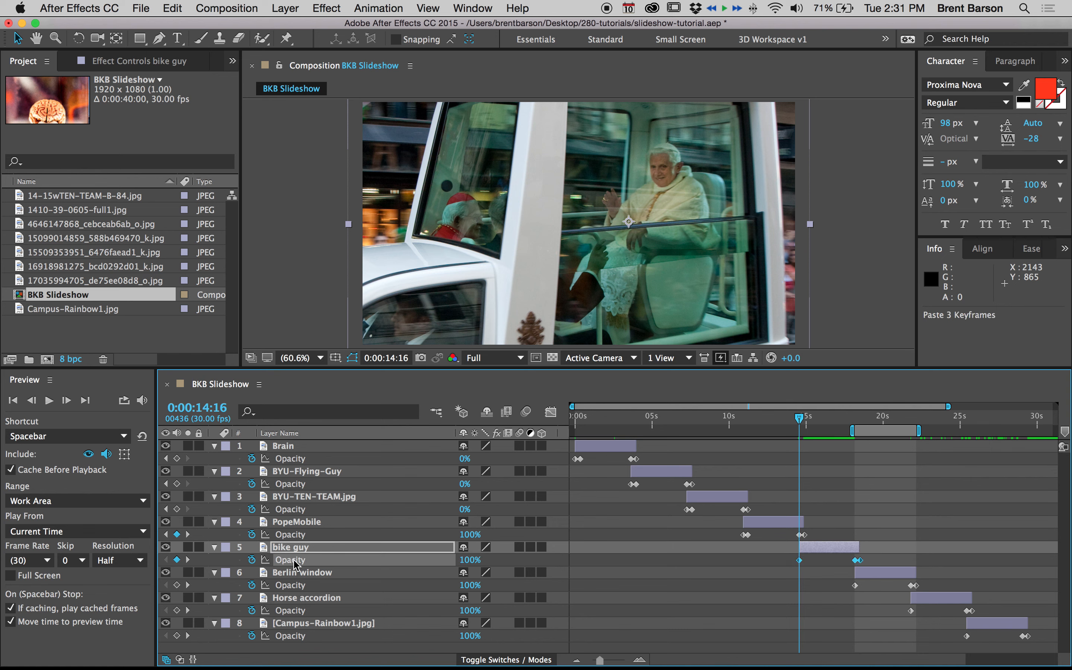
Replace PopeMobile's Opacity keyframes with the three copied ones, starting at the layer's in point, 0:00:10:27.
left_click(769, 525)
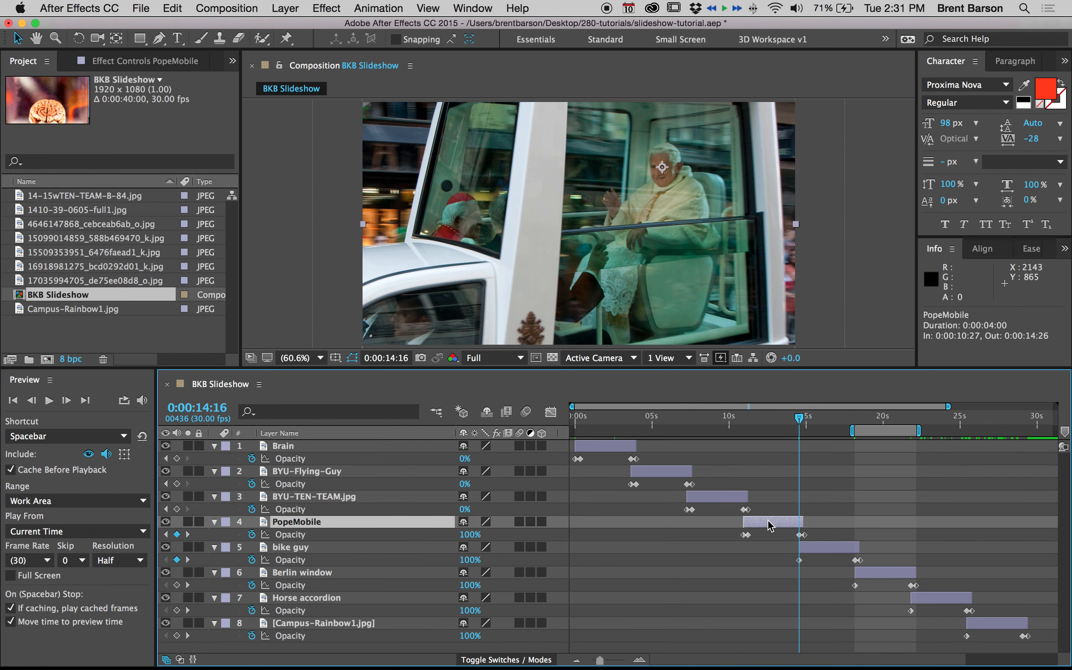
key("i")
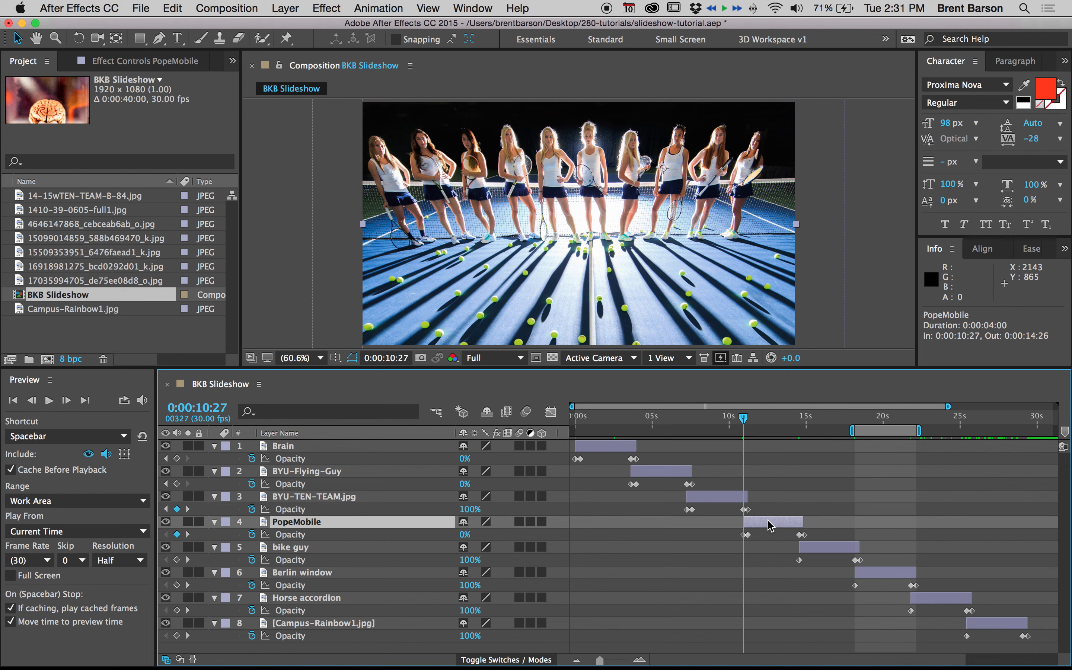
left_click(296, 534)
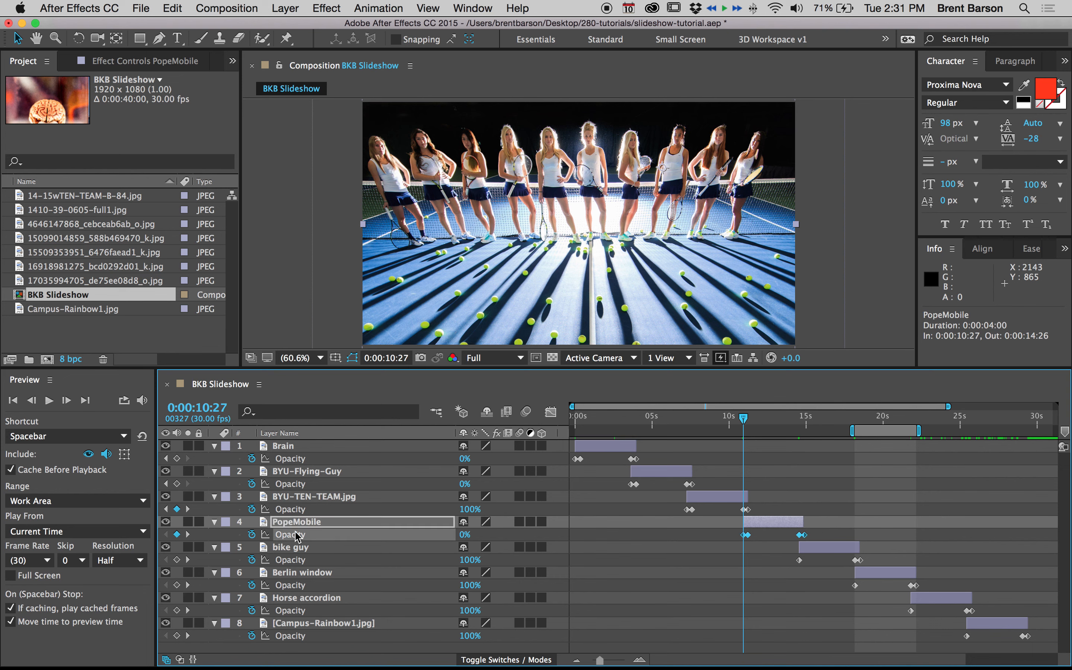
key("Delete")
key("super+v")
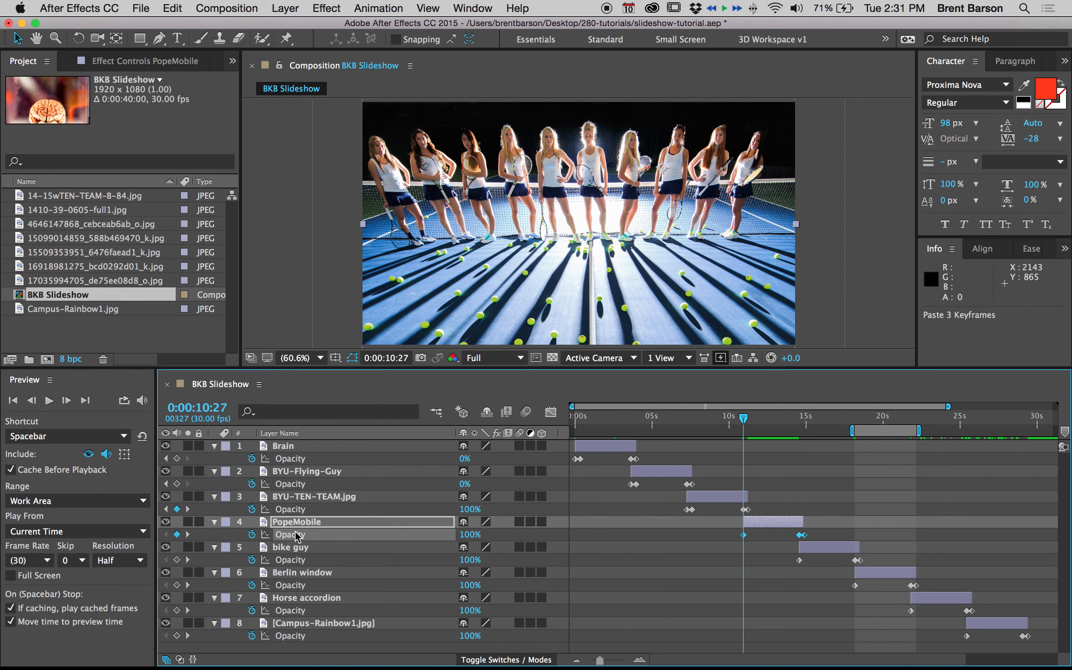
Replace BYU-TEN-TEAM.jpg's Opacity keyframes with the three copied ones, starting at the layer's in point, 0:00:07:08.
left_click(711, 498)
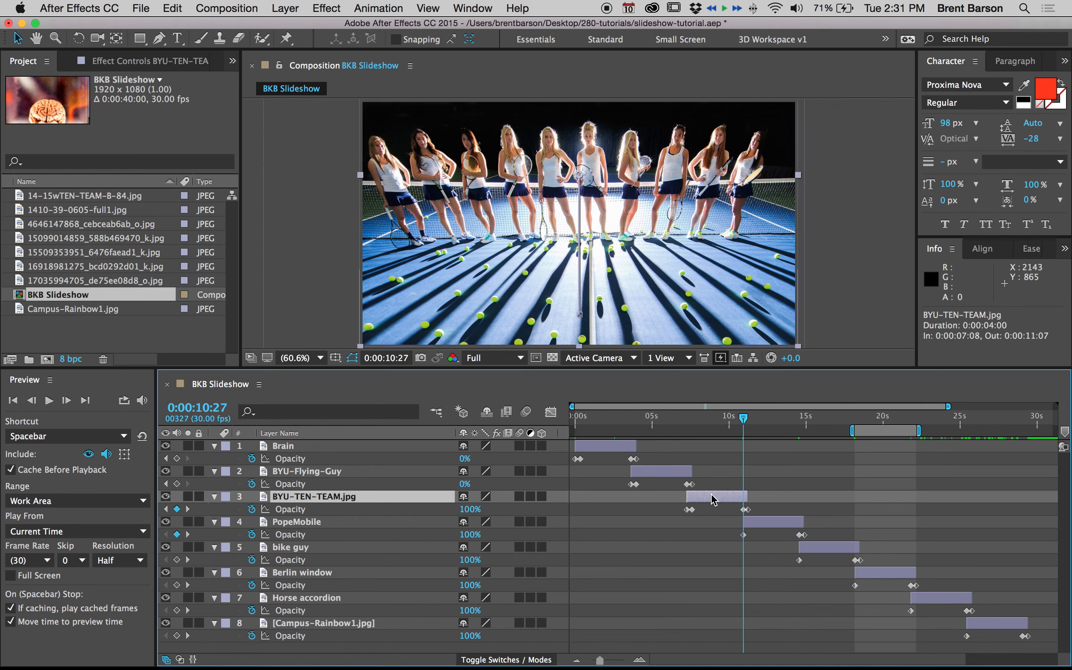
key("i")
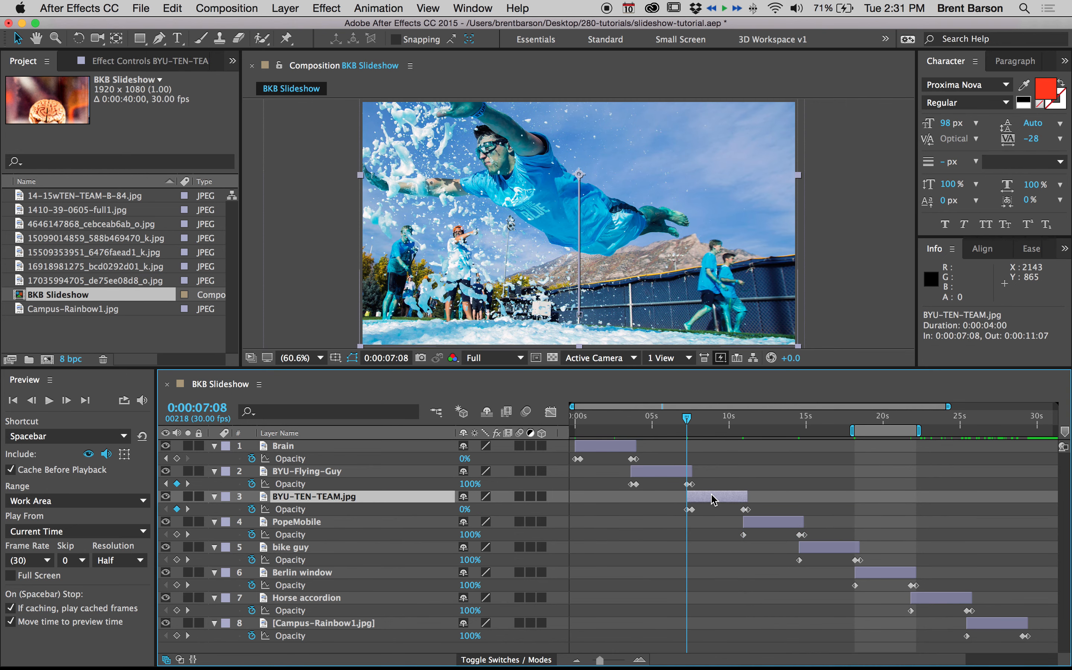
left_click(283, 510)
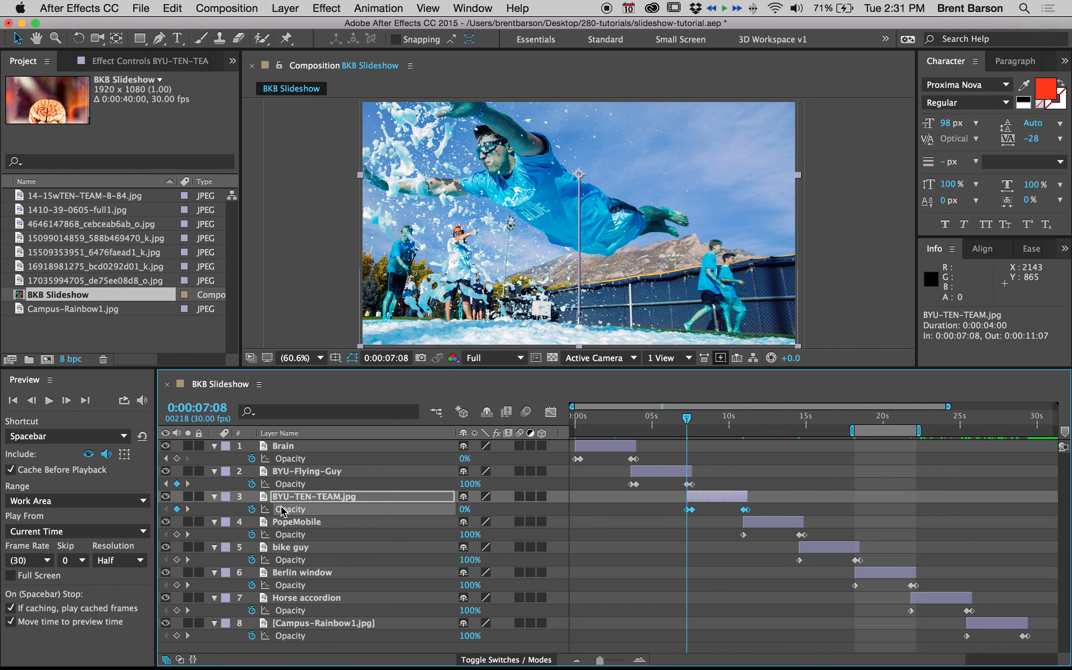
key("super+v")
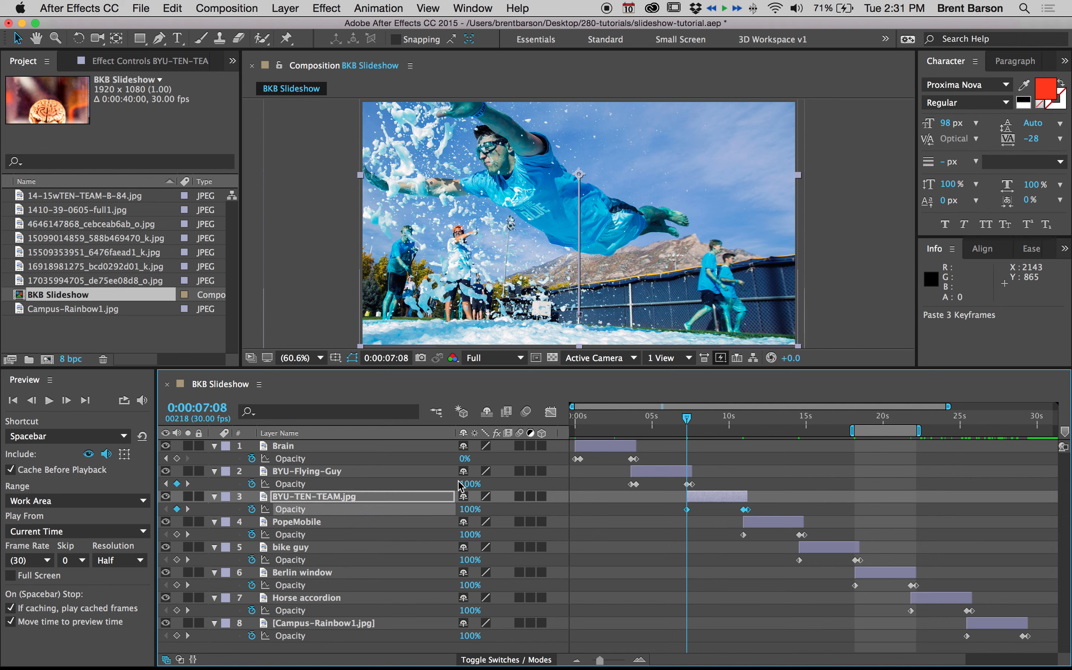
Replace BYU-Flying-Guy's Opacity keyframes with the three copied ones, starting at the layer's in point, 0:00:03:19.
key("i")
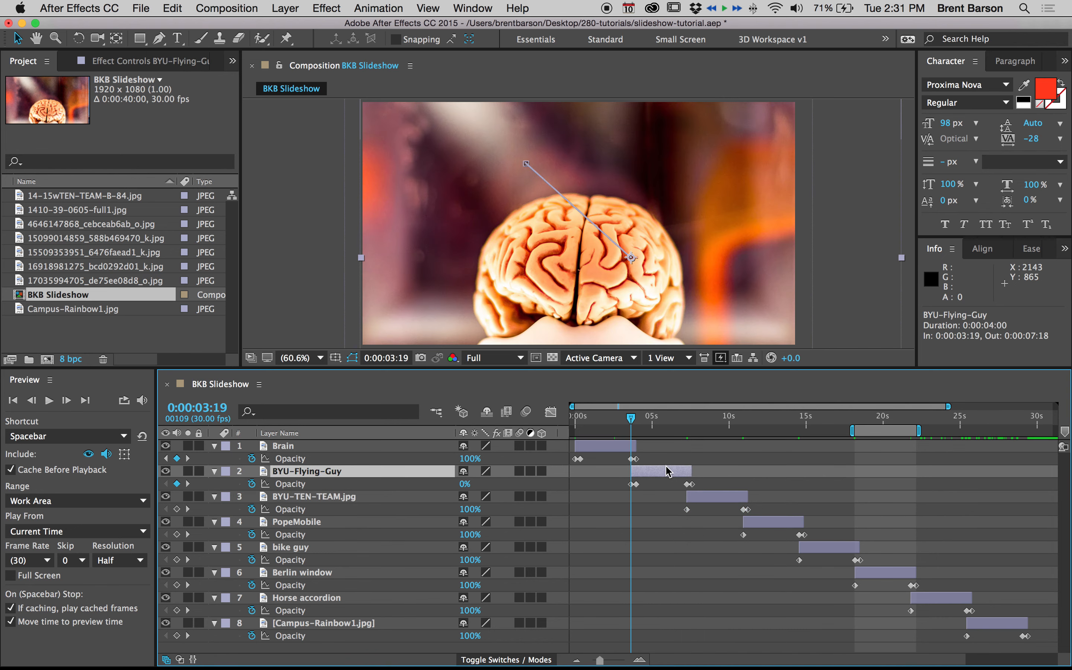
left_click(288, 484)
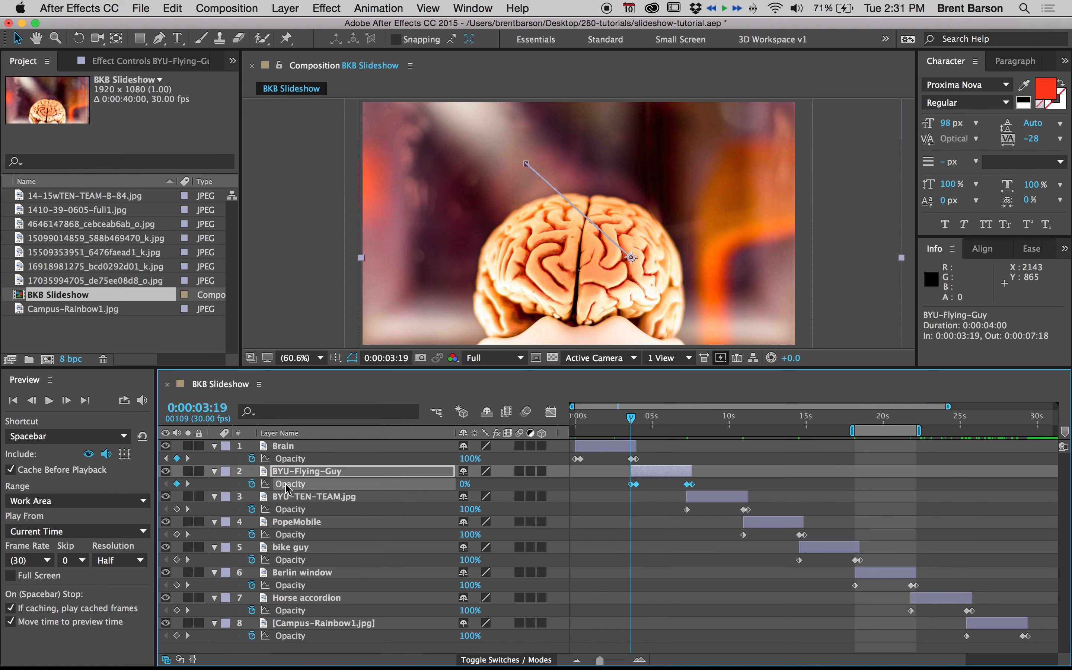
key("Delete")
key("super+v")
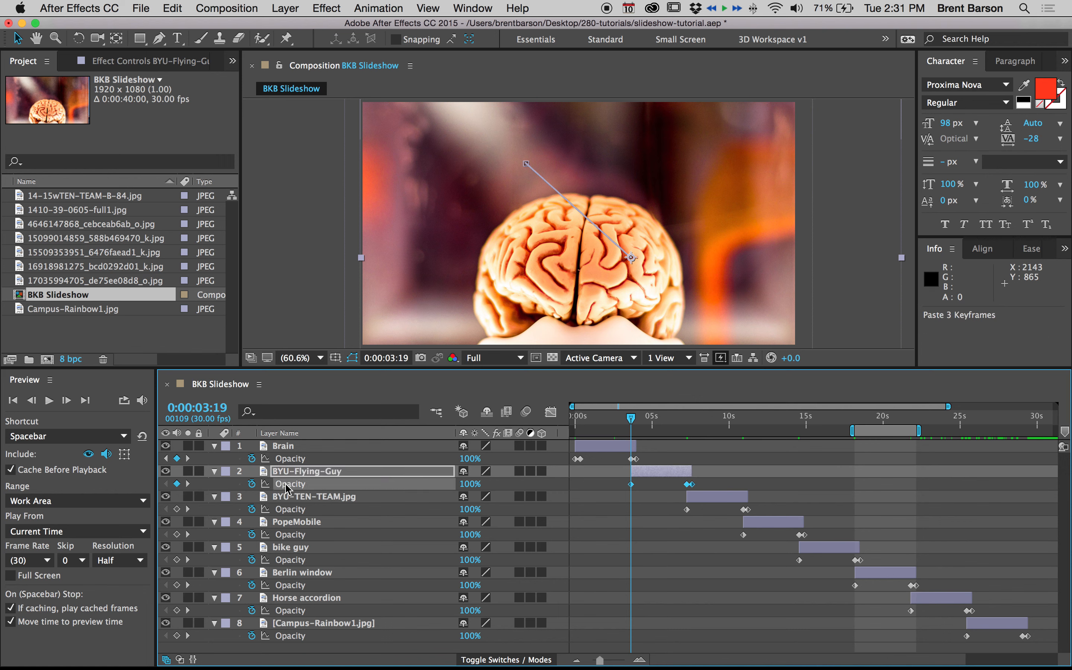
Set the work area to span the whole slideshow, from 0:00:00:00 to 0:00:29:15.
left_click_drag(610, 425, 1031, 422)
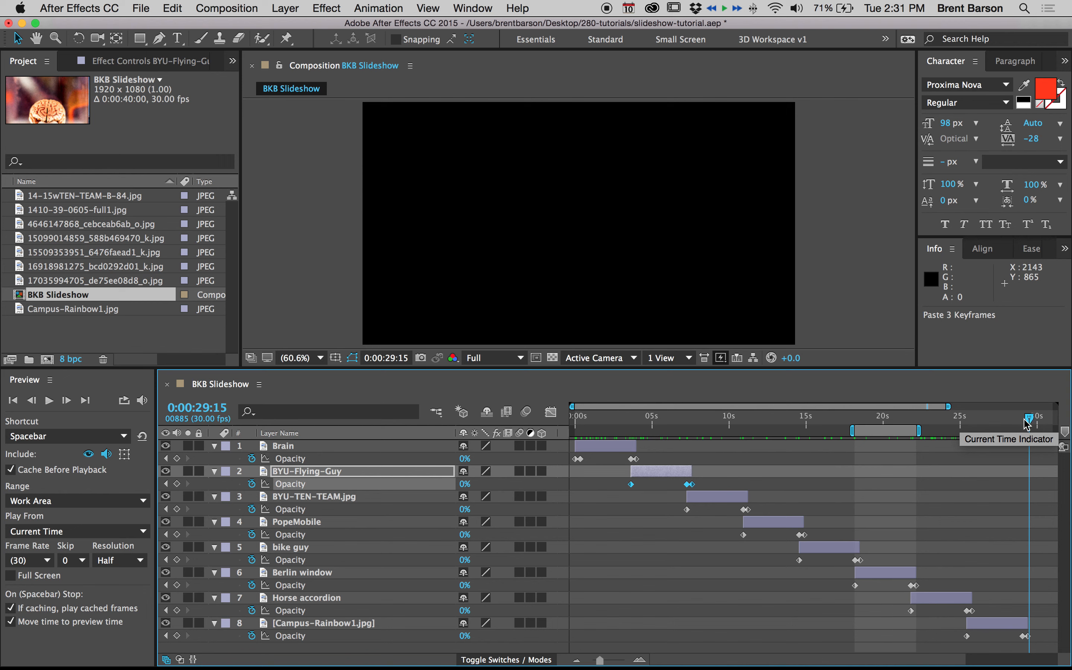
key("n")
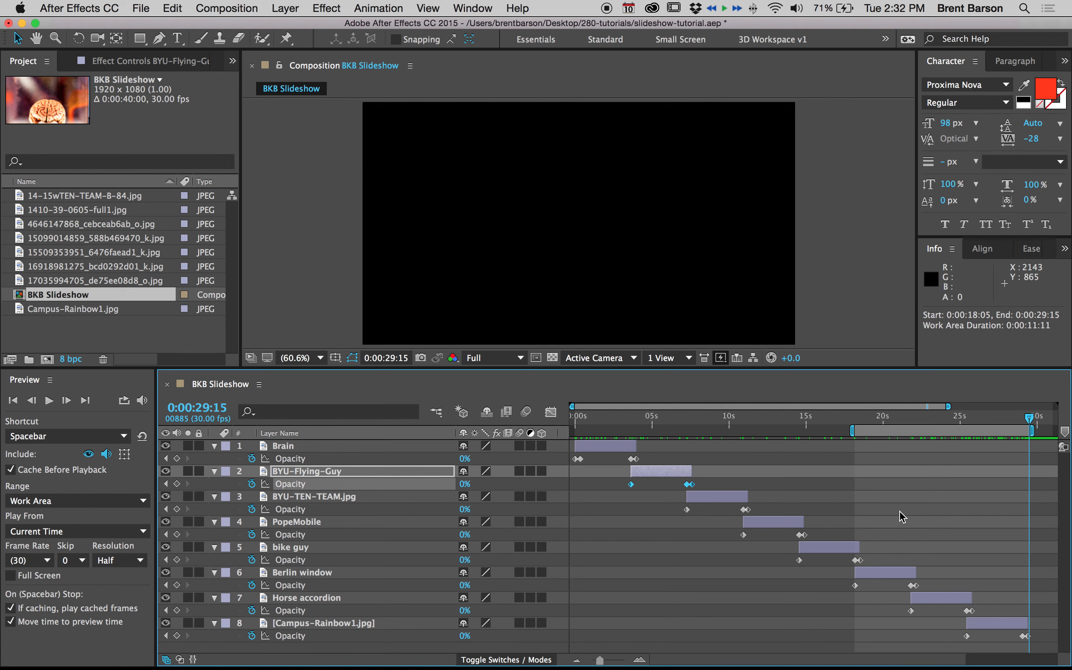
key("Home")
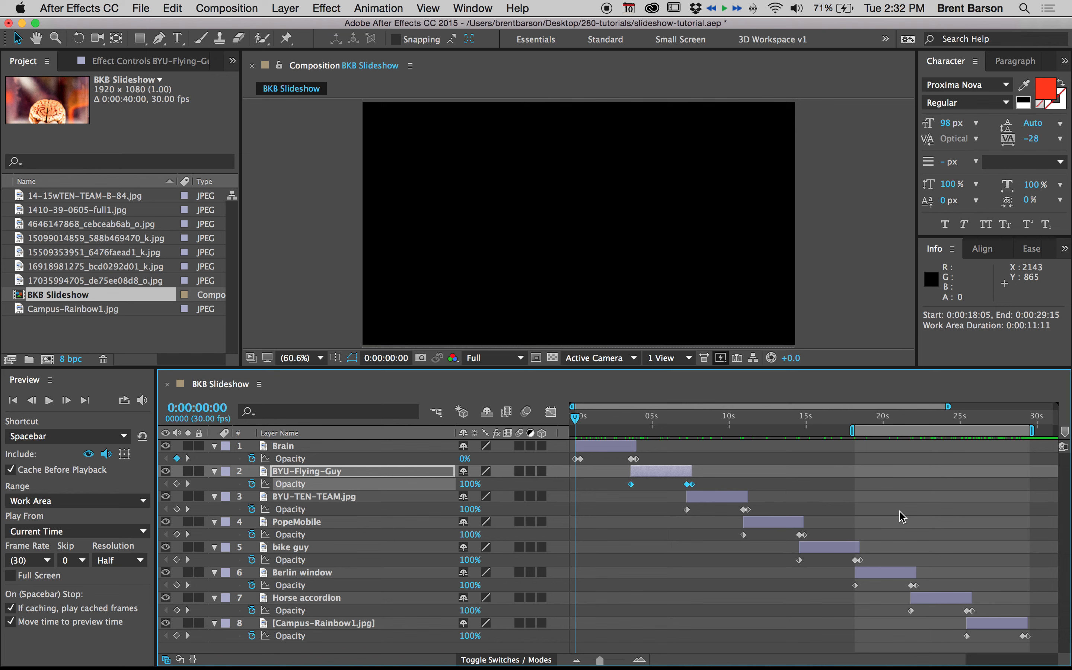
key("b")
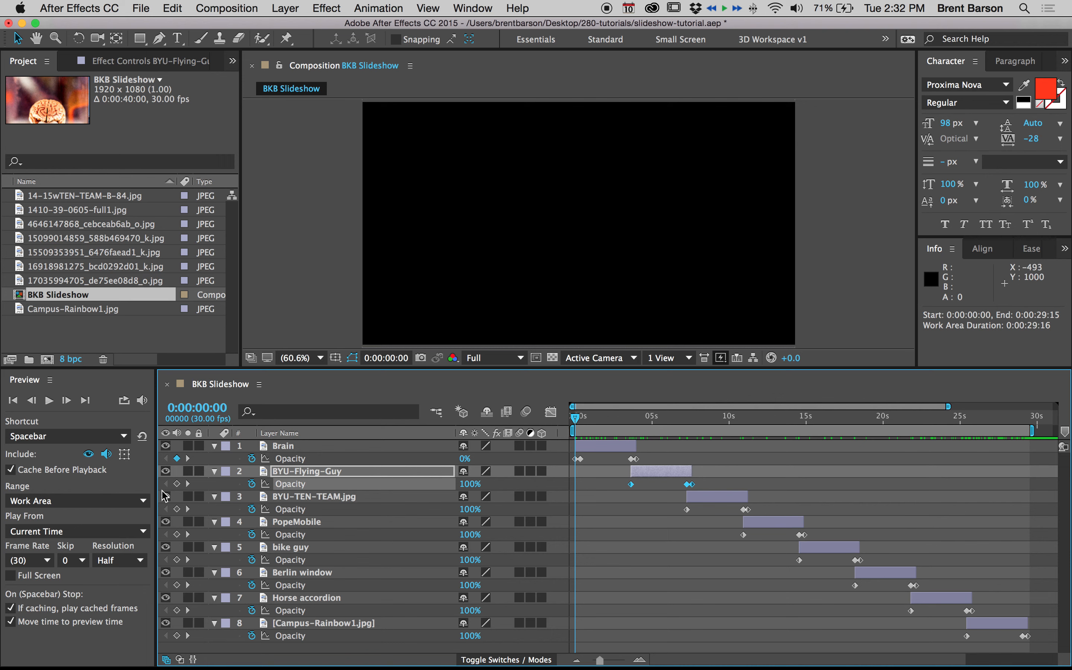
Preview the slideshow across the work area, checking the fades between images, and inspect the PopeMobile frame at 0:00:12:08.
left_click(49, 400)
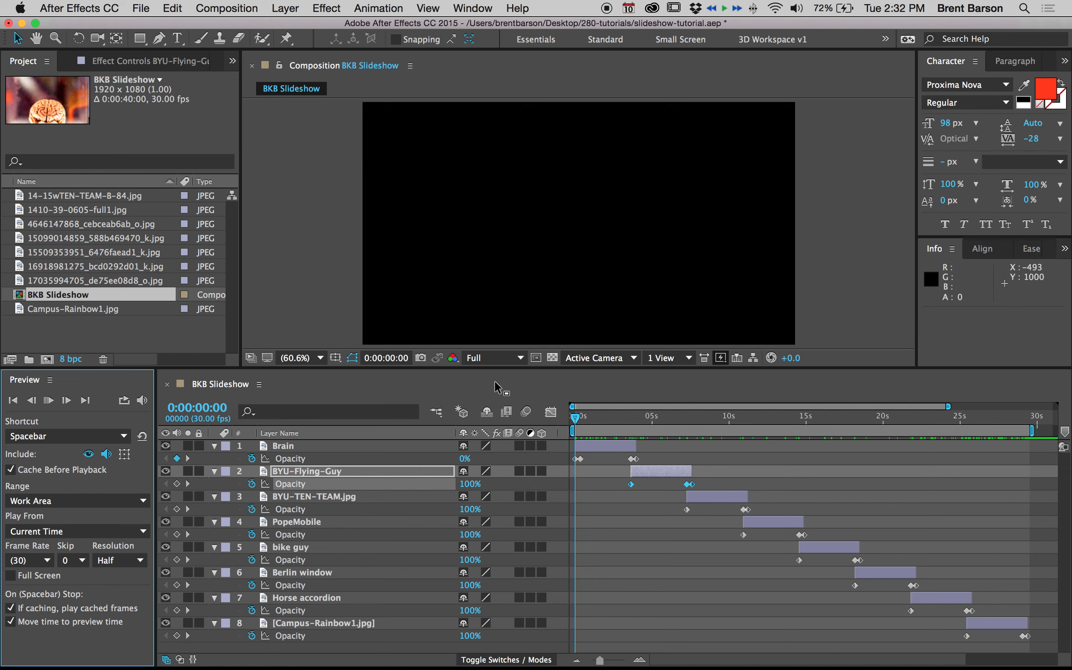
key("space")
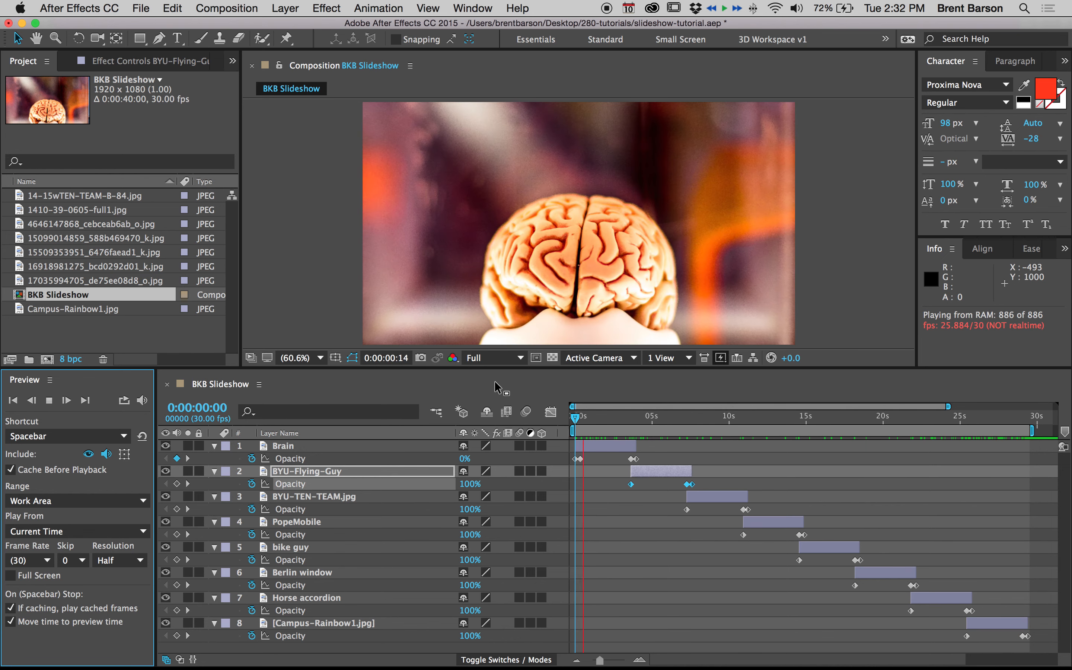
left_click(765, 418)
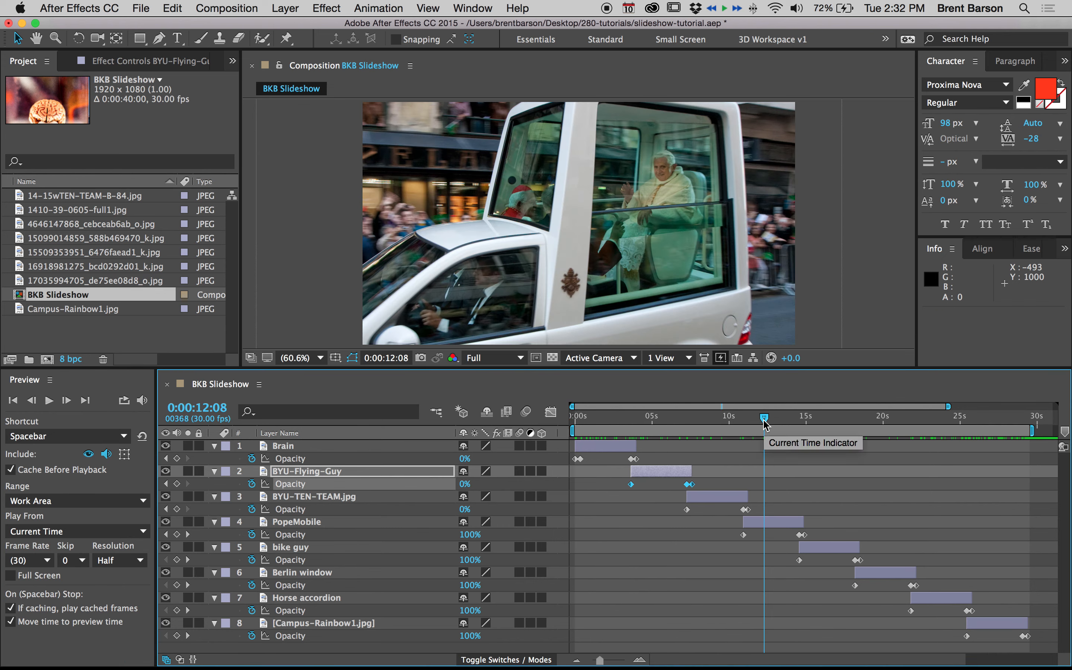